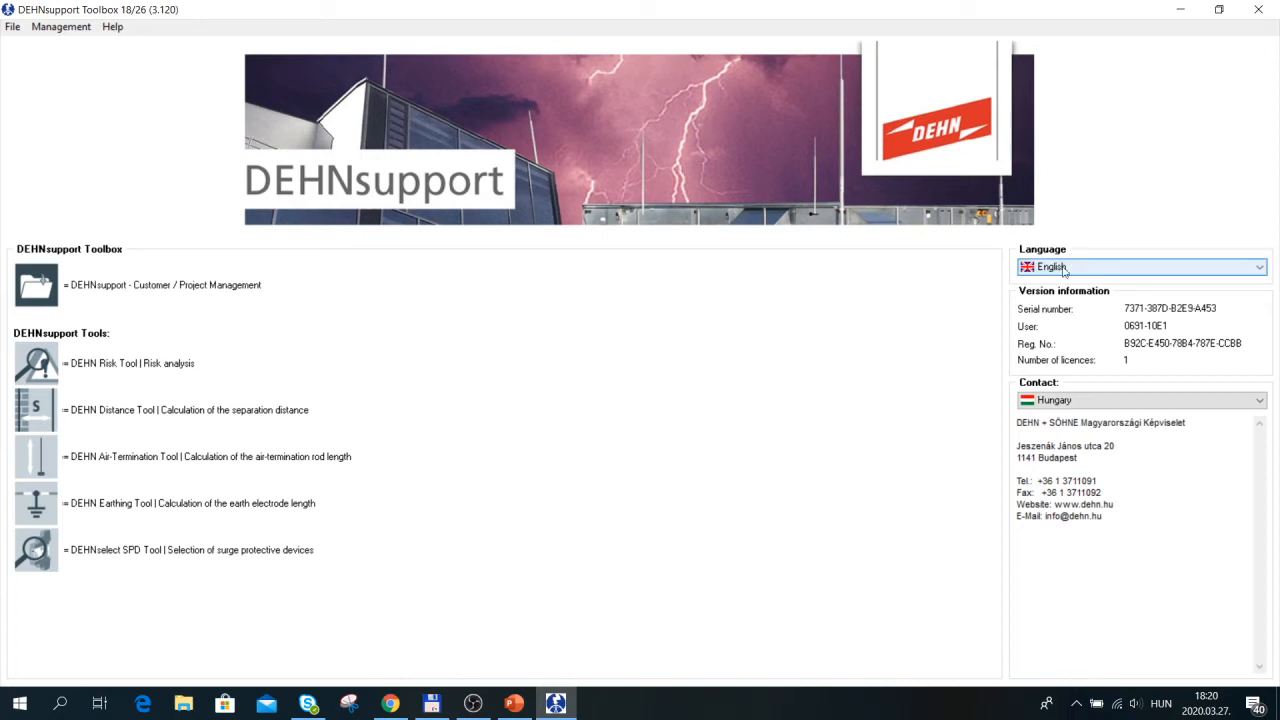
click(1064, 270)
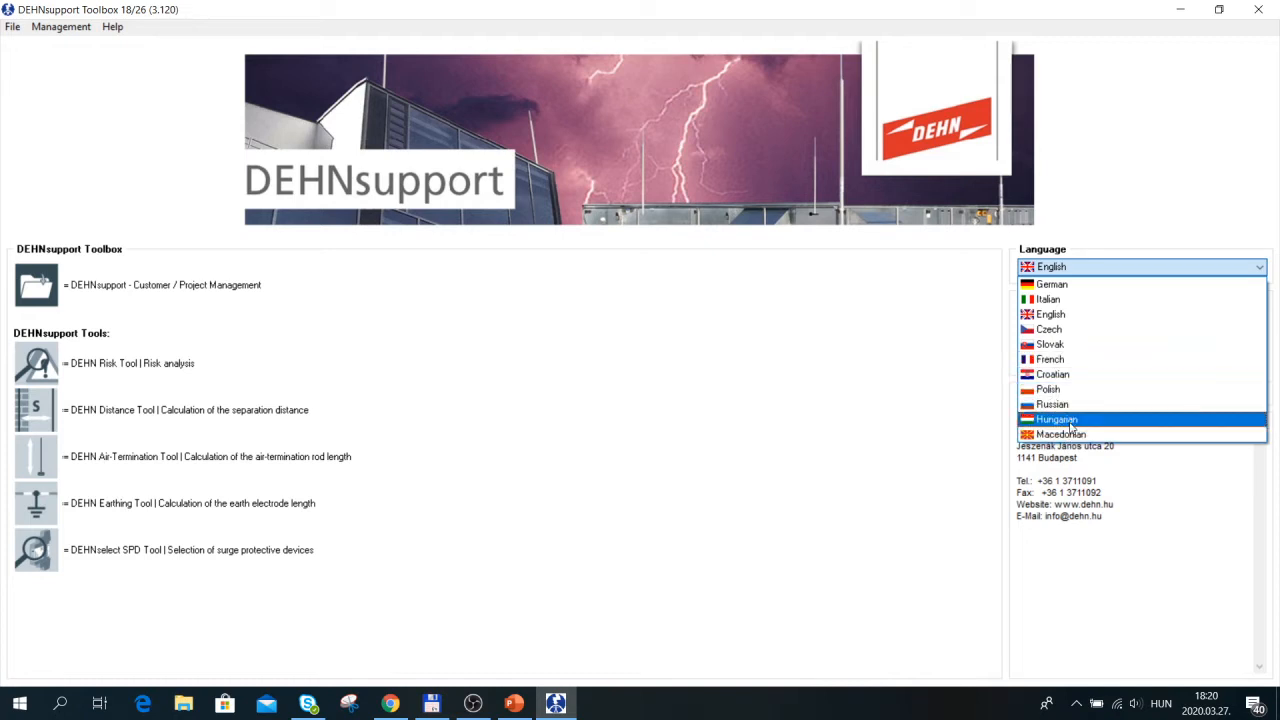
click(1071, 270)
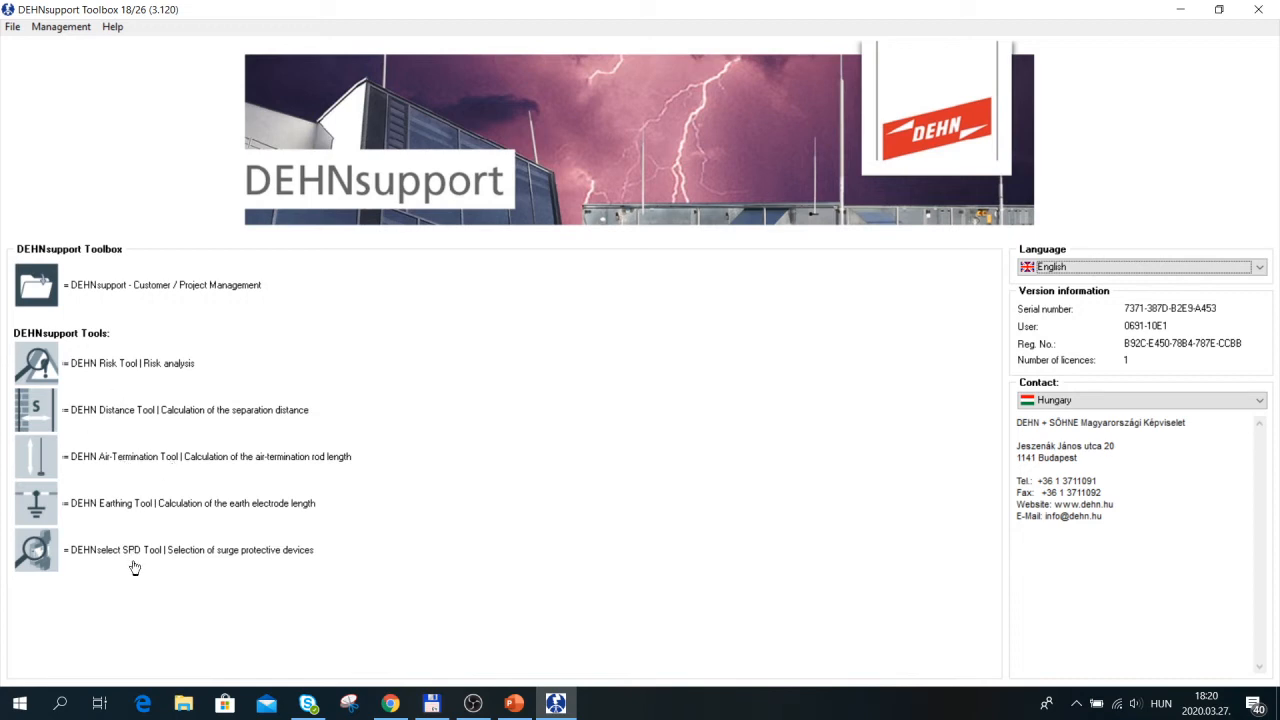
- Start a risk analysis in the DEHN Risk Tool and enter Warehouse as the project name
click(37, 368)
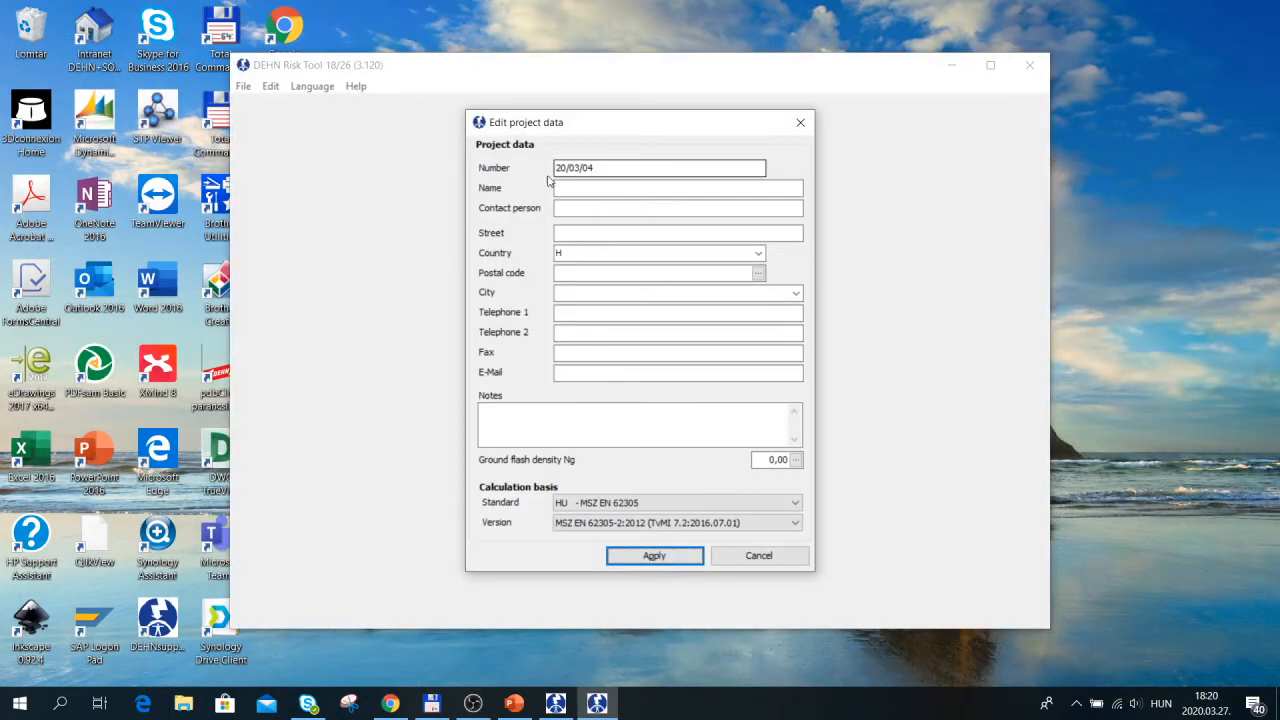
click(568, 205)
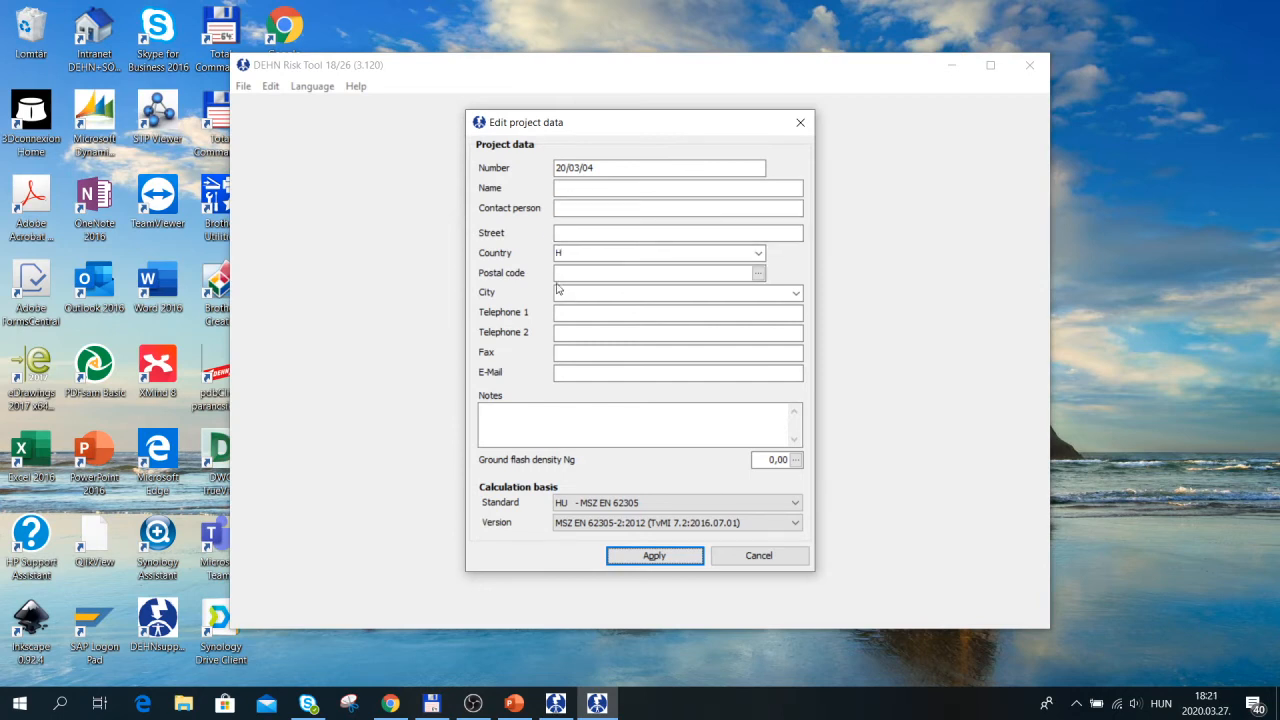
click(569, 187)
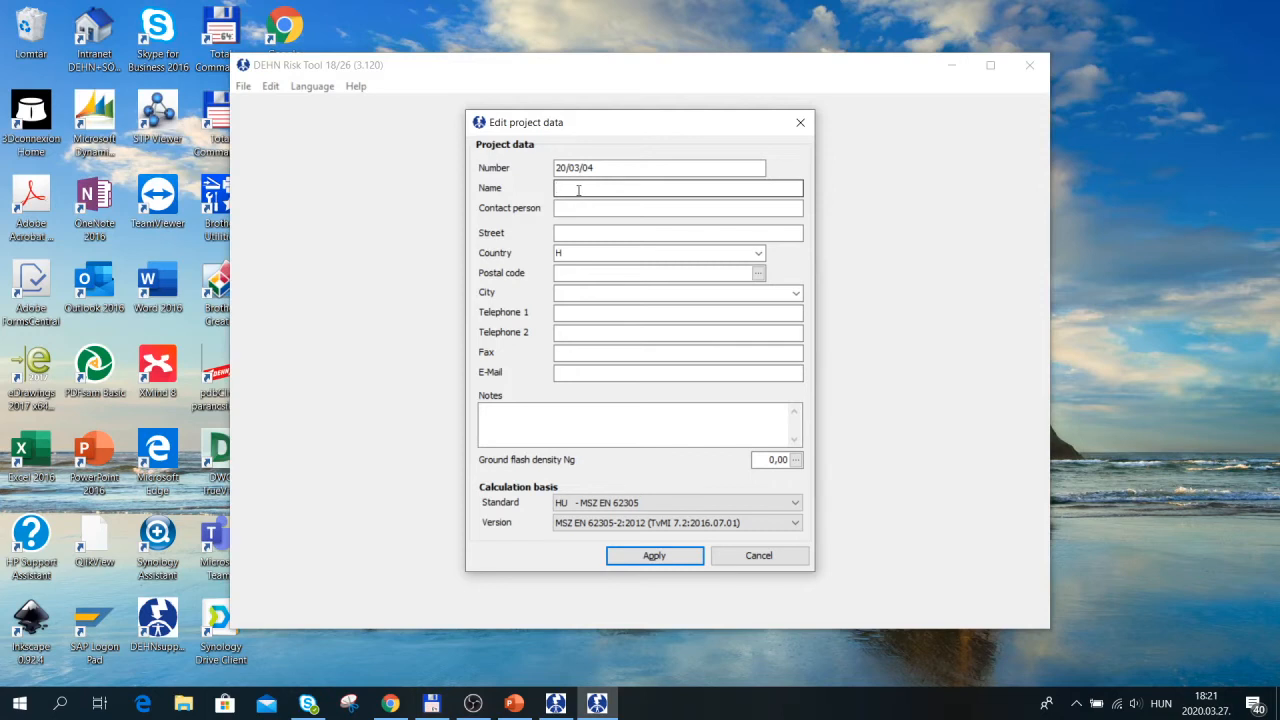
text(Warehouse)
- Look up the city Siófok in the ground flash density list and apply its entry with postal code 8600 to the project
click(577, 253)
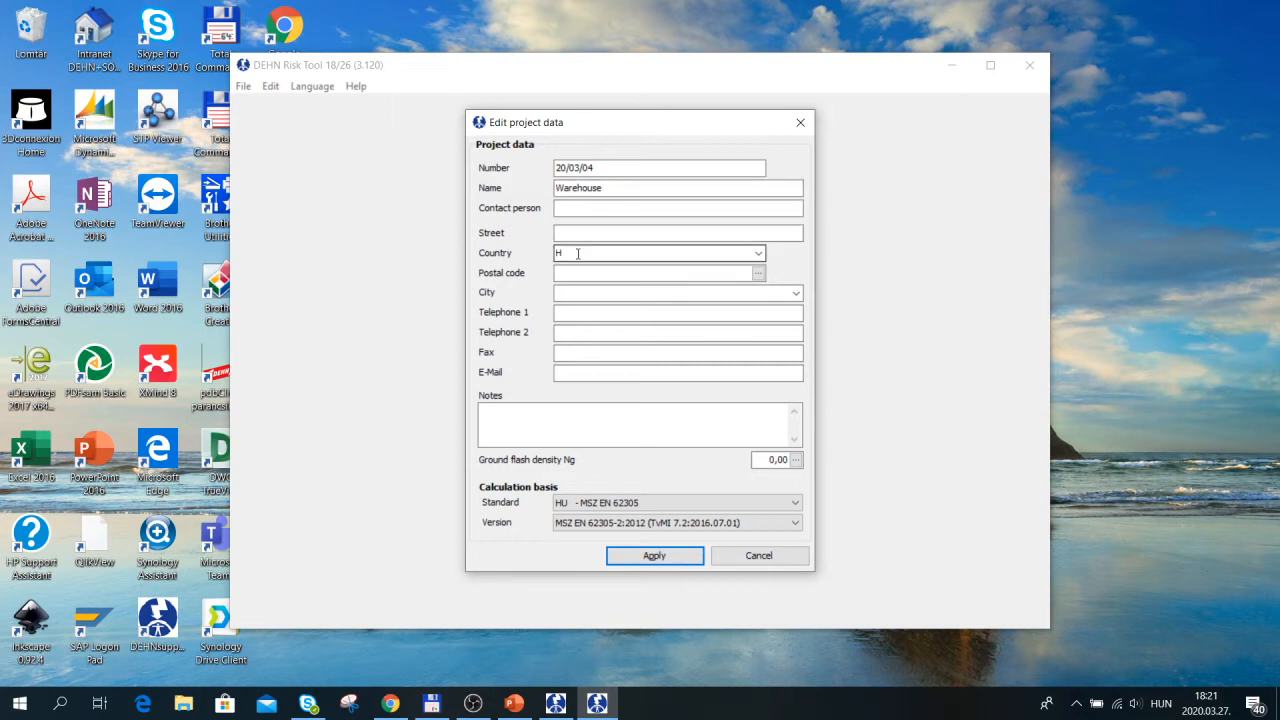
click(759, 273)
click(759, 274)
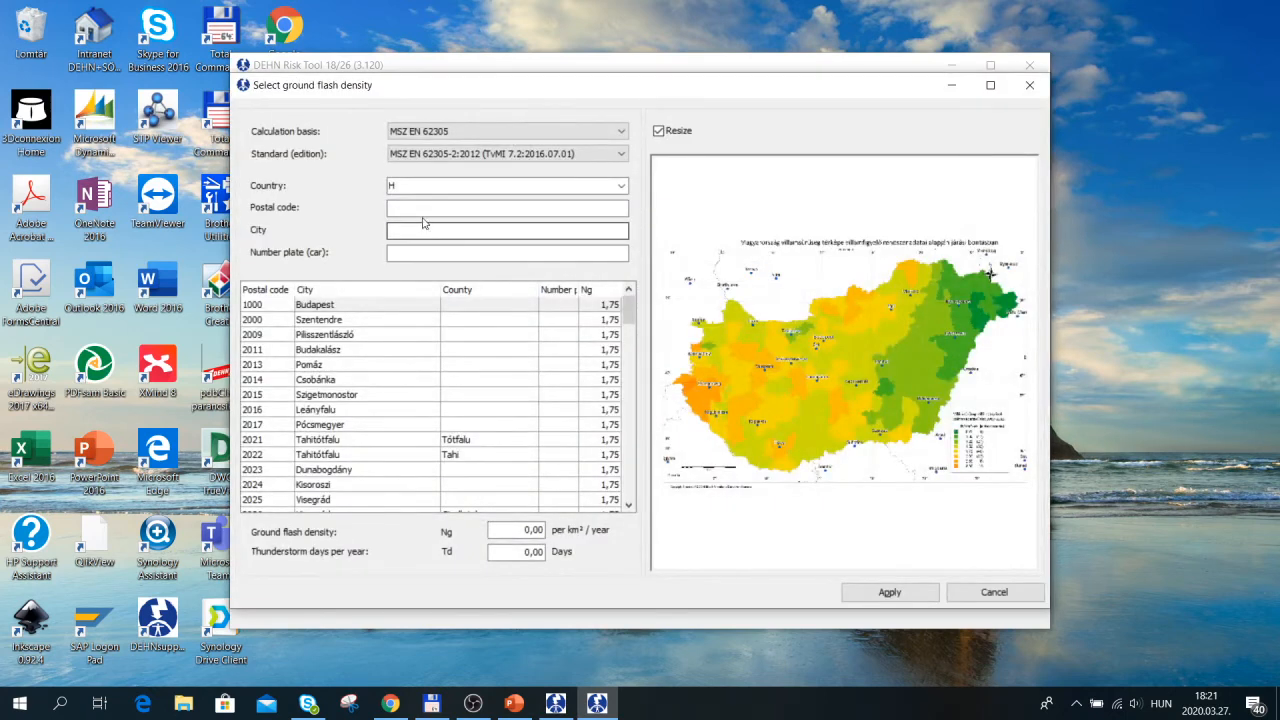
click(420, 206)
text(Siófok)
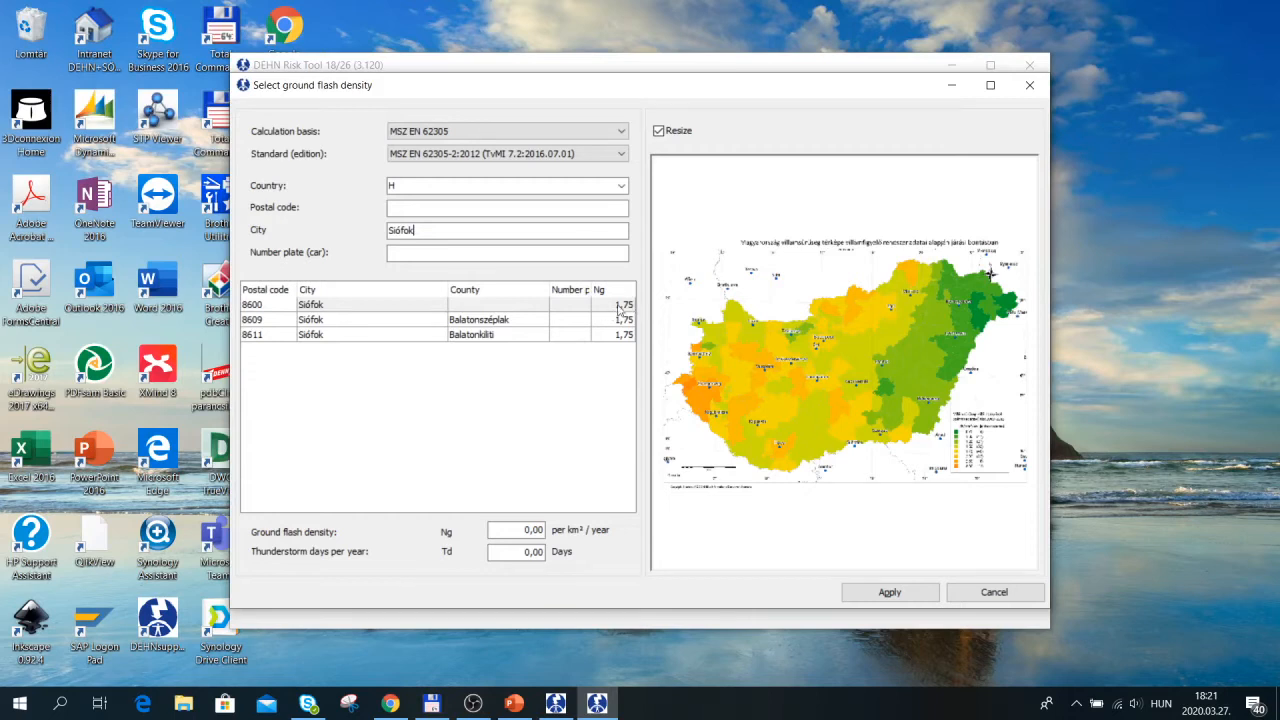
click(330, 308)
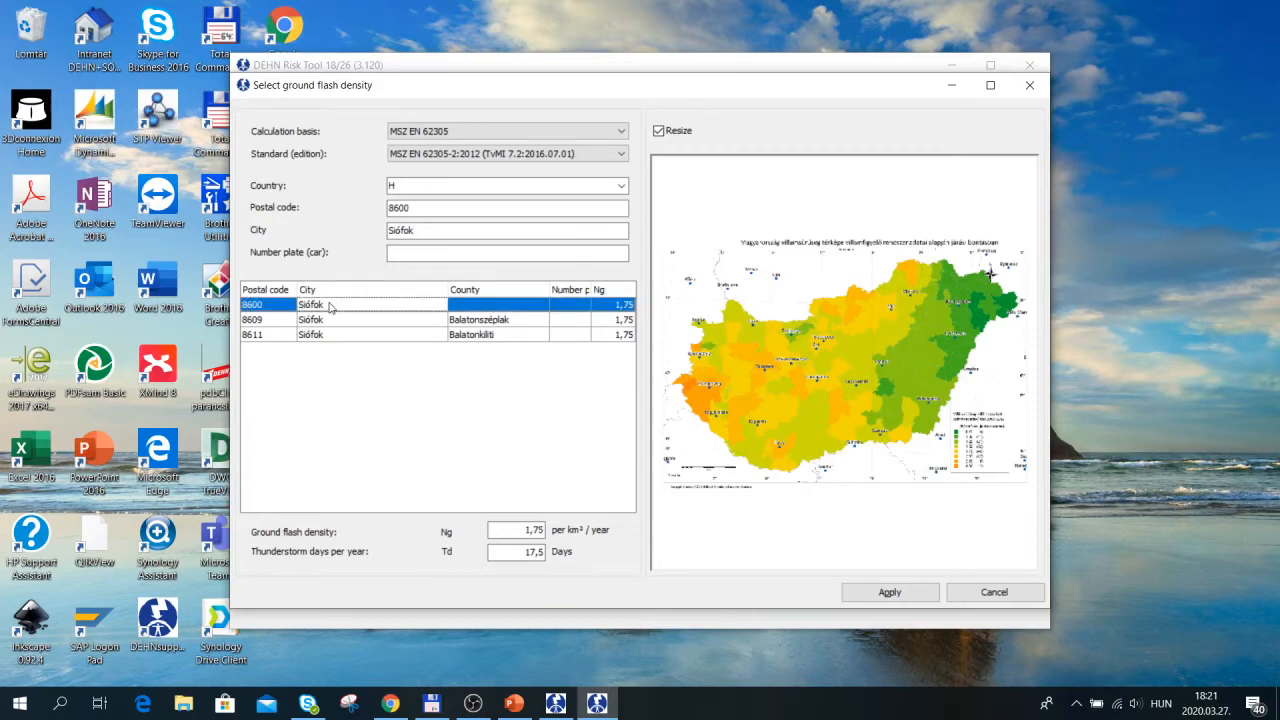
click(916, 598)
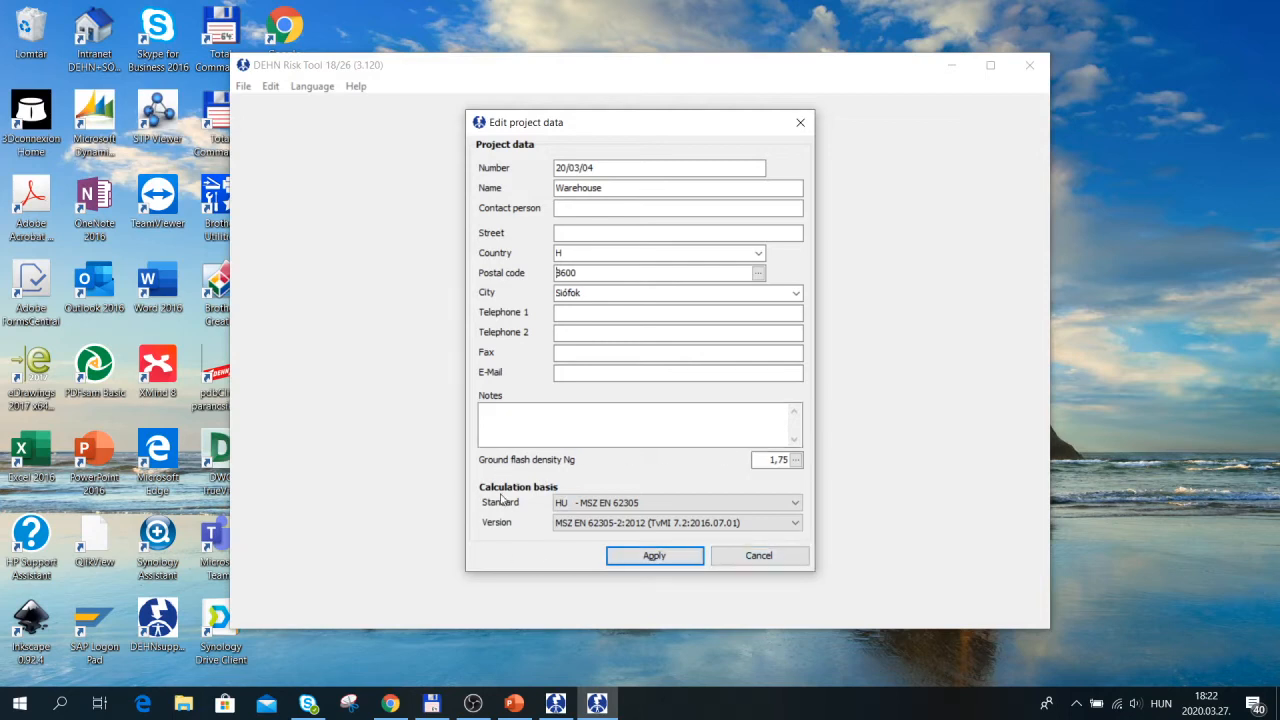
- Choose HU - MSZ EN 62305, version MSZ EN 62305-2:2012 (TvMI 7.2:2016.07.01), as the calculation basis and apply the project data
click(797, 505)
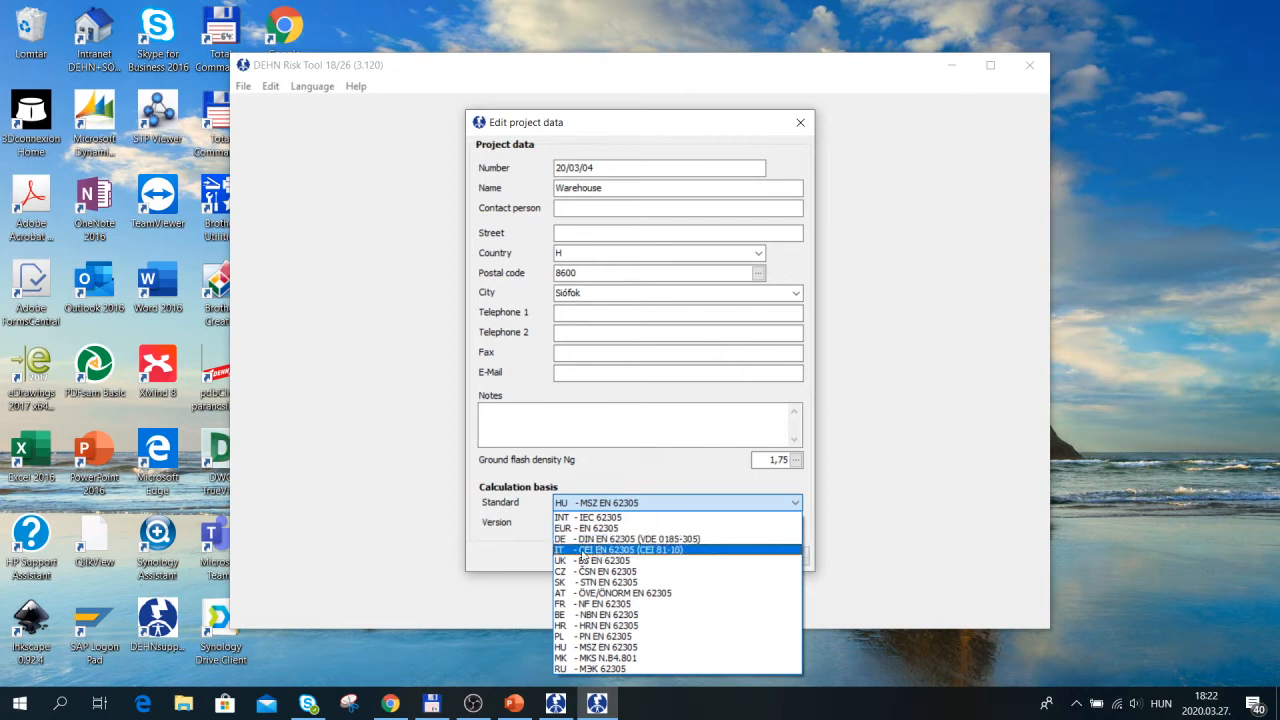
click(597, 648)
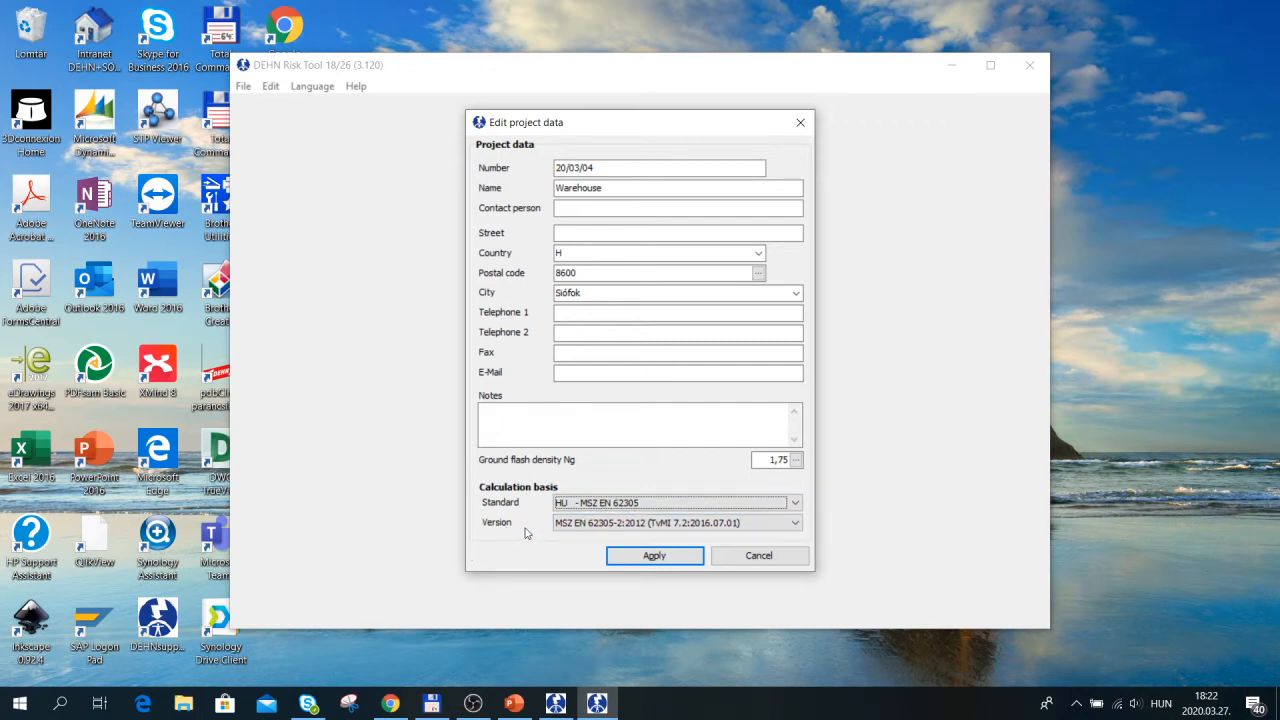
click(595, 528)
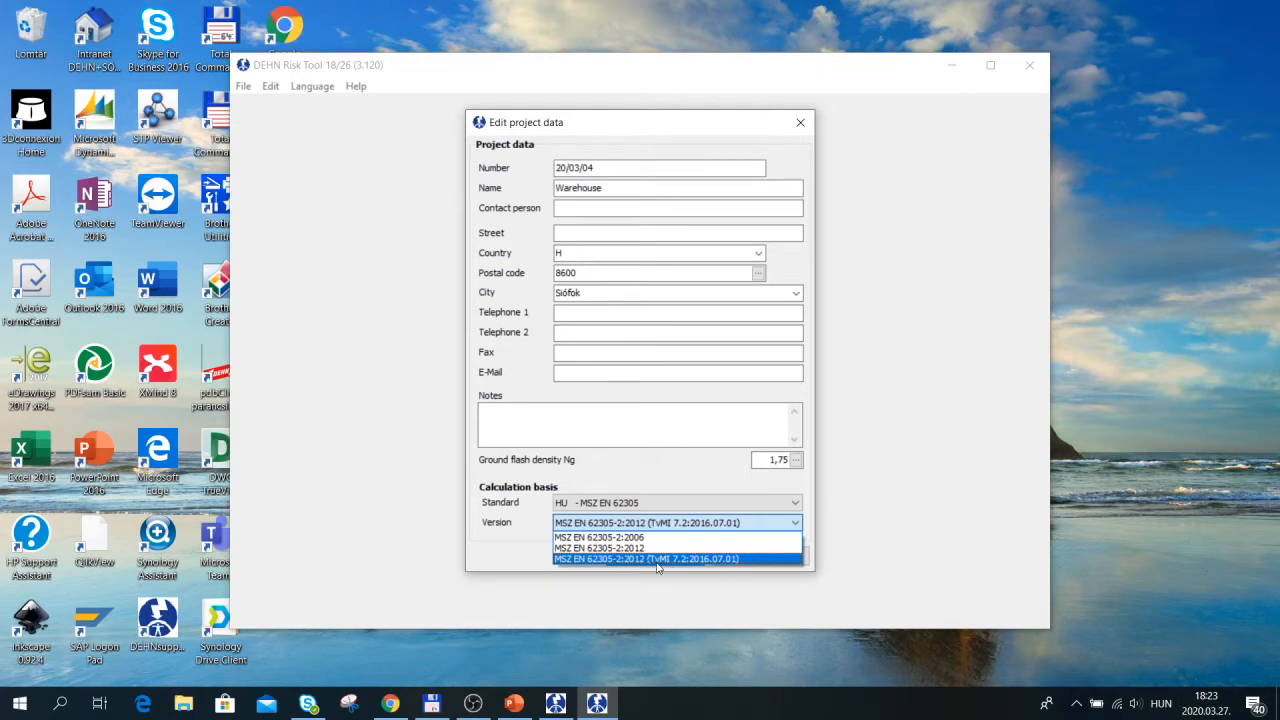
click(657, 559)
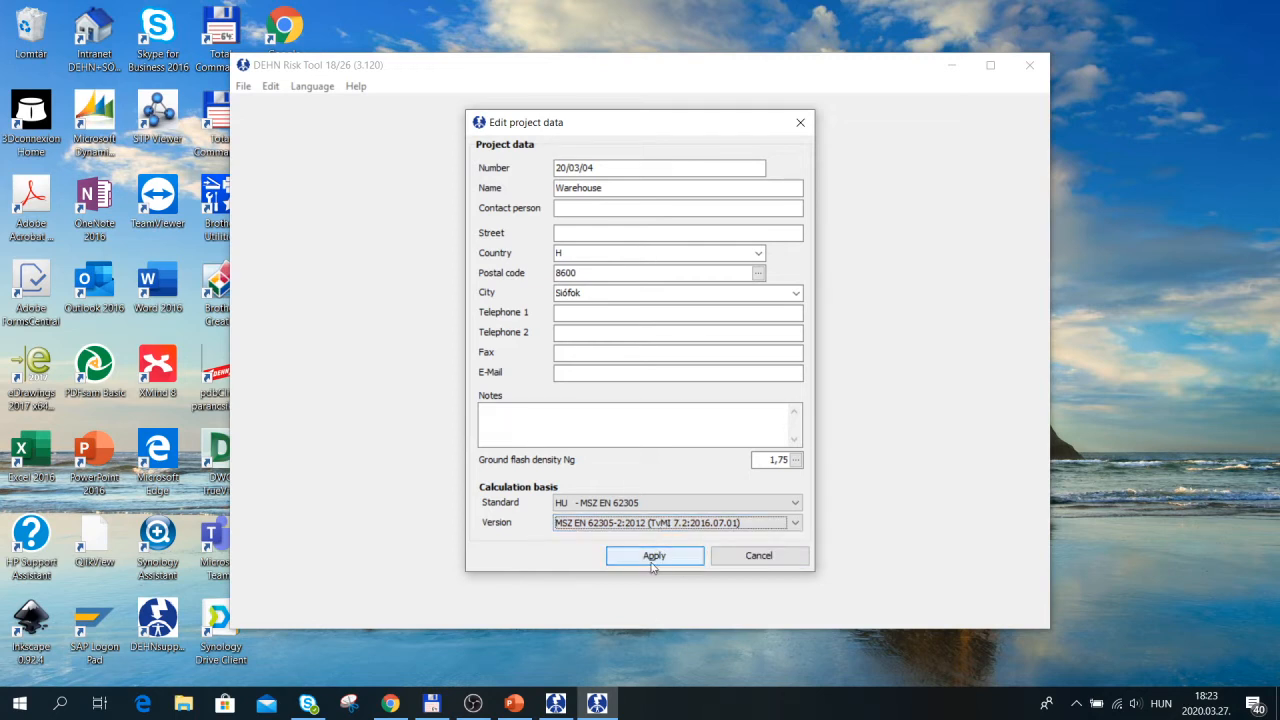
click(660, 558)
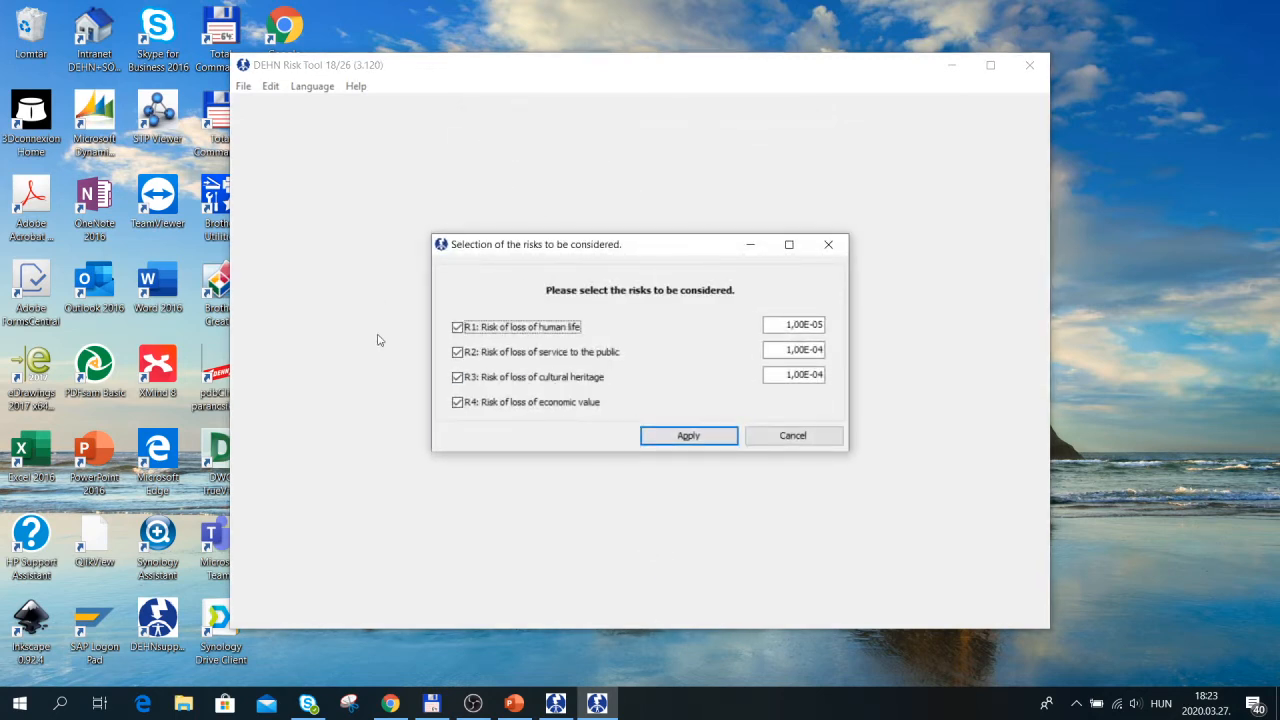
- Exclude risks R2, R3 and R4, keep only R1: Risk of loss of human life, and apply the selection
click(457, 352)
click(458, 353)
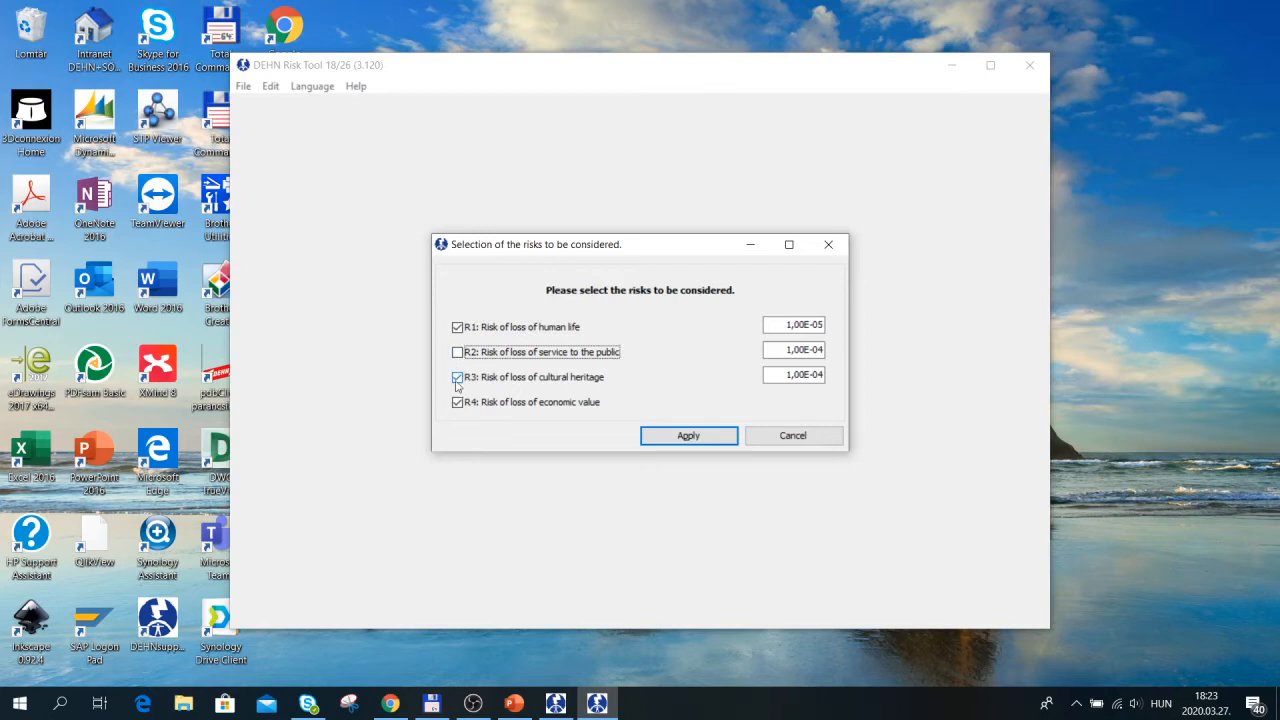
click(458, 379)
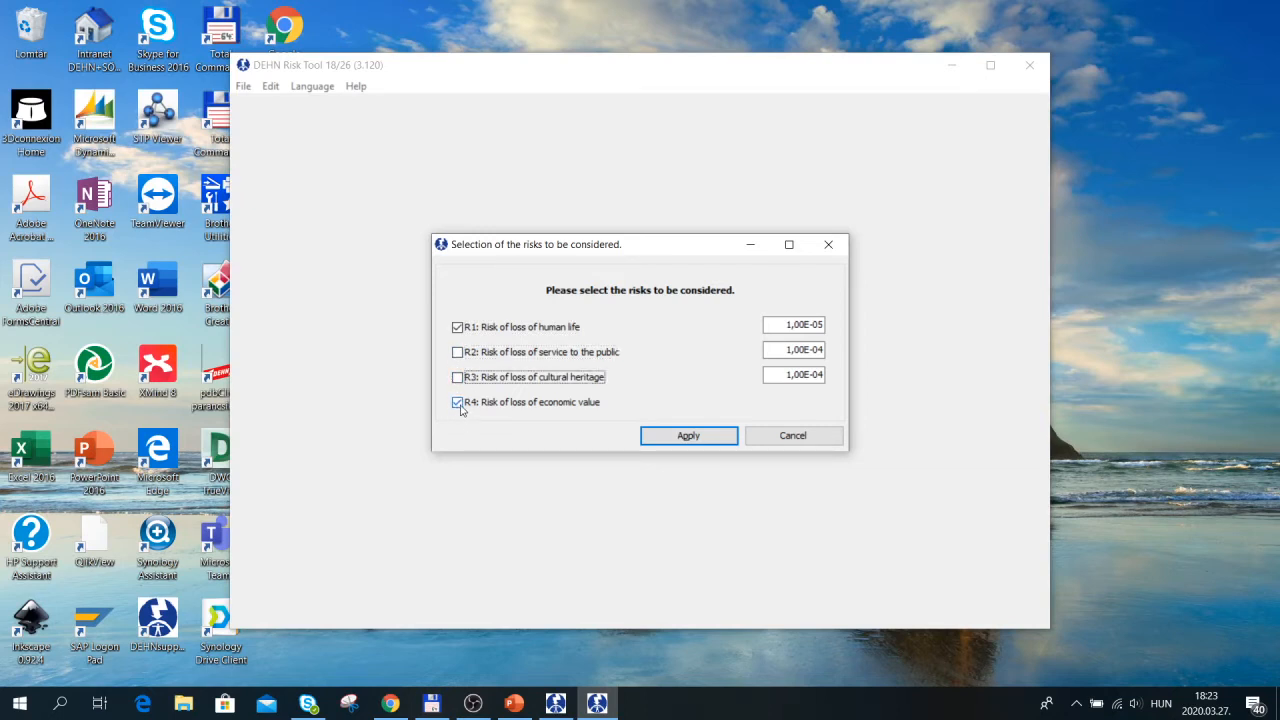
click(458, 403)
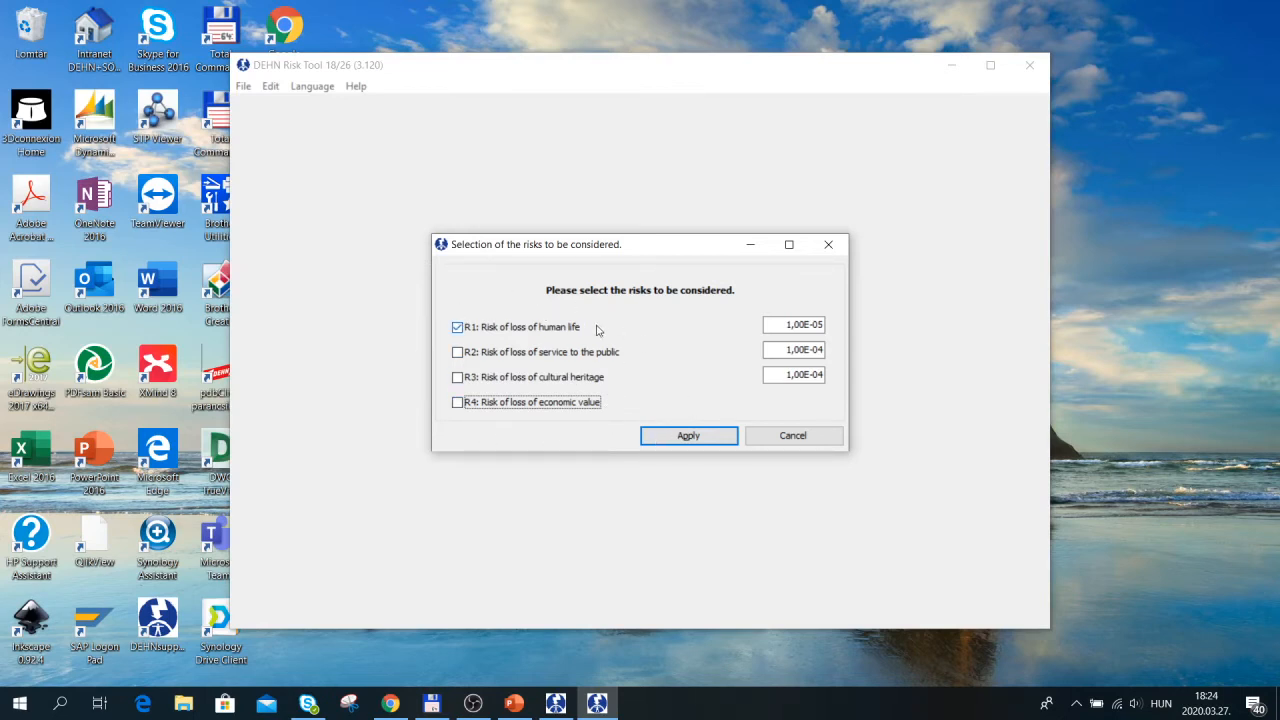
click(688, 436)
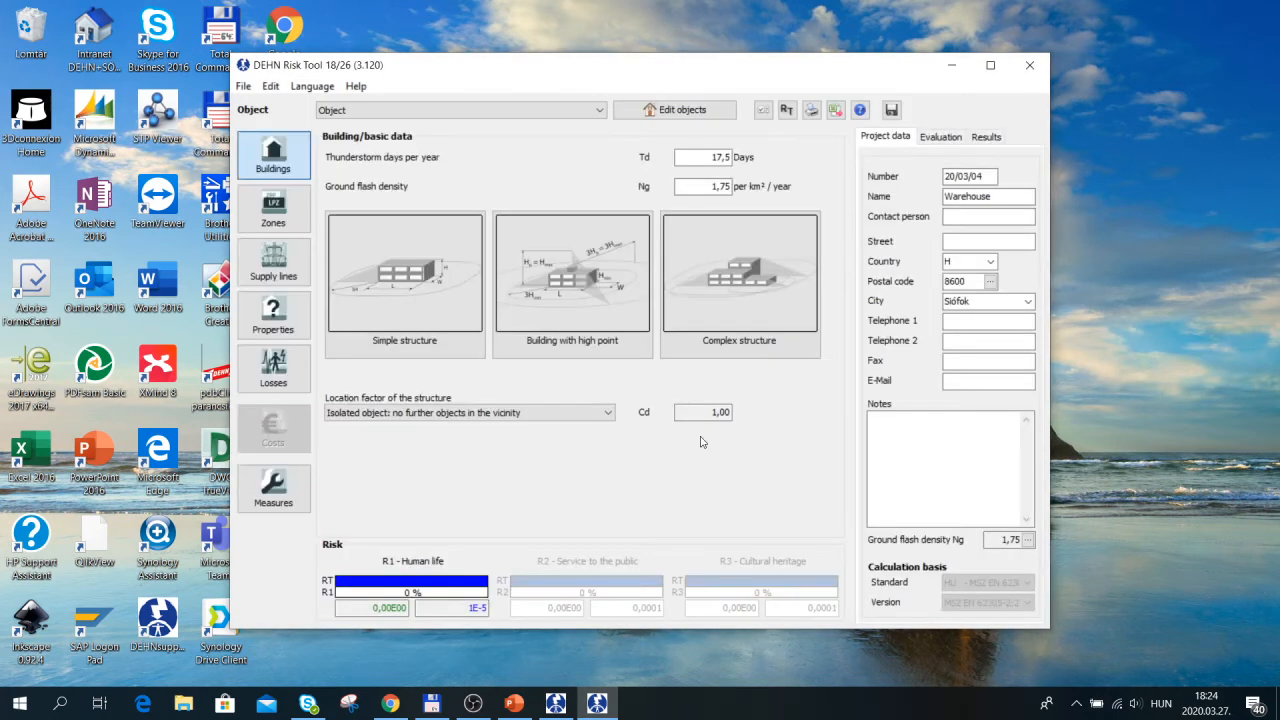
- Maximize the risk analysis window and examine the zones, supply lines, losses and building sections along with the R1 risk indicator
click(991, 66)
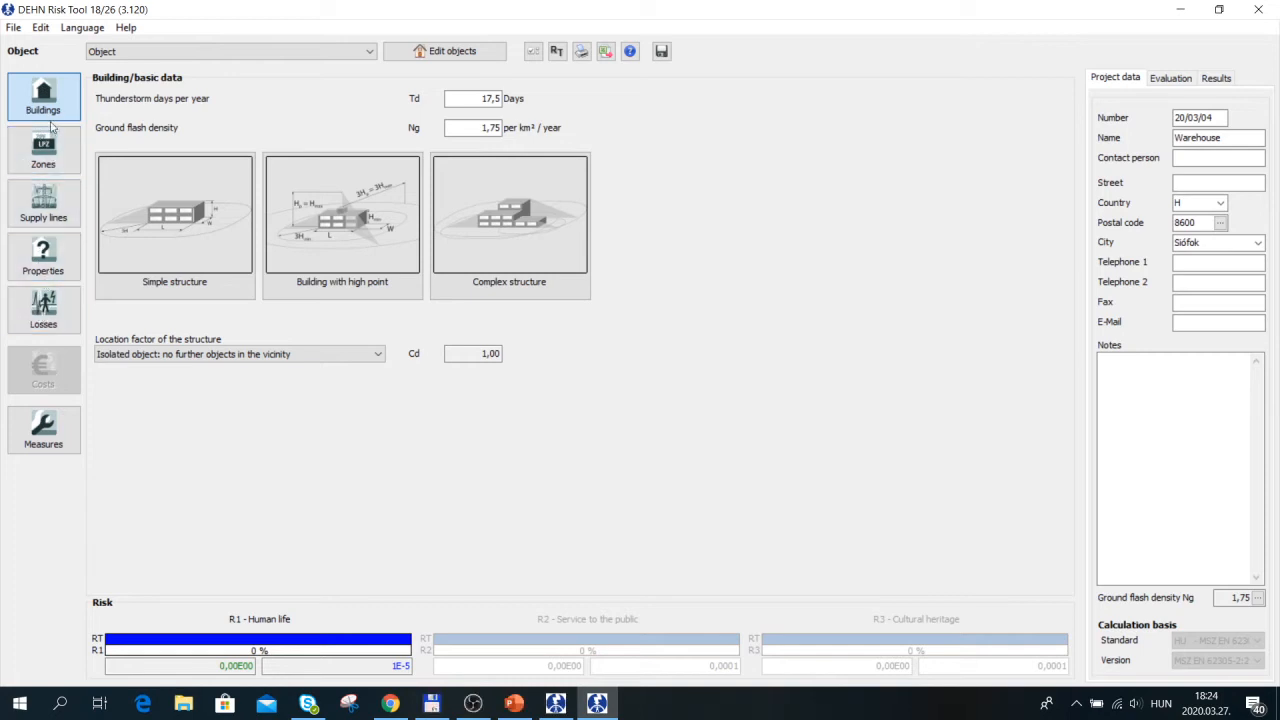
click(43, 155)
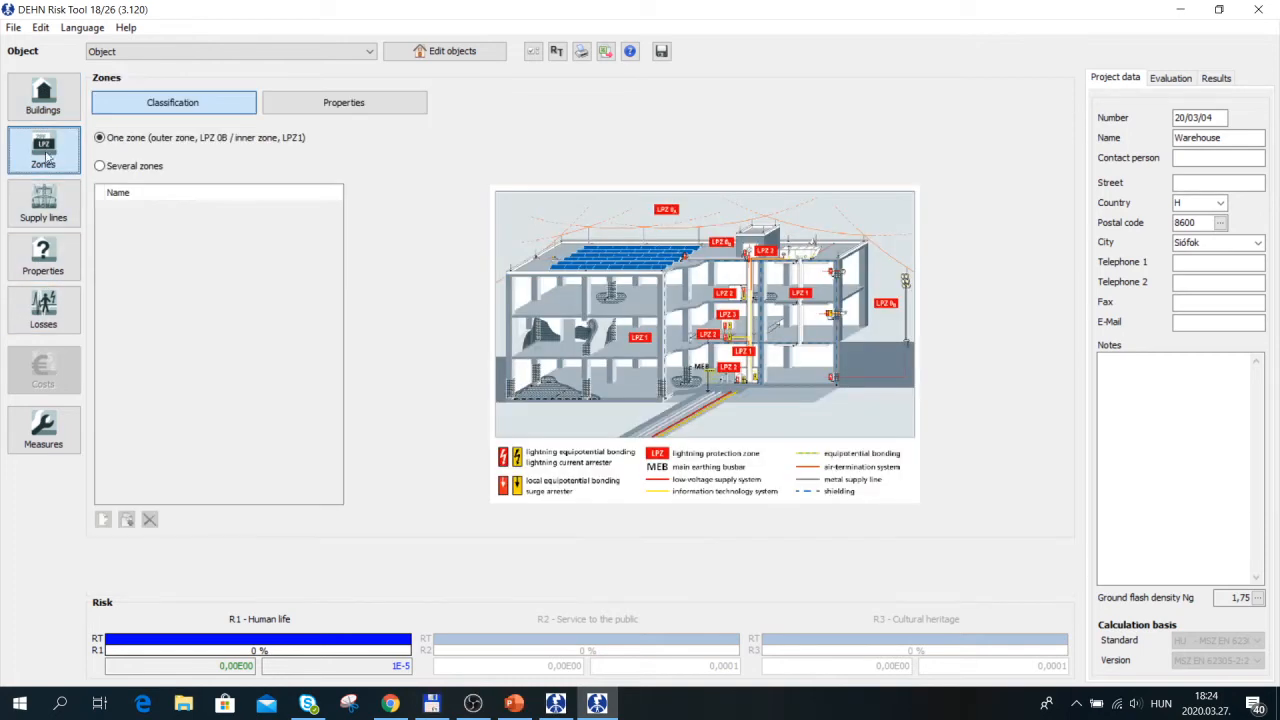
click(43, 206)
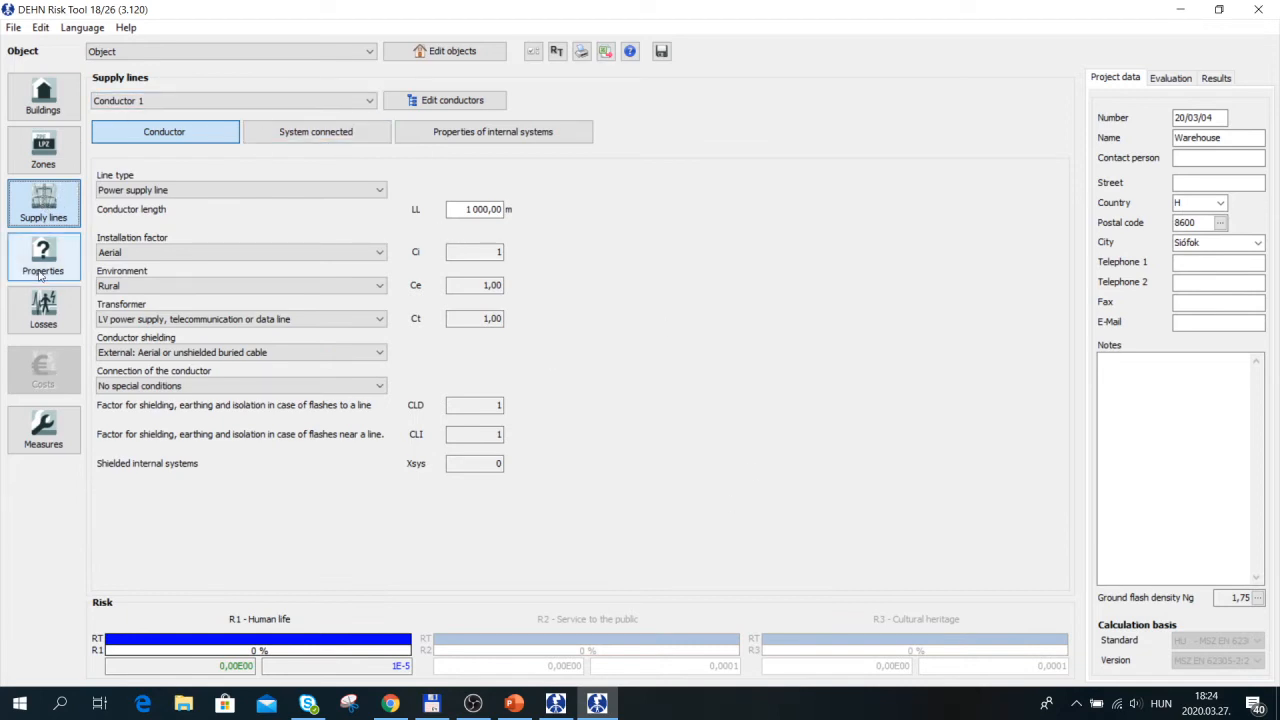
click(57, 322)
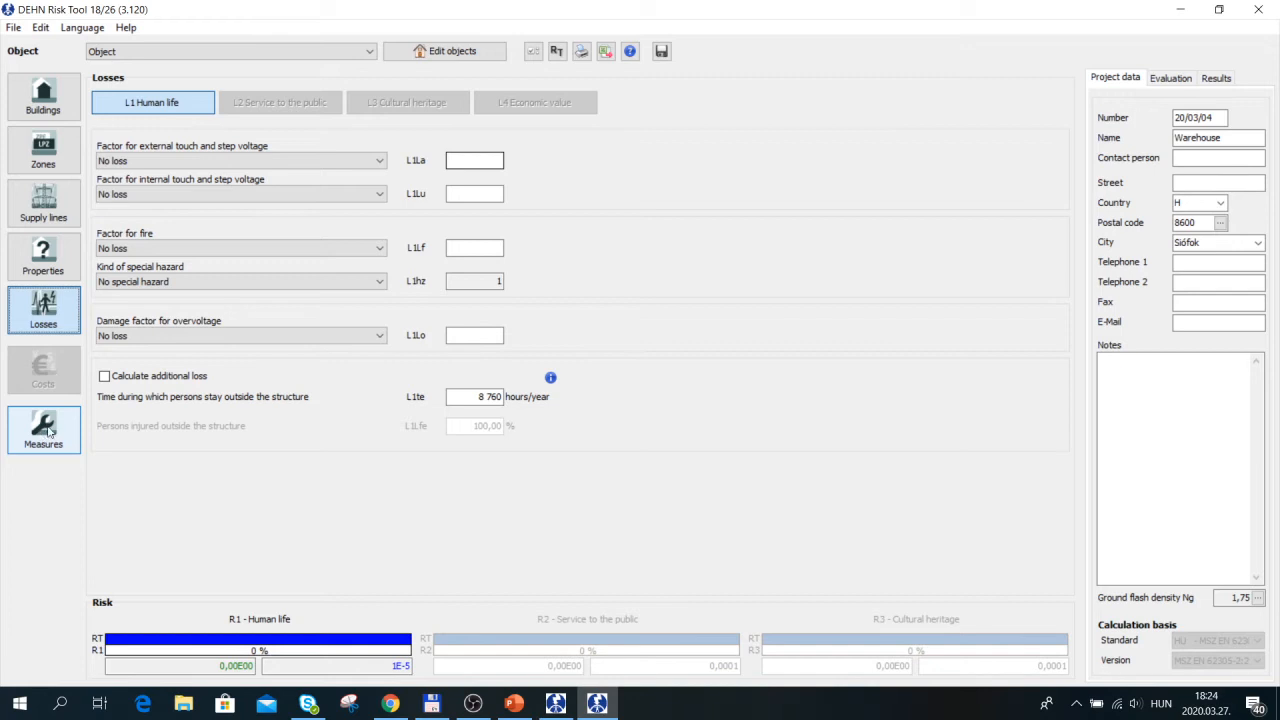
click(53, 92)
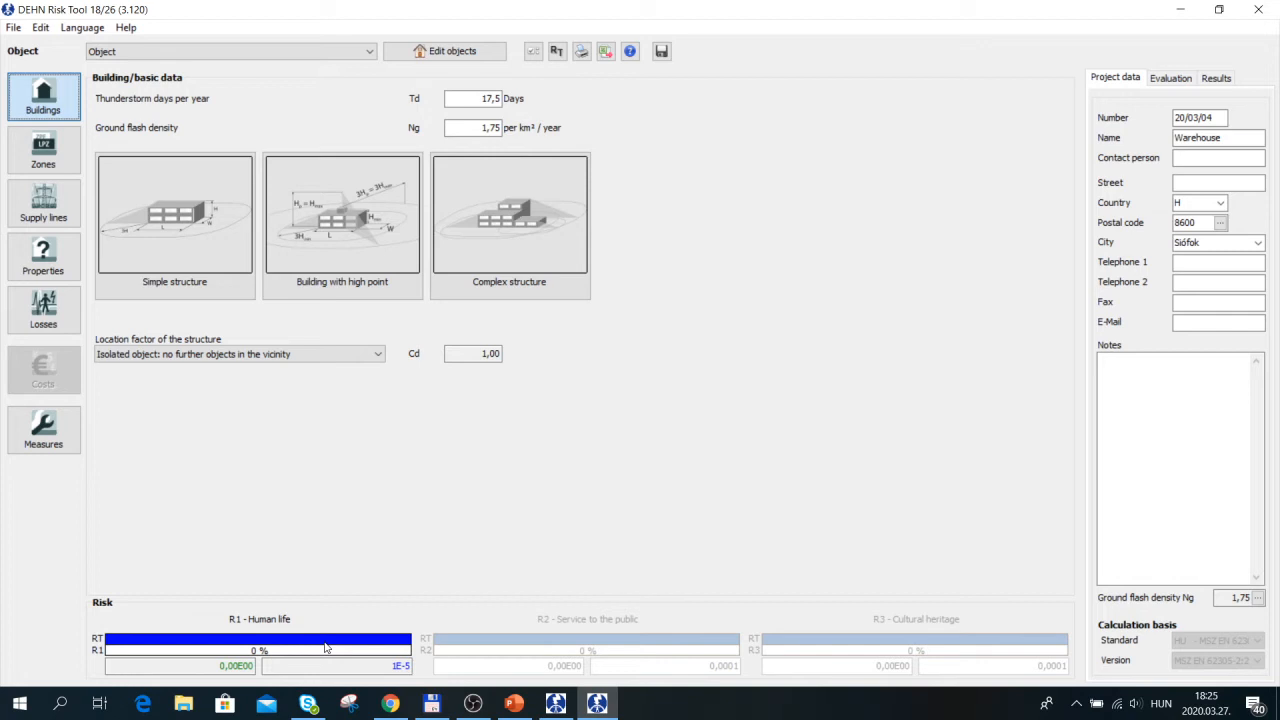
click(387, 668)
- Widen the project data area and examine the R1 evaluation chart and the object's detailed result values
drag(1084, 360, 948, 359)
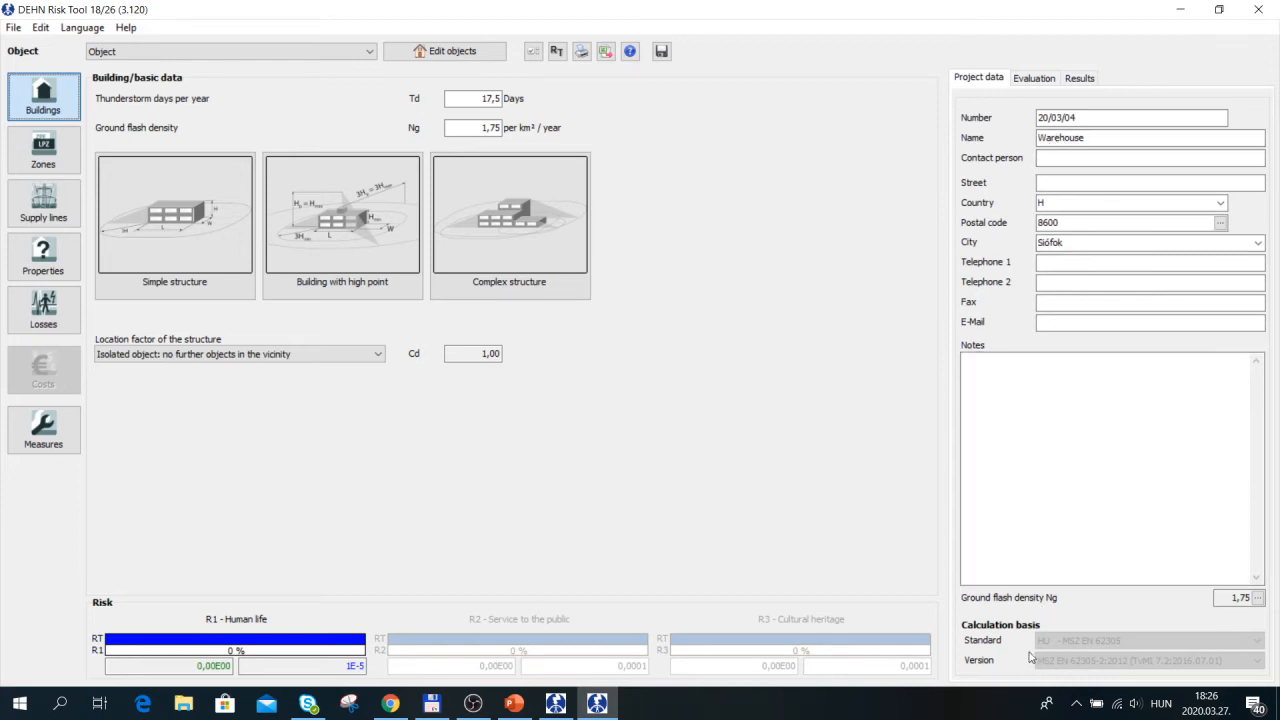
click(1043, 80)
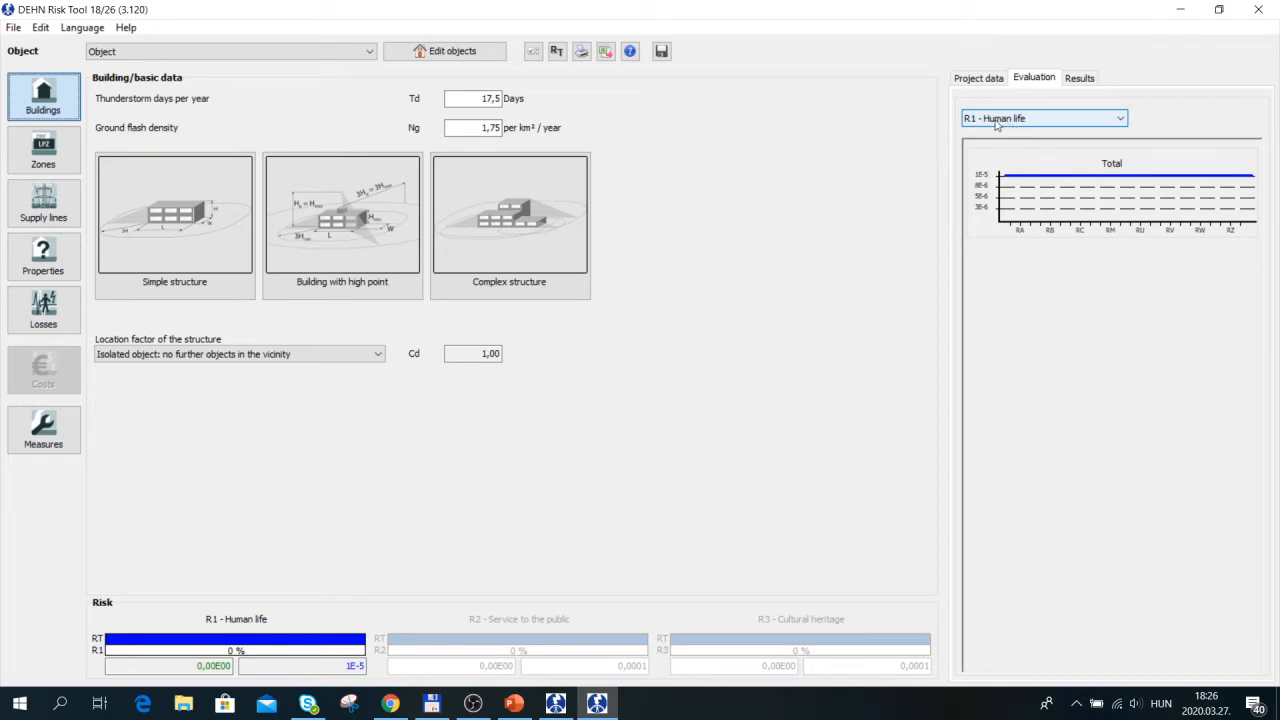
click(1087, 81)
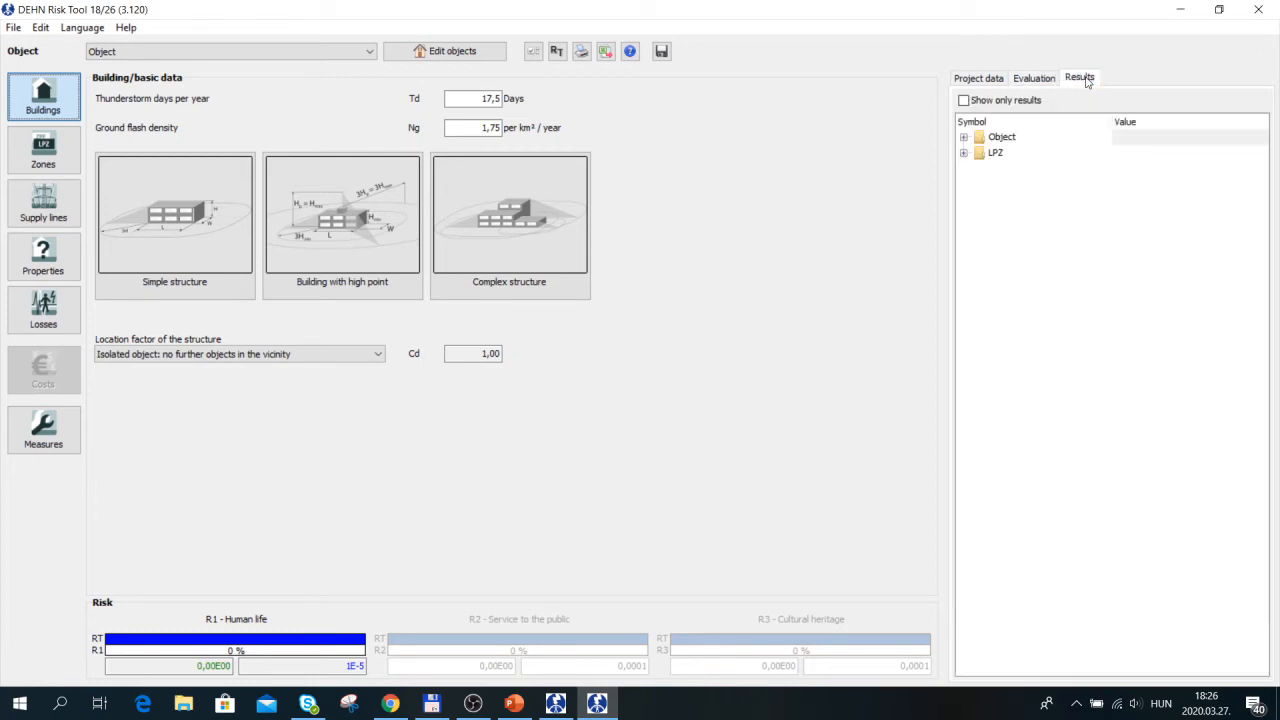
click(964, 138)
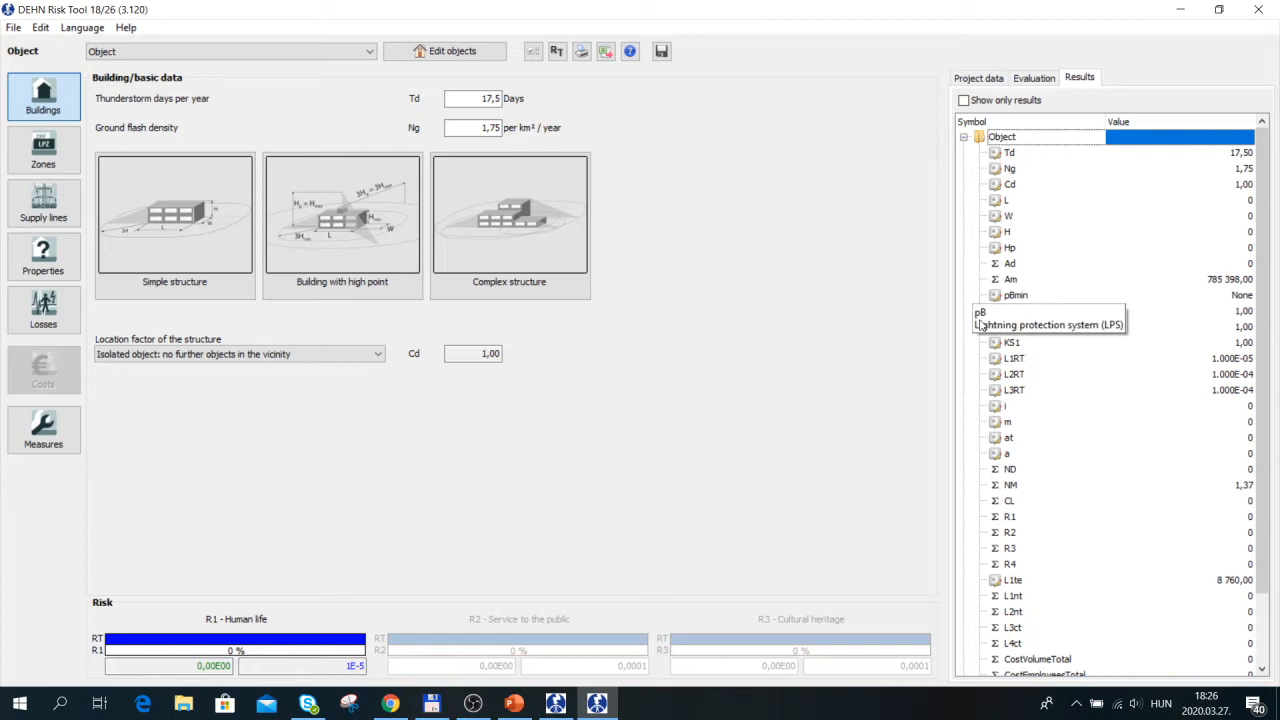
click(1030, 79)
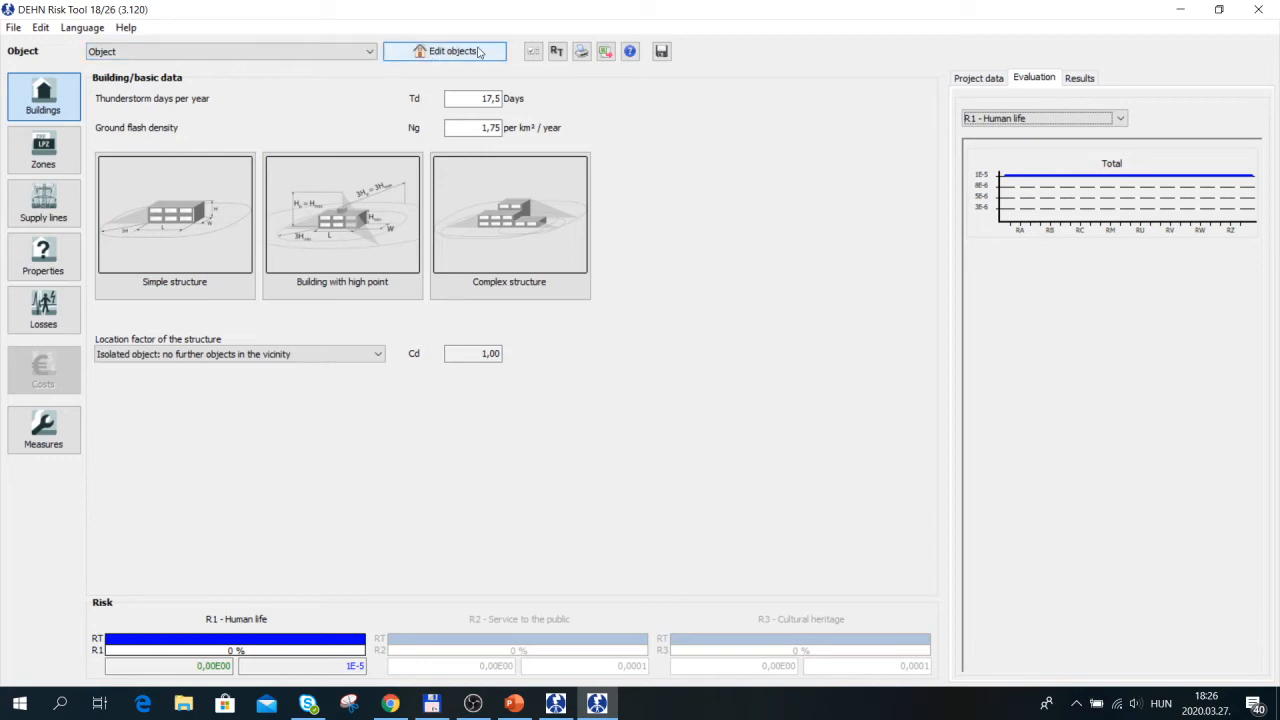
- Rename the top-level object as Warehouse and apply the change
click(476, 56)
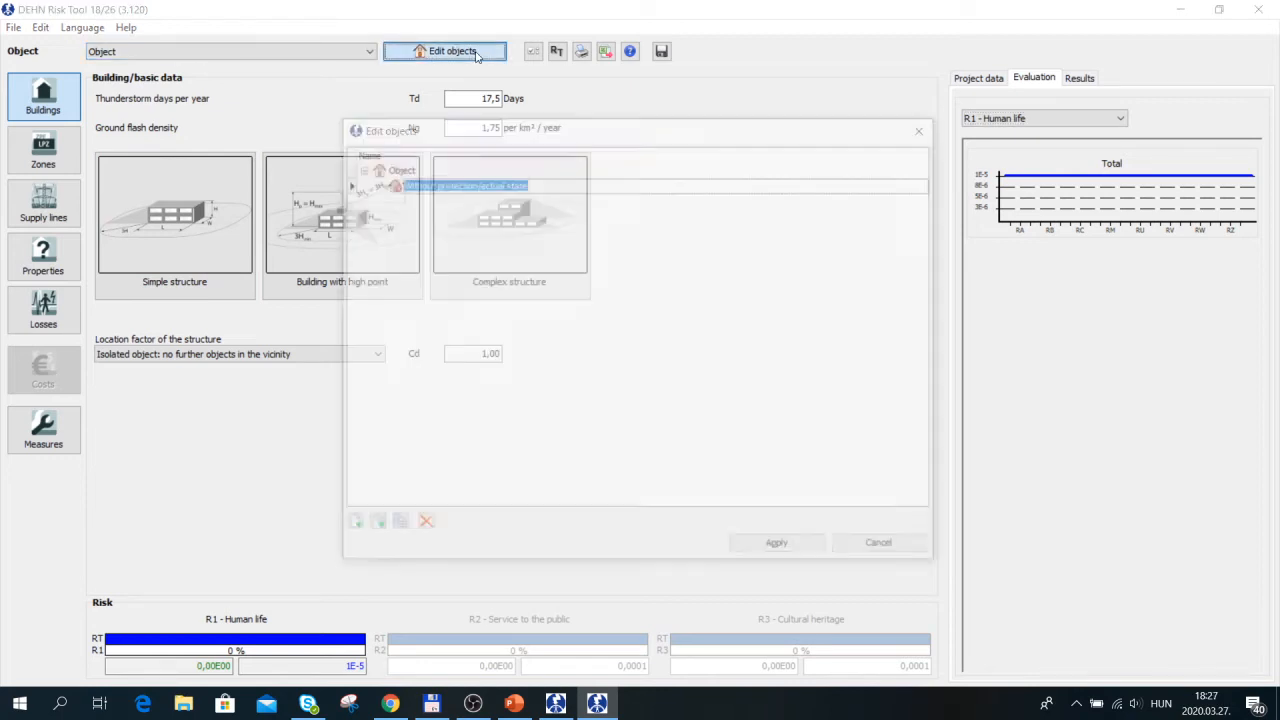
click(398, 167)
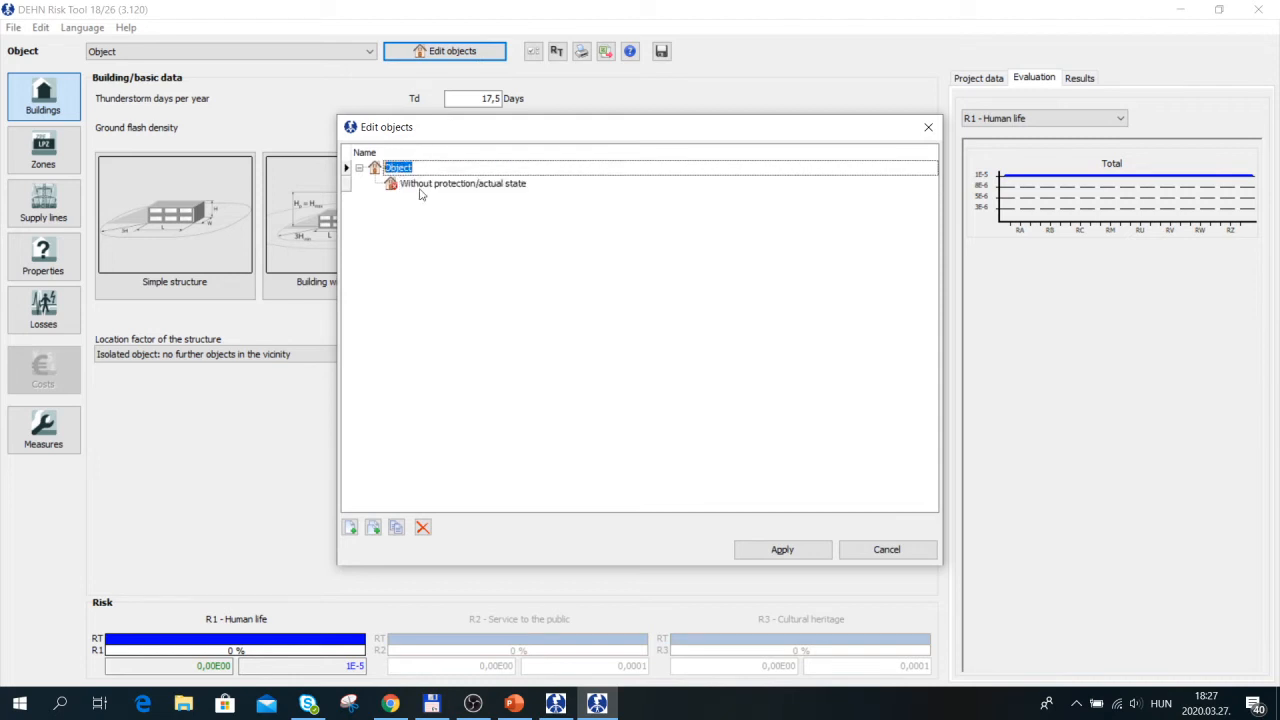
text(Warehouse)
key(Return)
click(782, 550)
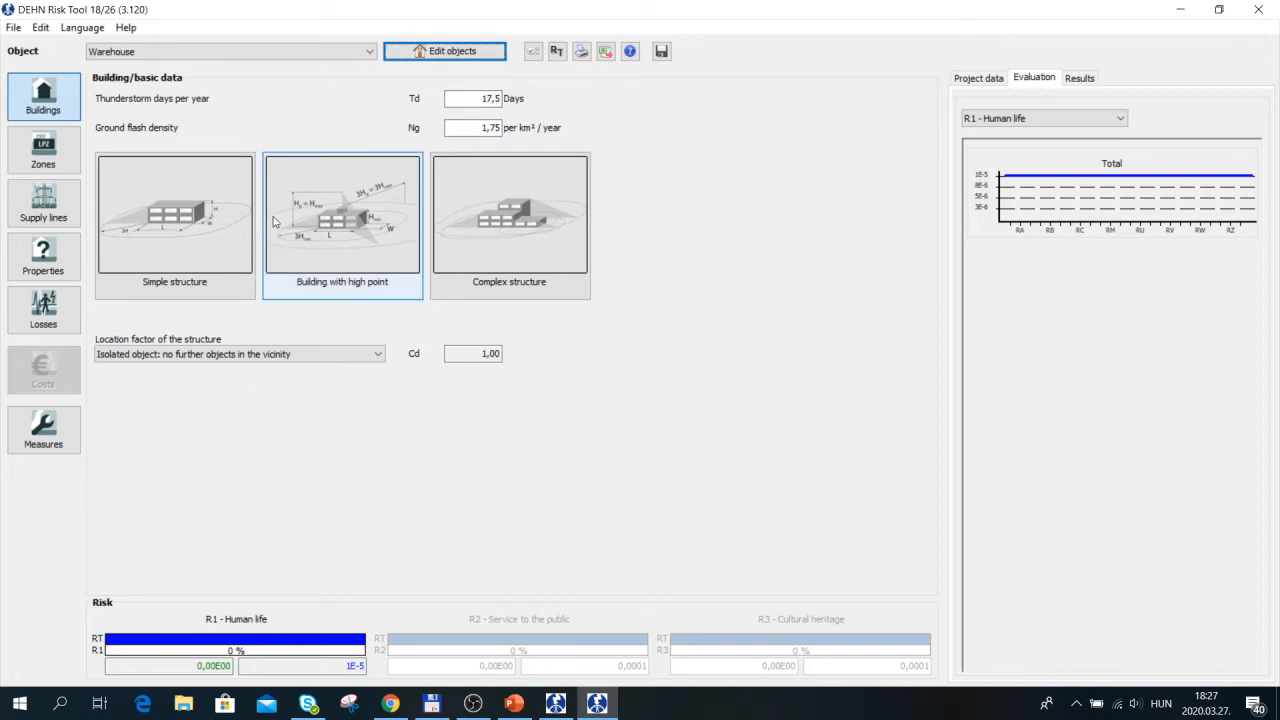
- Define the building as a simple structure 80 m long, 40 m wide and 20 m high, check its collection area view and apply
click(188, 228)
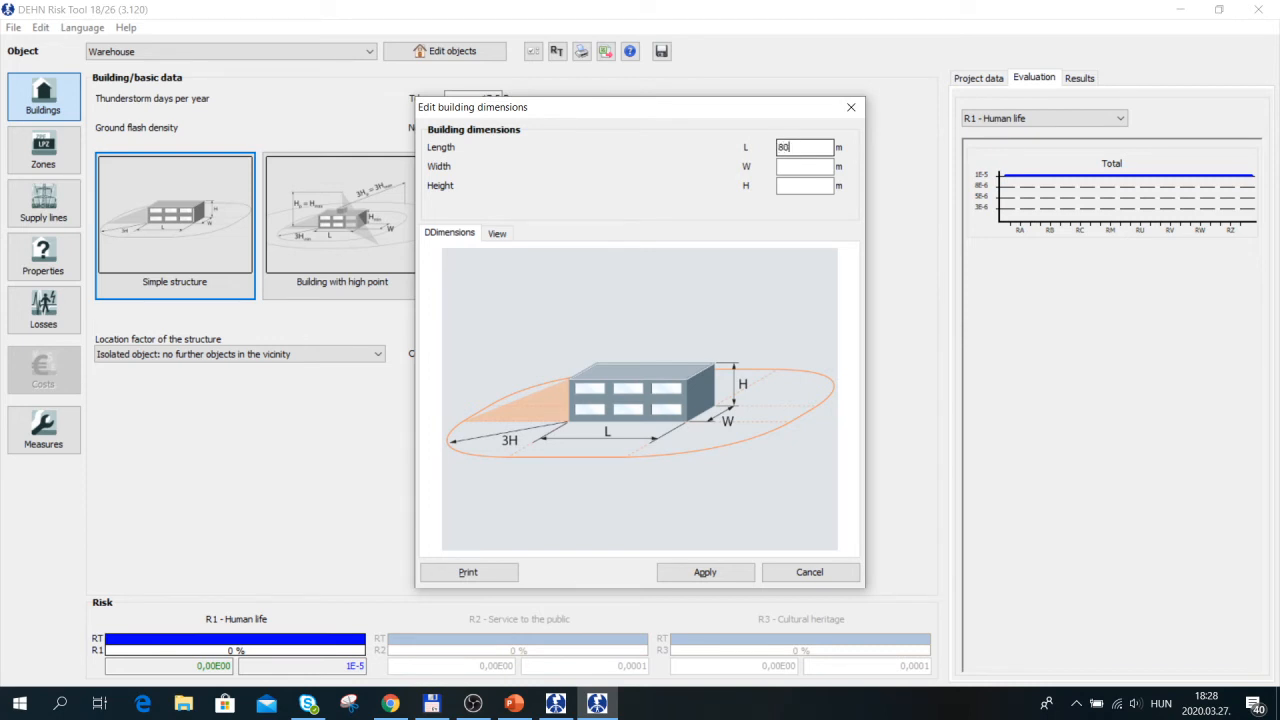
click(804, 166)
click(810, 186)
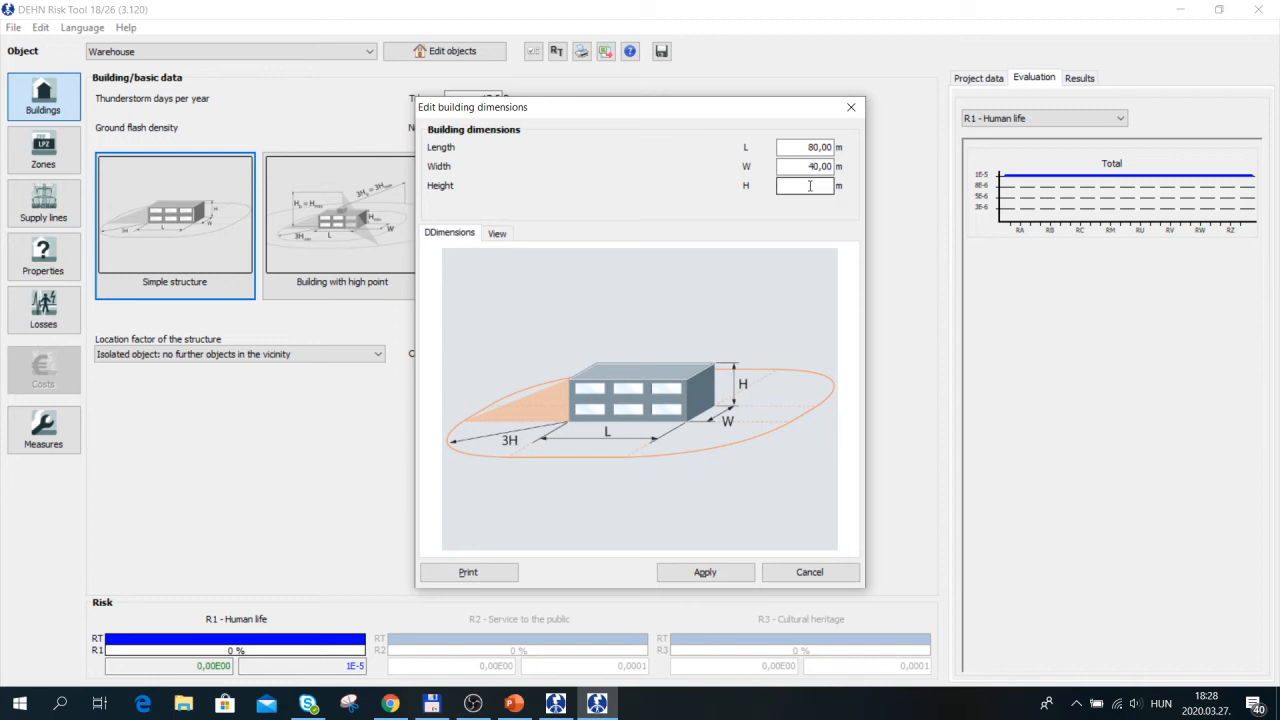
click(809, 167)
click(809, 167)
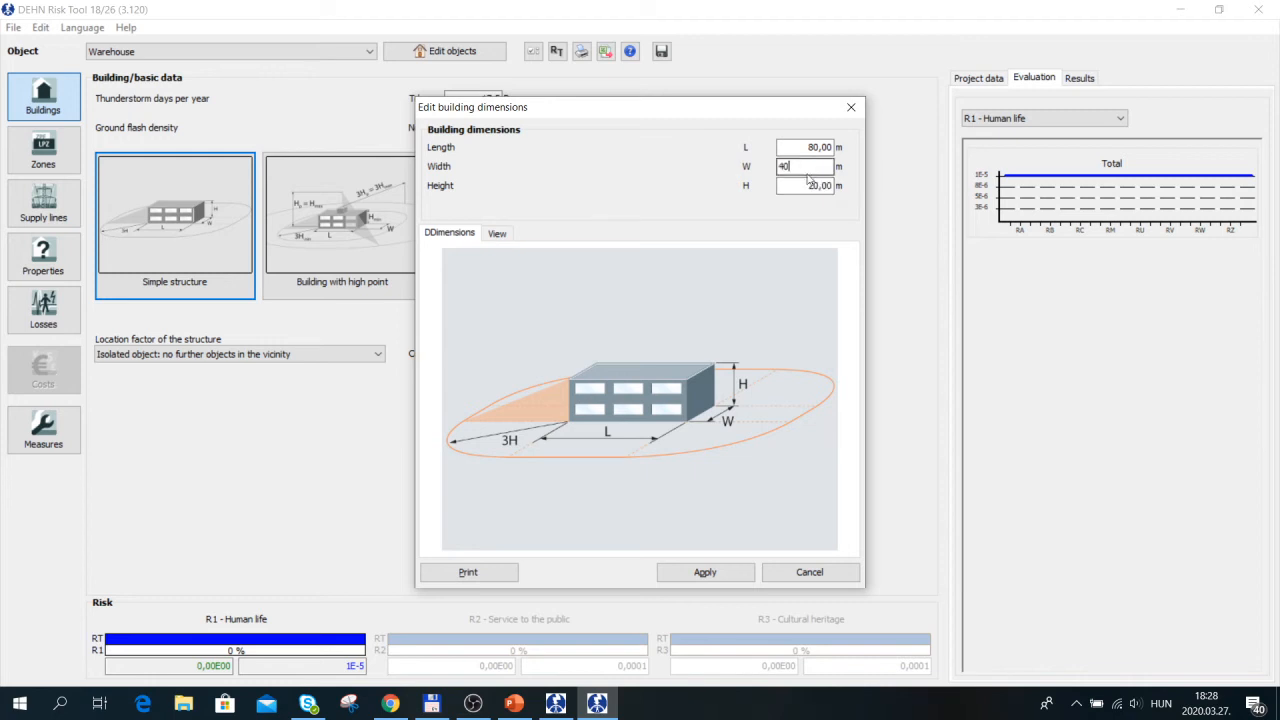
click(498, 234)
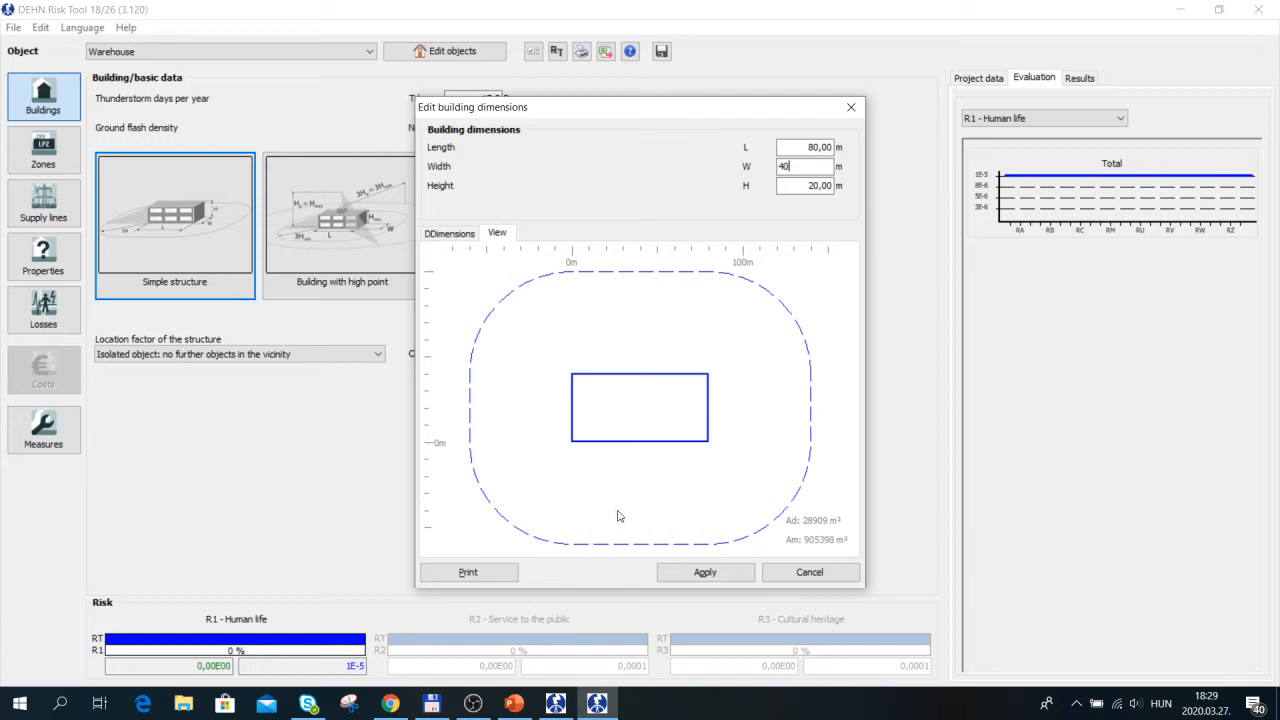
click(727, 579)
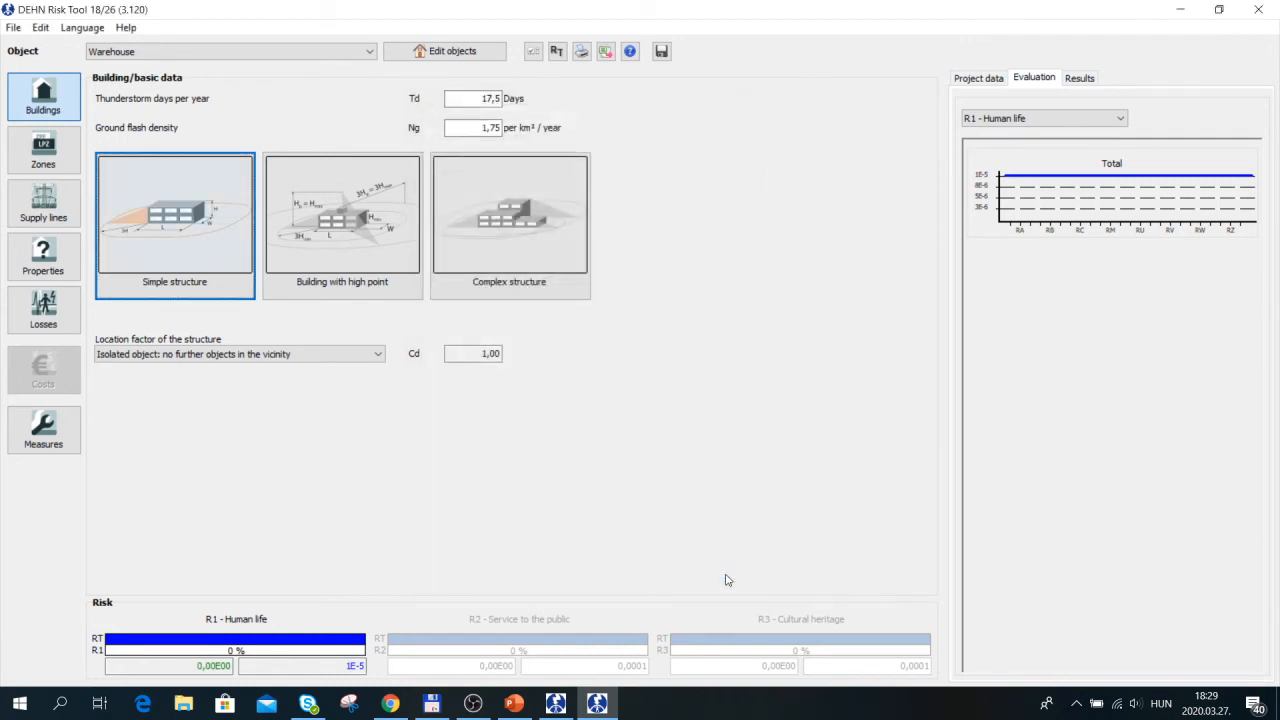
- Switch to a building with high point, set its highest point to 25 m, check the collection area view and apply
click(344, 220)
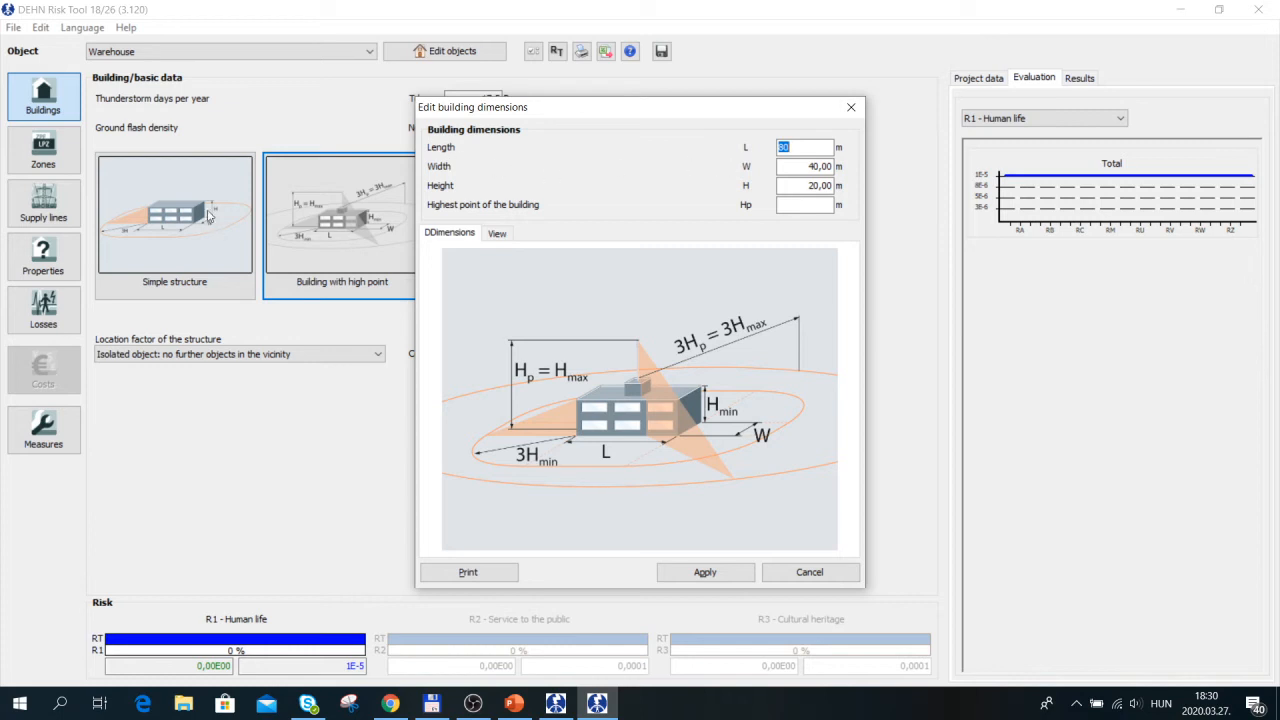
click(800, 147)
click(803, 186)
click(813, 204)
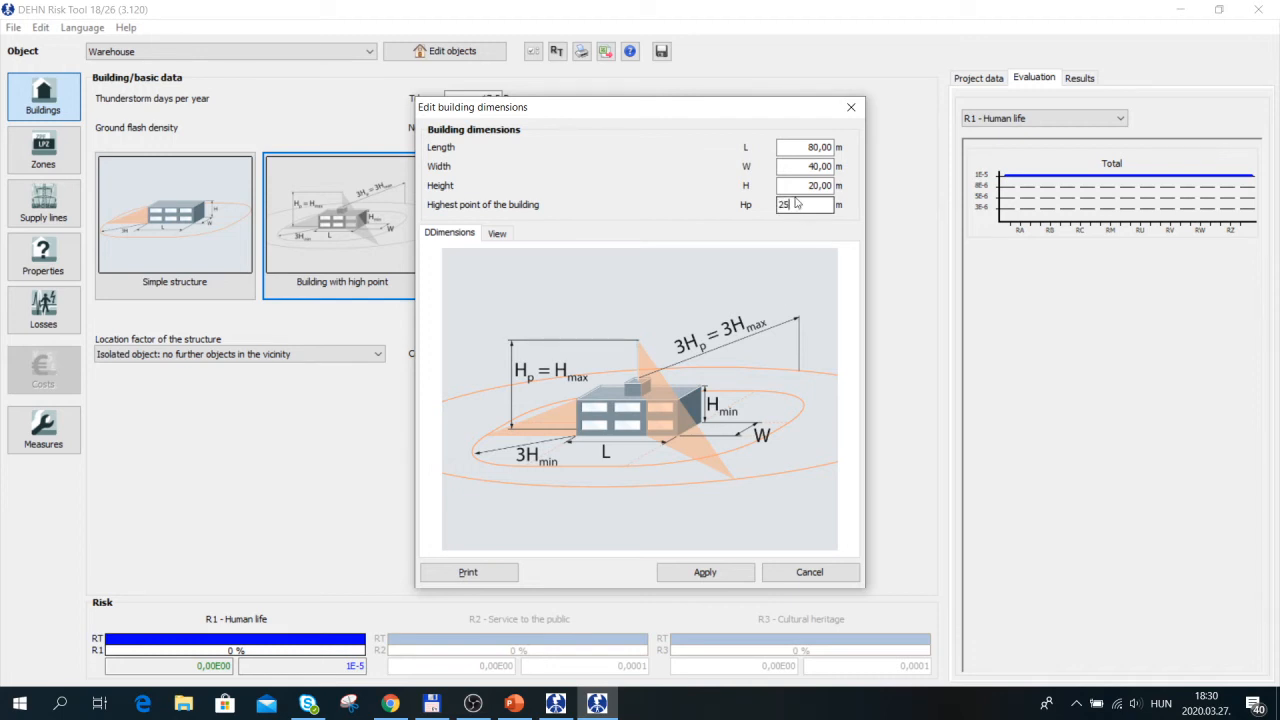
key(shift+Tab)
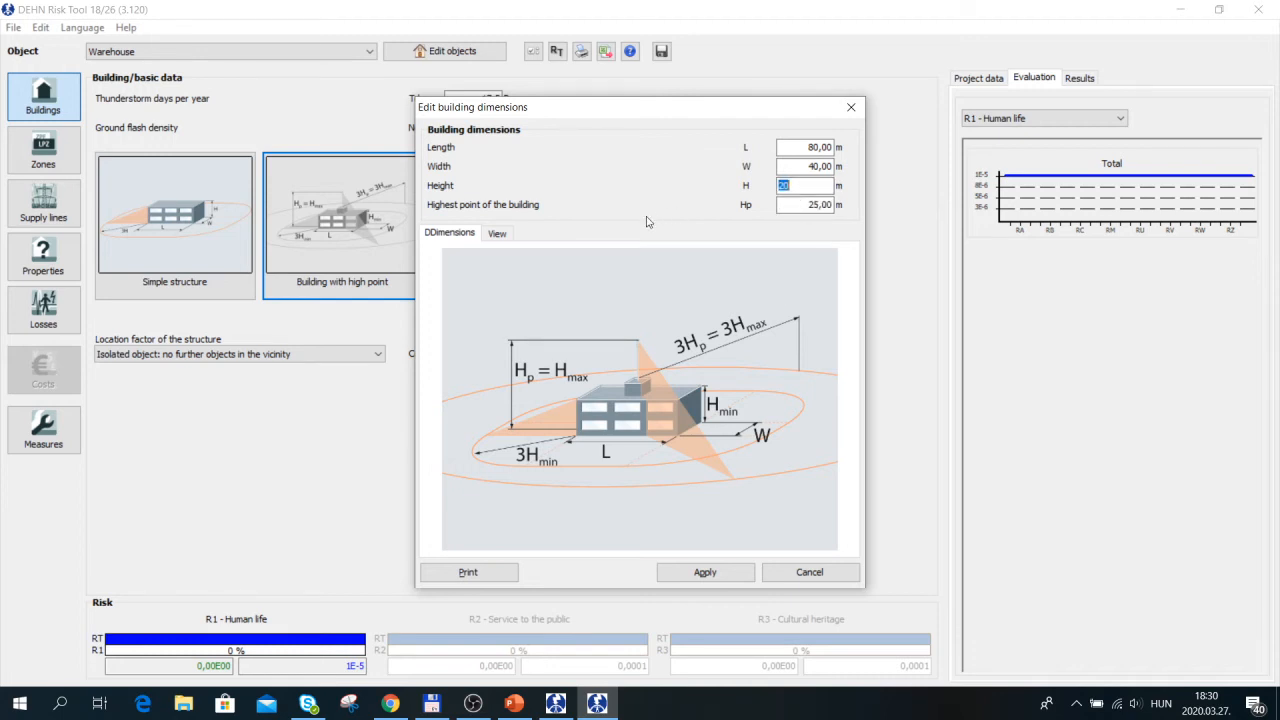
click(494, 234)
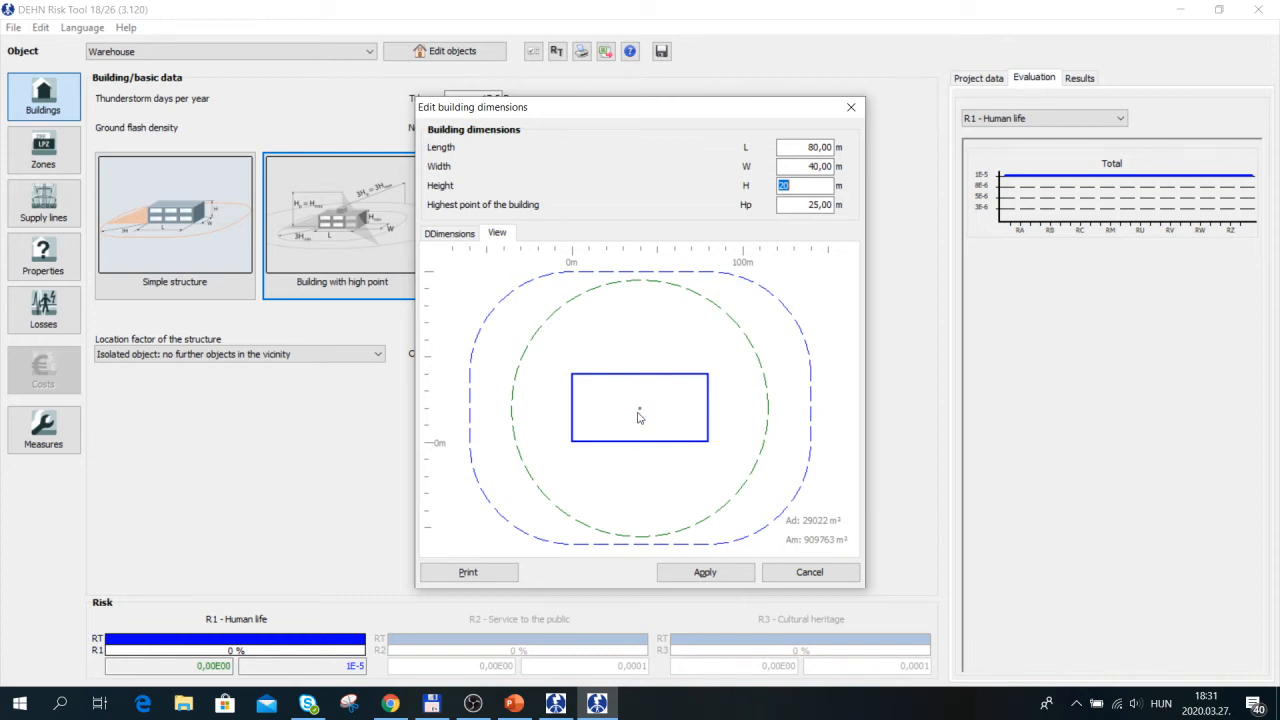
click(735, 580)
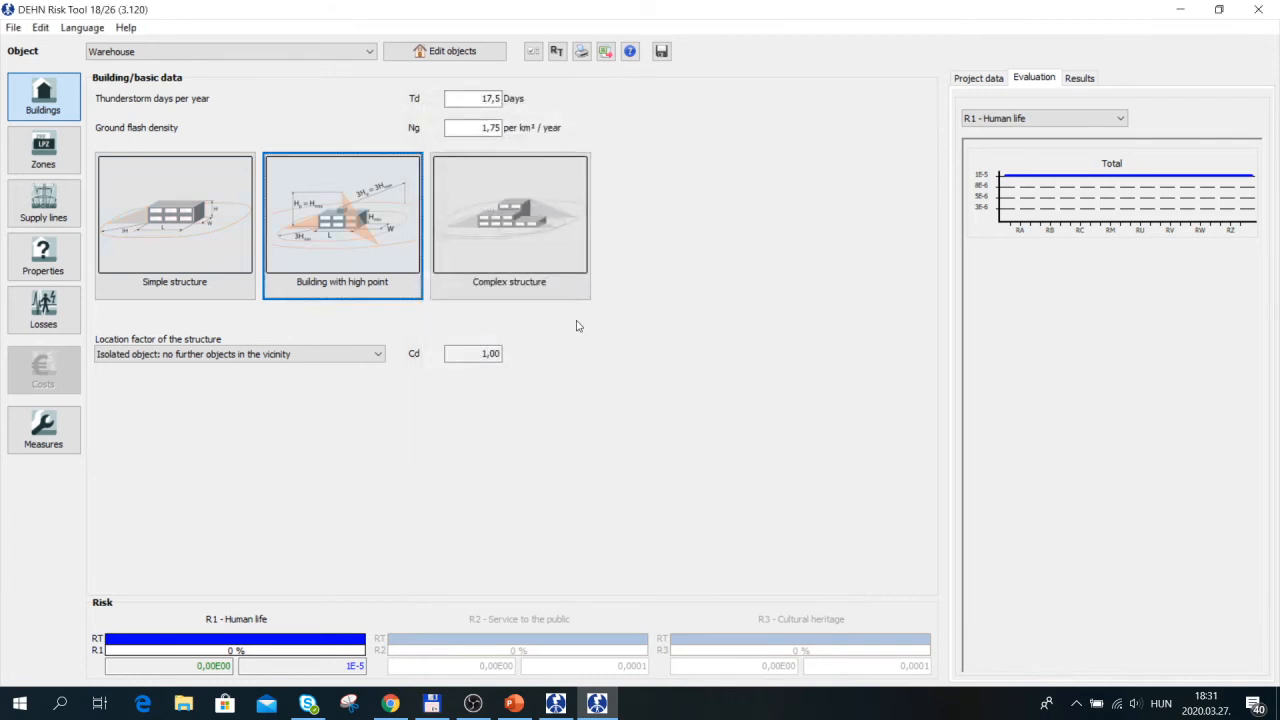
- Start a complex structure and add a section named Warehouse, 80 m long, 40 m wide and 20 m high
click(533, 232)
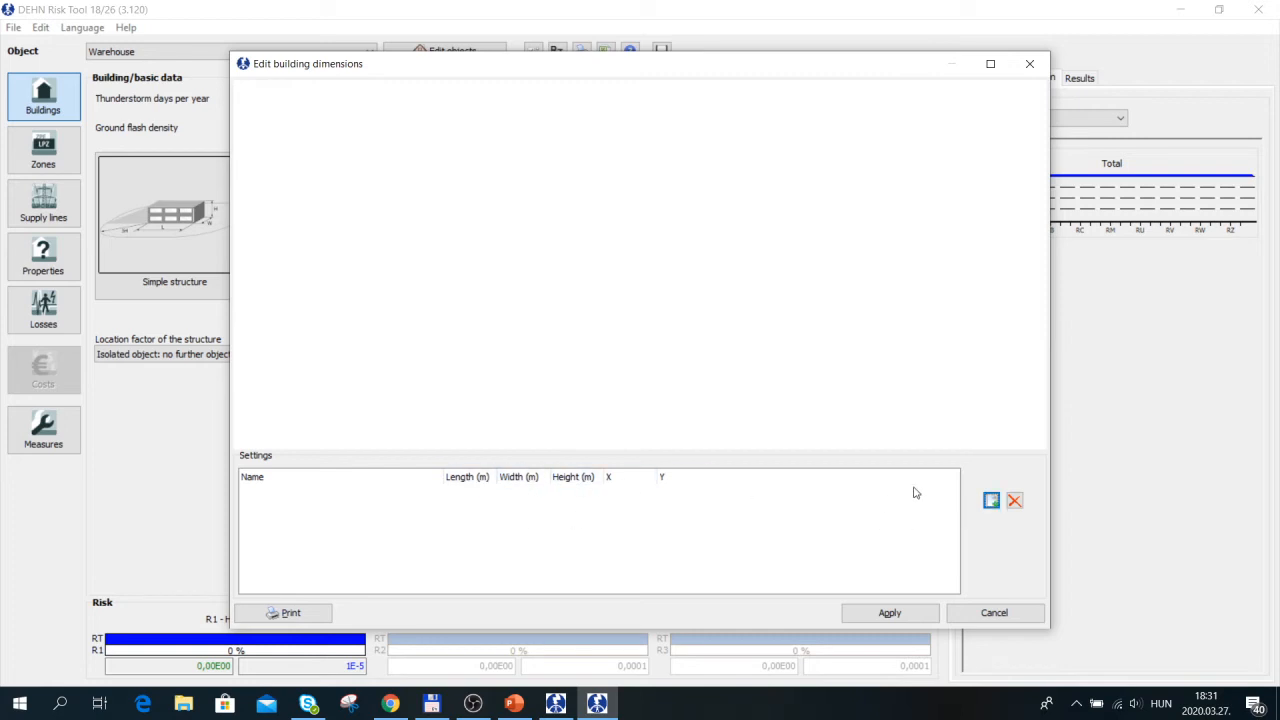
click(991, 501)
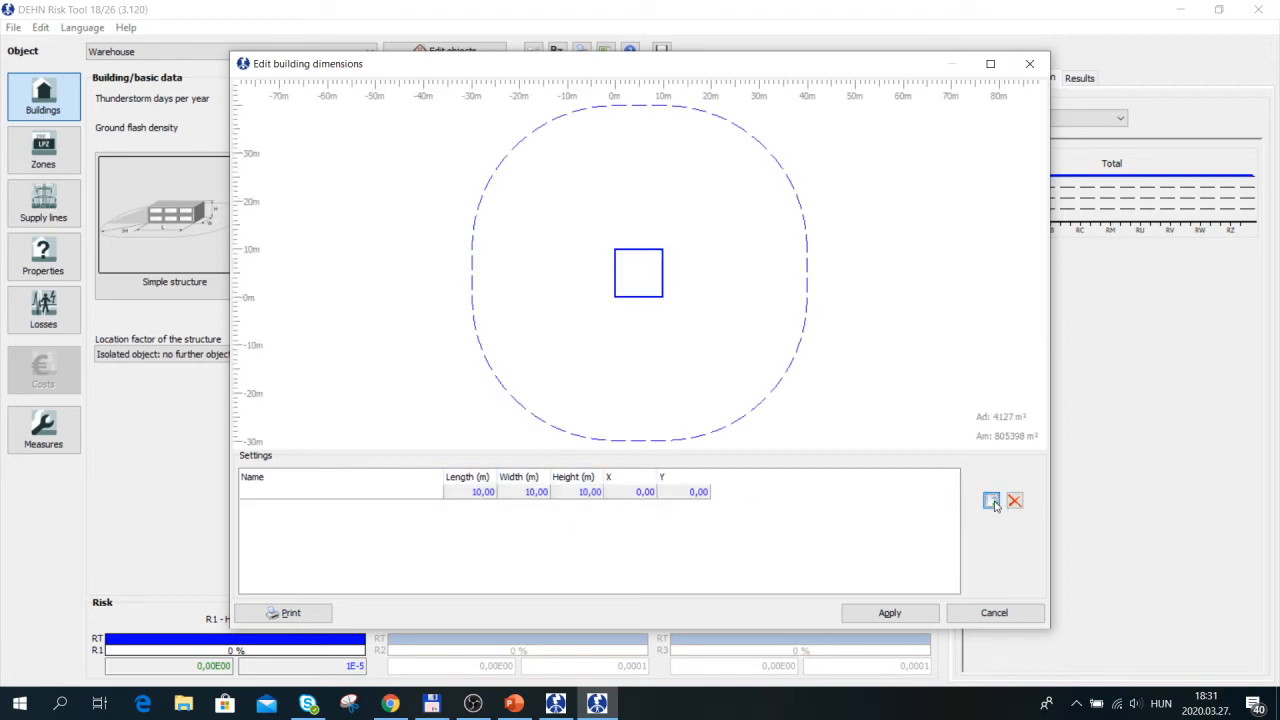
click(340, 494)
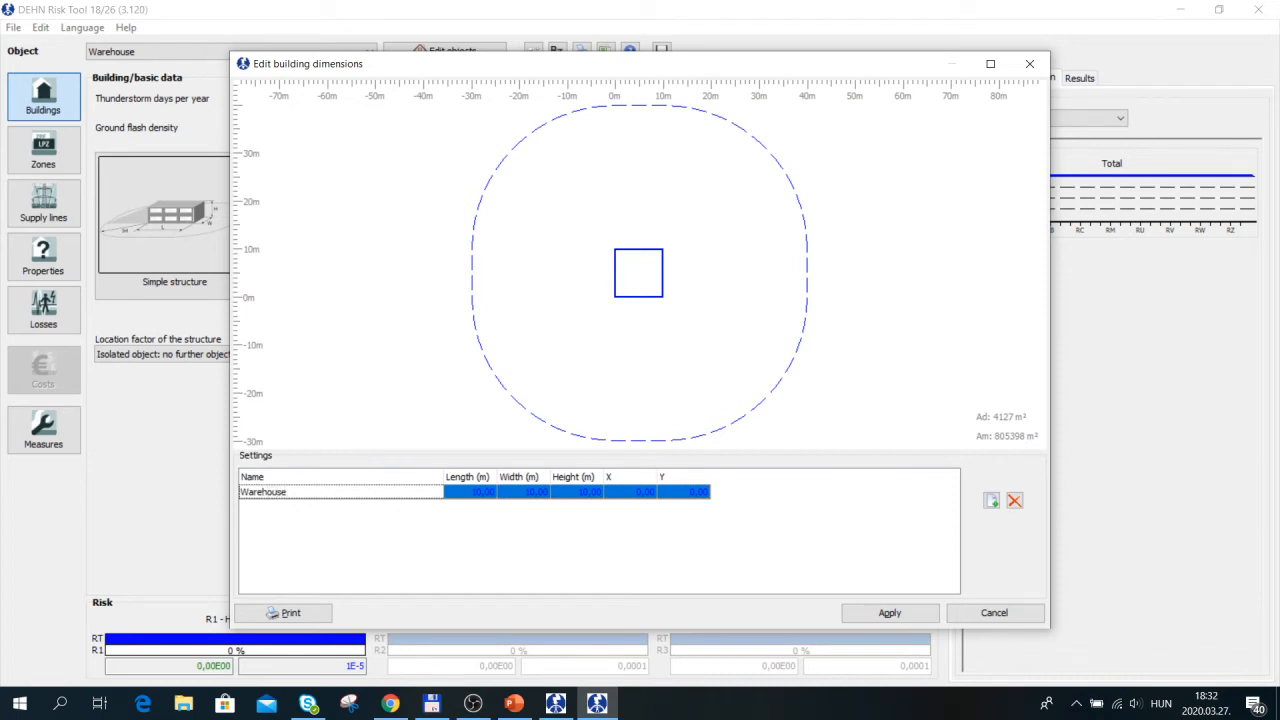
click(473, 492)
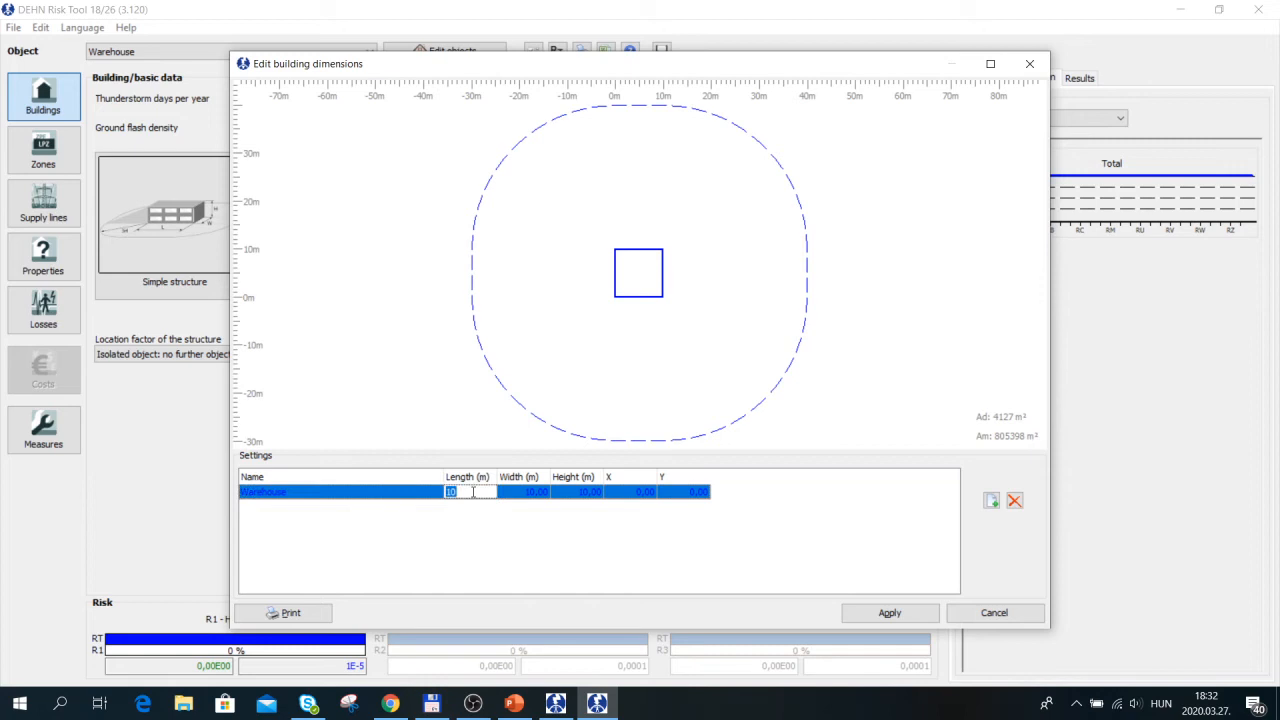
click(516, 498)
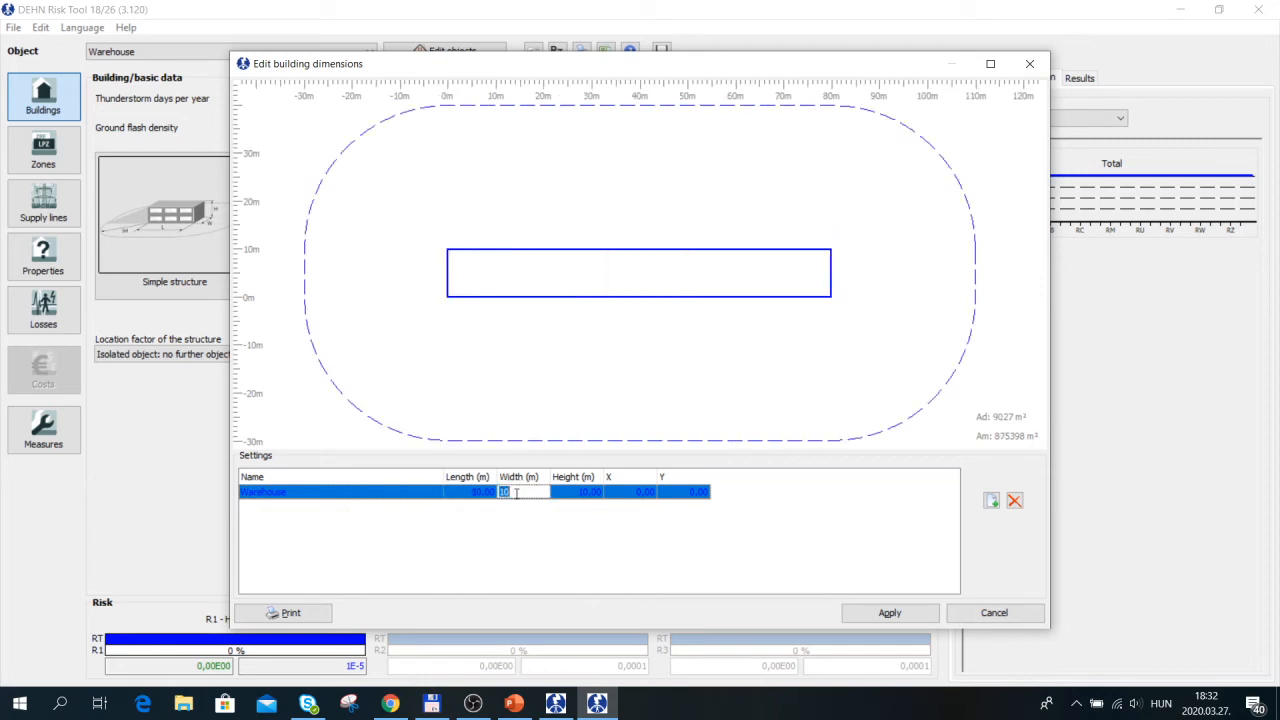
text(4)
click(580, 498)
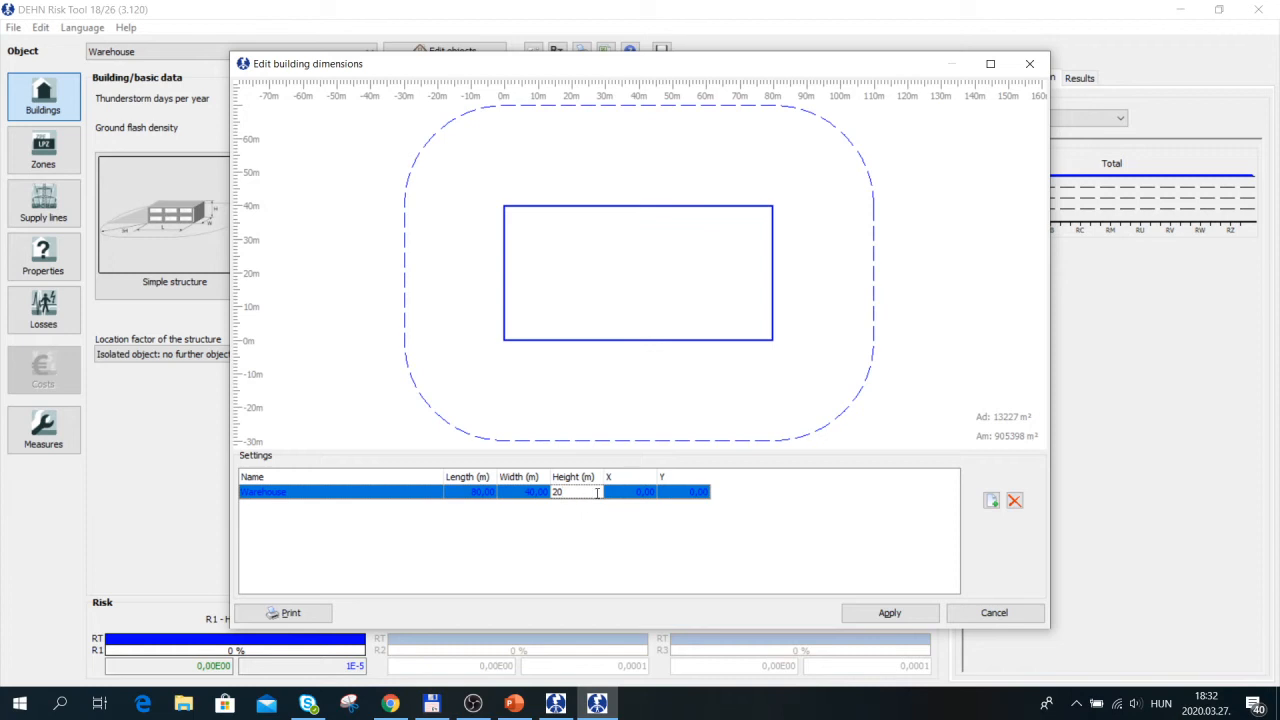
click(637, 496)
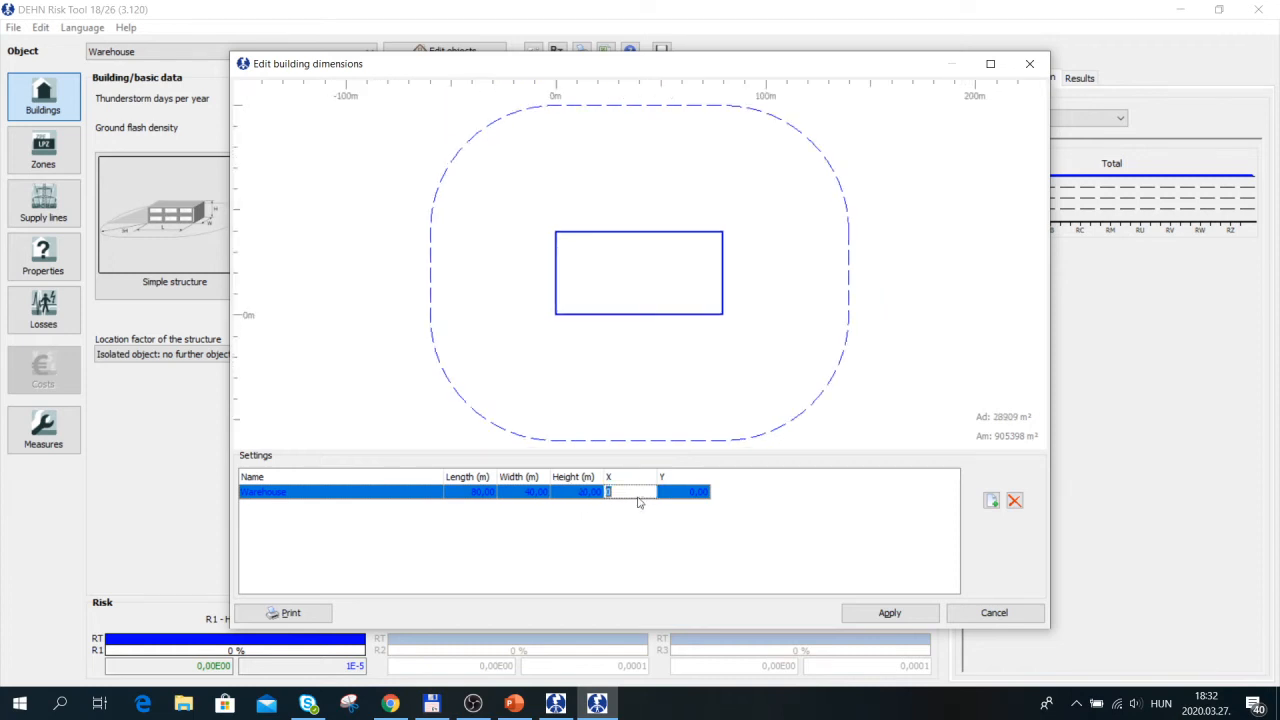
- Add a second section named Antenna to the complex structure, 1 m long, 1 m wide and 25 m high
click(991, 500)
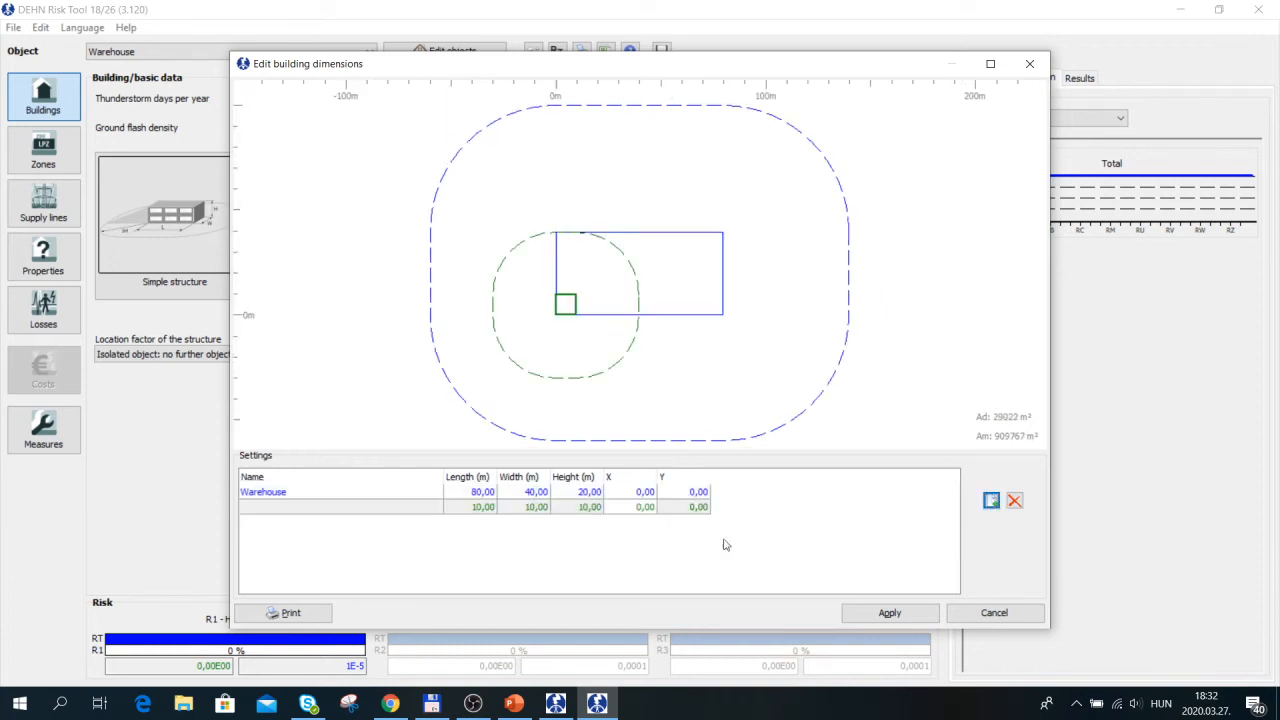
click(303, 507)
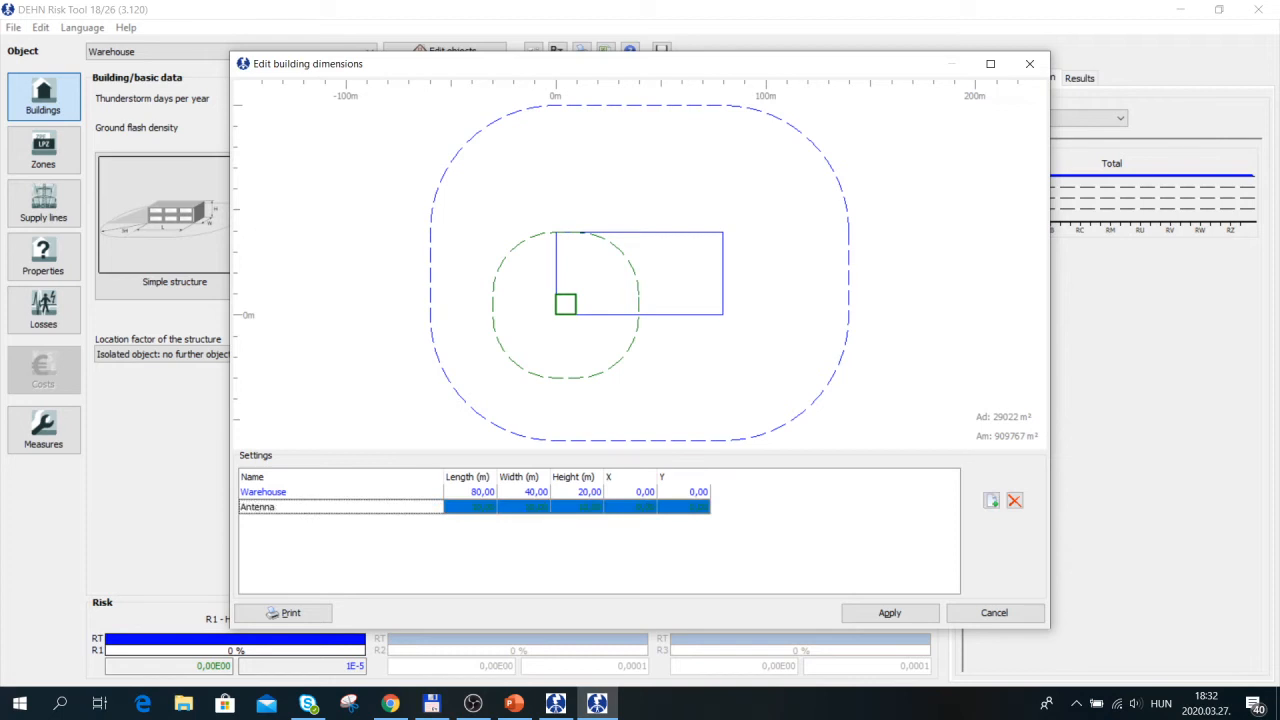
click(477, 507)
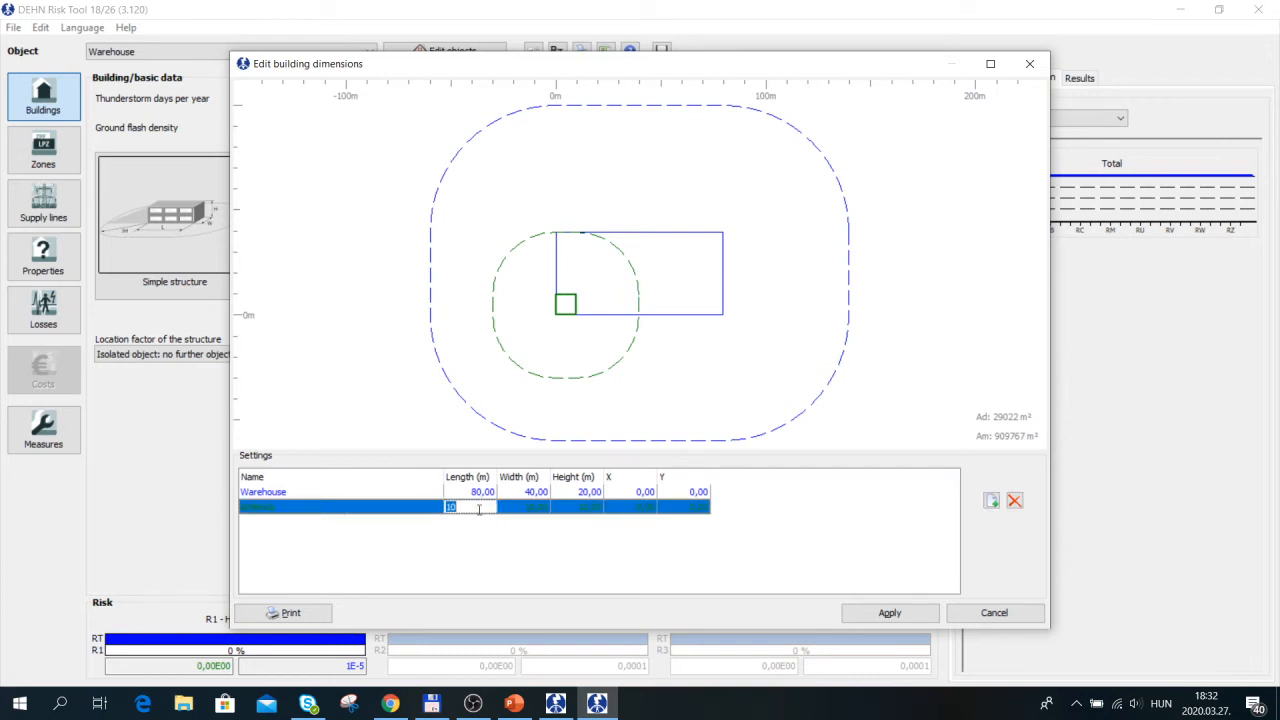
text(1)
click(518, 507)
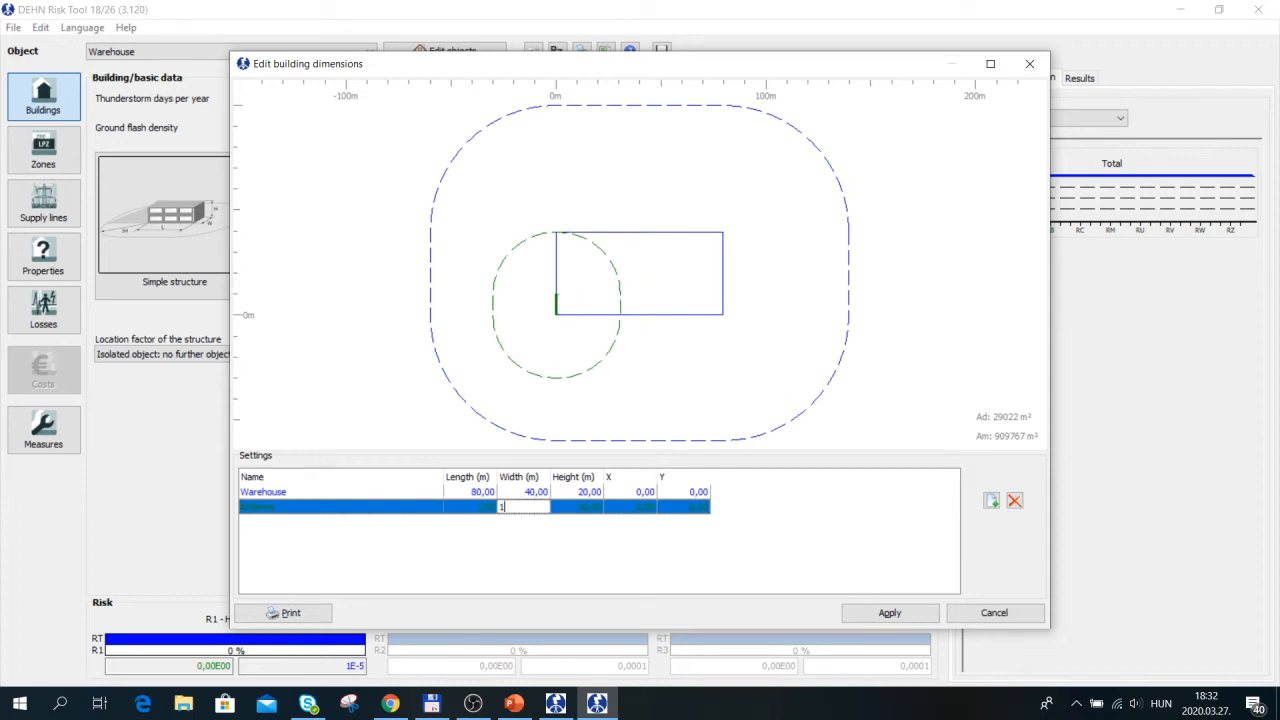
click(575, 507)
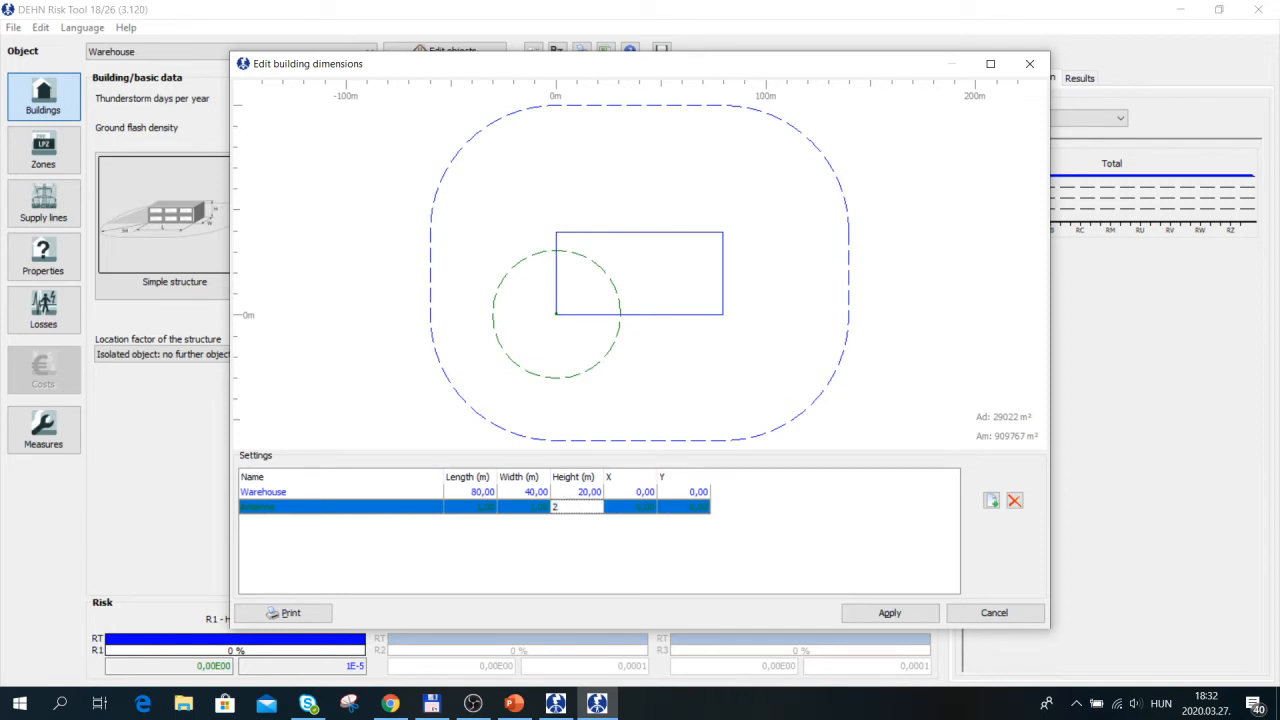
click(621, 508)
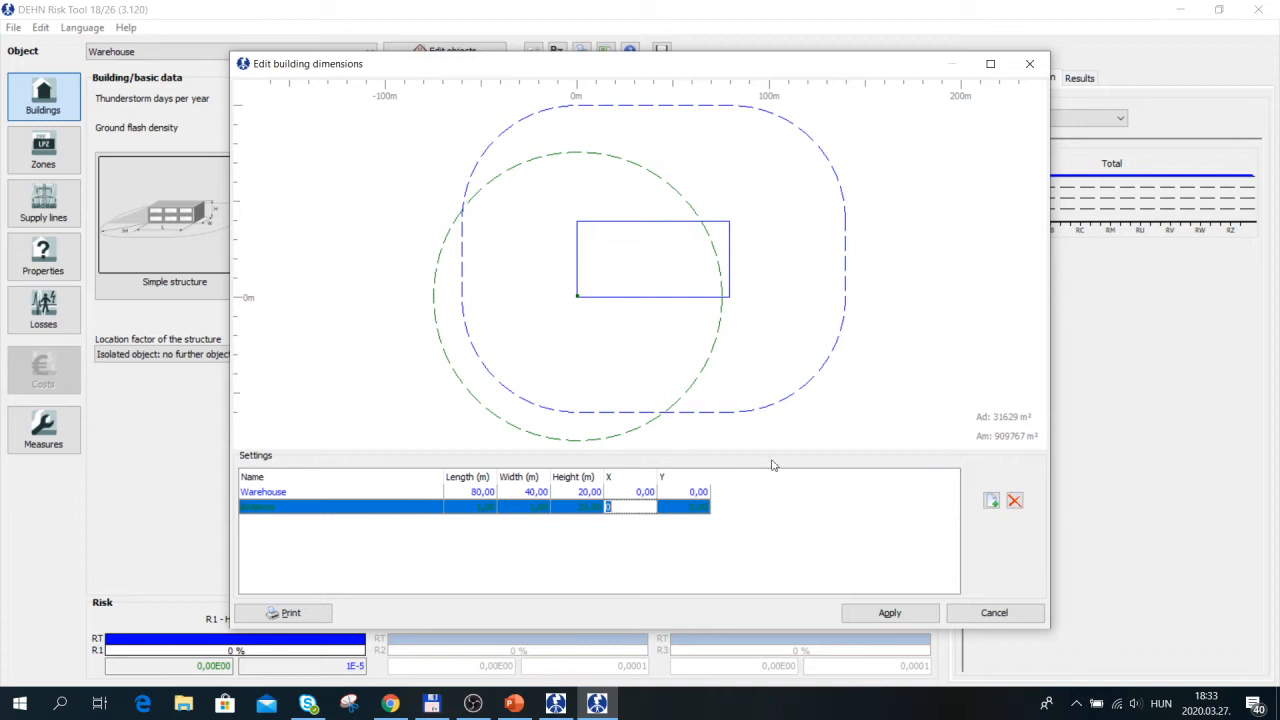
- Add a third section to the complex structure and name it Office
click(991, 500)
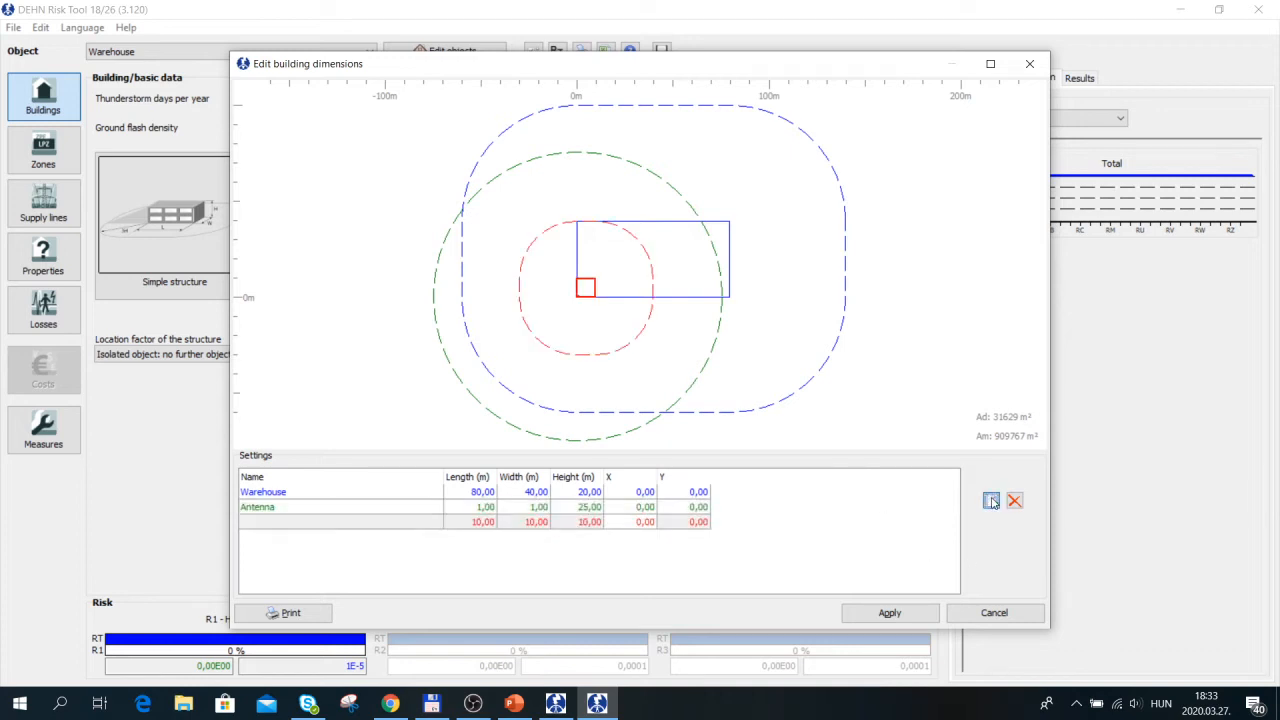
click(272, 521)
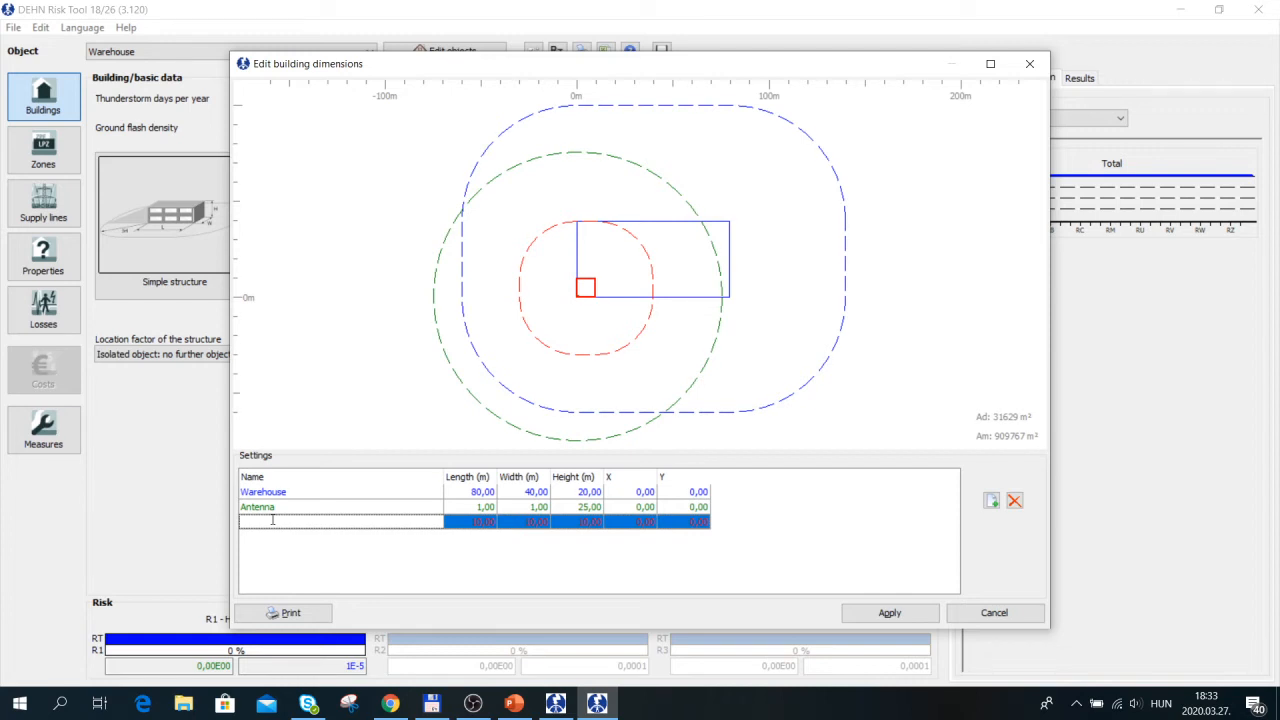
text(office)
click(245, 521)
key(BackSpace)
text(O)
- Set the Office section to 20 m long, 40 m wide and 25 m high at X 80, and apply the complex structure
click(485, 528)
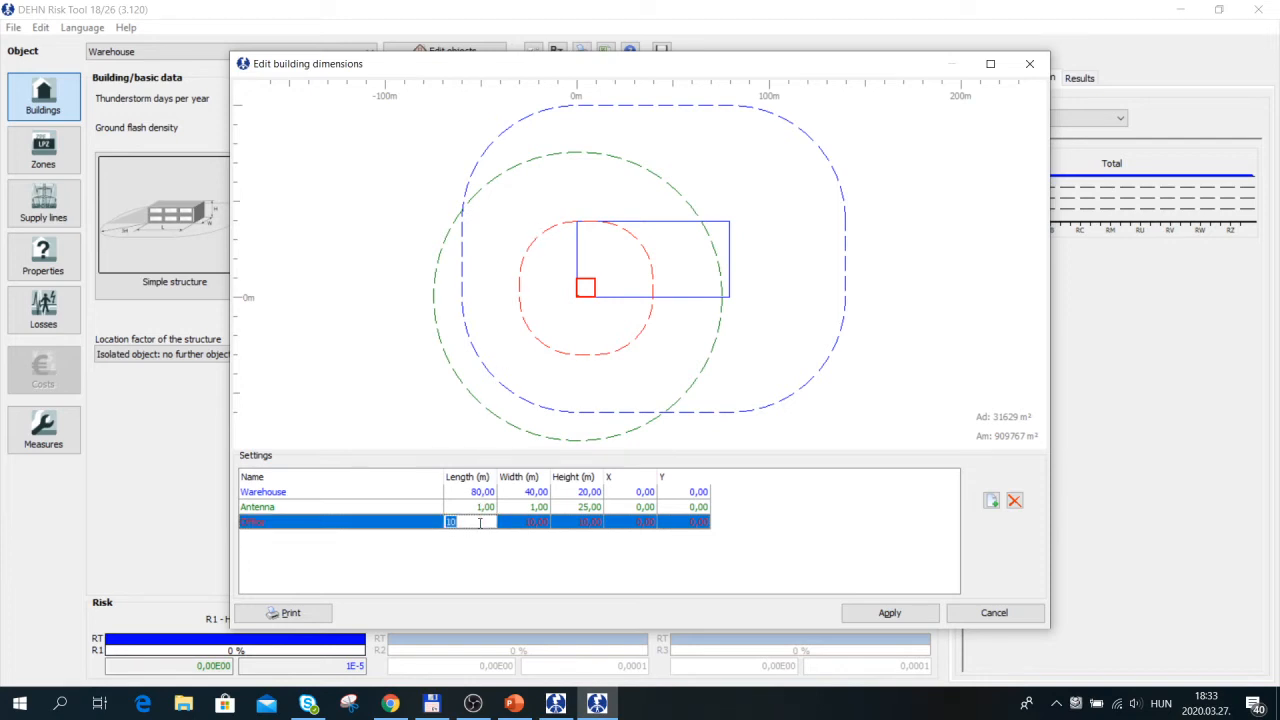
text(20)
click(525, 522)
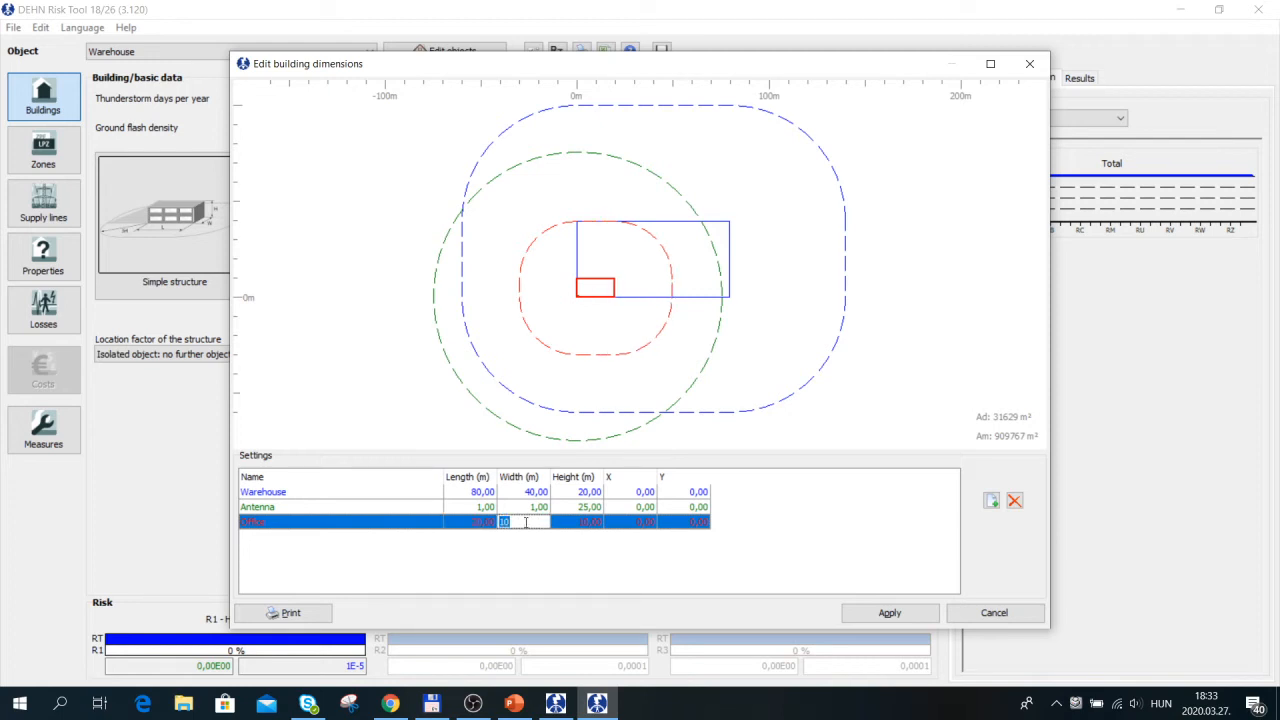
text(40)
click(578, 523)
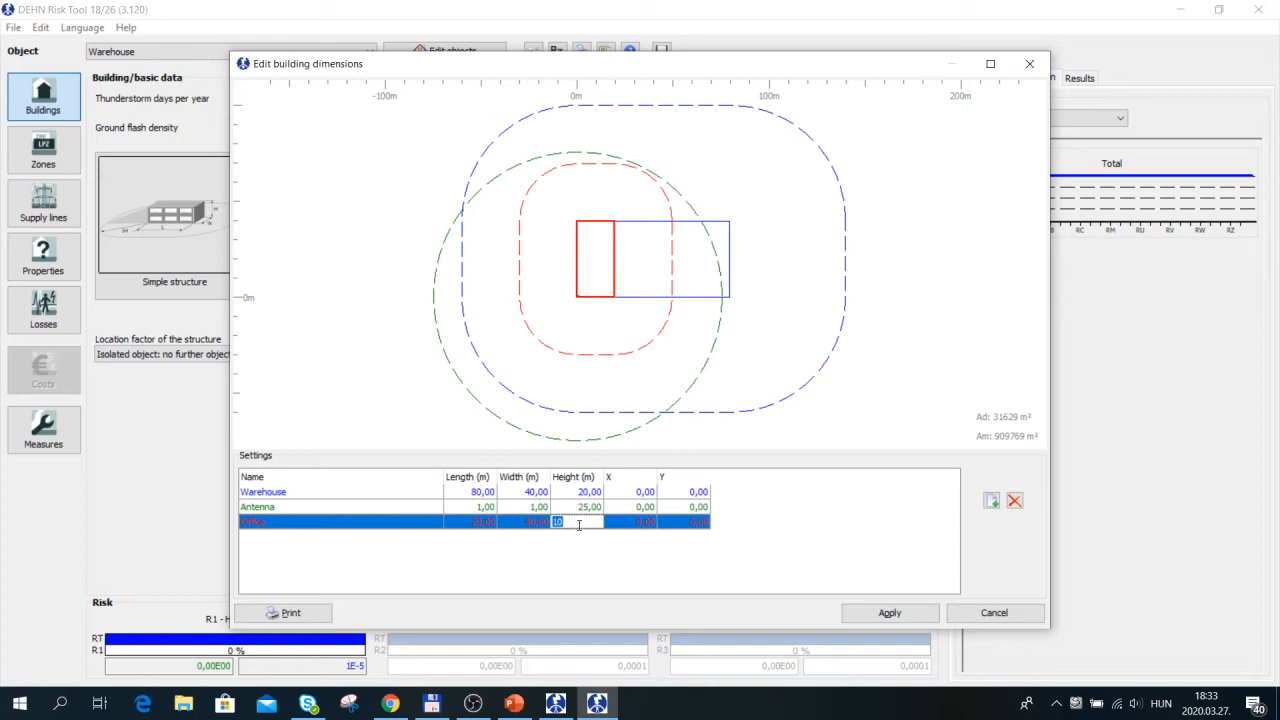
text(25)
click(626, 523)
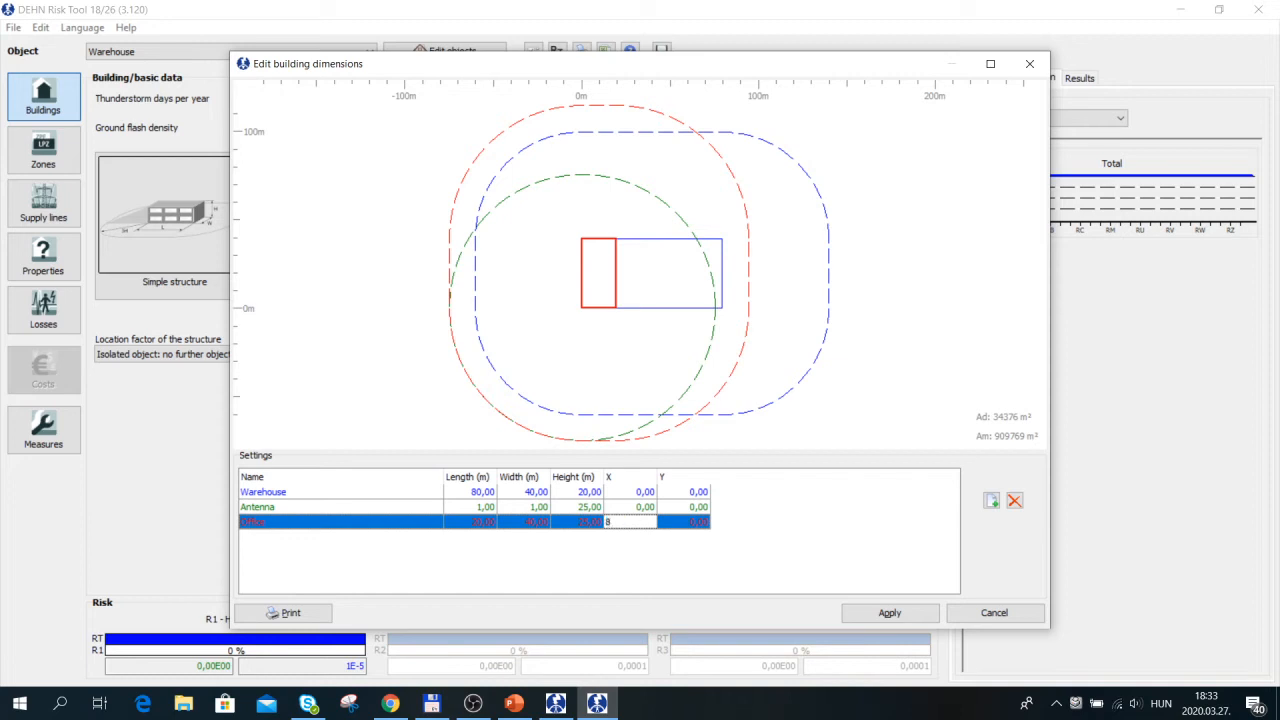
key(Return)
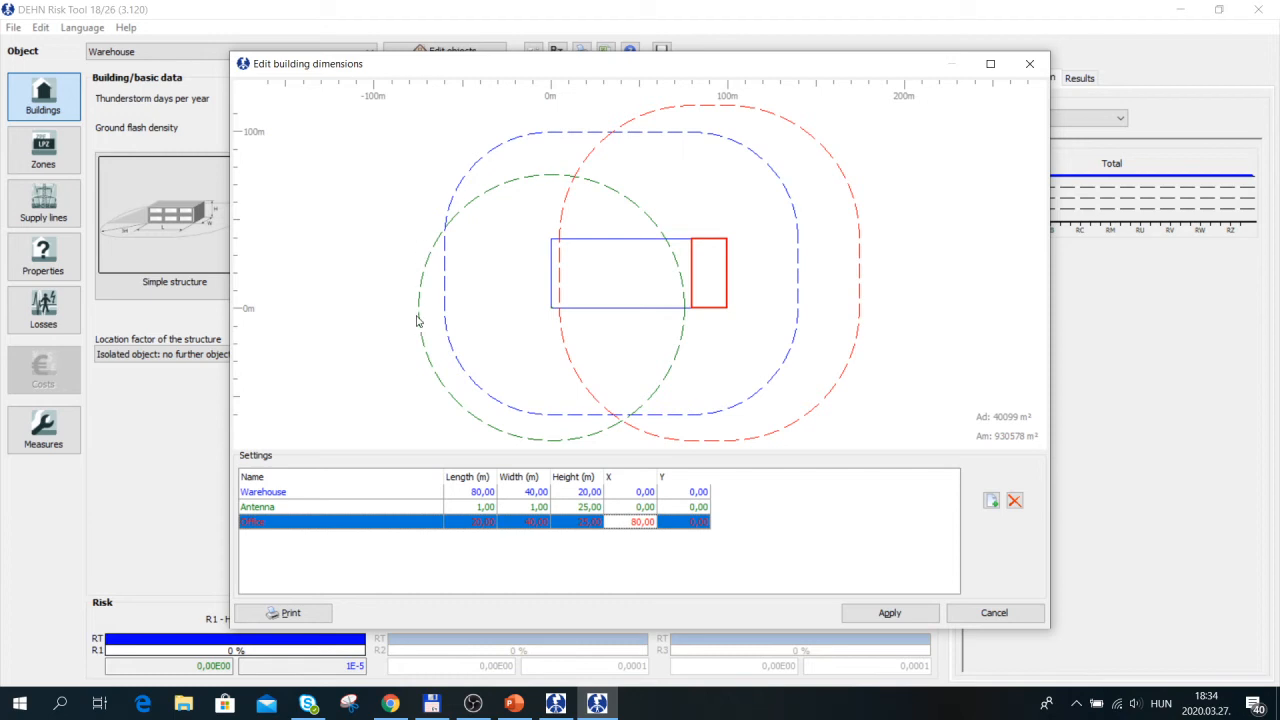
click(916, 619)
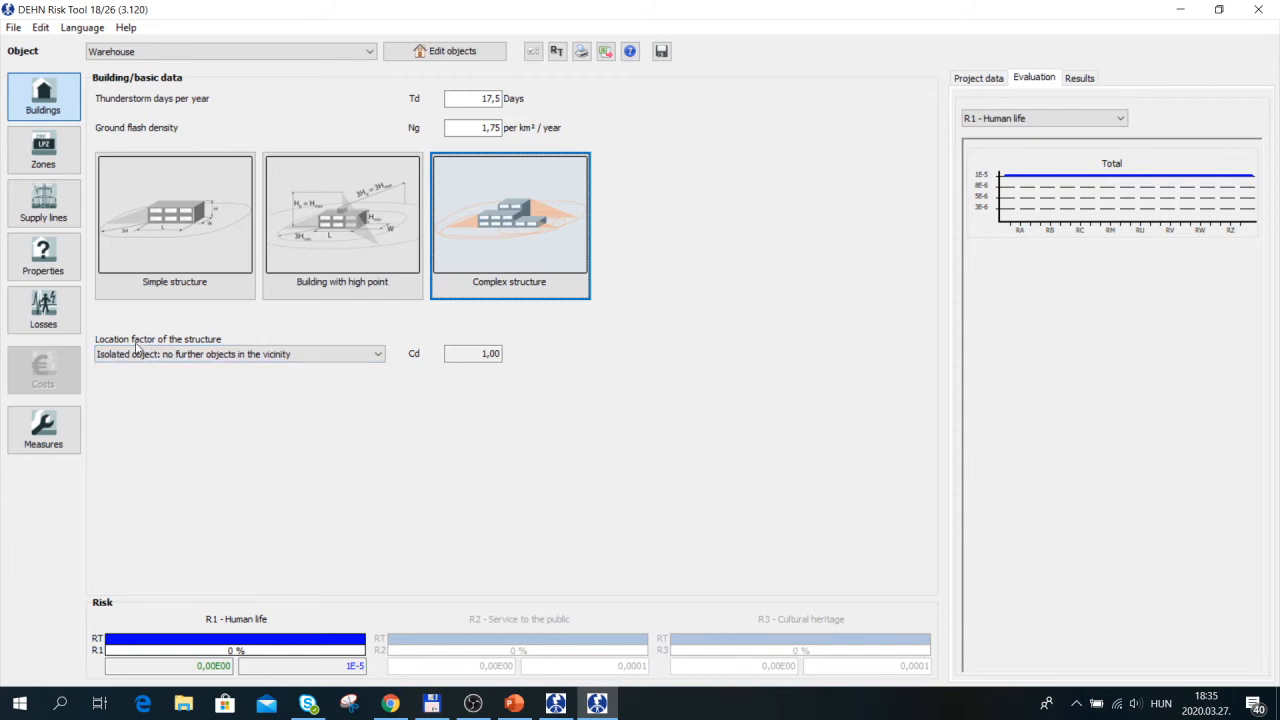
- Set the structure's location factor to Isolated object: no further objects in the vicinity
click(198, 356)
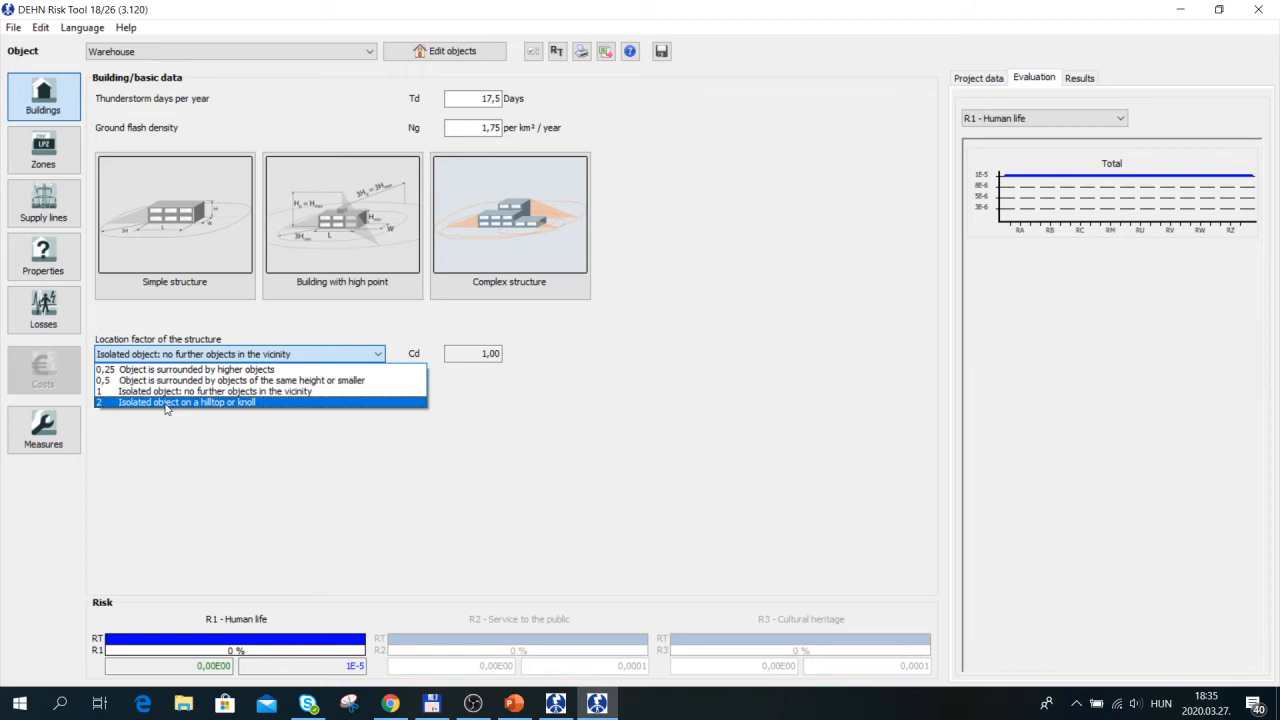
click(232, 393)
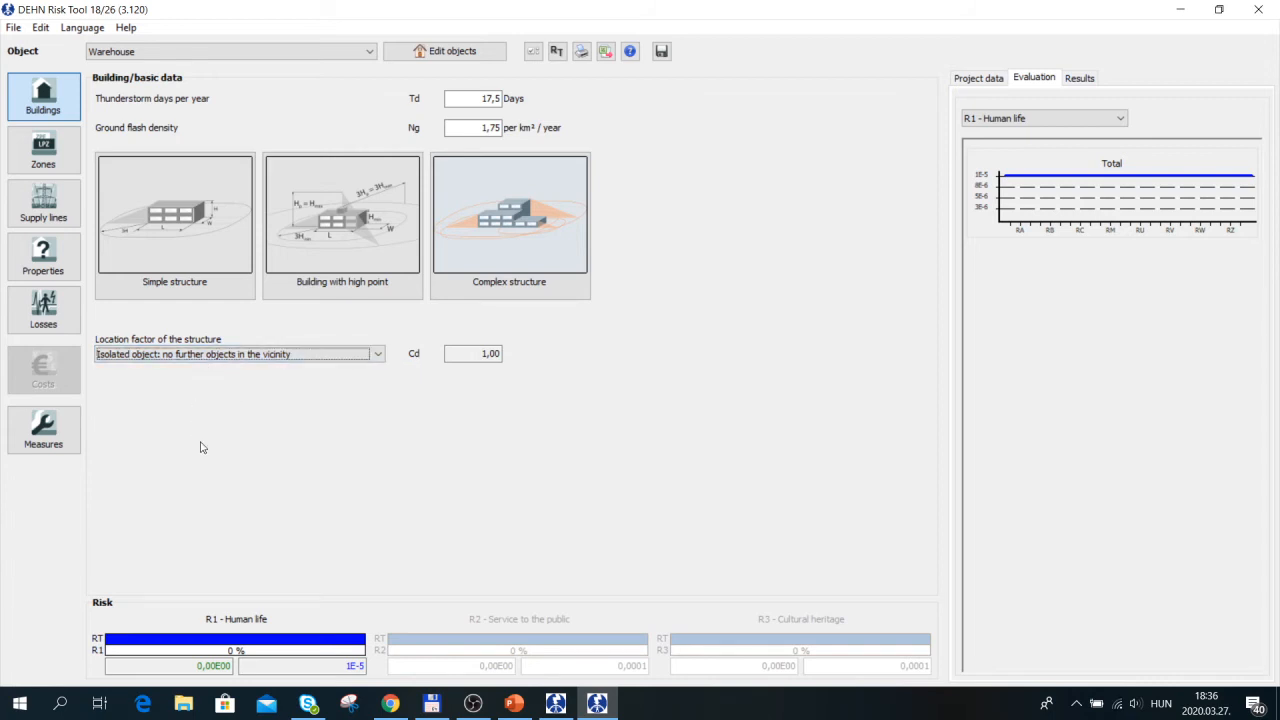
click(235, 356)
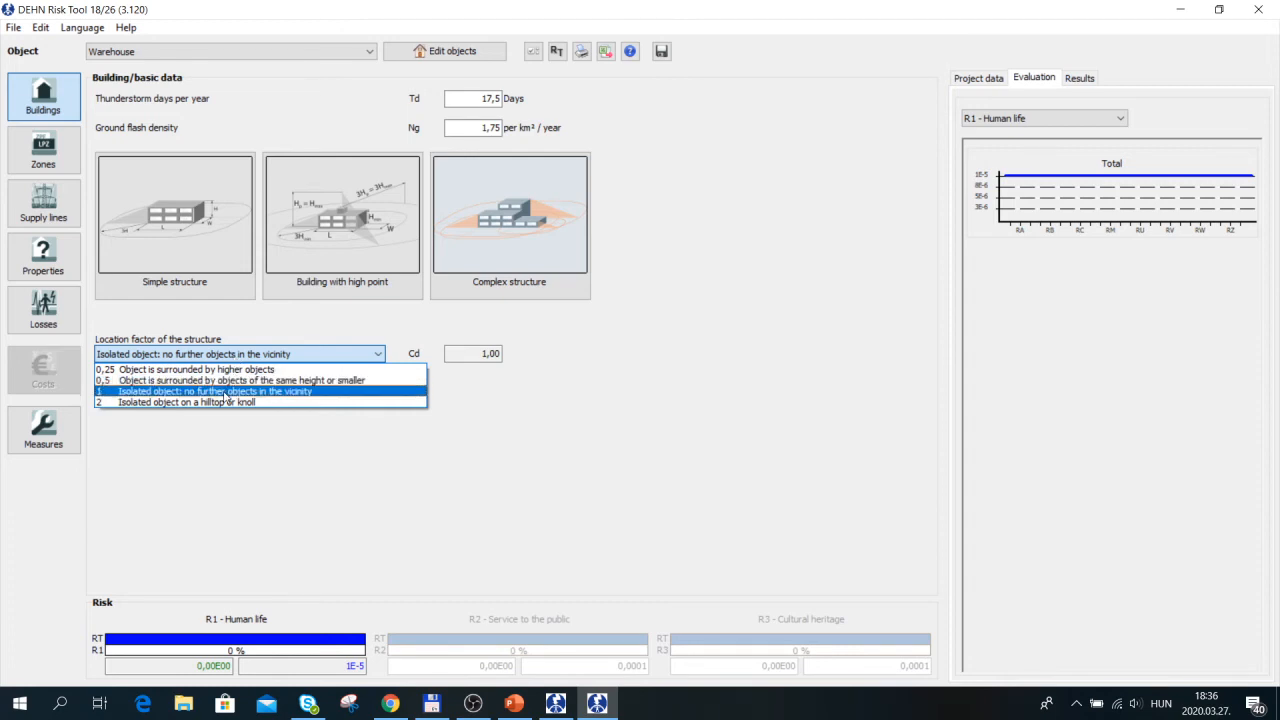
click(285, 397)
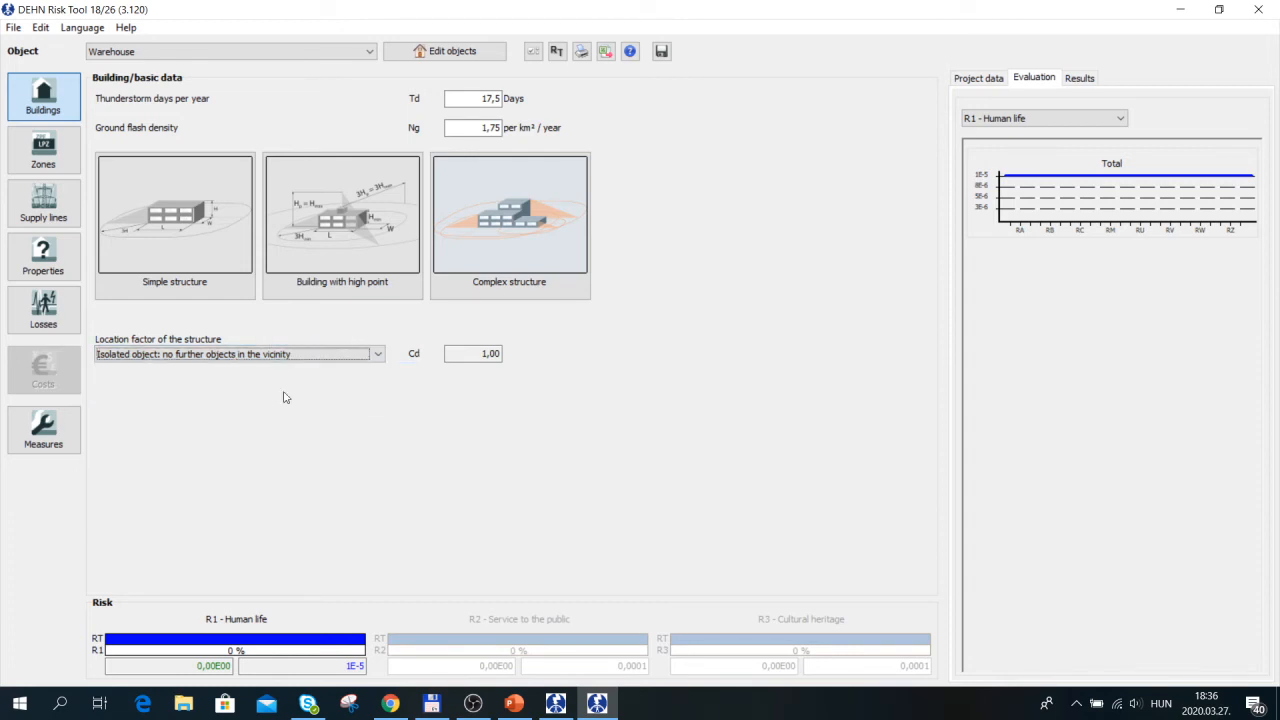
click(234, 356)
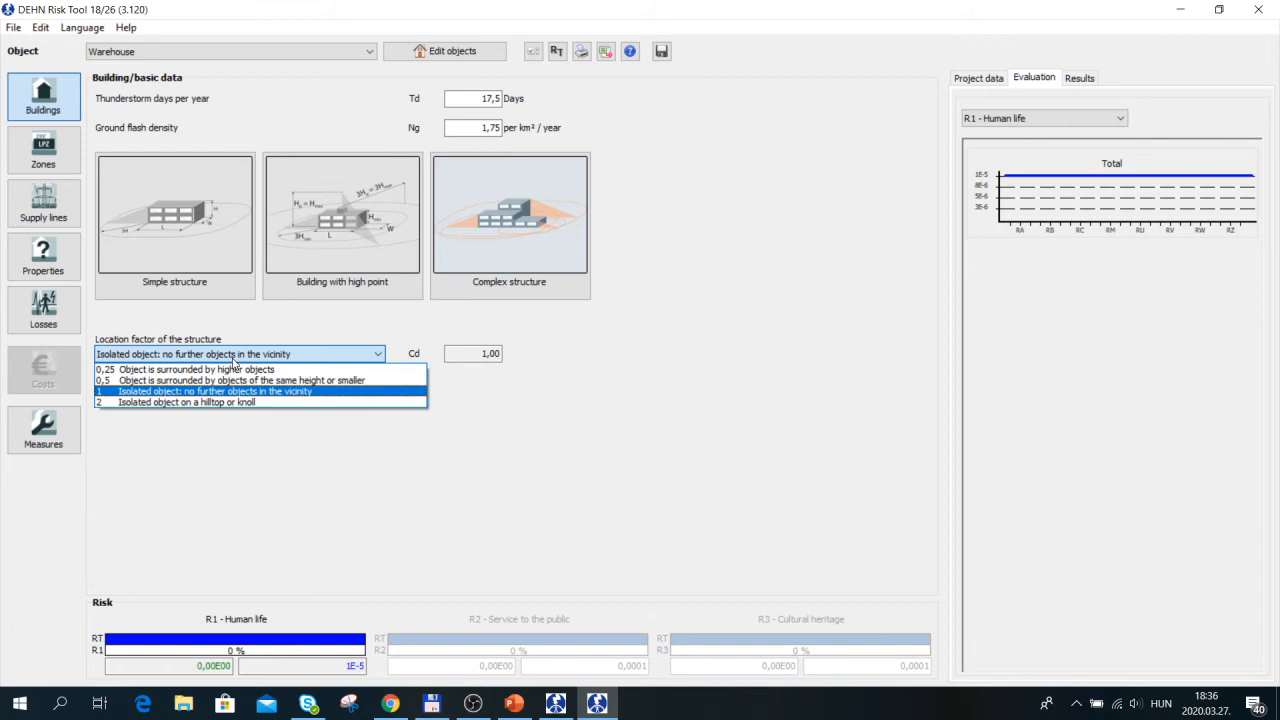
click(233, 358)
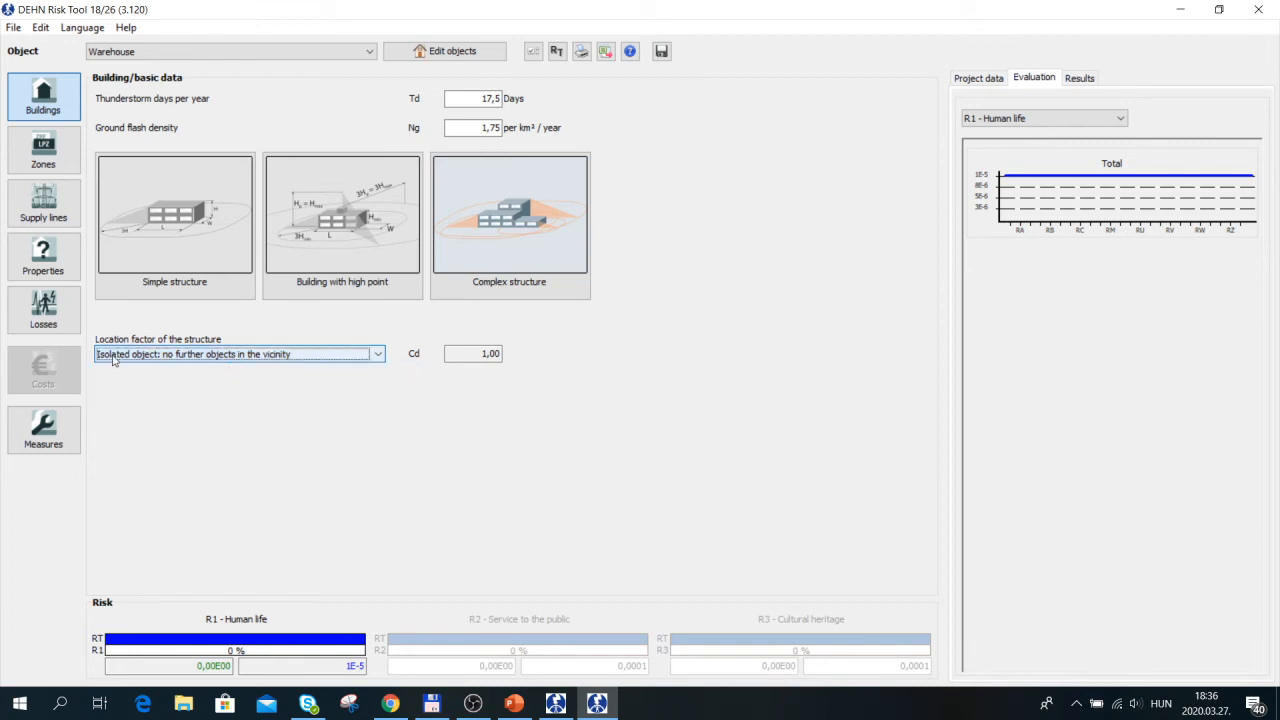
- Divide the warehouse into several zones and add a zone under LPZ 0B named "Z1 Outside of the Building (3 m)"
click(43, 158)
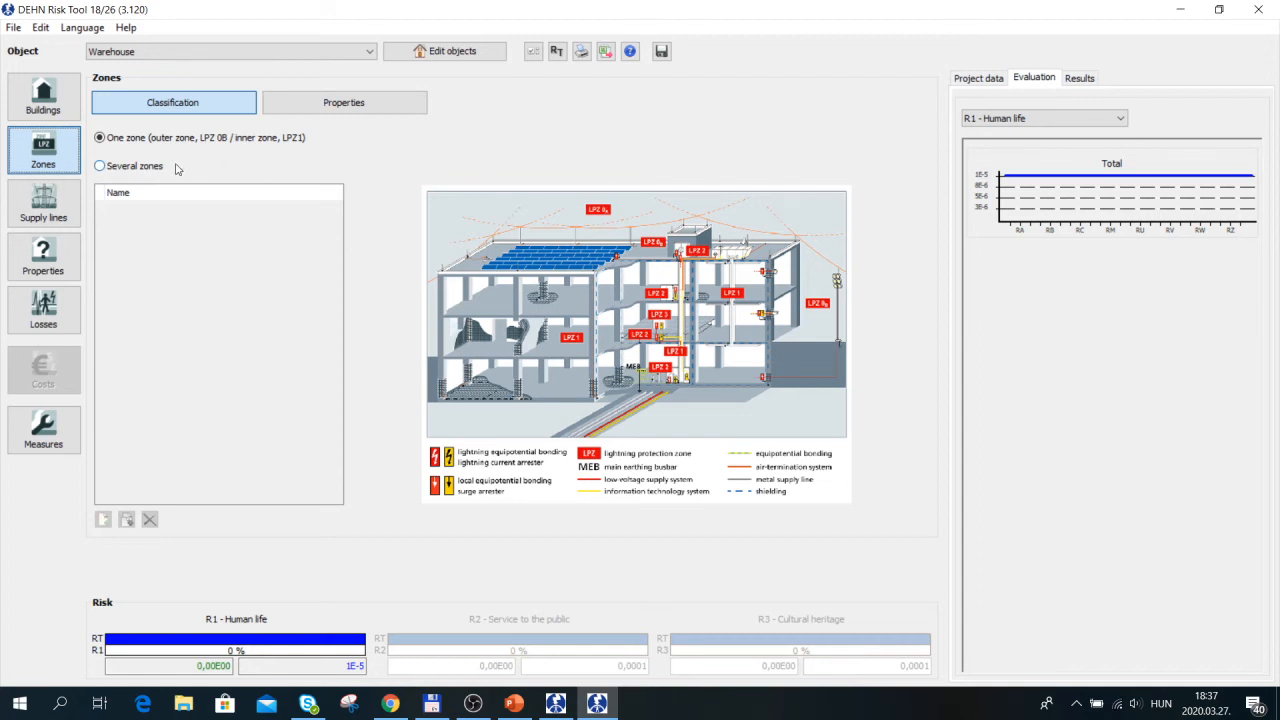
click(100, 168)
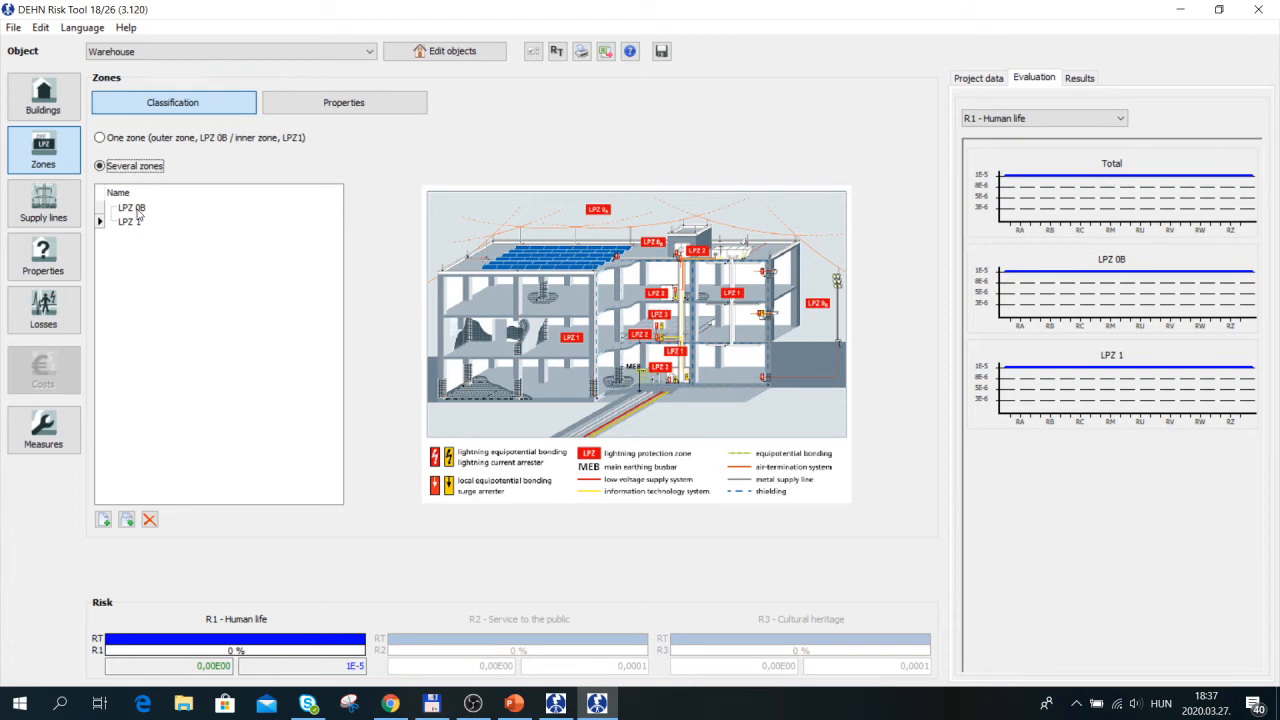
click(139, 212)
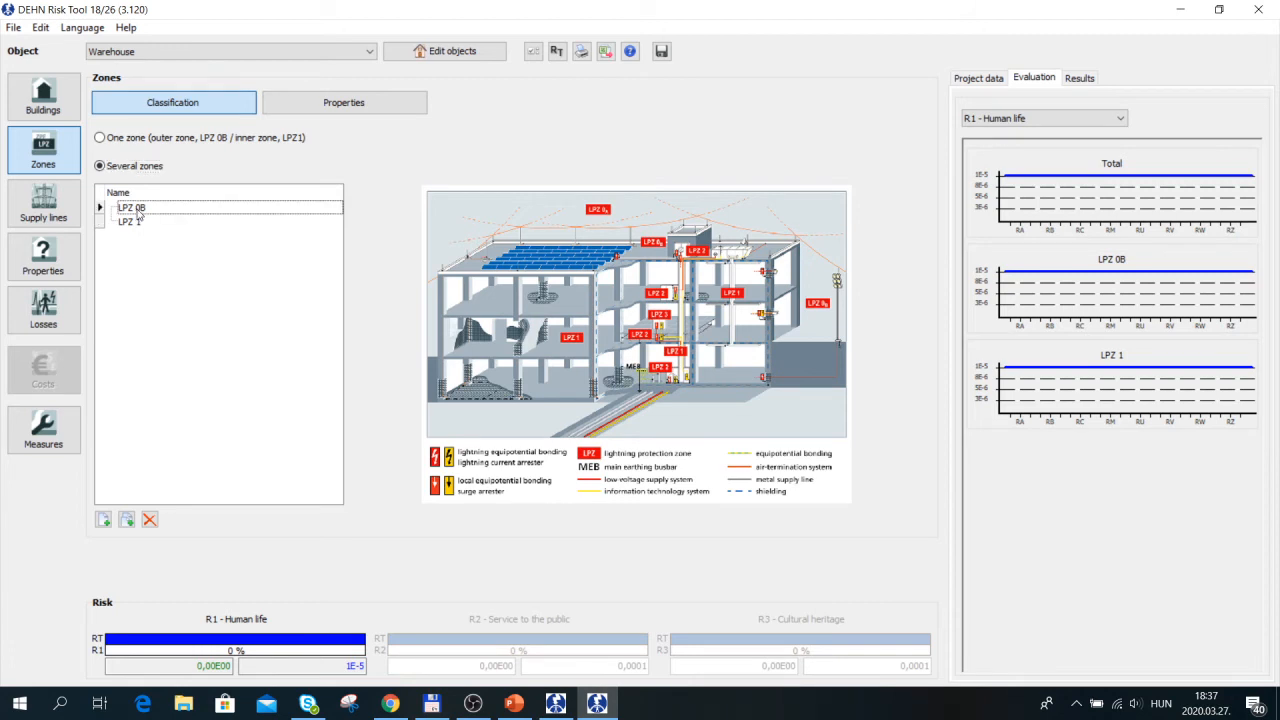
click(127, 521)
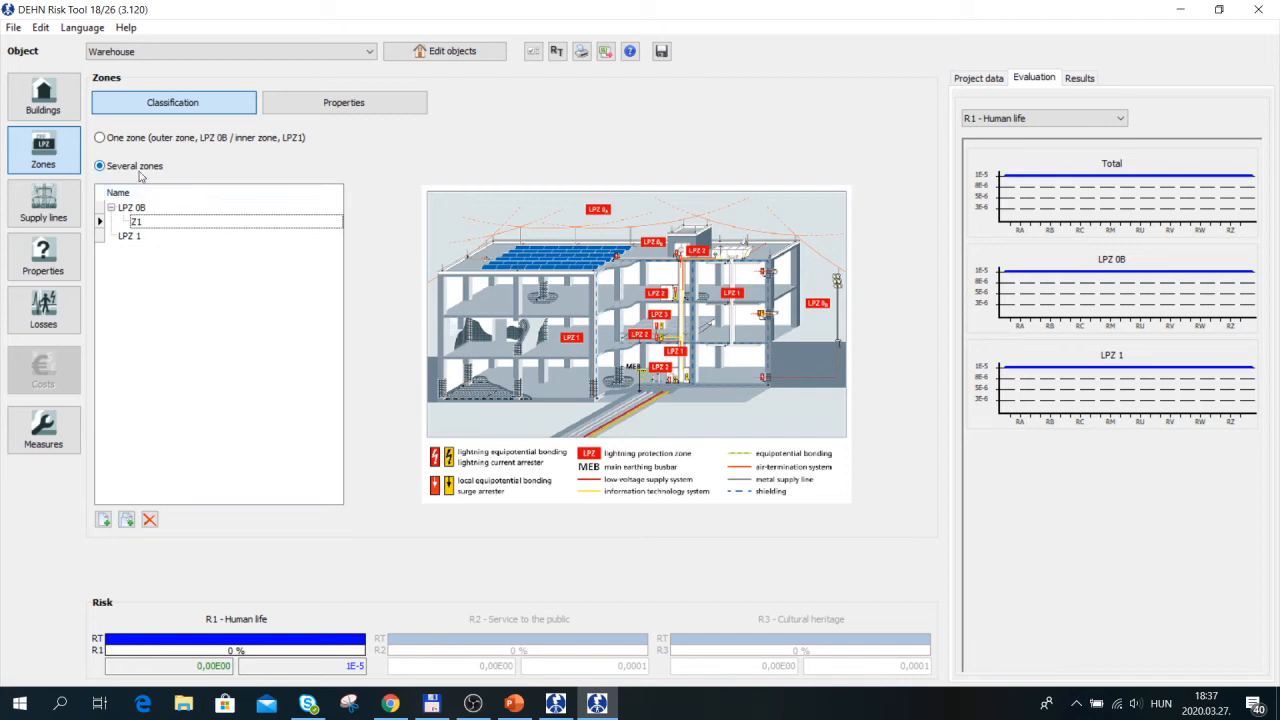
click(154, 221)
click(154, 221)
text(Outside of the Building (3 m)
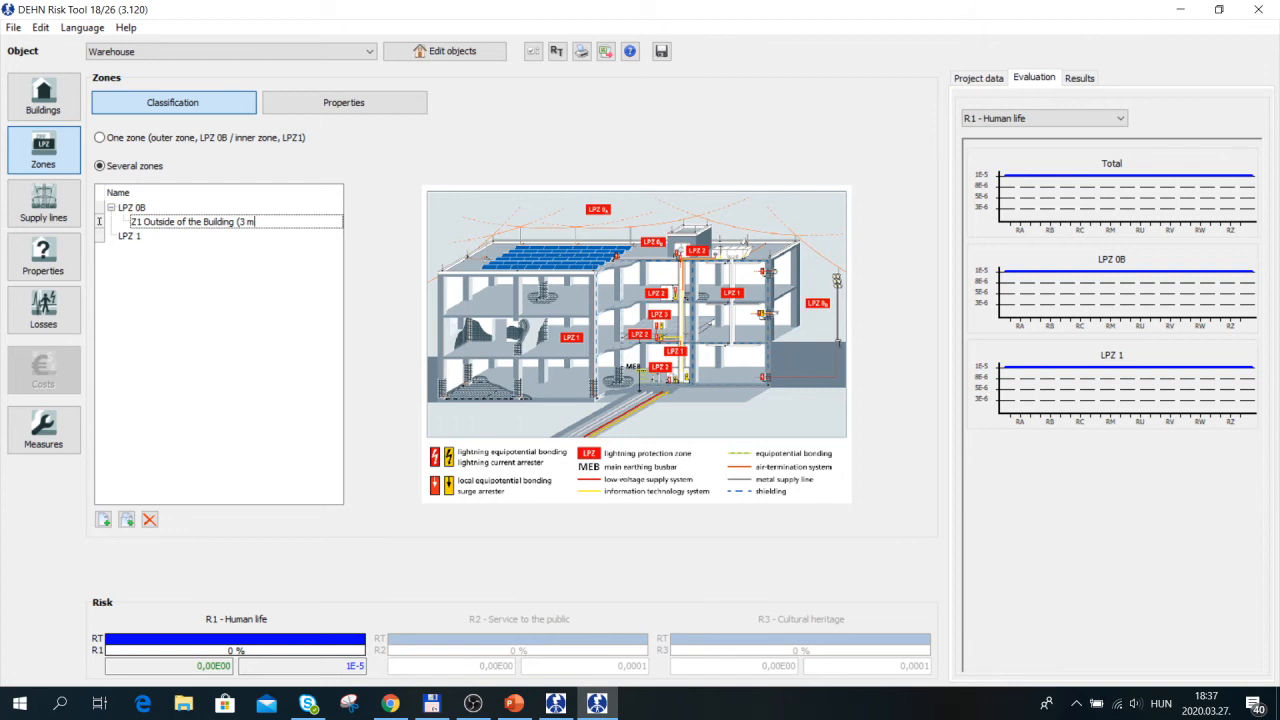
text())
- Add a zone under LPZ 1 and name it "Z2 Inside the Building"
click(127, 238)
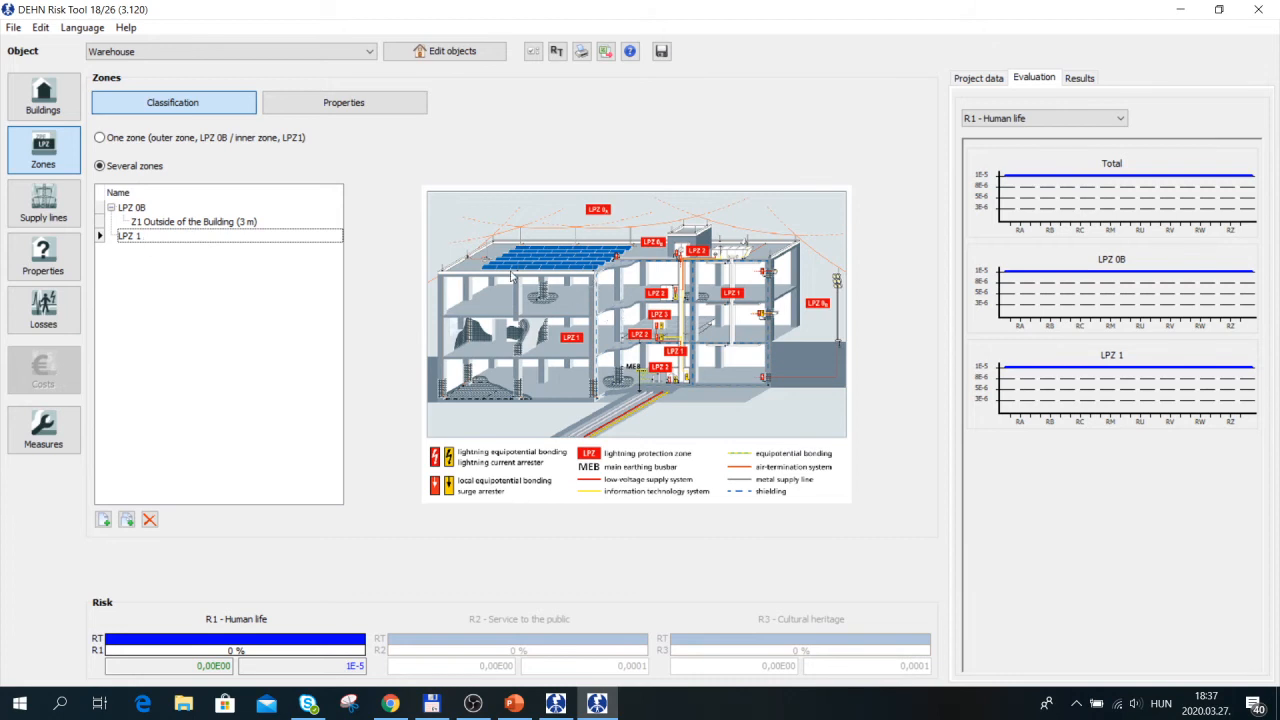
click(126, 519)
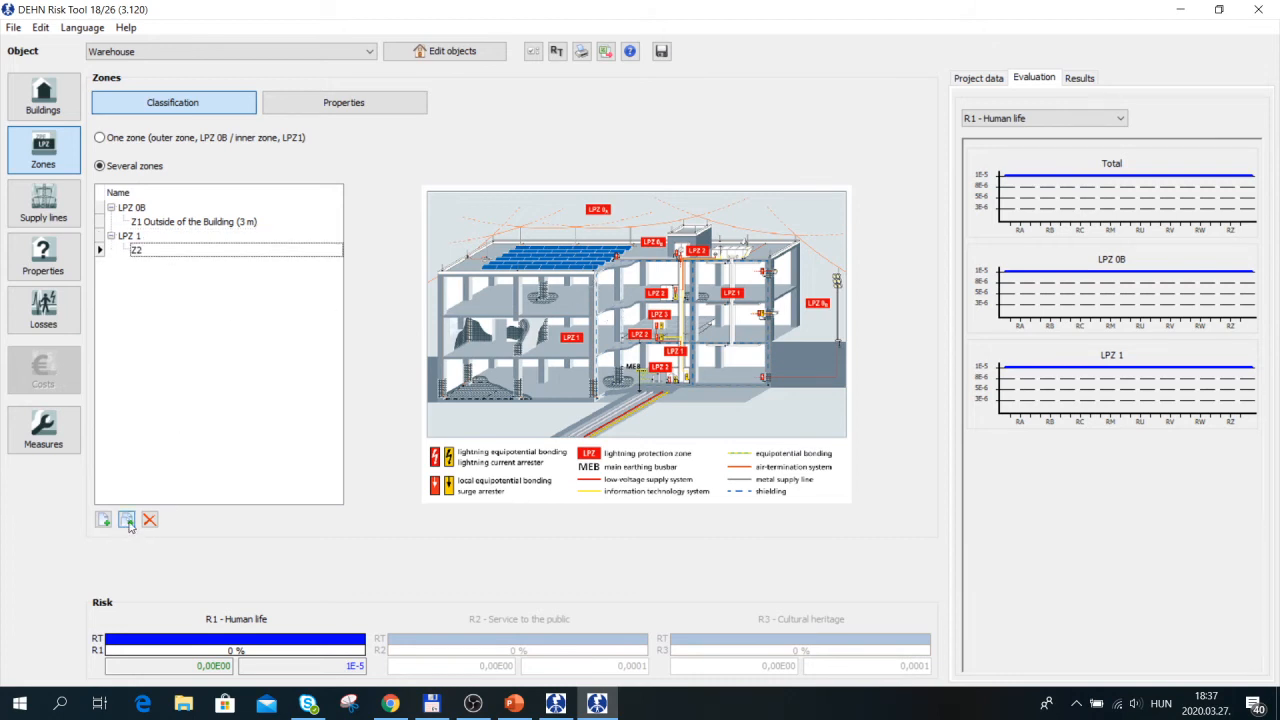
click(156, 252)
click(157, 252)
text(Inside the Building)
click(164, 220)
click(141, 210)
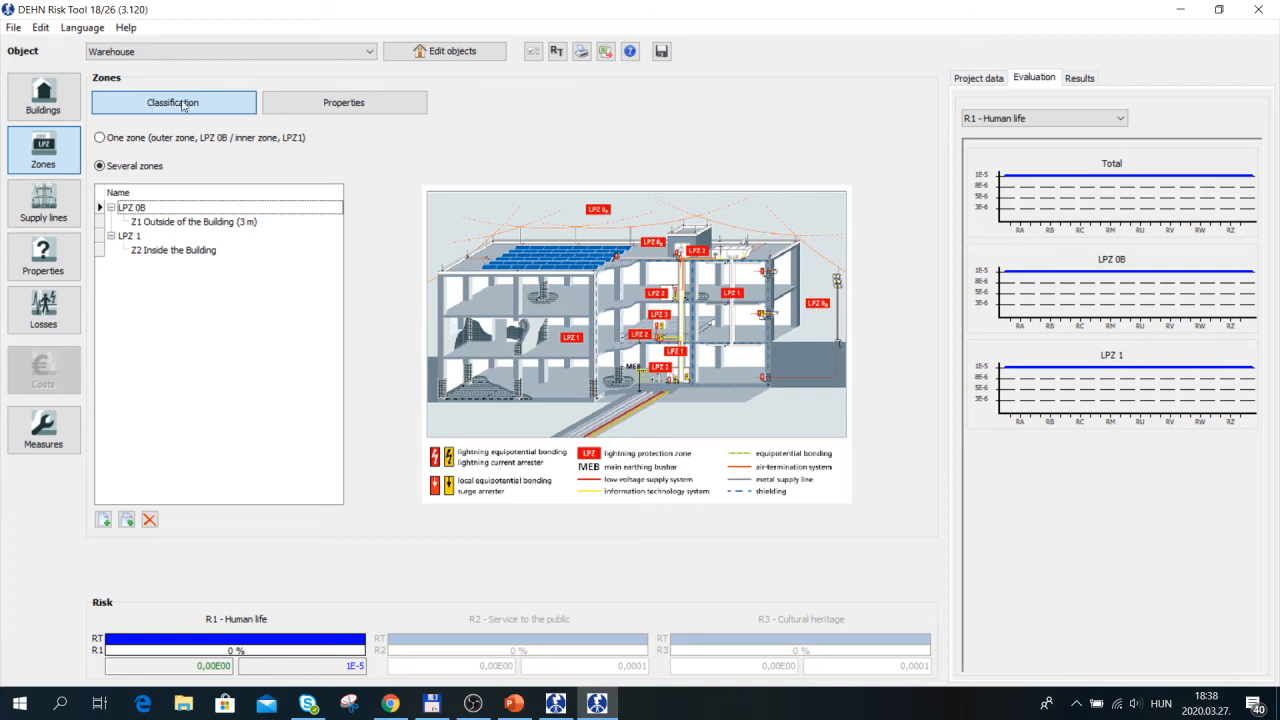
- In the zone properties, set the number of persons in zone Z2 Inside the Building to 250
click(377, 110)
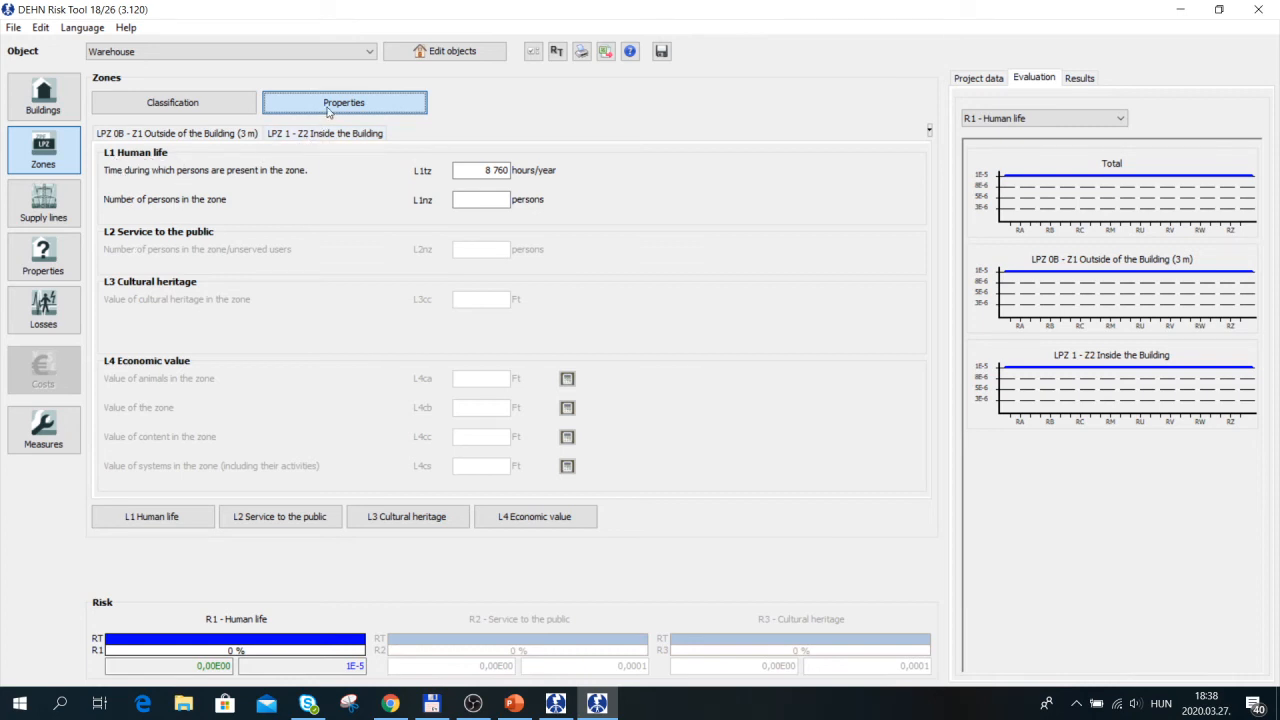
click(324, 137)
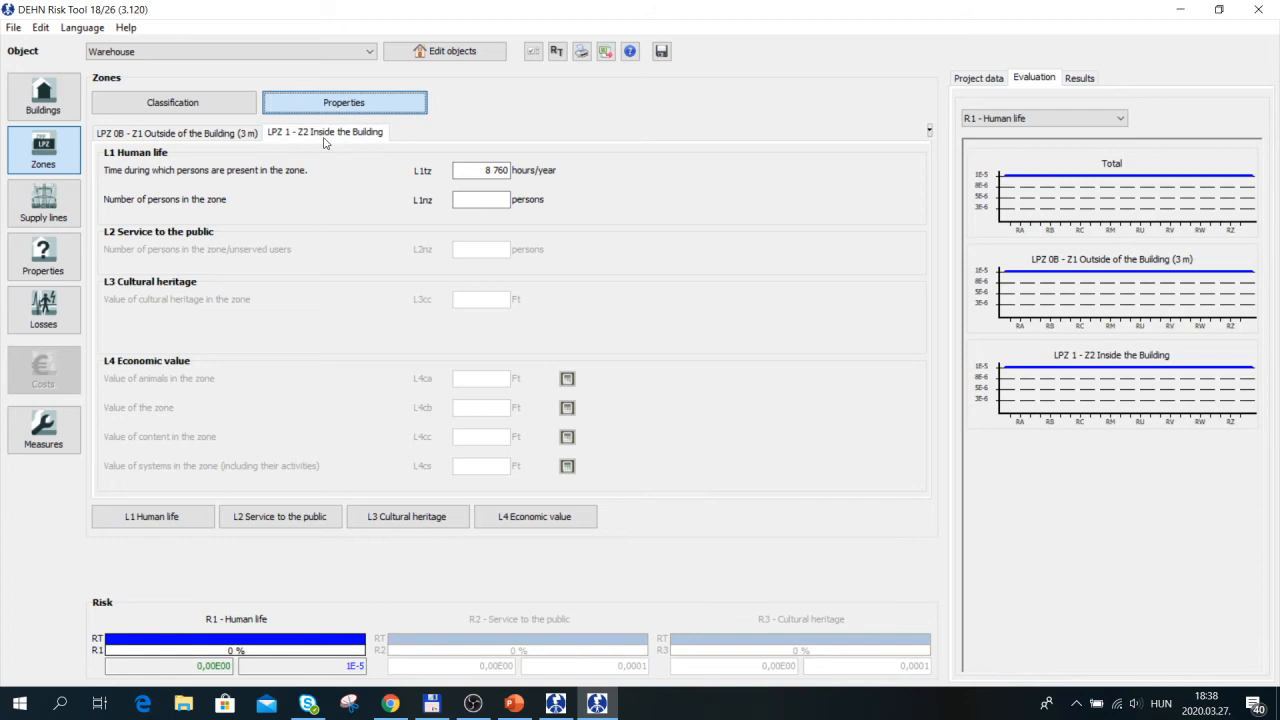
click(456, 201)
click(472, 172)
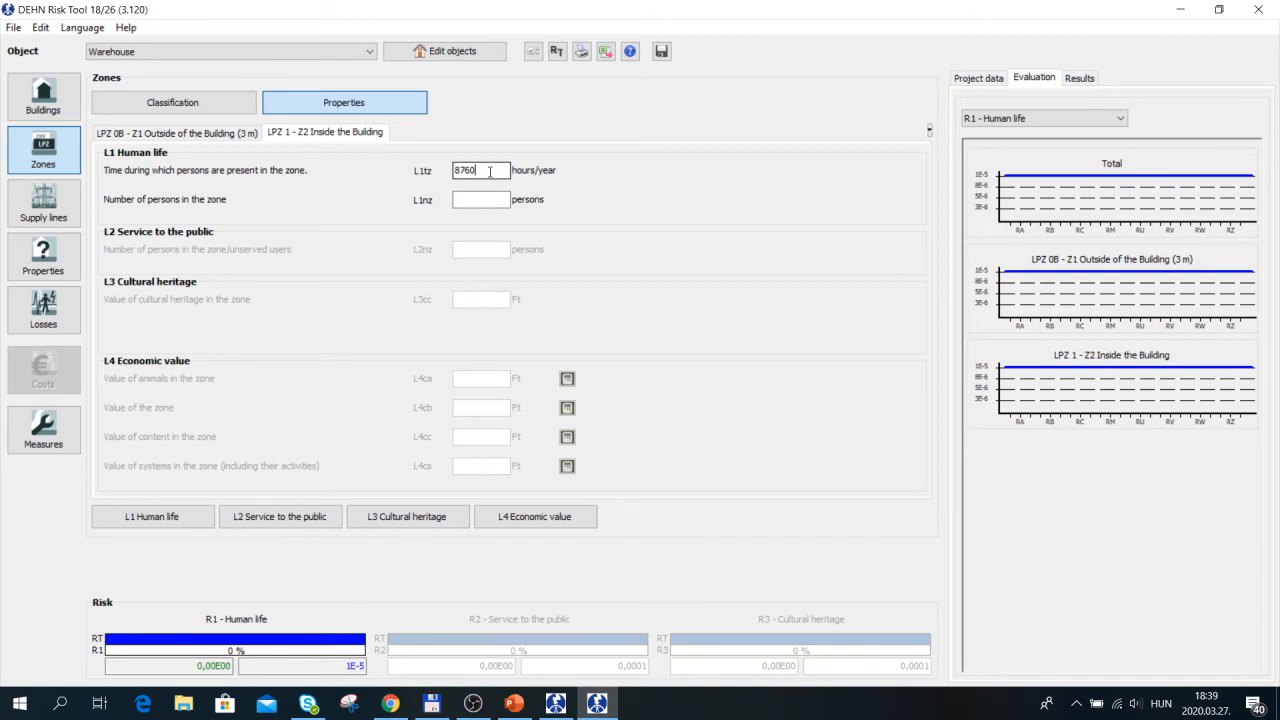
drag(490, 169, 453, 168)
click(491, 169)
mouse_move(454, 171)
mouse_down()
mouse_move(475, 170)
mouse_move(451, 170)
mouse_up()
click(486, 170)
click(460, 201)
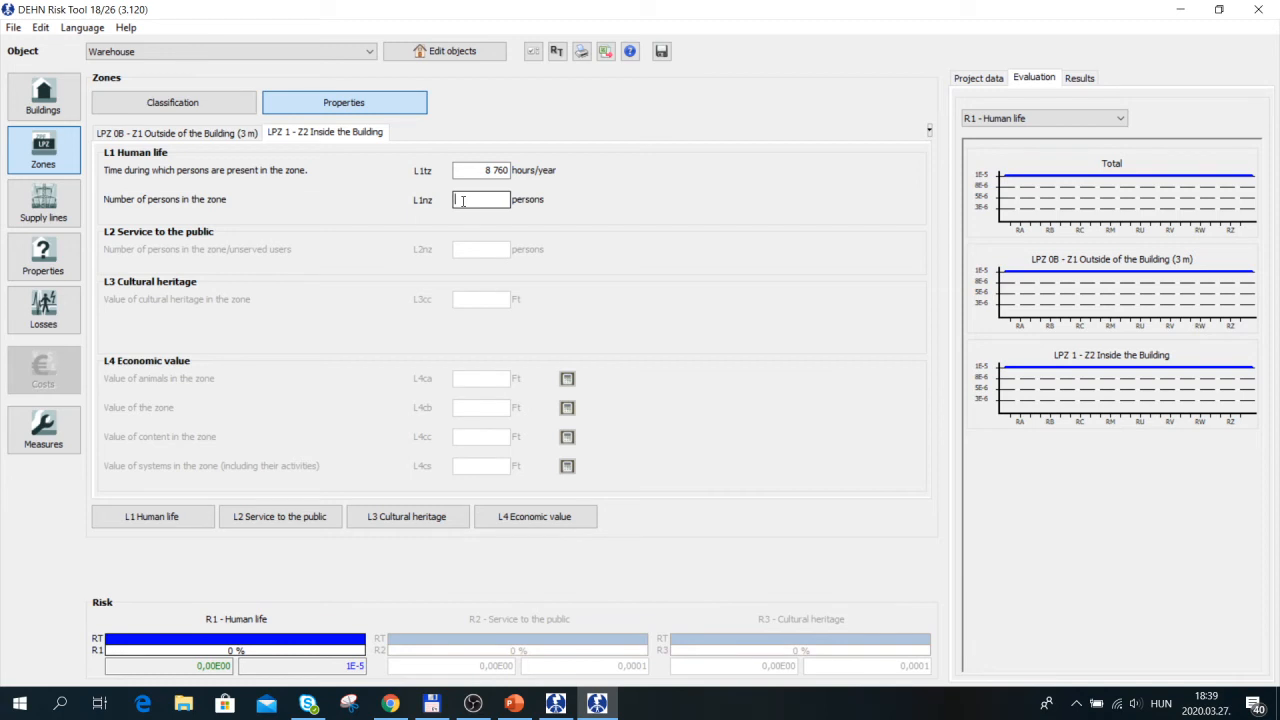
text(250)
click(470, 199)
- Set the number of persons in zone Z1 Outside of the Building to 25
click(233, 134)
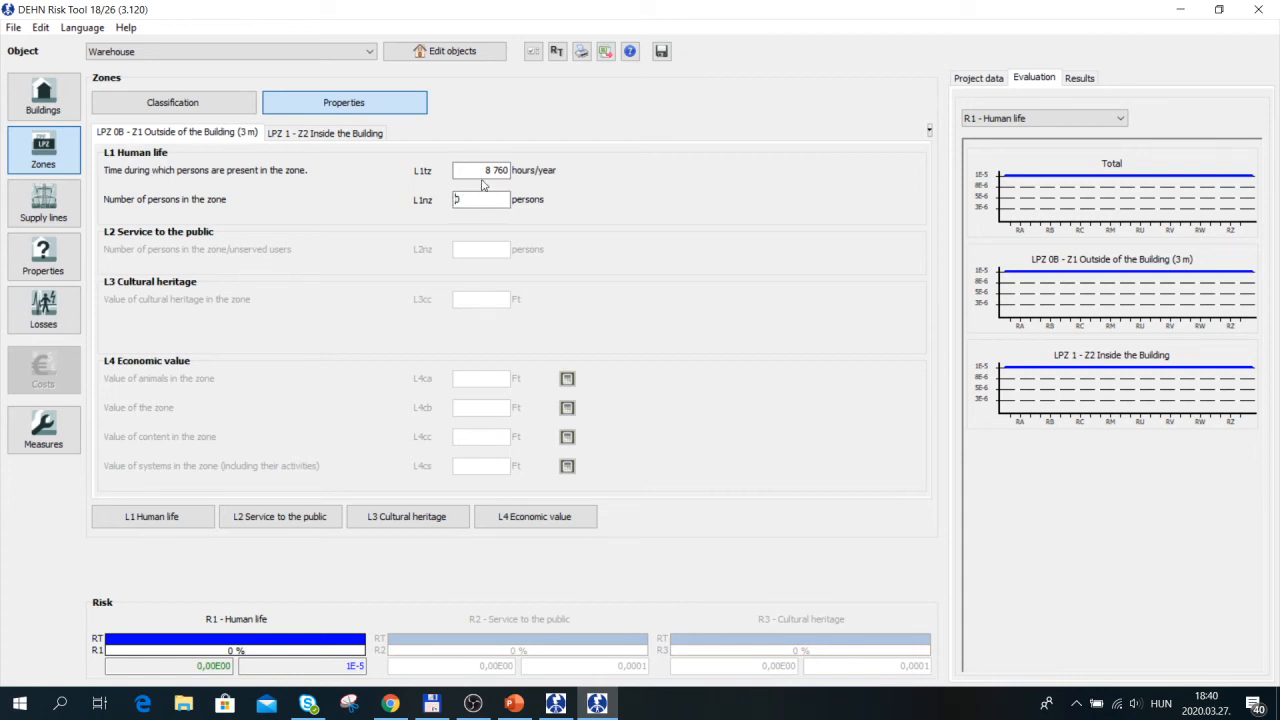
drag(468, 199, 458, 200)
click(338, 138)
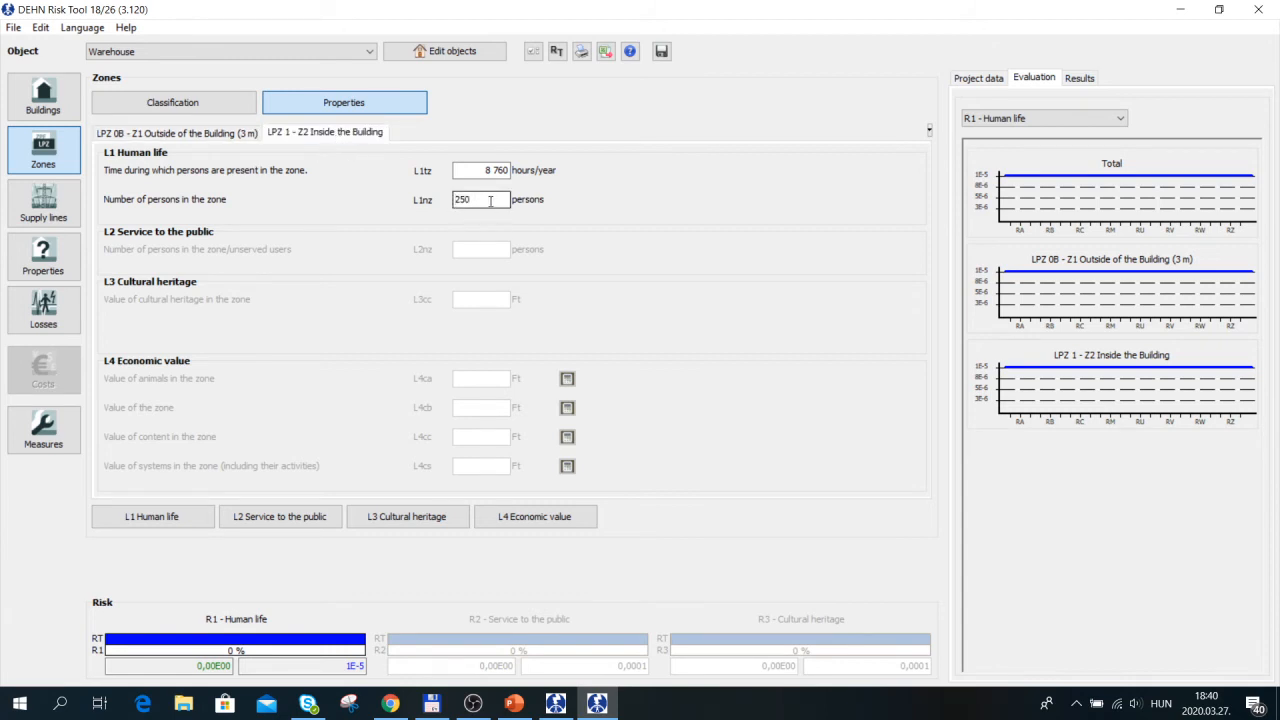
click(215, 139)
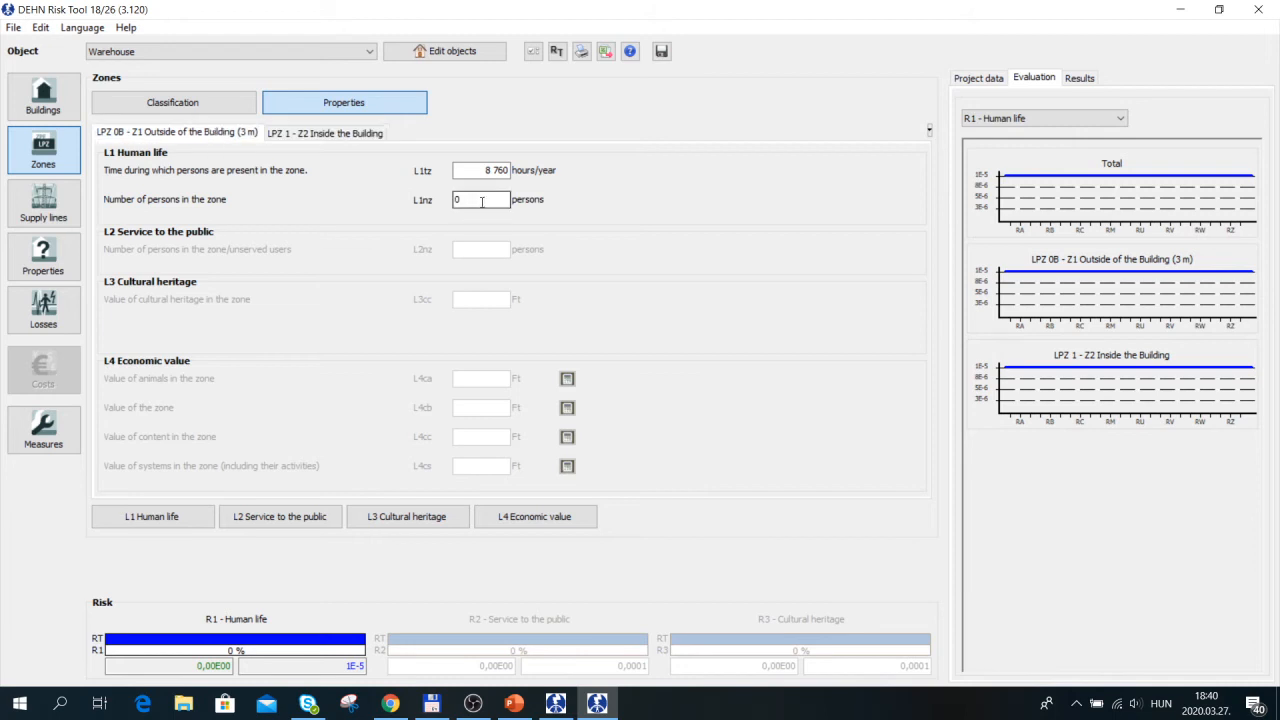
drag(482, 200, 453, 202)
text(25)
- Change the hours per year during which persons are present in zone Z1, and check the time set for zone Z2
click(479, 170)
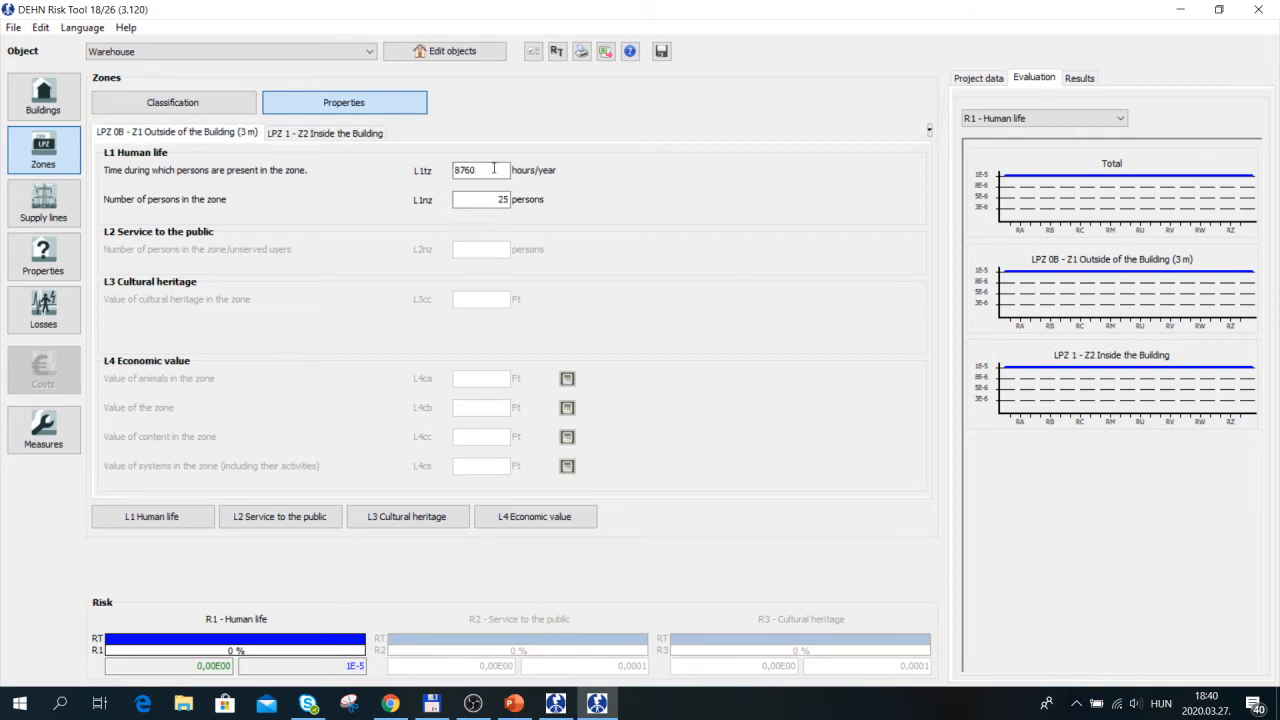
drag(479, 170, 452, 171)
text(2)
text(4)
text(200)
key(Tab)
click(478, 170)
click(330, 135)
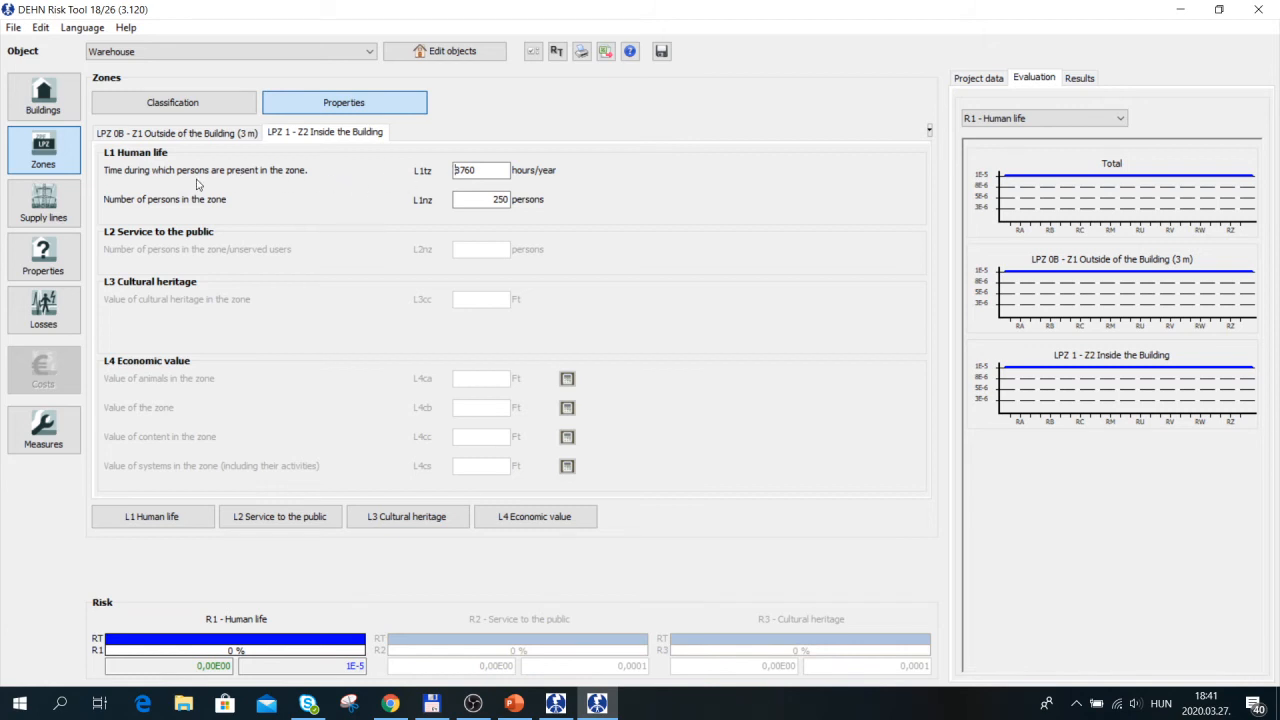
- Rename the supply line Conductor 1 to "0,4 kV supply line" and apply the change
click(53, 215)
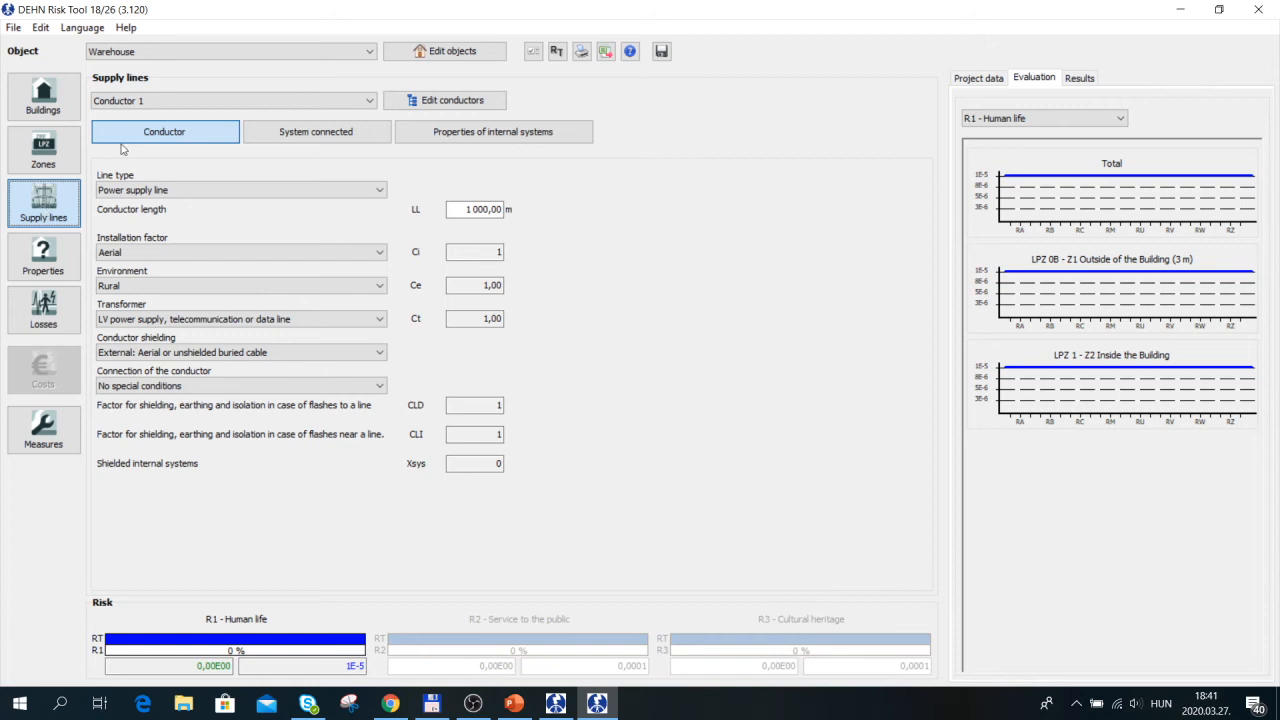
click(456, 104)
click(410, 168)
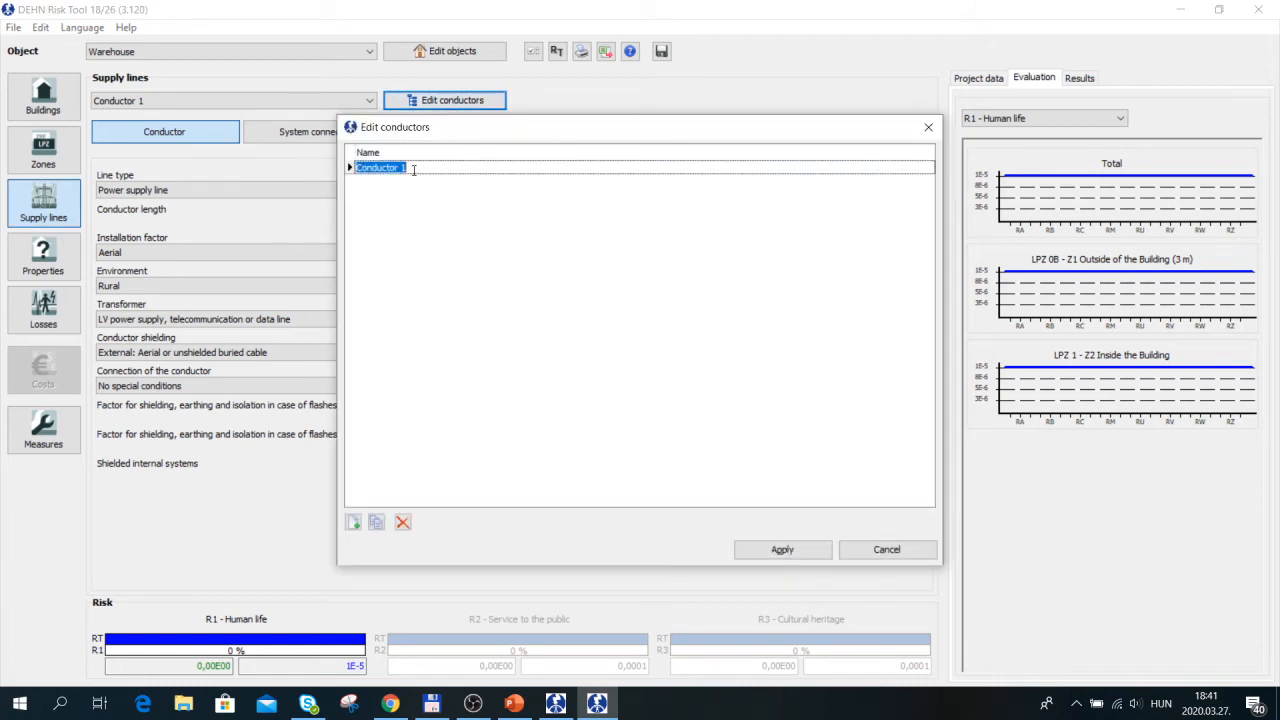
text(0,4 kV supply line)
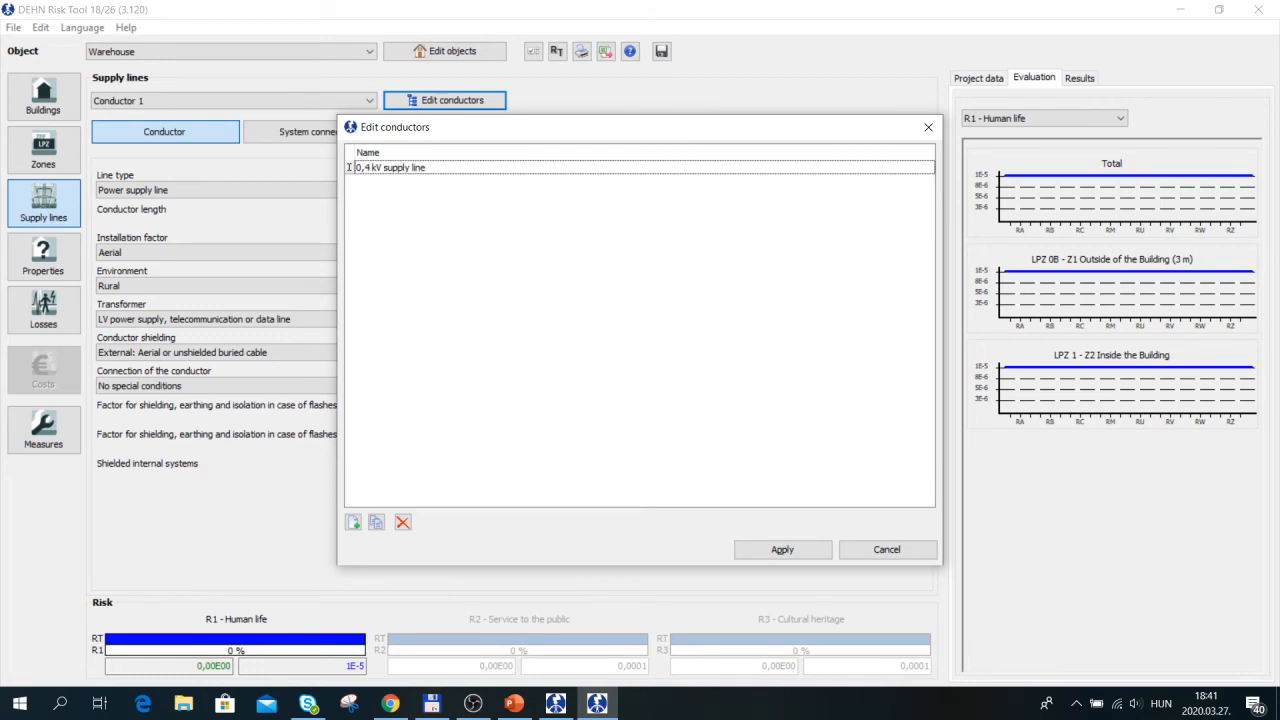
click(814, 552)
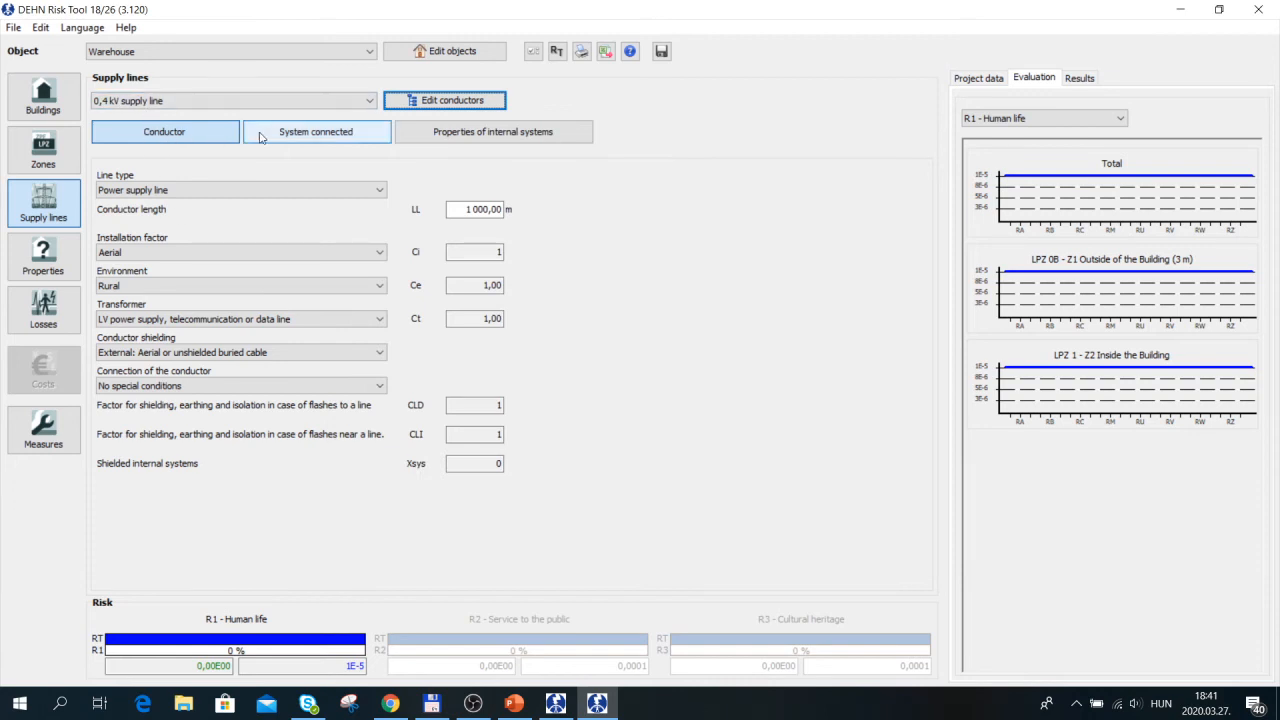
- Keep Power supply line as the line type and set the conductor length to 500 m
click(144, 192)
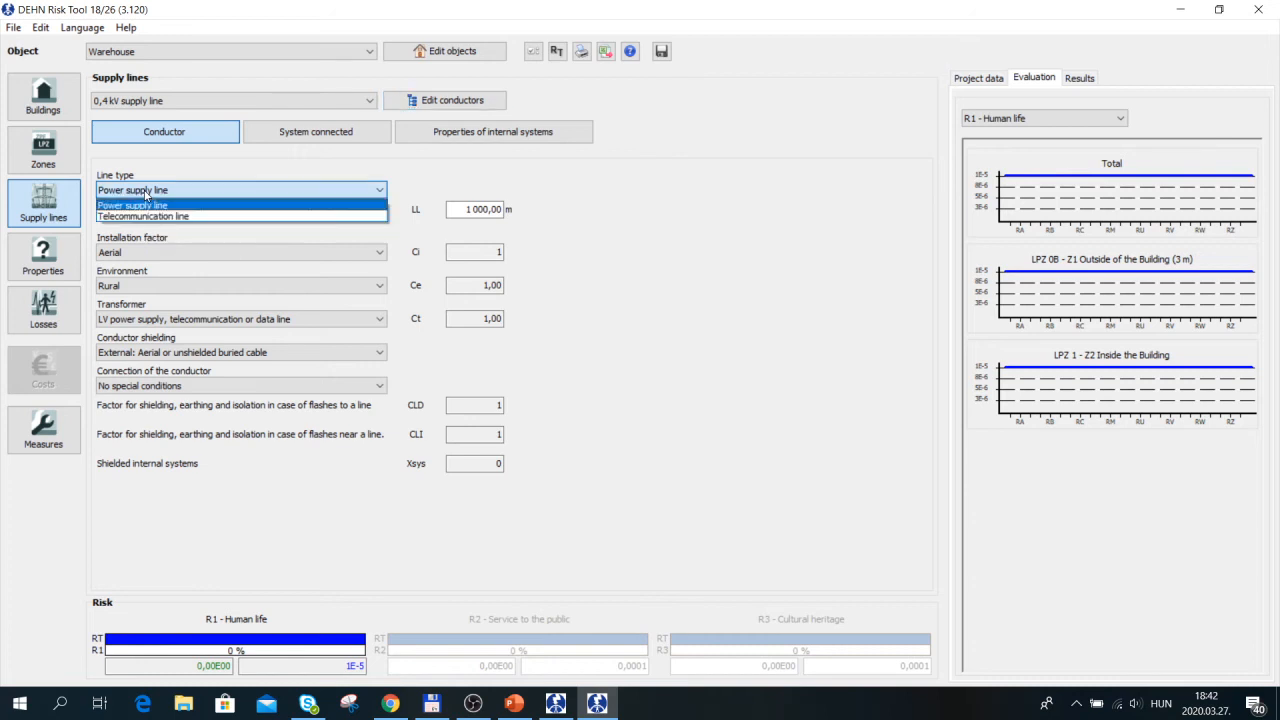
click(145, 200)
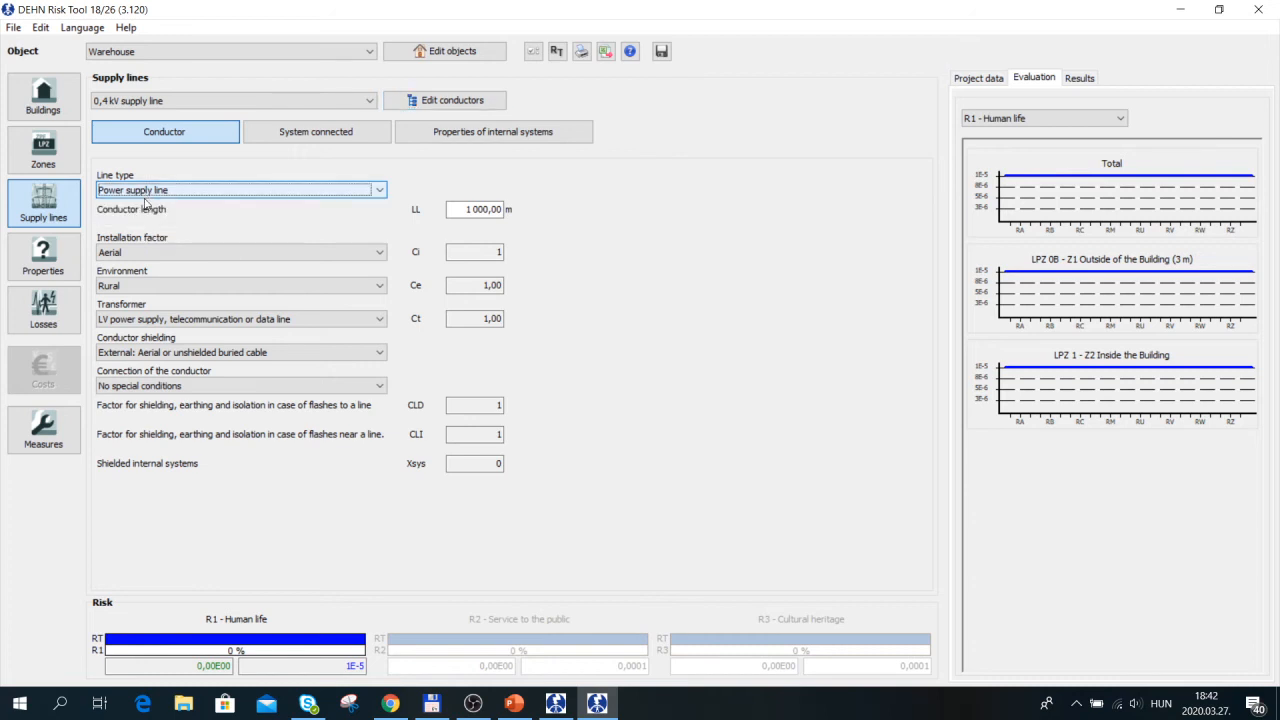
click(484, 208)
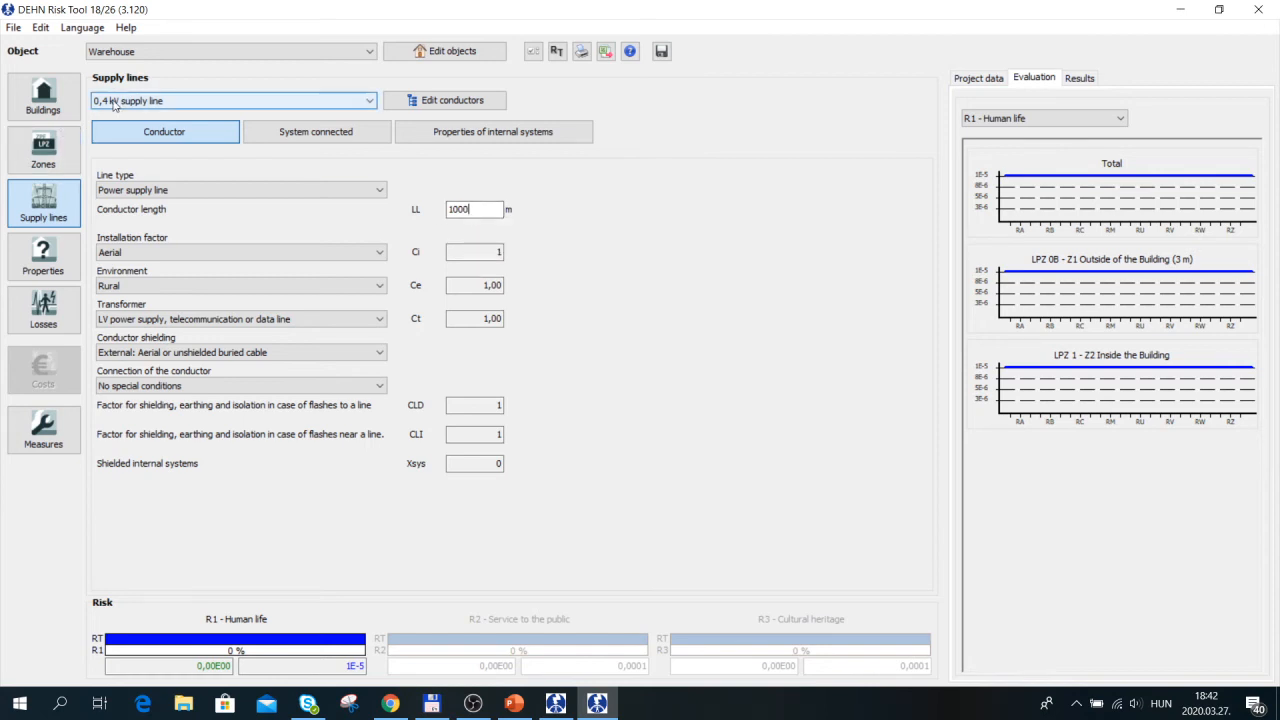
double_click(470, 208)
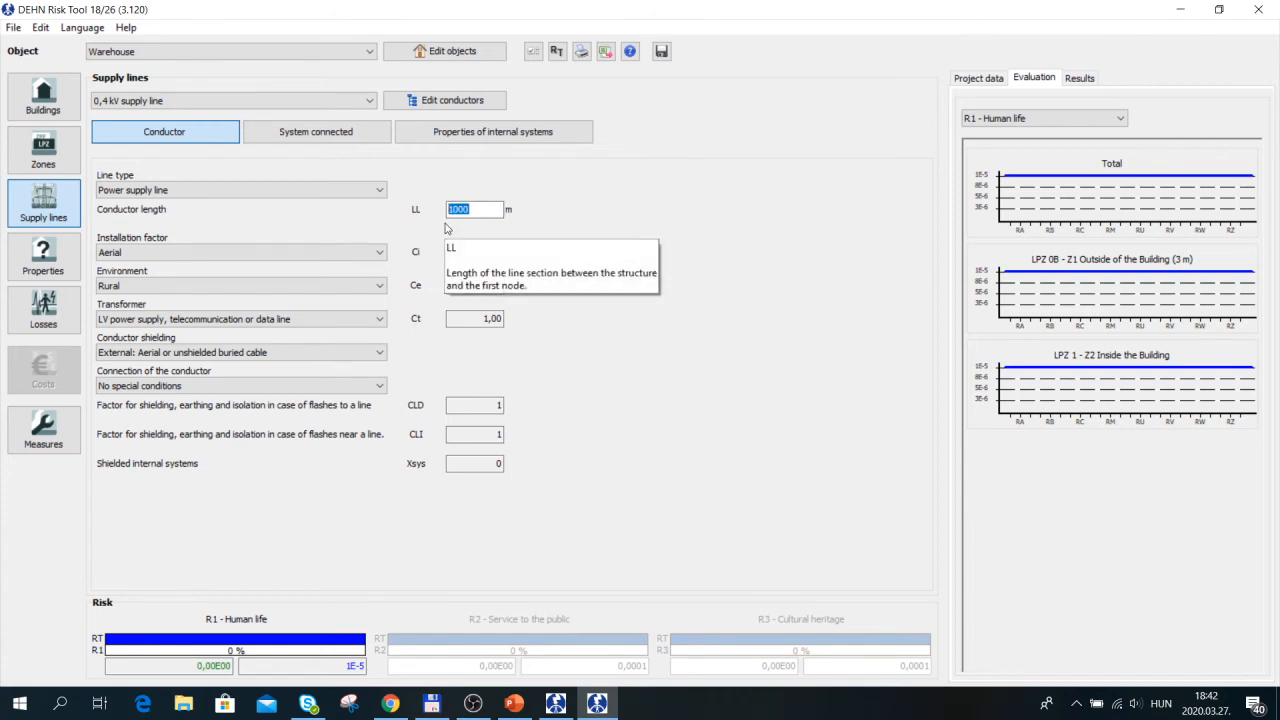
text(500)
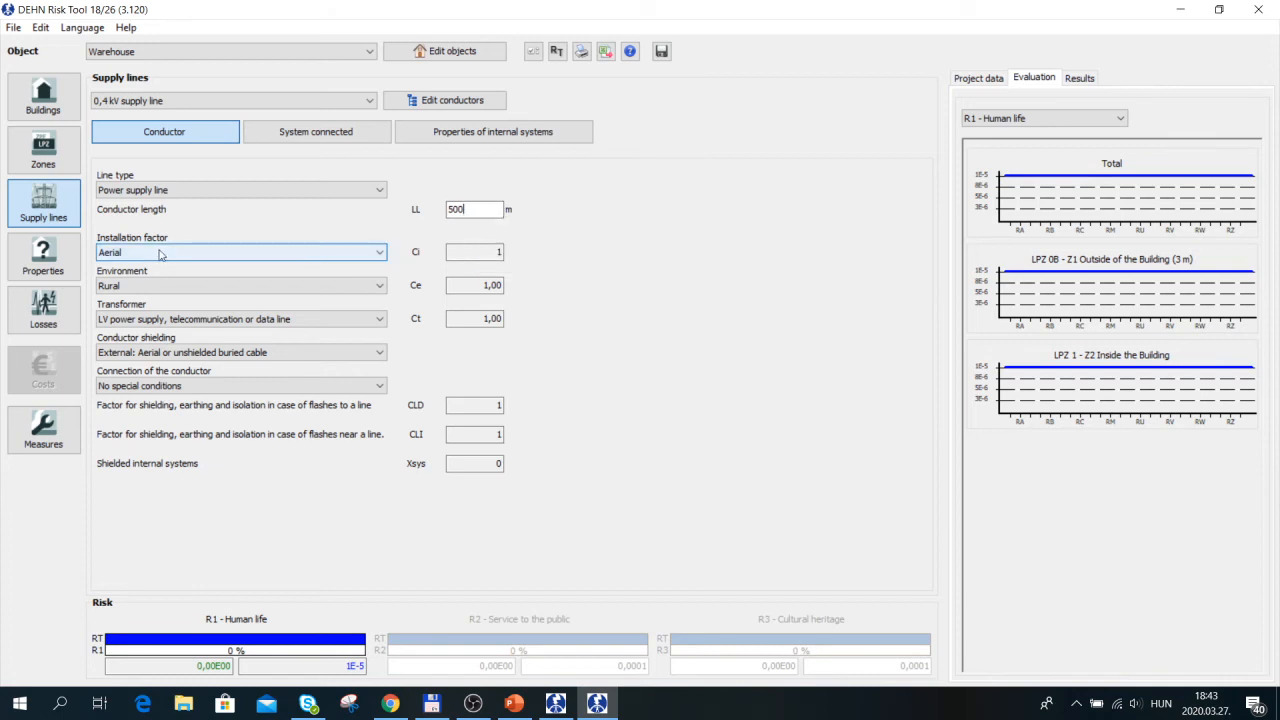
- Set the supply line's installation factor to Buried and its environment to Suburban
click(137, 256)
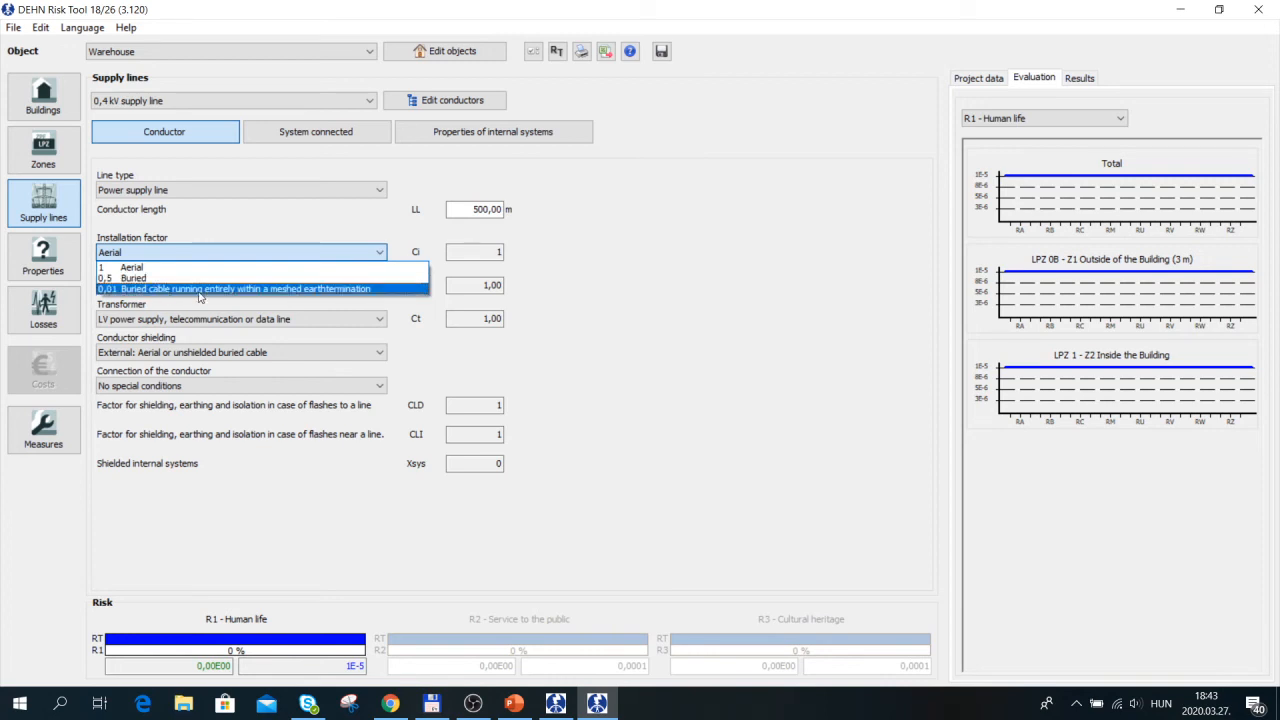
click(147, 279)
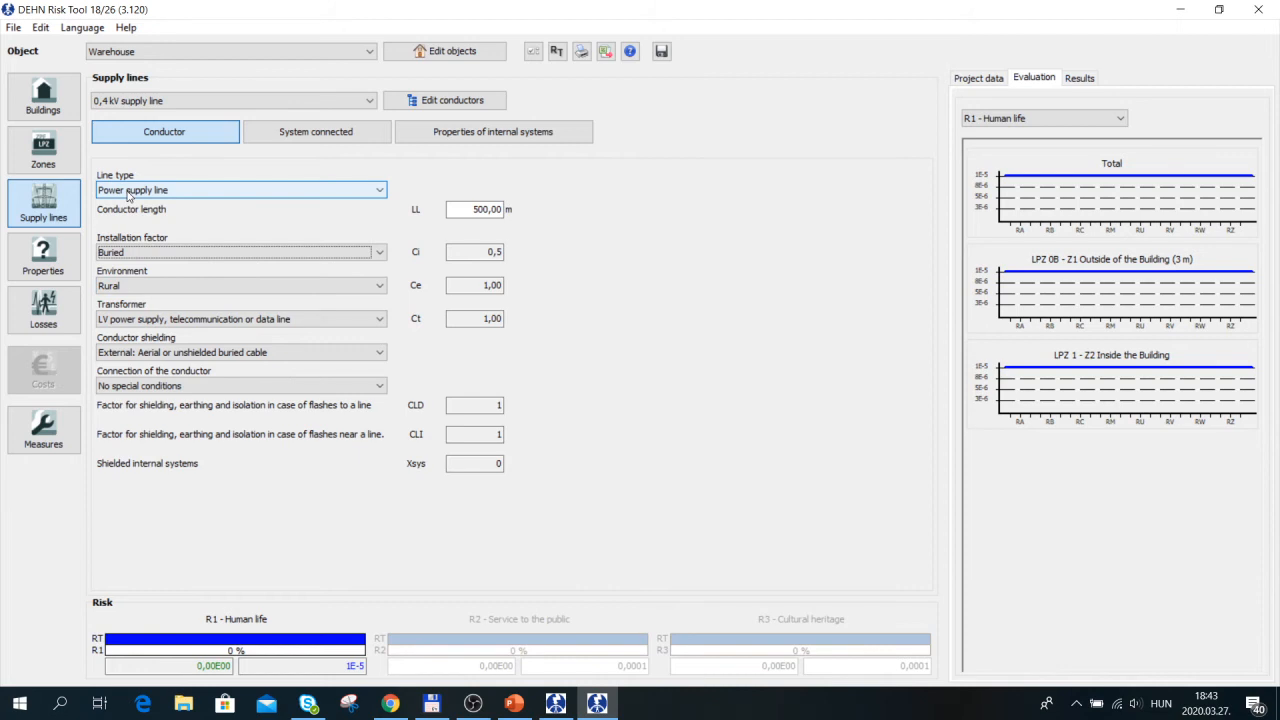
click(140, 289)
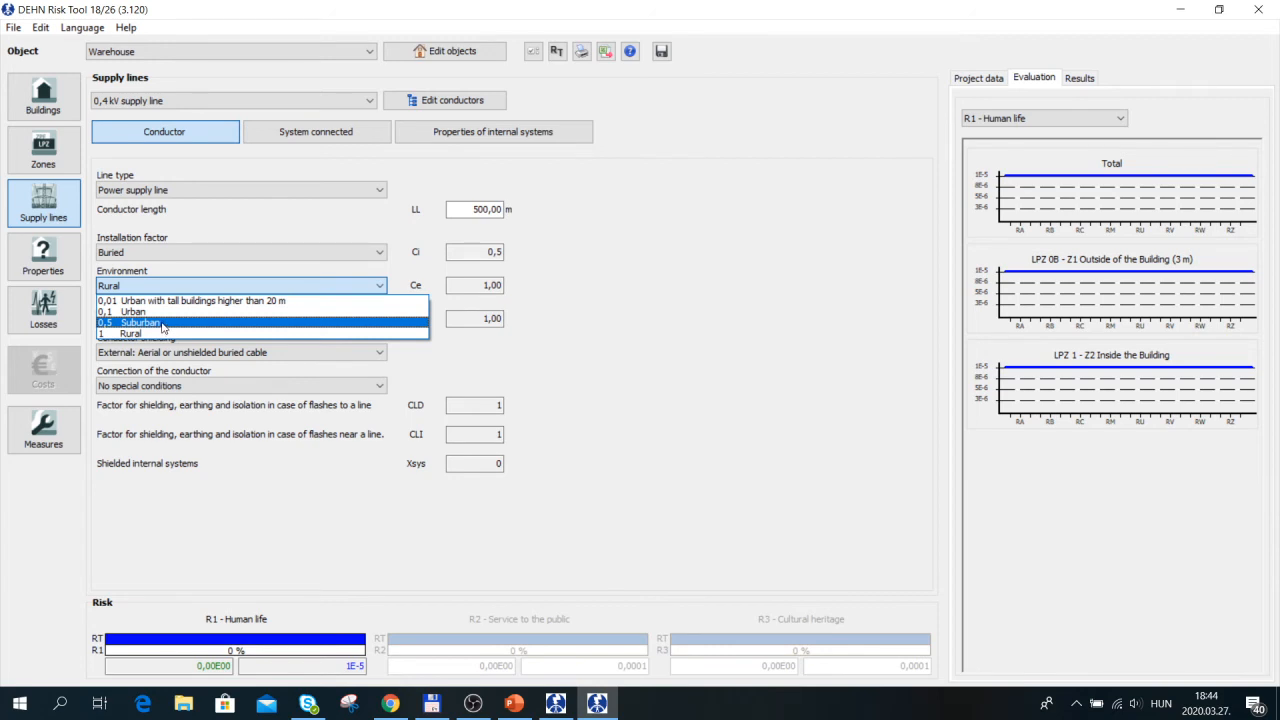
click(162, 323)
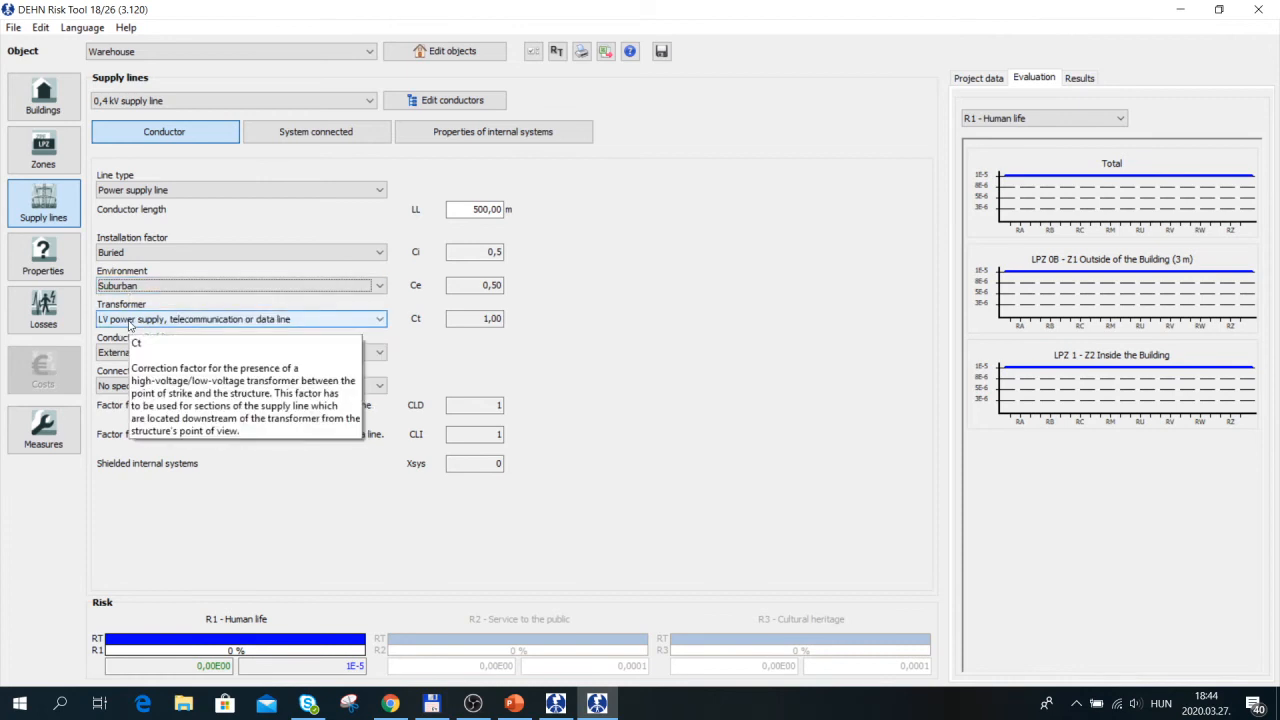
- Keep LV power supply, telecommunication or data line as transformer, External: Aerial or unshielded buried cable as shielding, and No special conditions as conductor connection
click(130, 320)
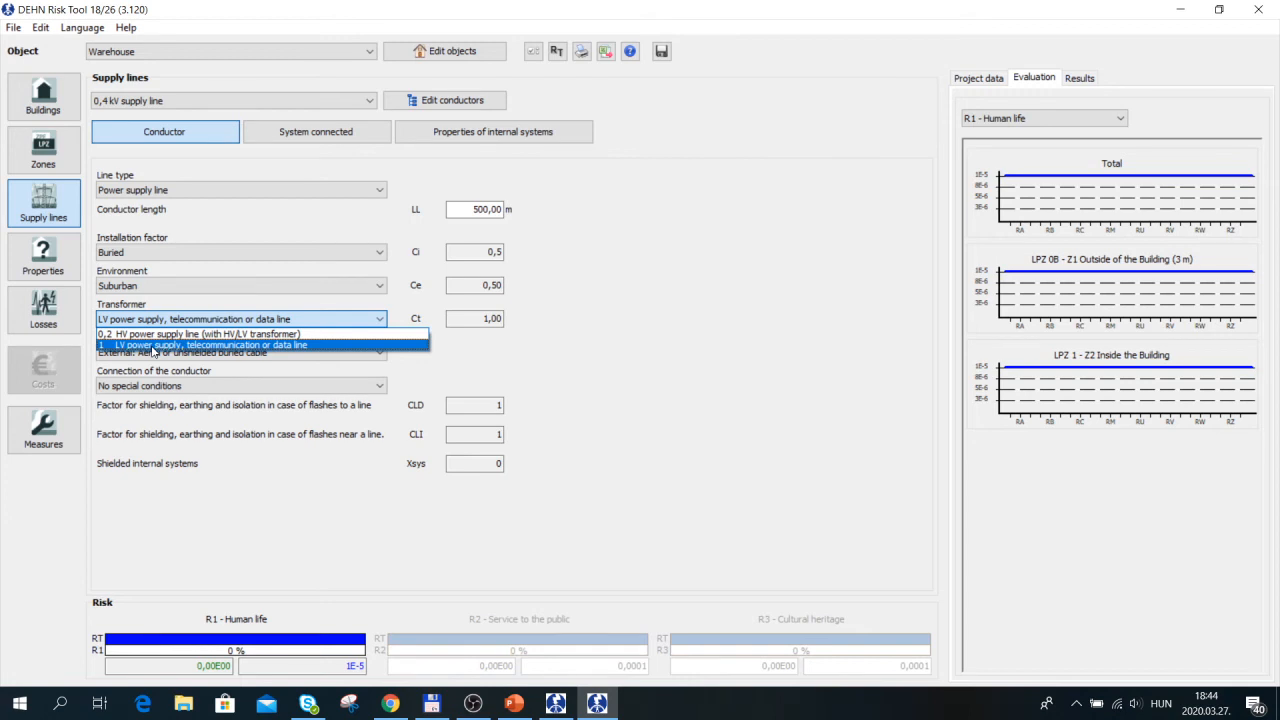
click(290, 346)
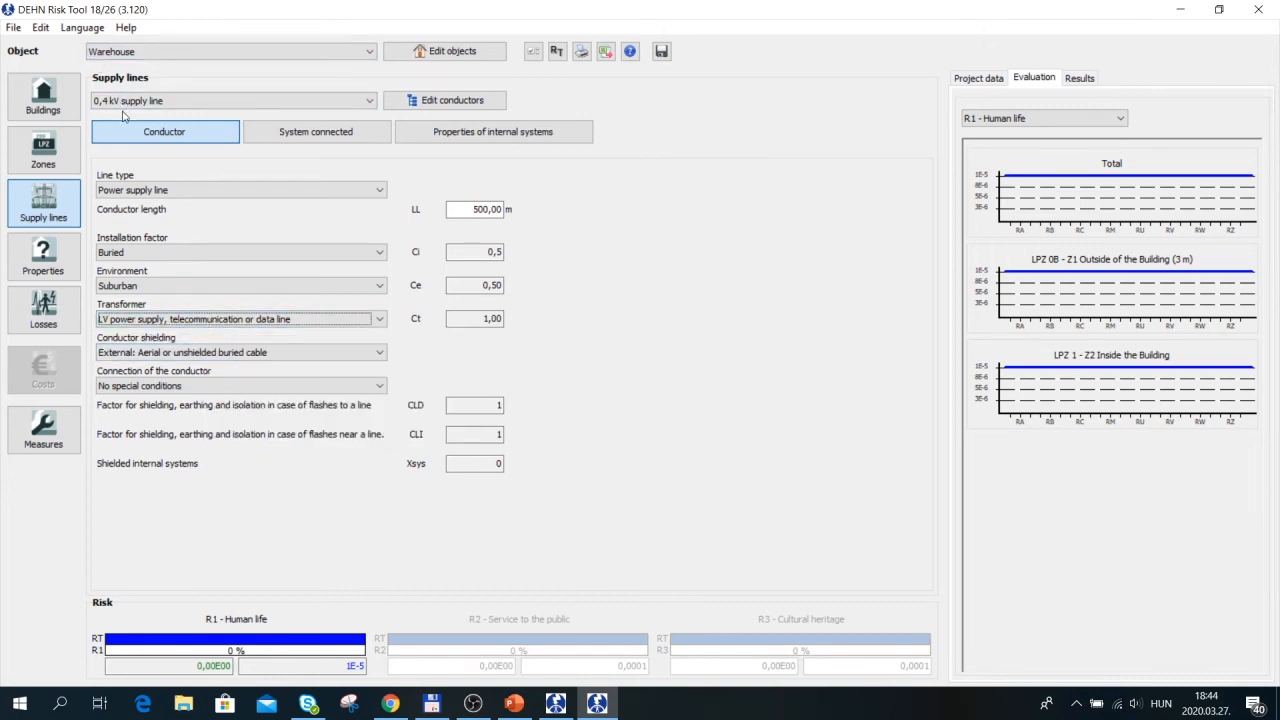
click(137, 359)
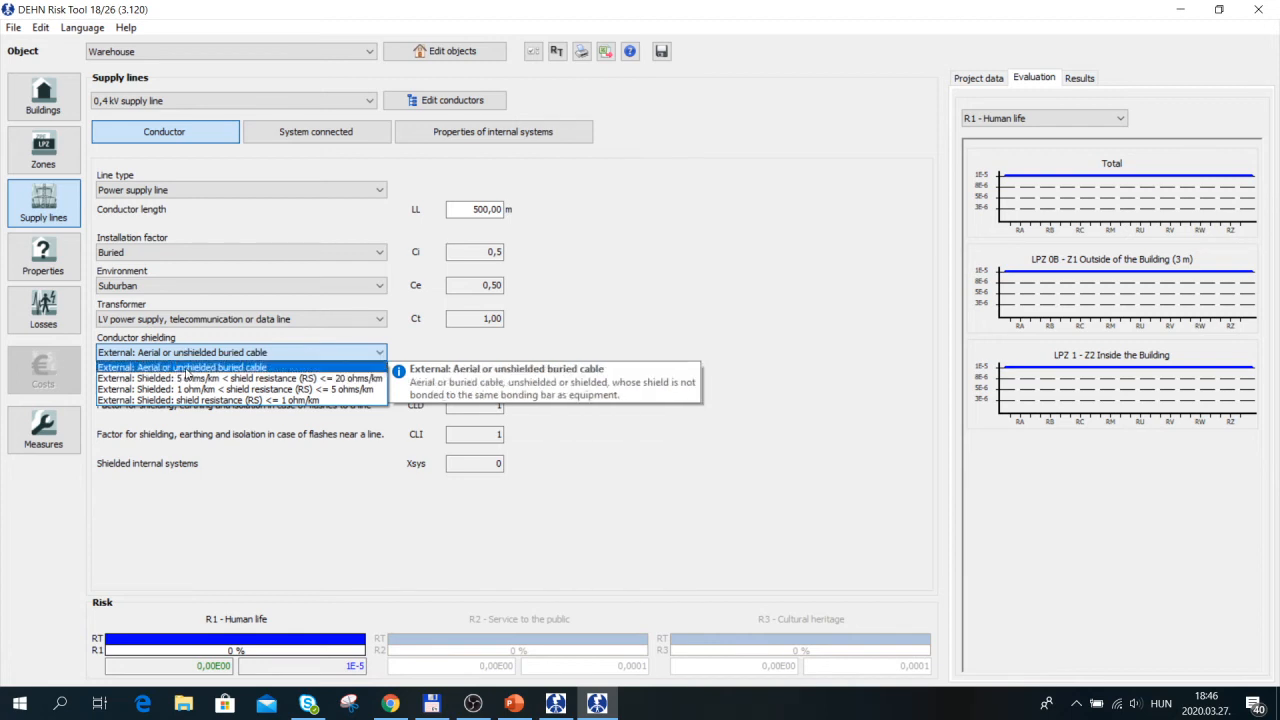
click(186, 369)
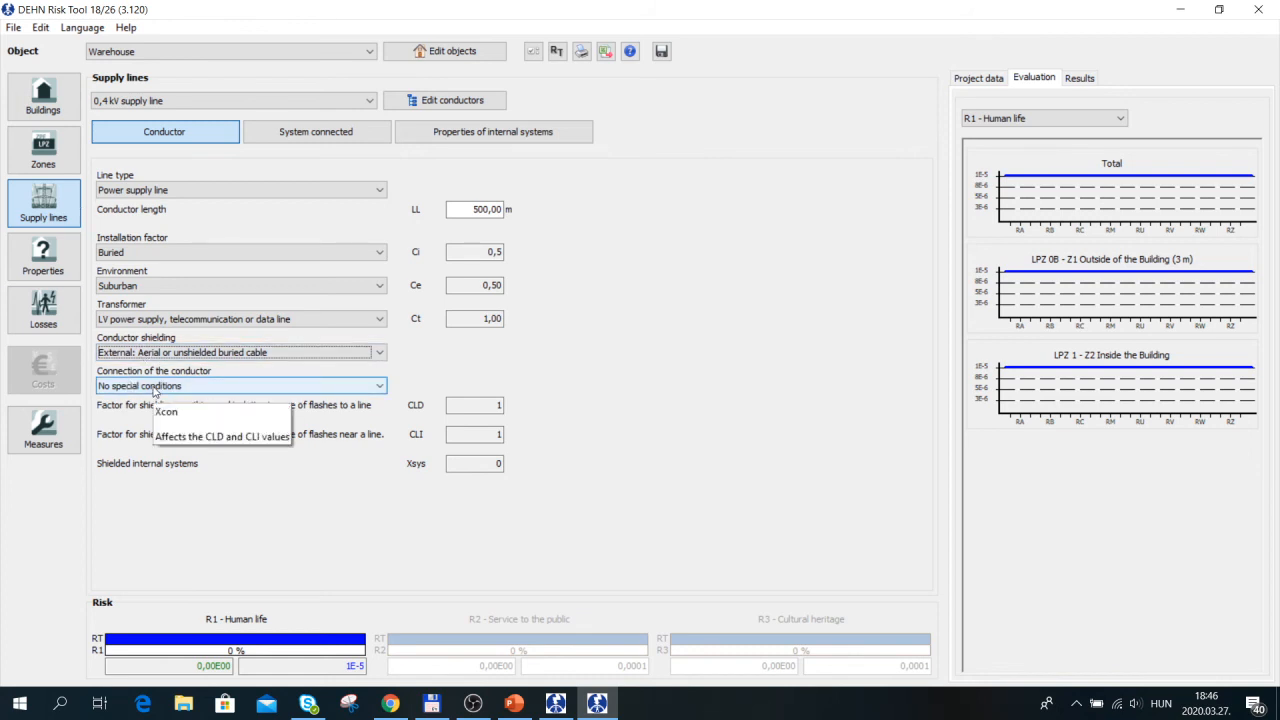
click(156, 387)
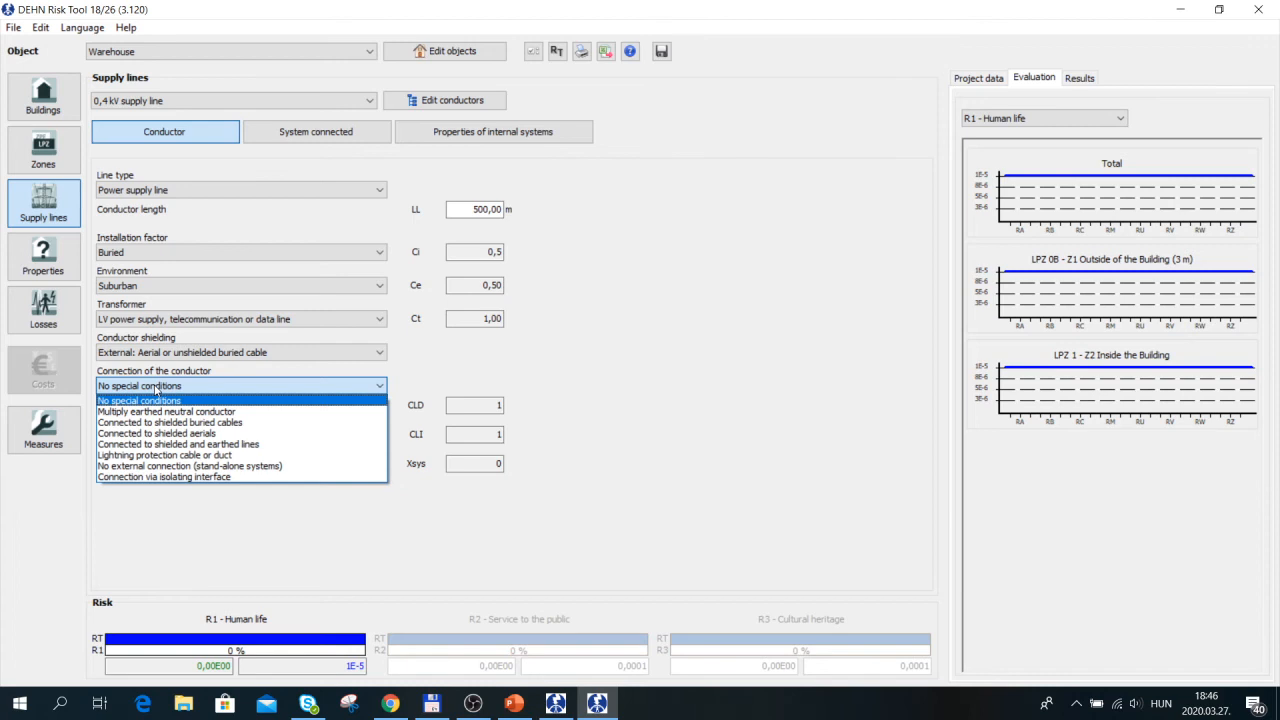
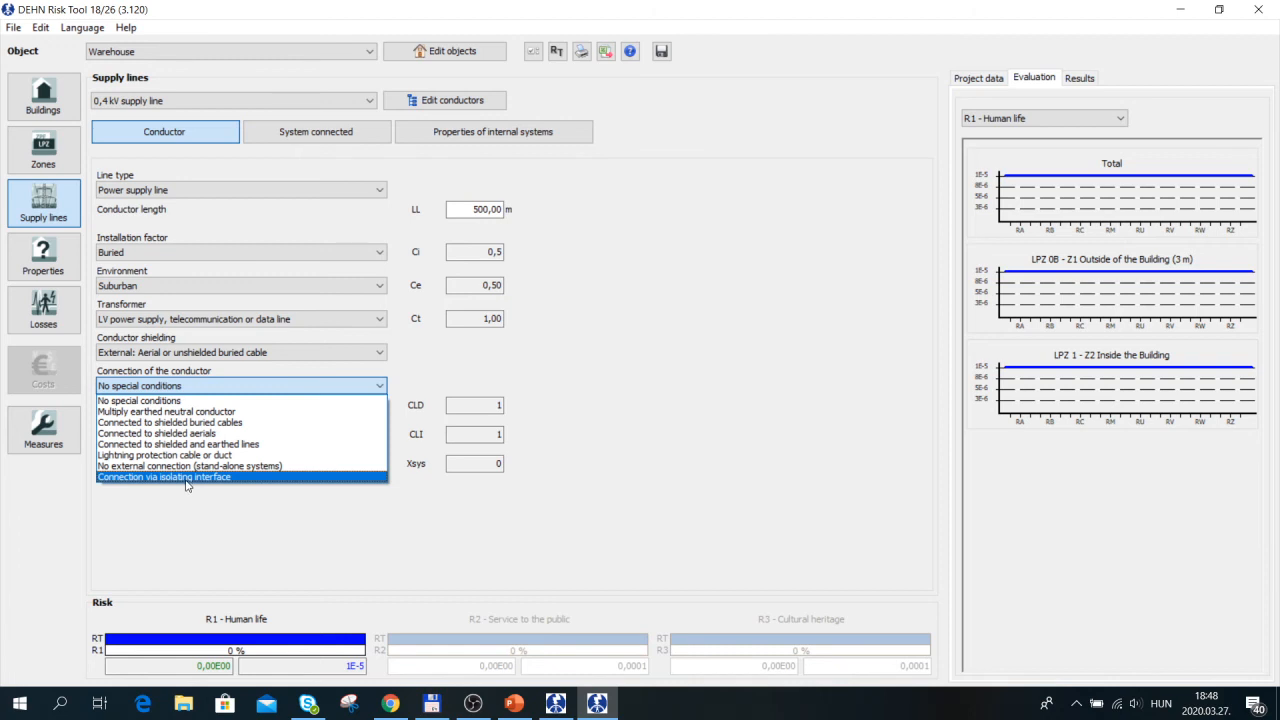
click(172, 401)
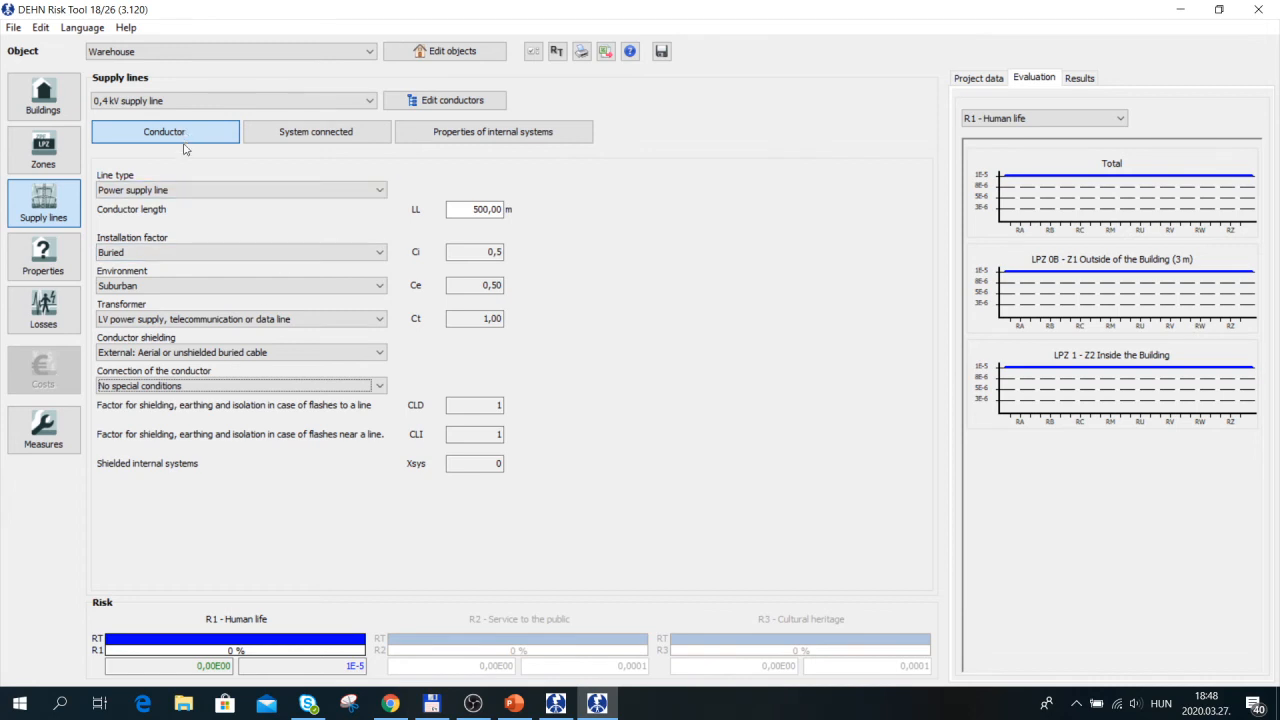
- Define the system connected to the 0,4 kV supply line as a simple structure 3 m long, 2 m wide and 2 m high
click(338, 141)
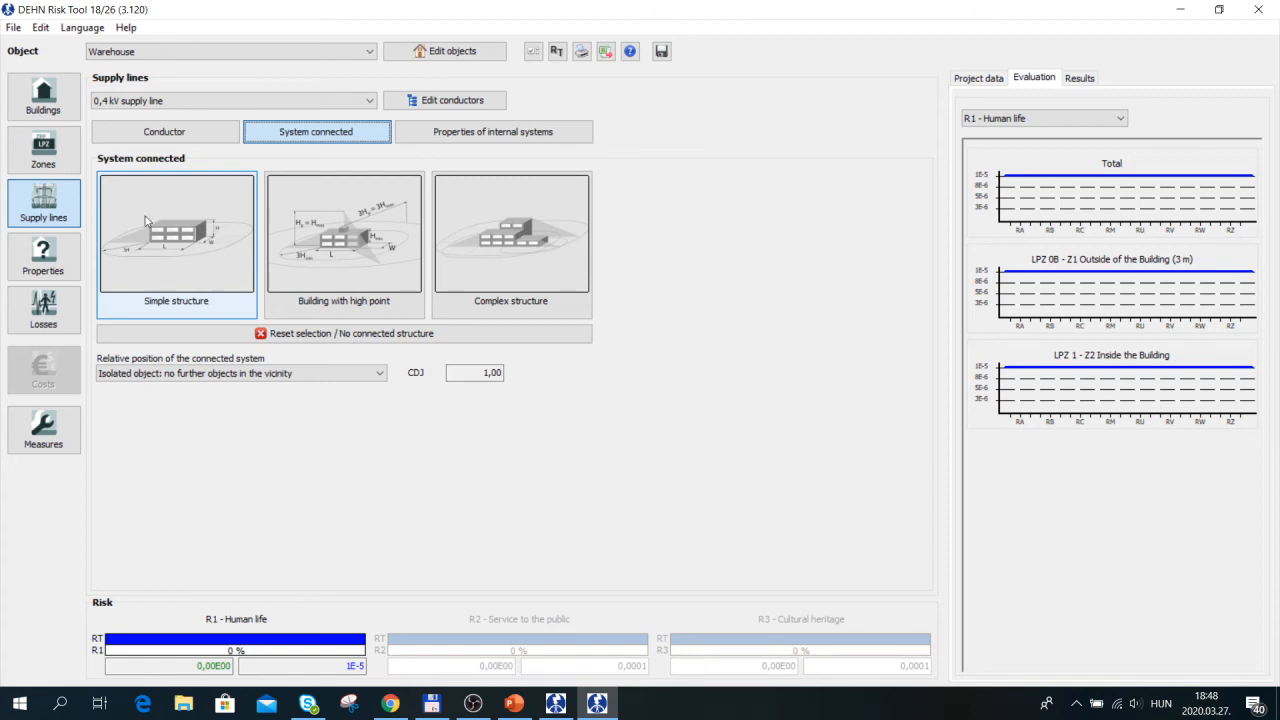
click(210, 265)
click(781, 147)
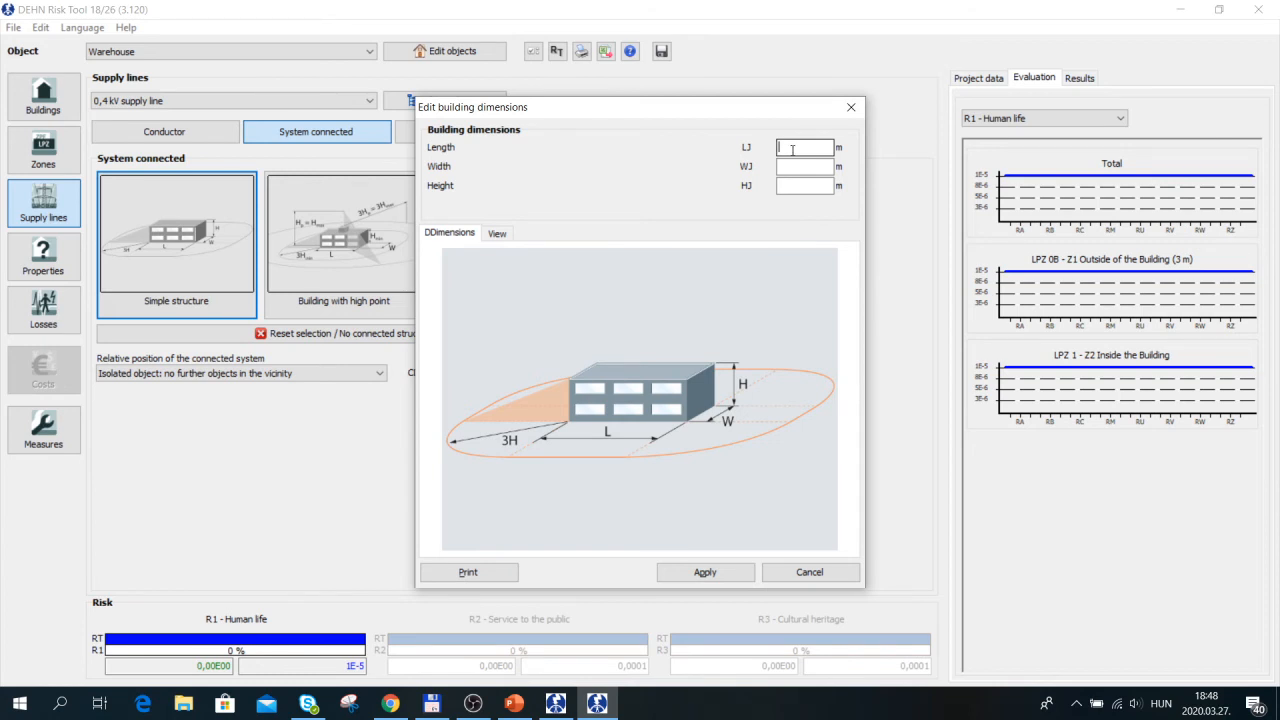
text(3)
click(792, 166)
text(2)
click(791, 184)
text(2)
click(778, 168)
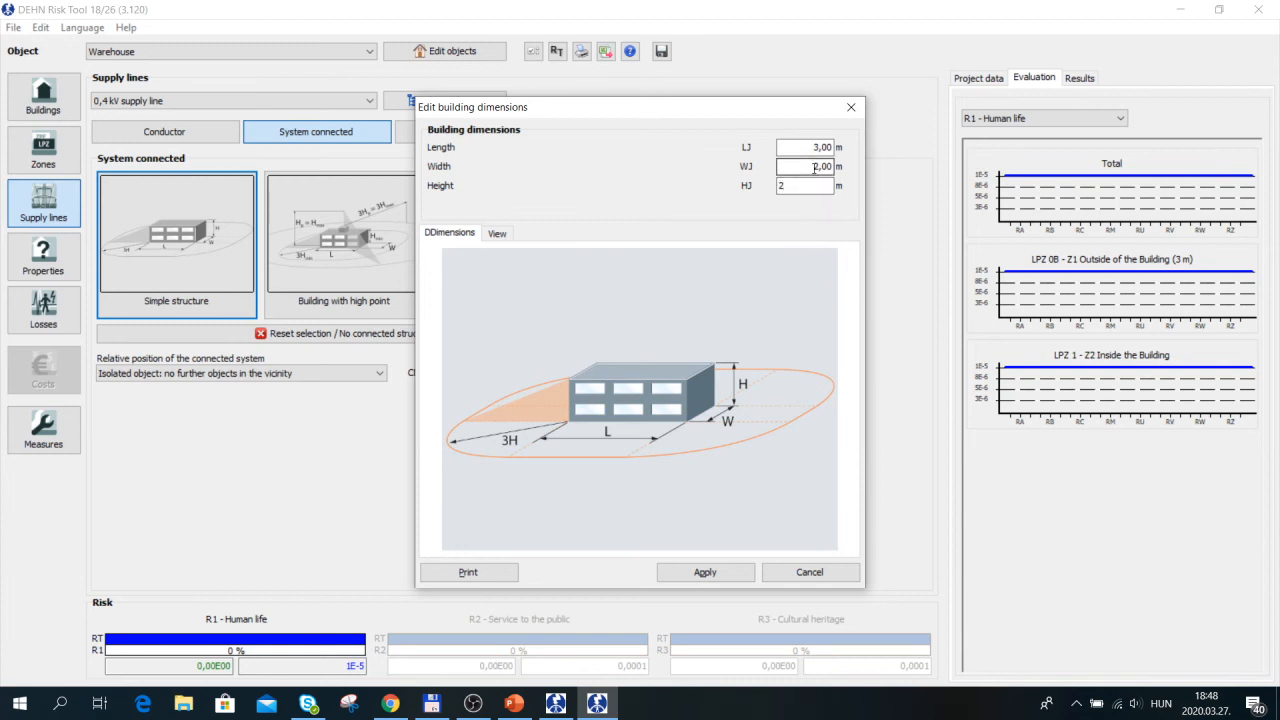
text(2)
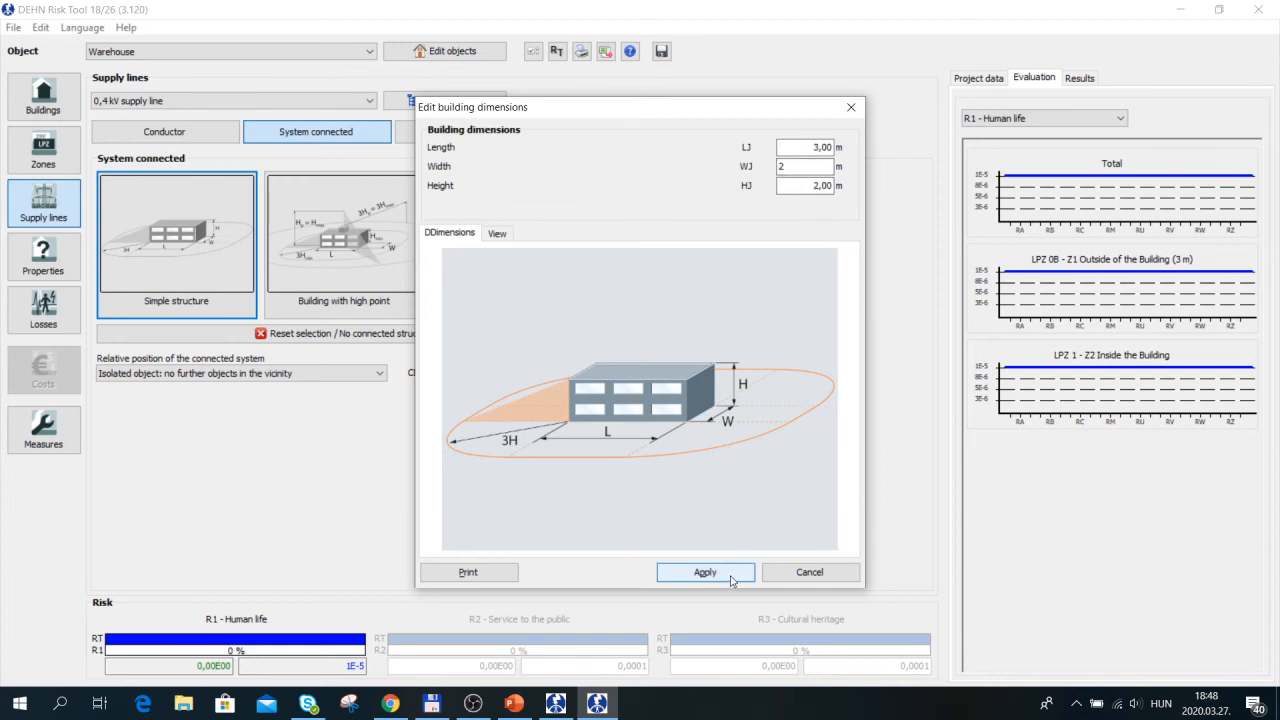
click(510, 238)
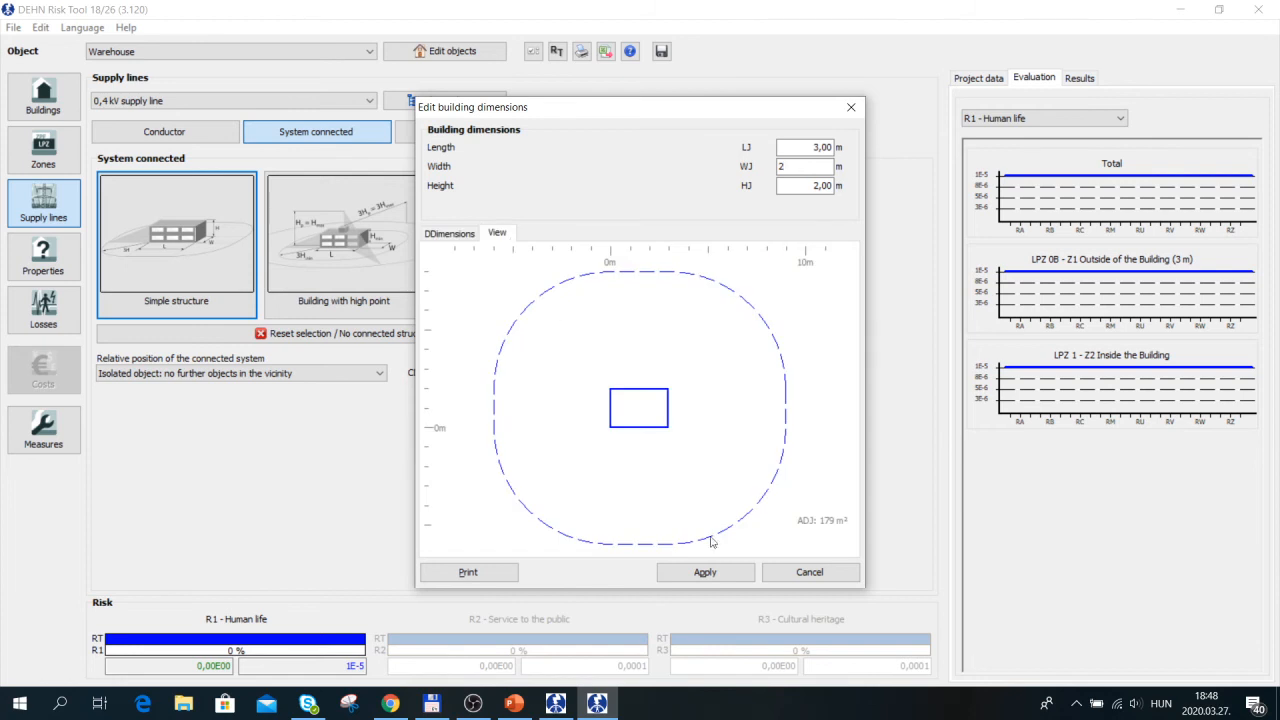
click(723, 576)
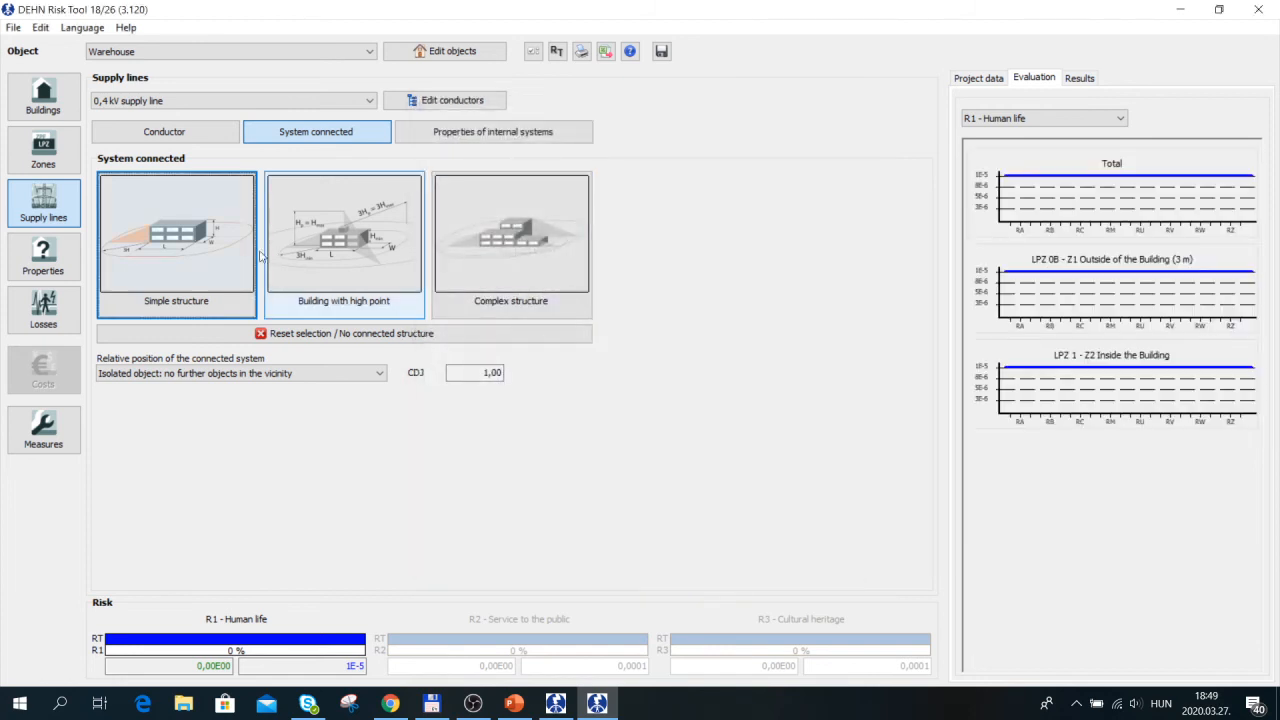
- Set the connected system's relative position to Object is surrounded by objects of the same height or smaller
click(214, 310)
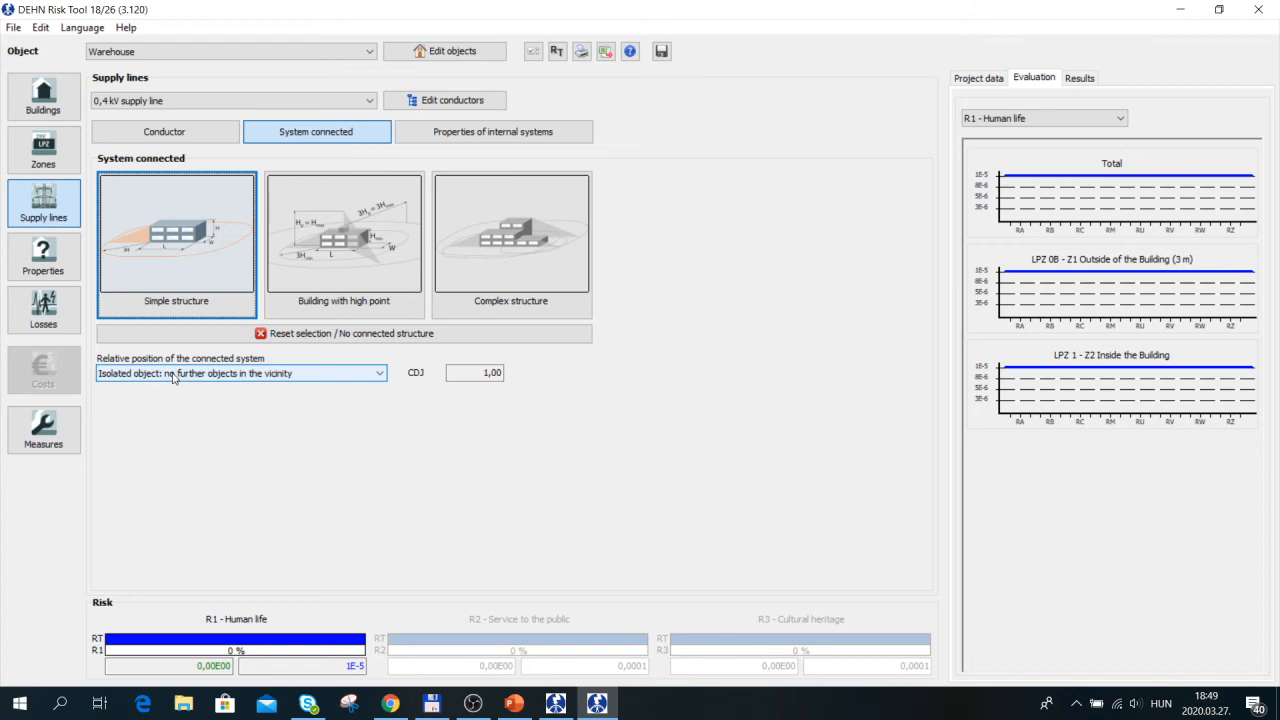
click(173, 375)
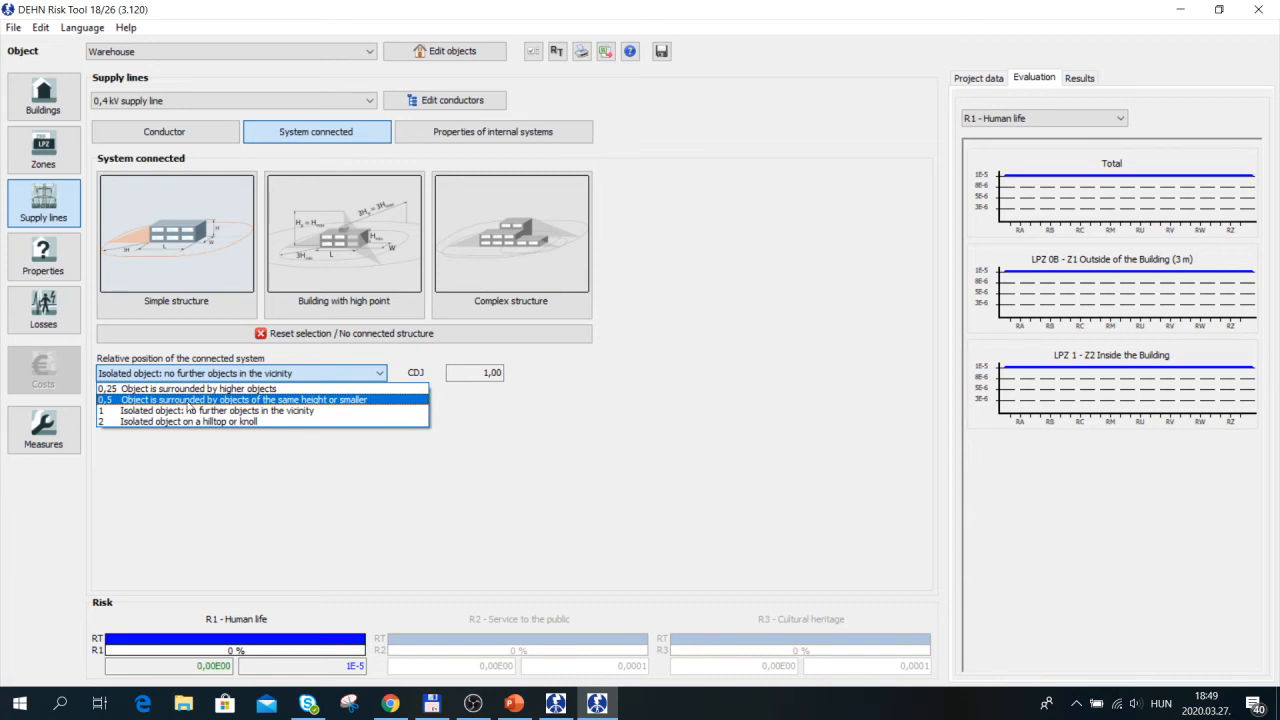
click(187, 402)
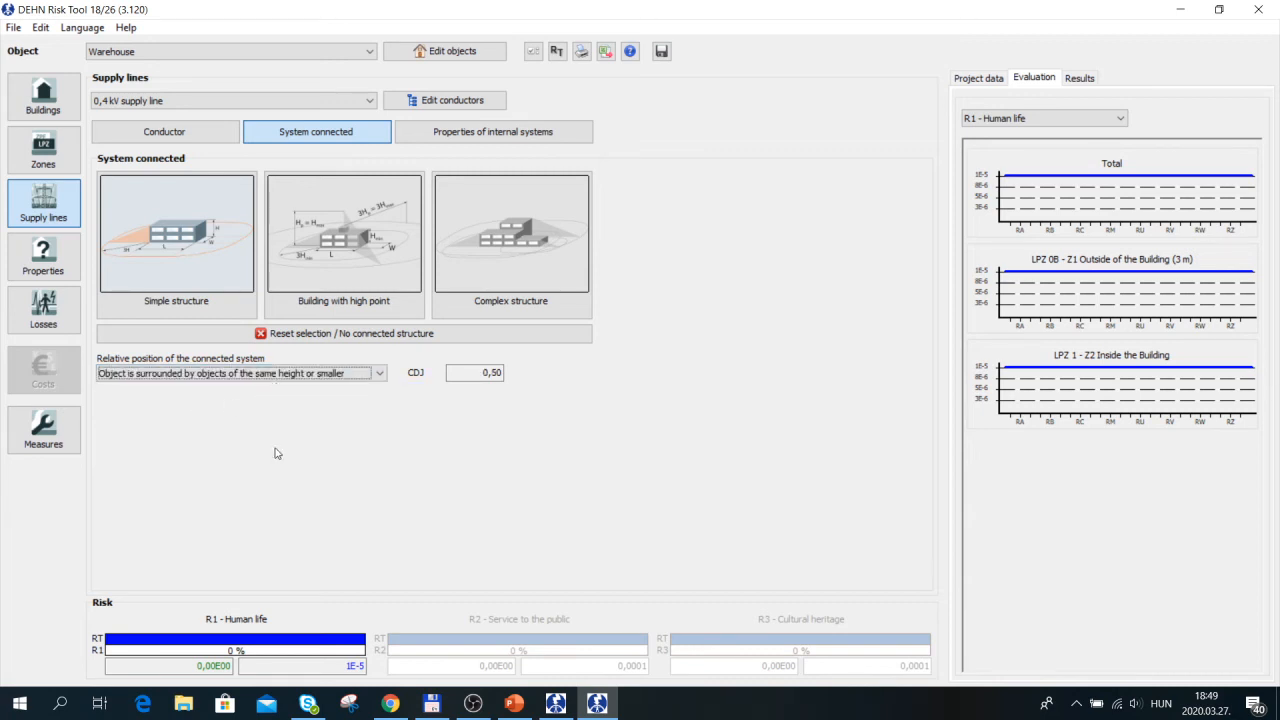
- Set the rated impulse withstand voltage of the supply line's internal systems in zone Z2 to 1.0 kV < Uw <= 1.5 kV
click(530, 140)
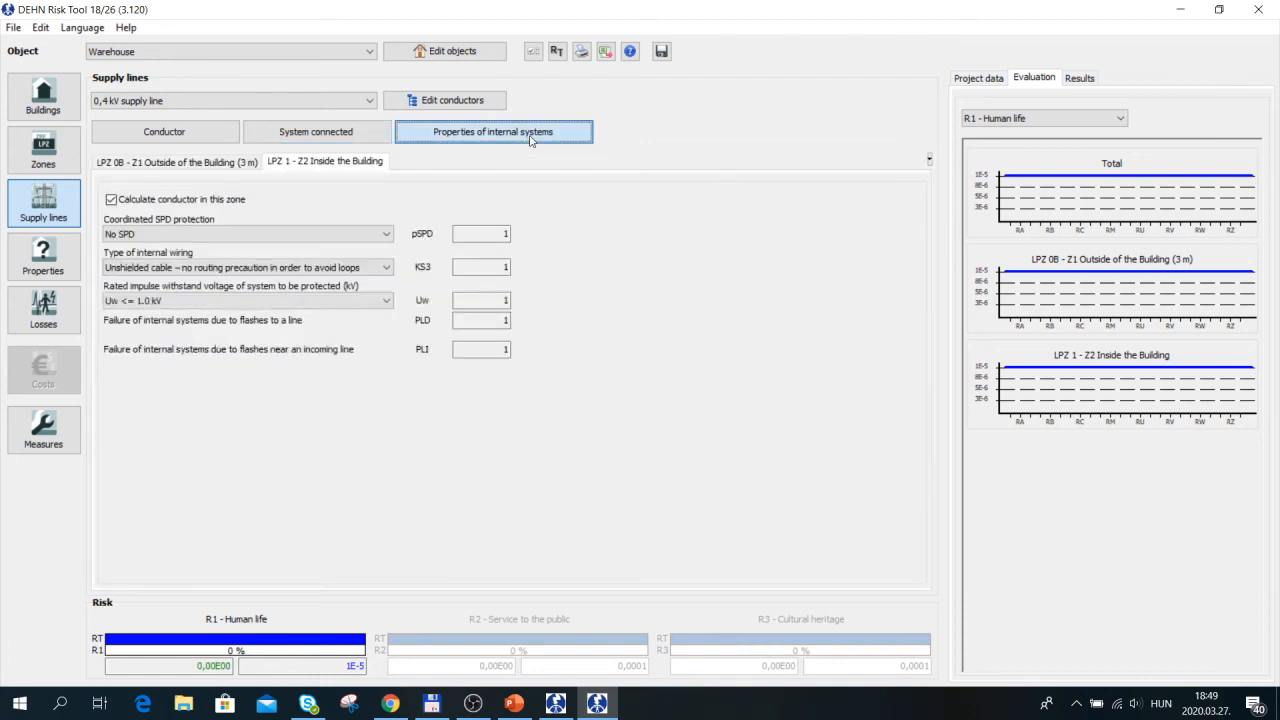
click(197, 165)
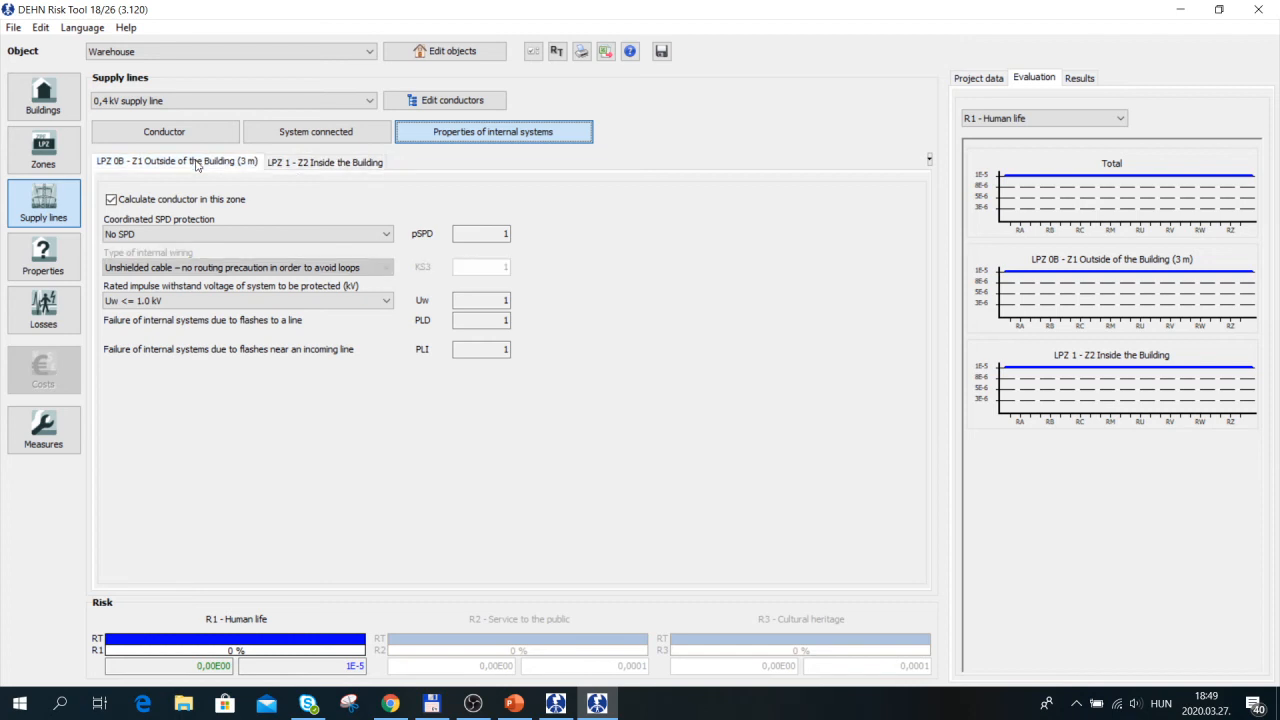
click(322, 165)
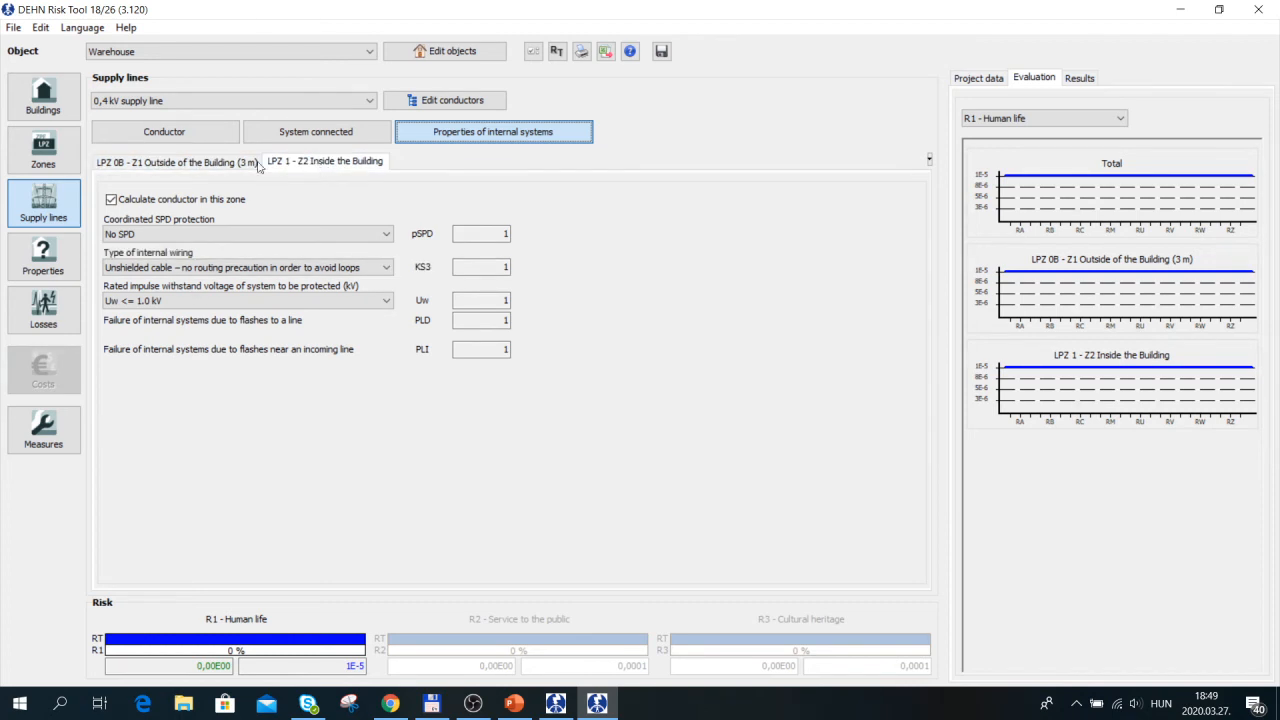
click(180, 165)
click(304, 166)
click(147, 305)
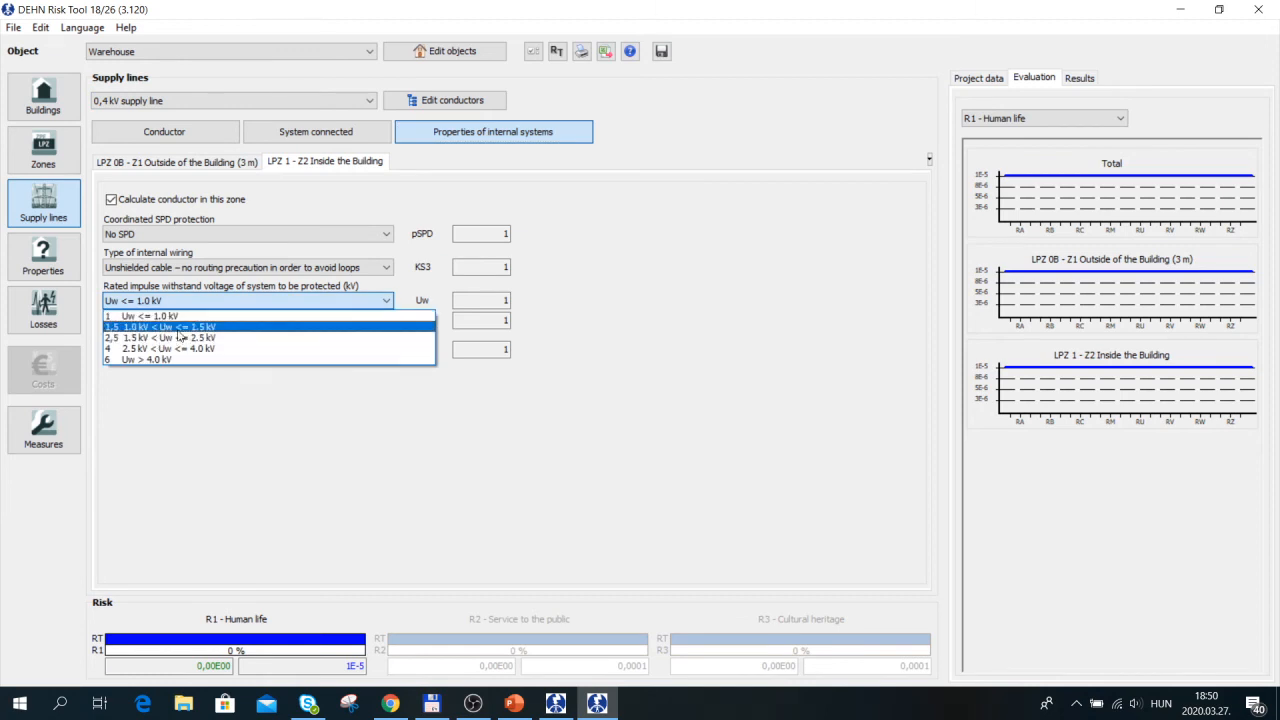
click(177, 330)
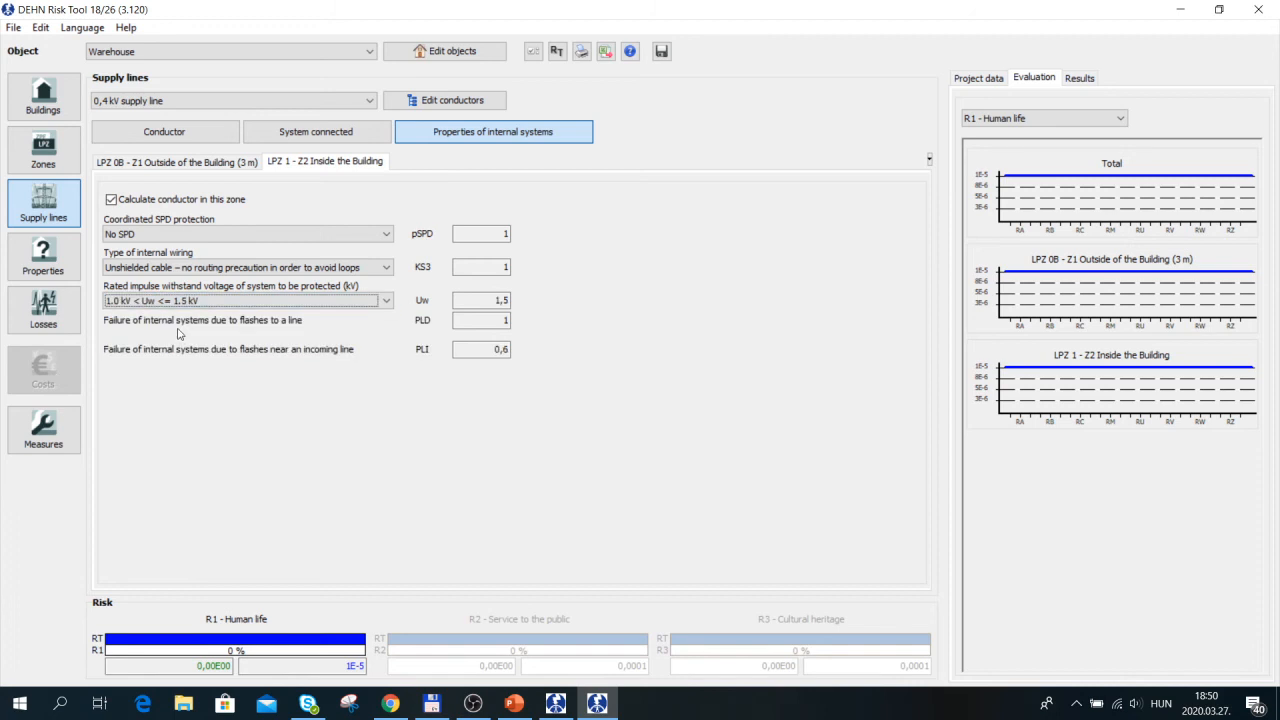
- Set the rated impulse withstand voltage for zone Z1 outside the building to 1.0 kV < Uw <= 1.5 kV
click(199, 162)
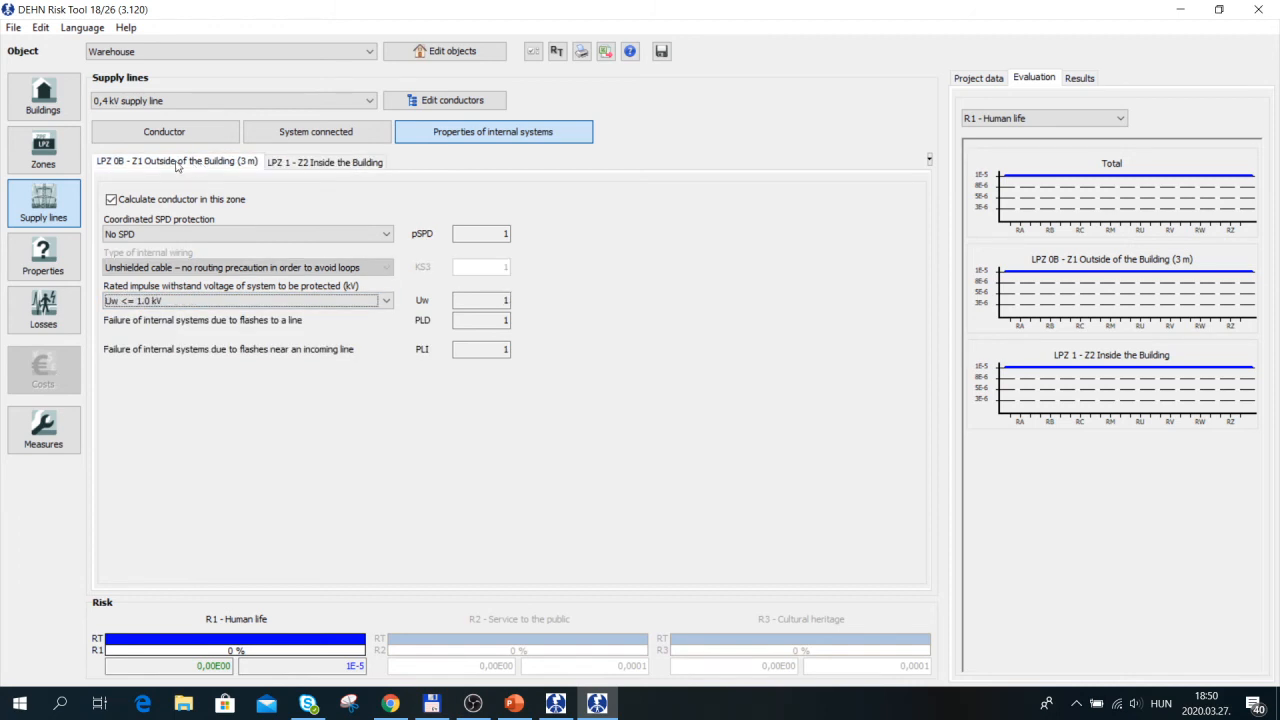
click(150, 301)
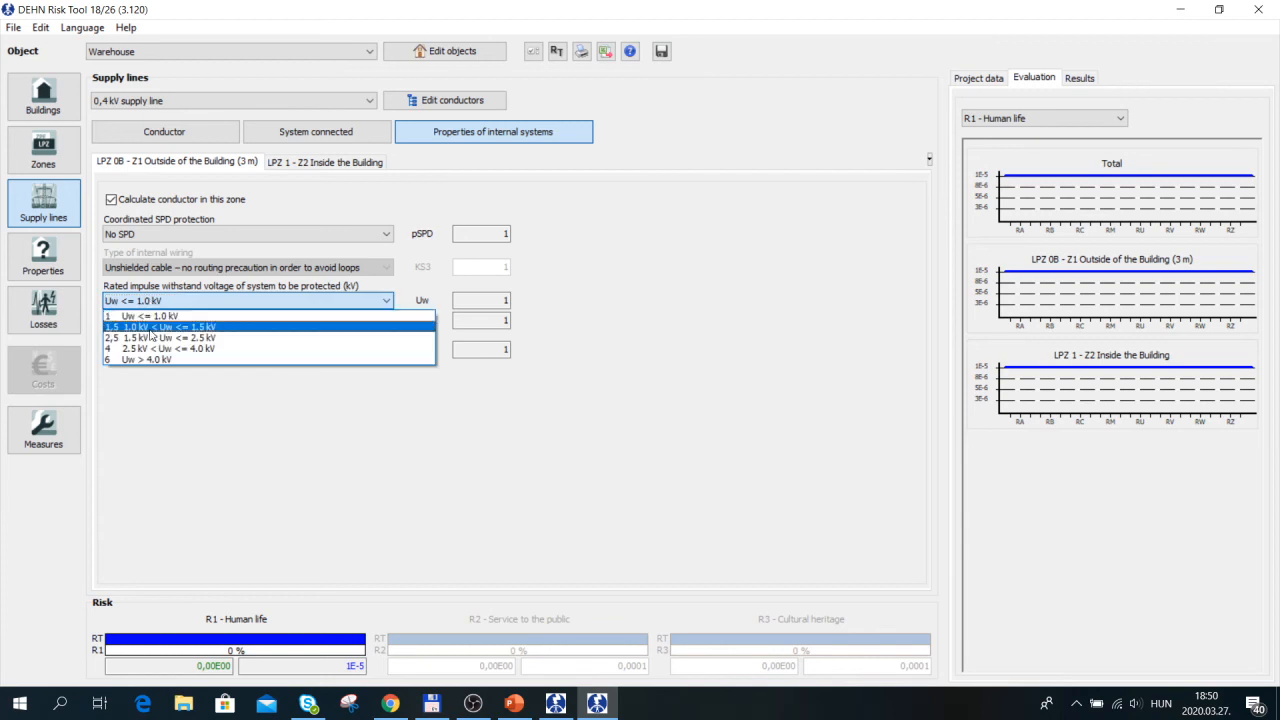
click(155, 327)
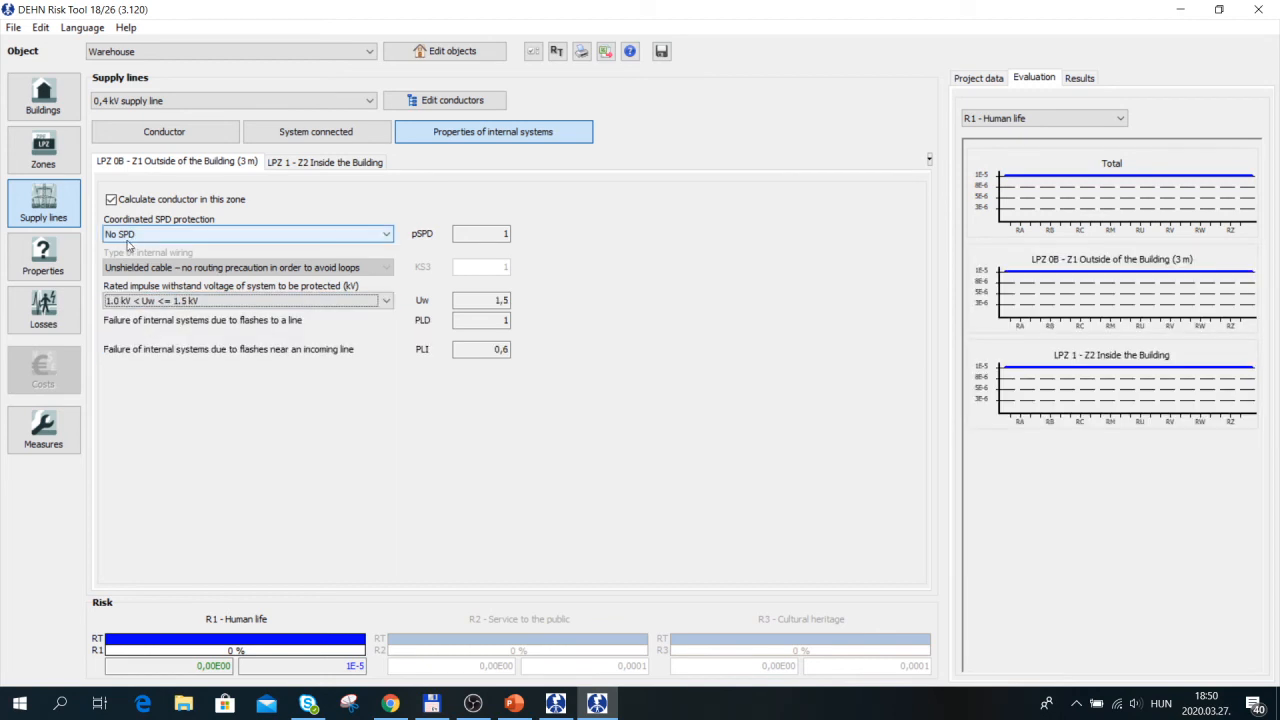
- Duplicate the 0,4 kV supply line, rename the copy "Telecom line" and apply the change
click(181, 133)
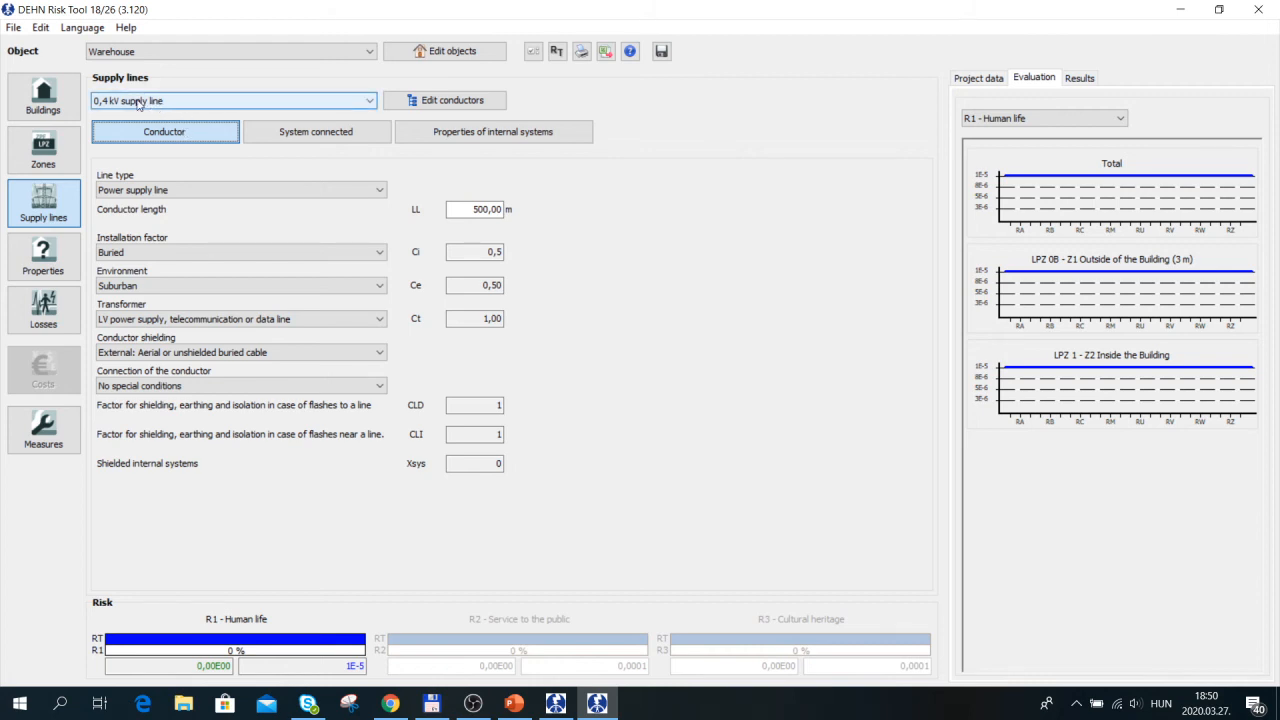
click(450, 105)
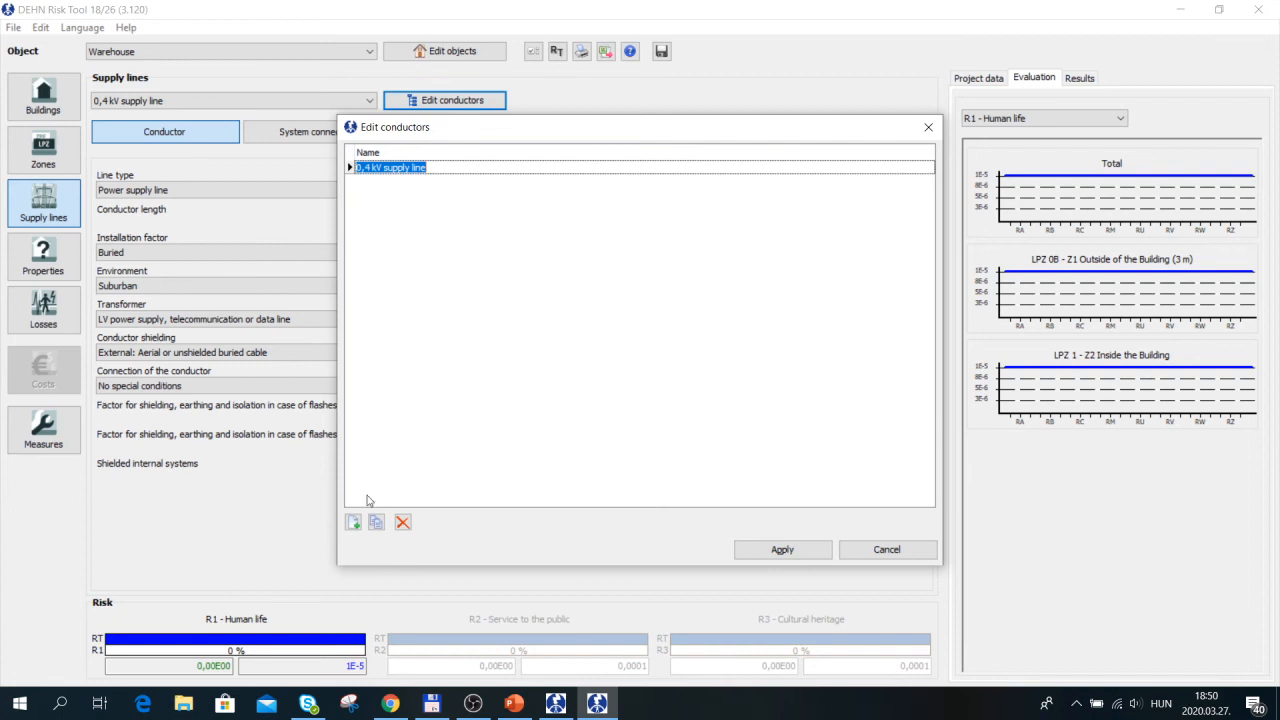
click(376, 522)
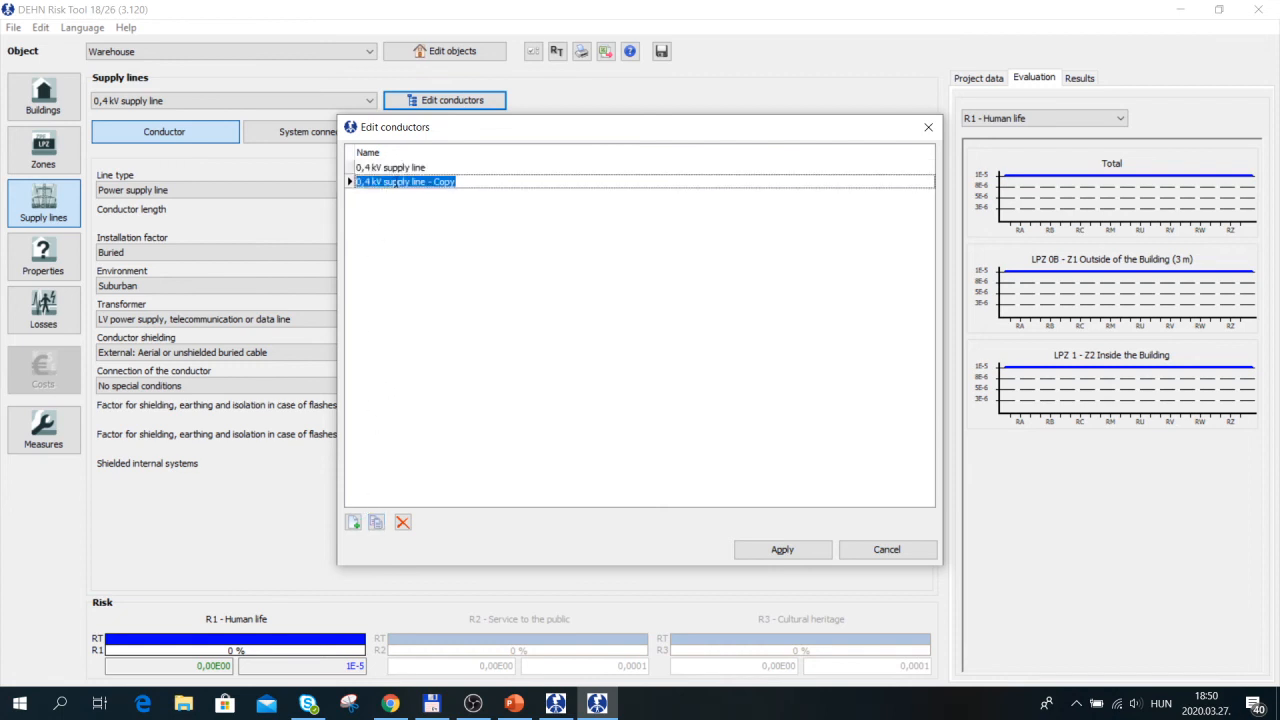
drag(458, 181, 352, 176)
text(Telecom line)
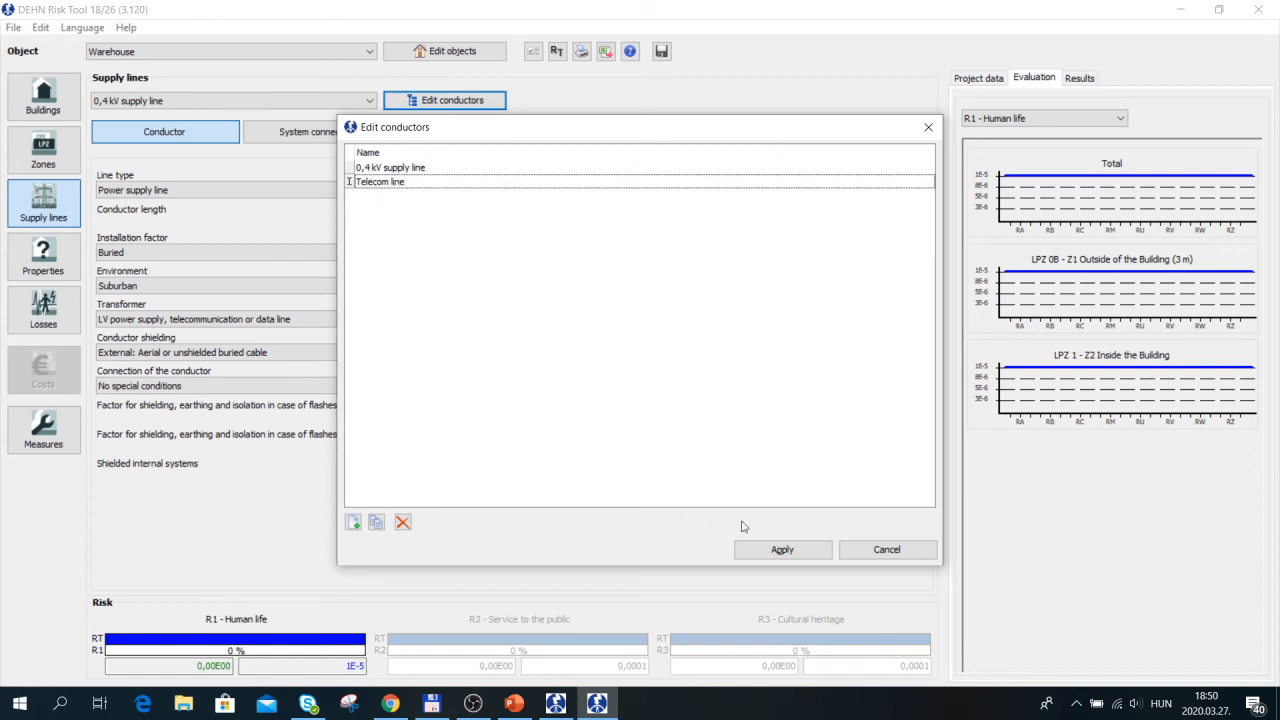
click(797, 552)
- Select the Telecom line and set its line type to Telecommunication line
click(108, 104)
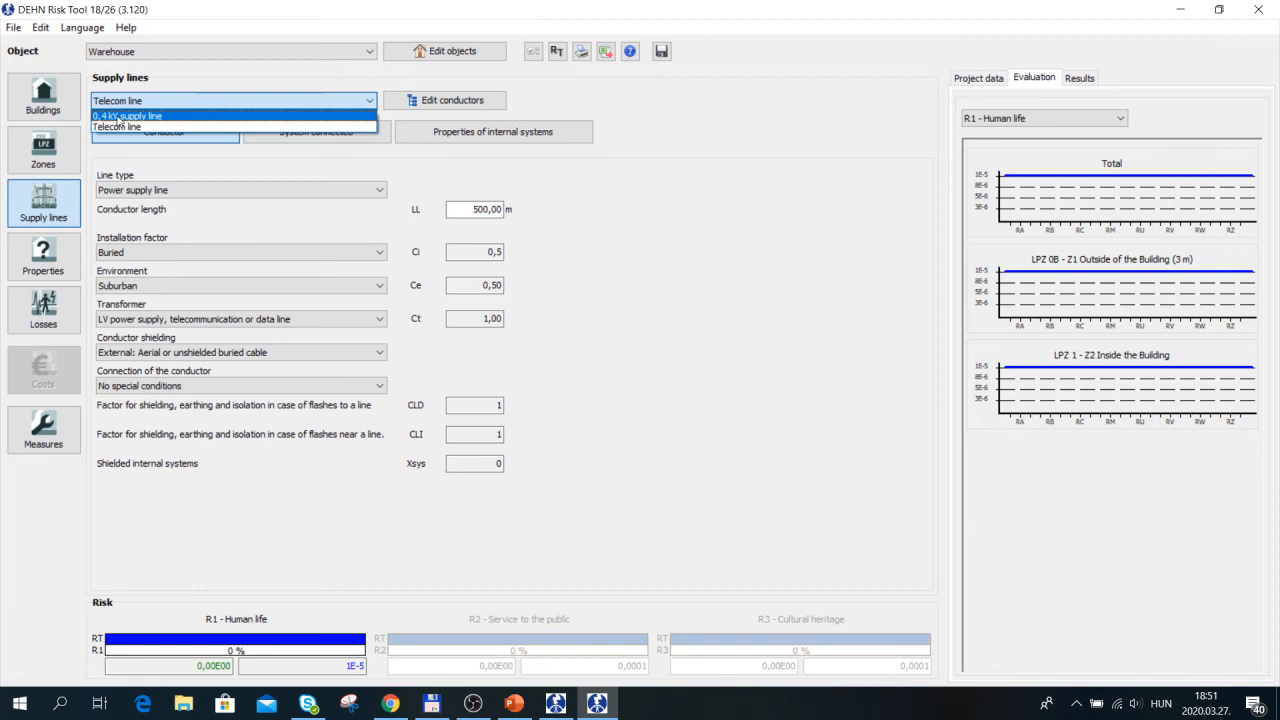
click(119, 128)
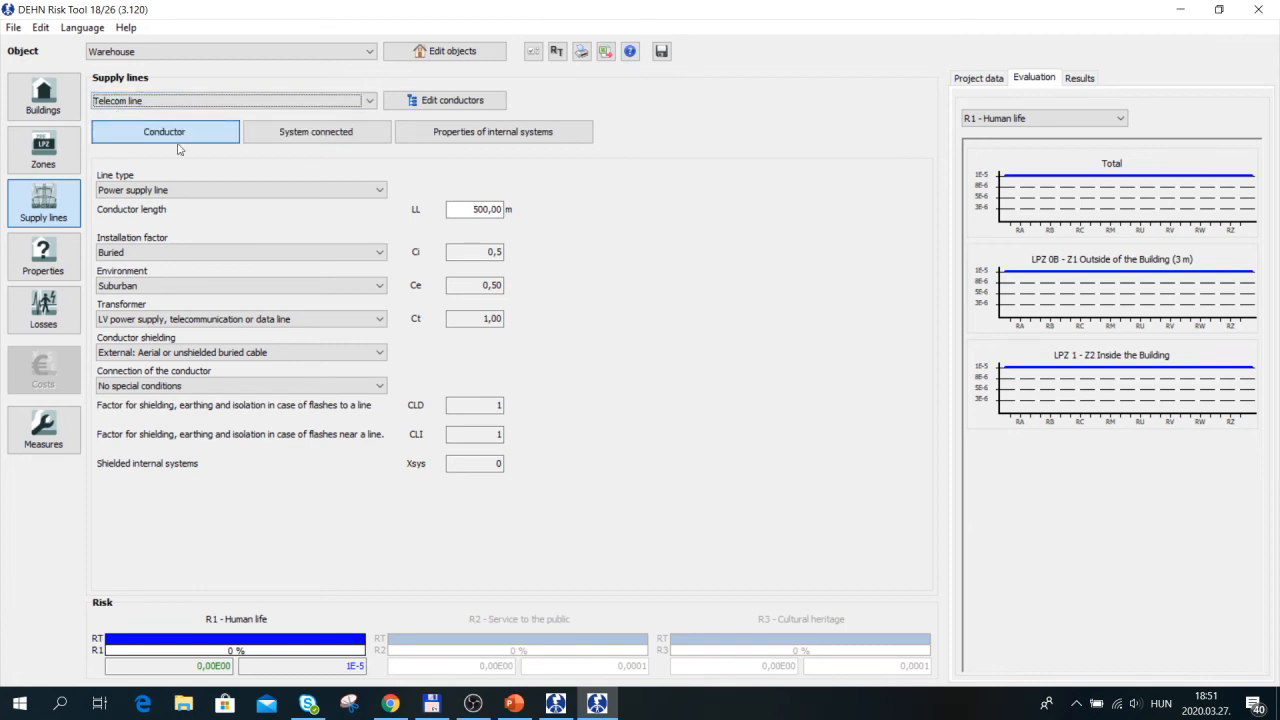
click(145, 192)
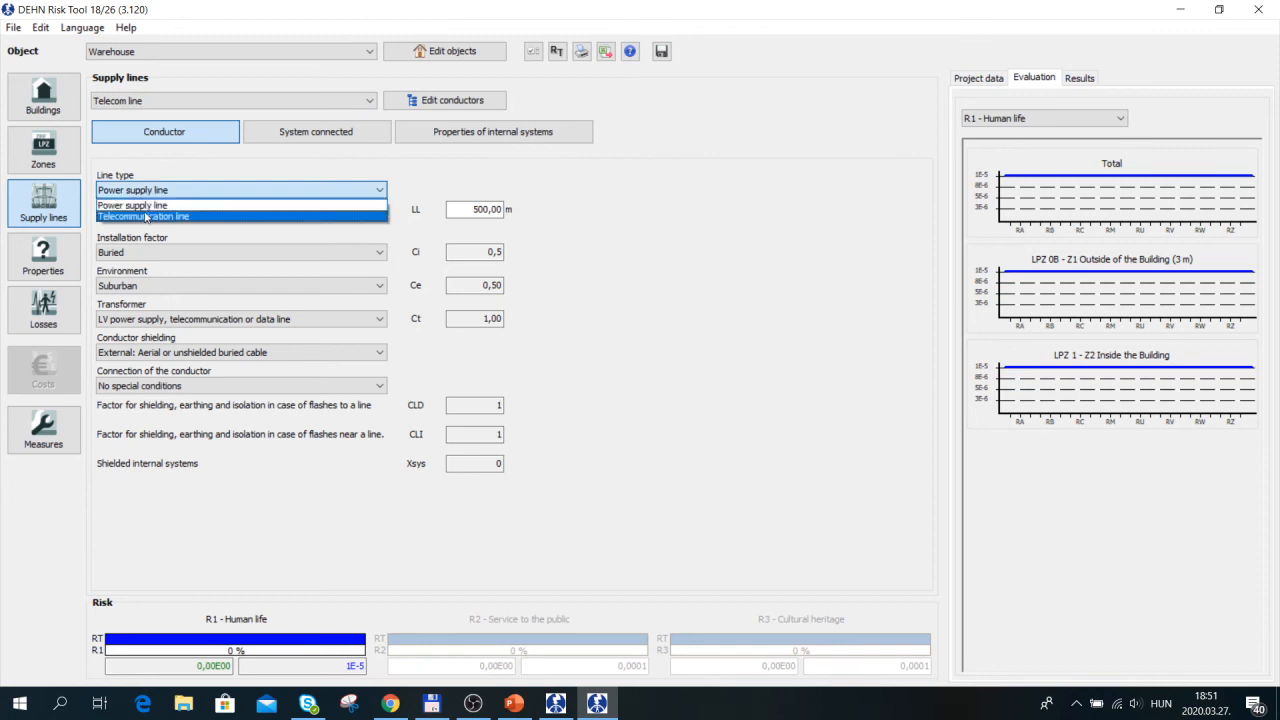
click(146, 217)
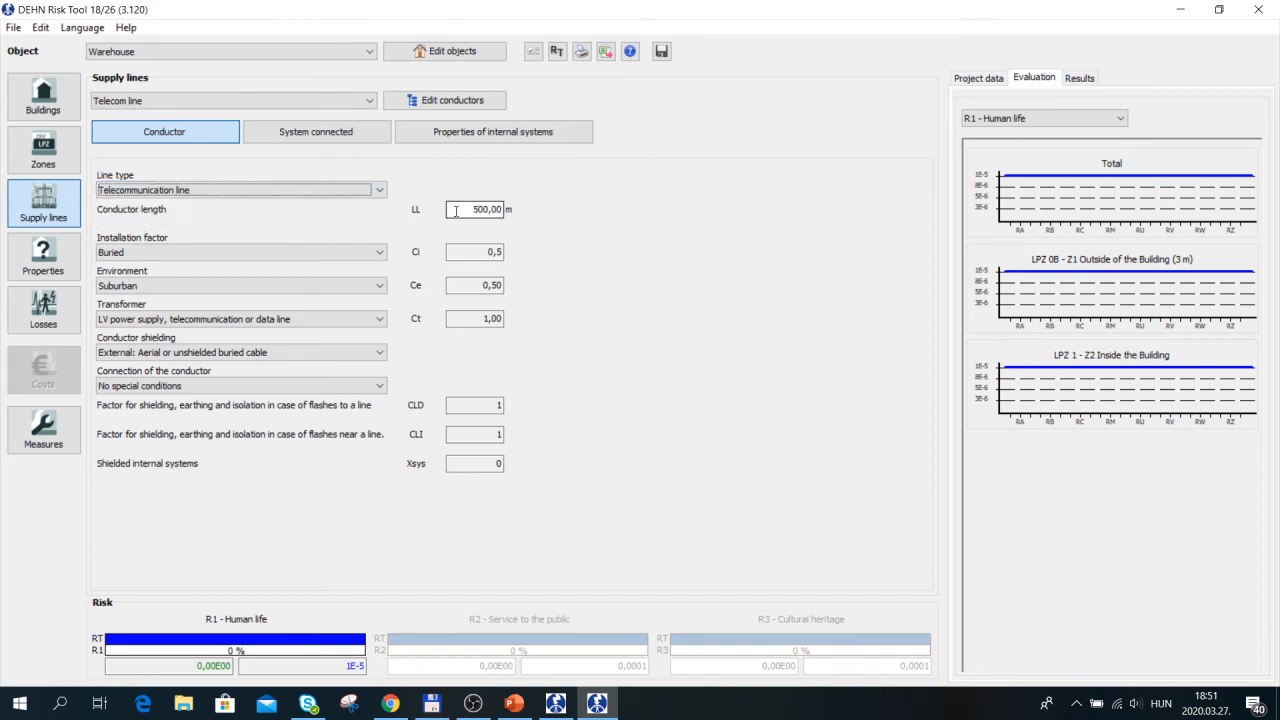
- Set the Telecom line's conductor length to 1000 m and keep Suburban as its environment
click(456, 210)
drag(494, 209, 432, 210)
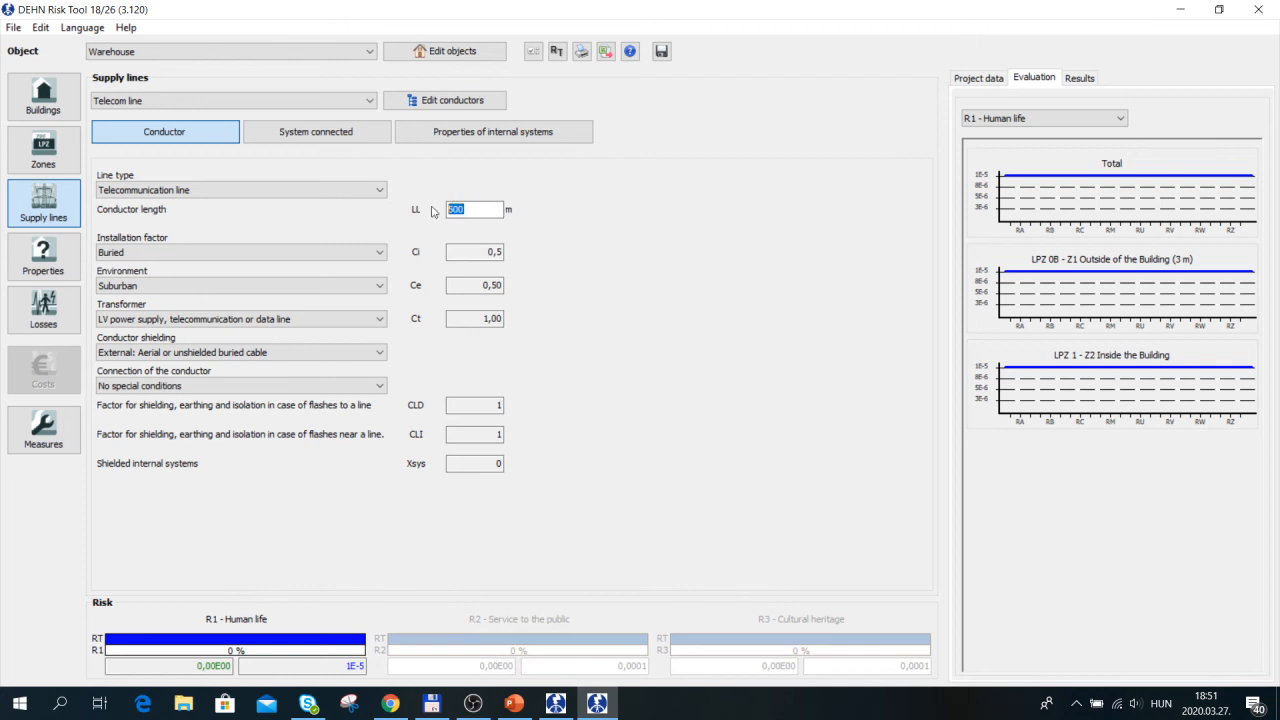
text(1000)
click(128, 287)
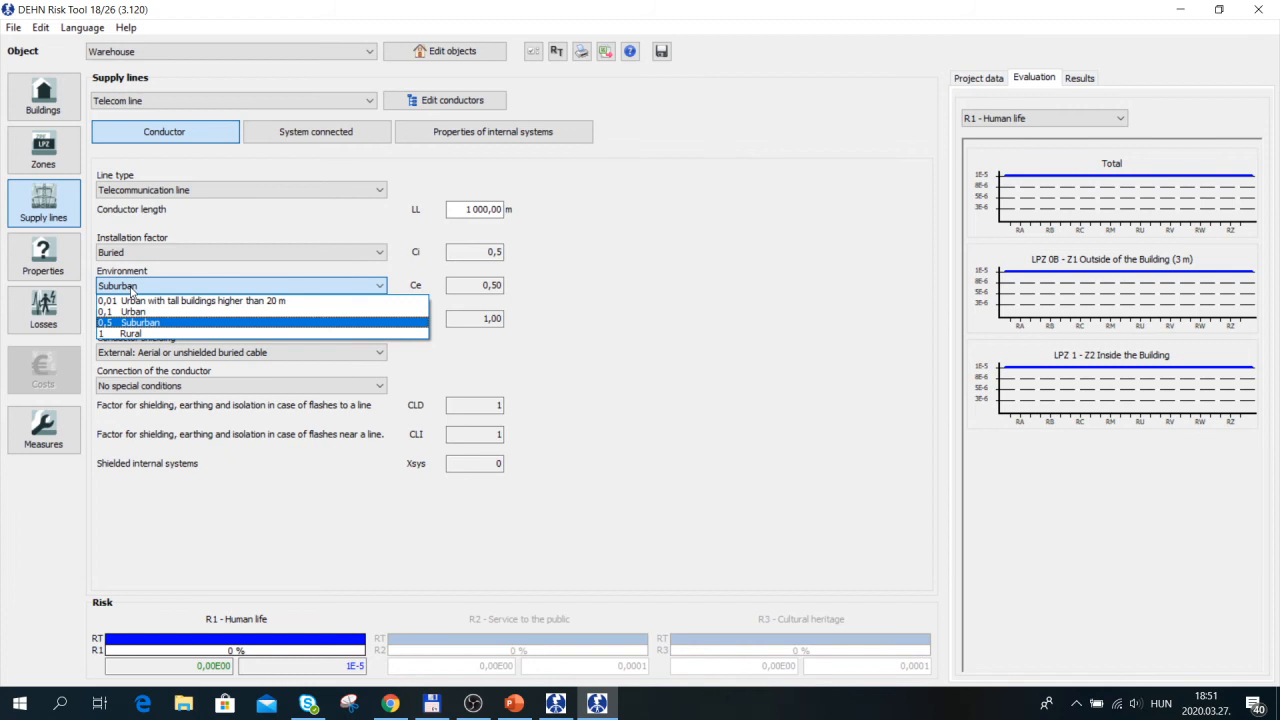
click(130, 289)
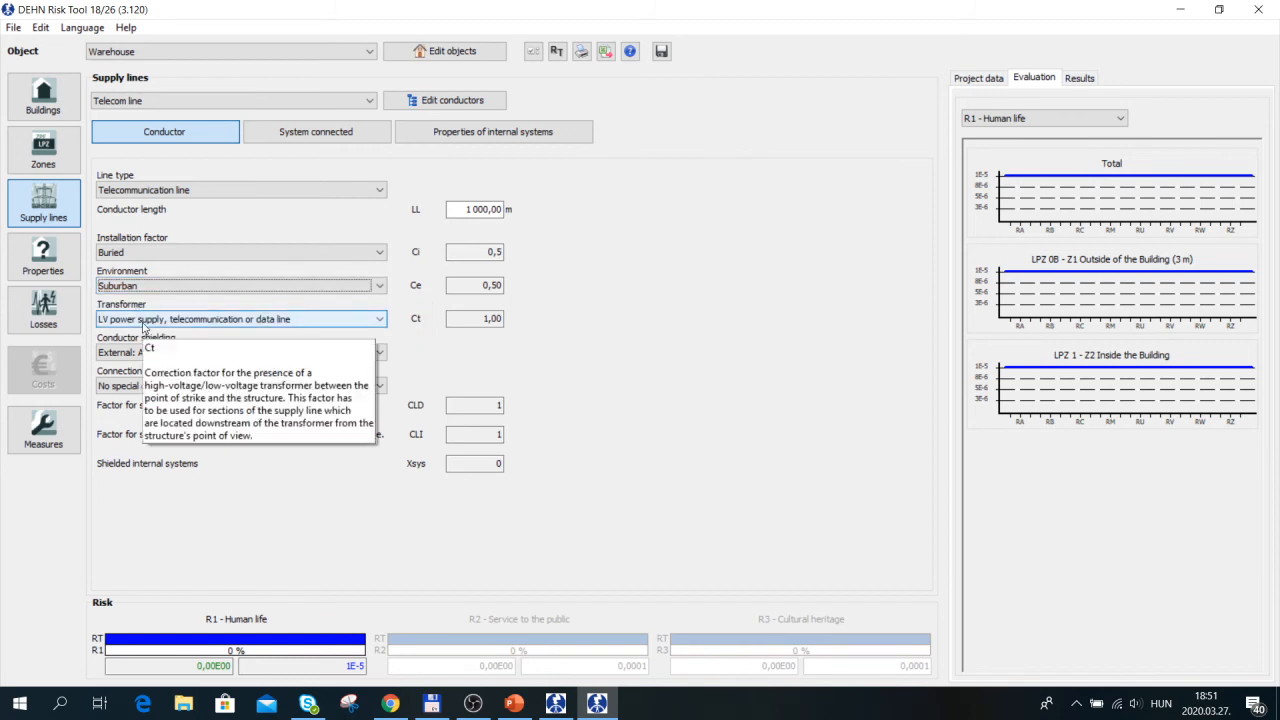
- Keep the Telecom line's transformer at LV power supply, telecommunication or data line, its shielding at Aerial or unshielded buried cable, and its connection at No special conditions
click(143, 320)
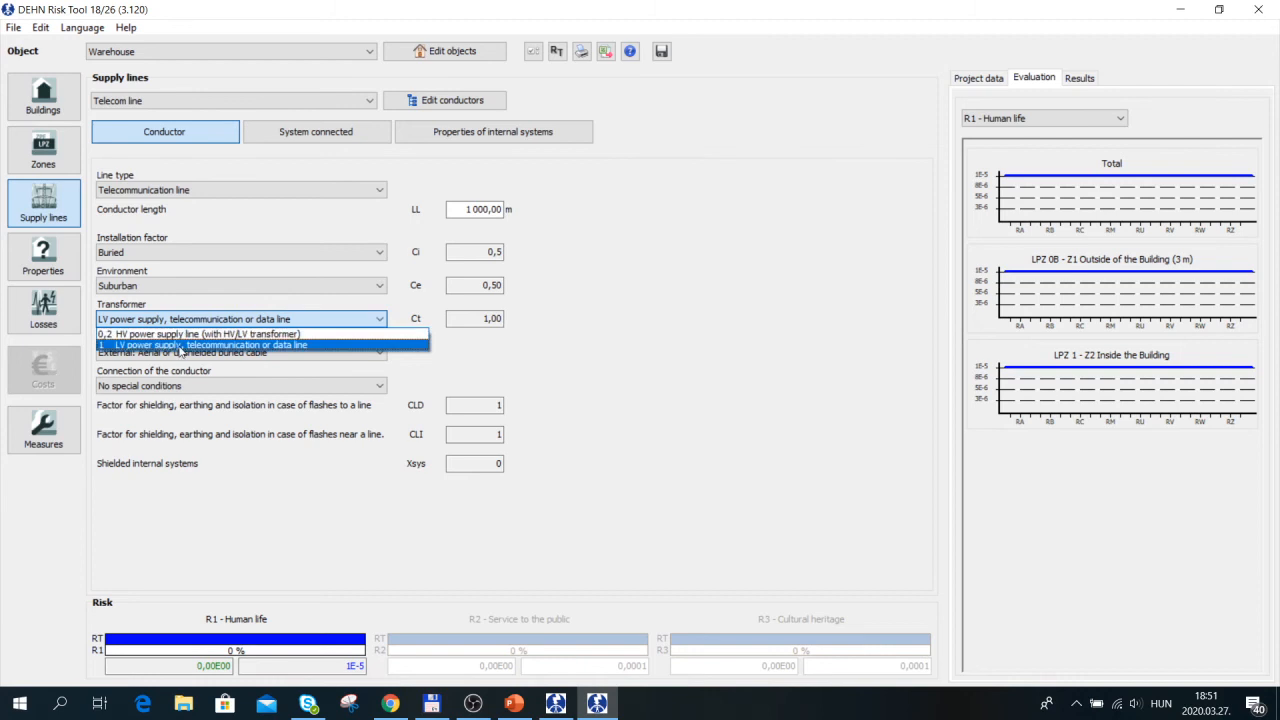
click(182, 345)
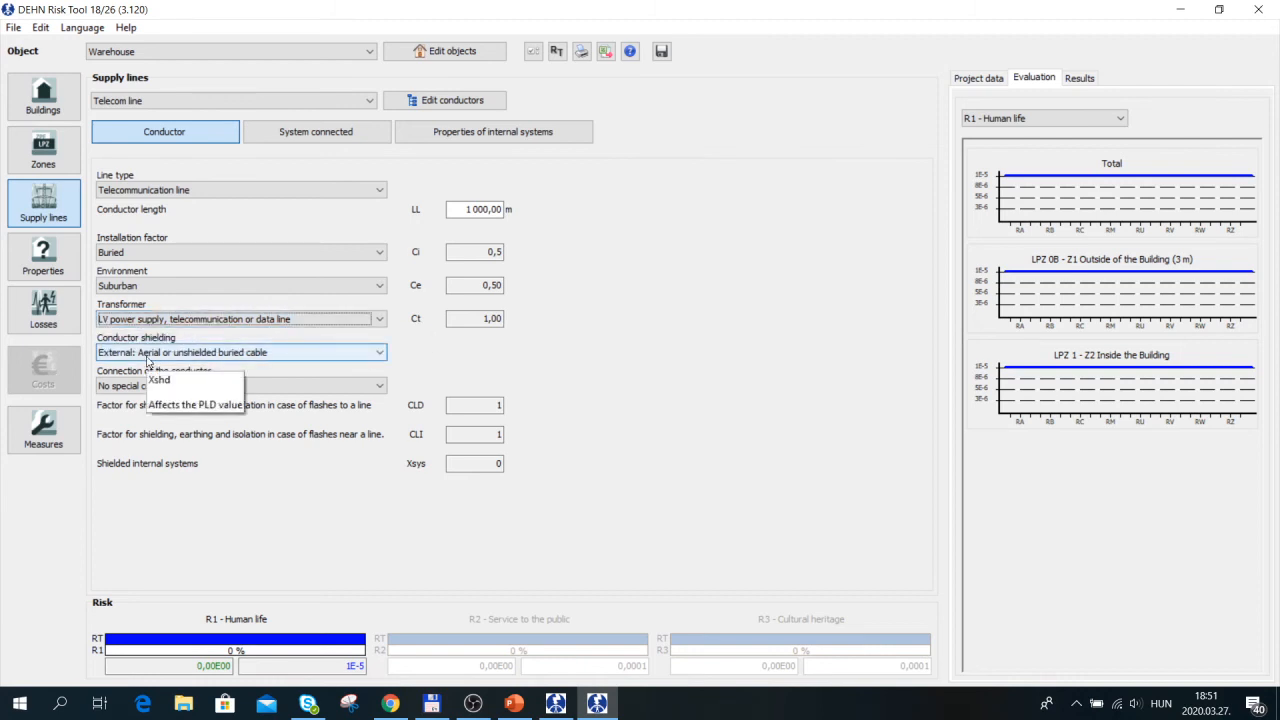
click(148, 356)
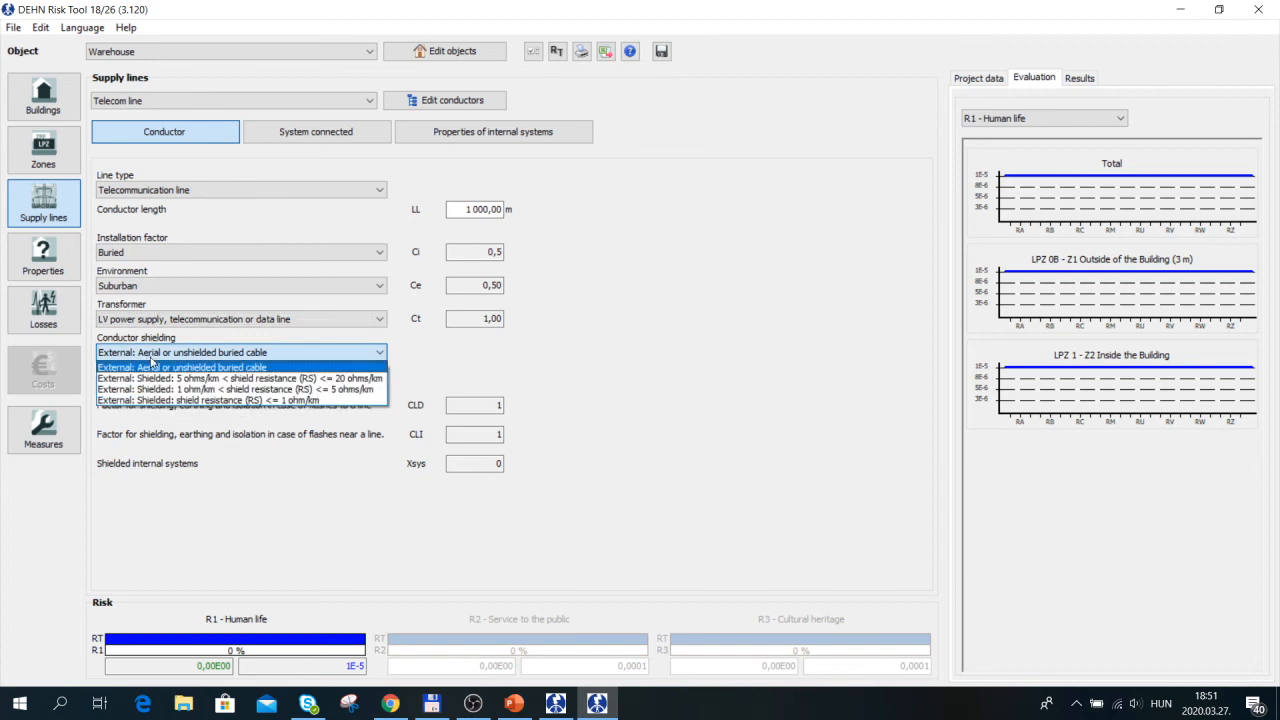
click(152, 362)
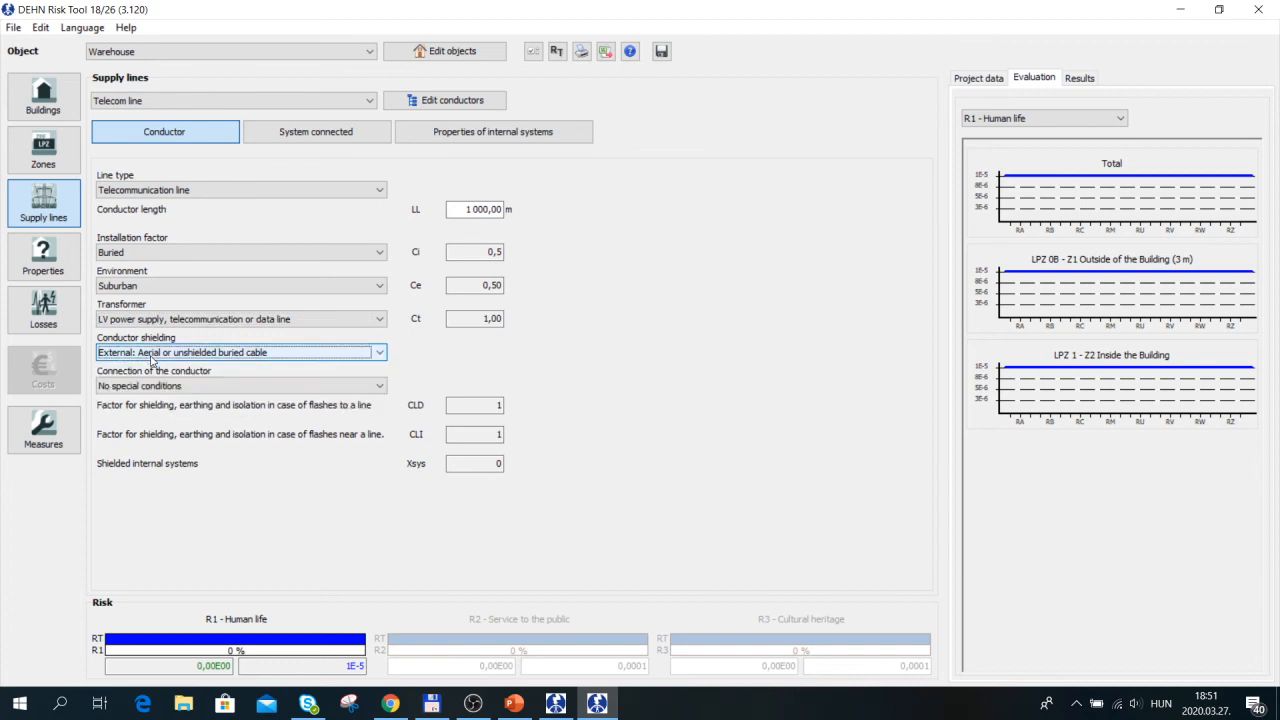
click(152, 356)
click(172, 367)
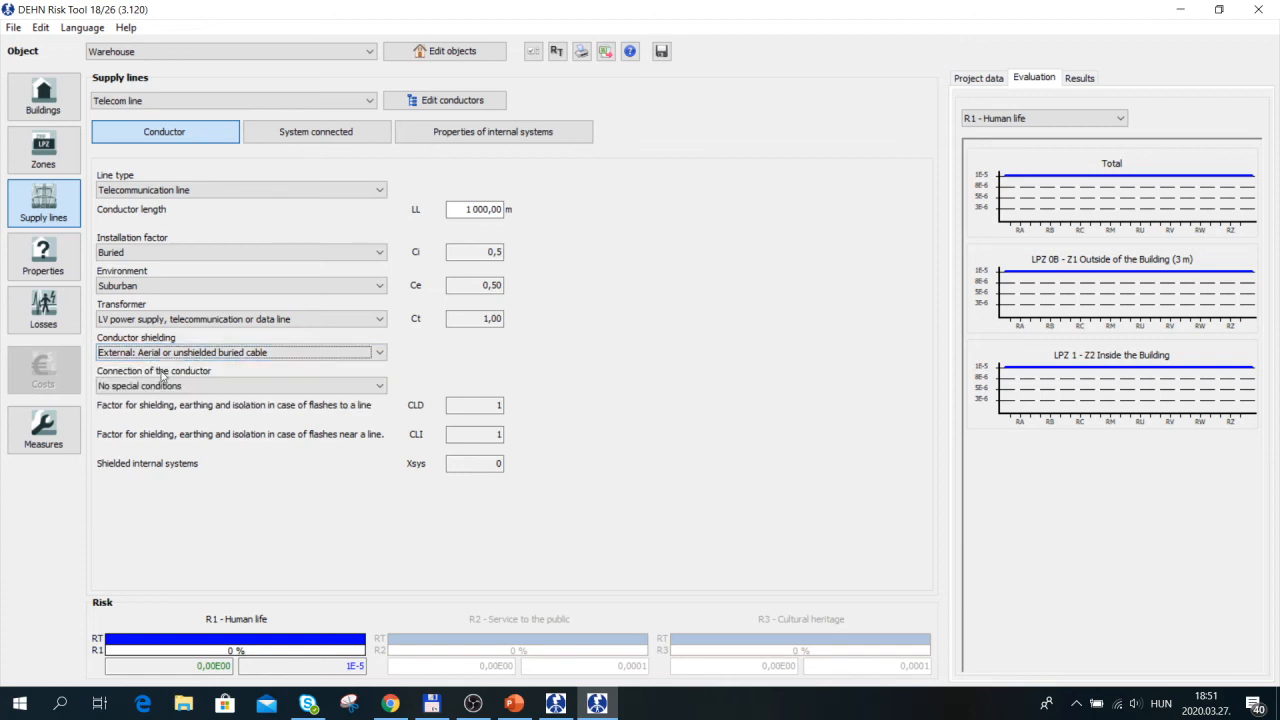
click(157, 388)
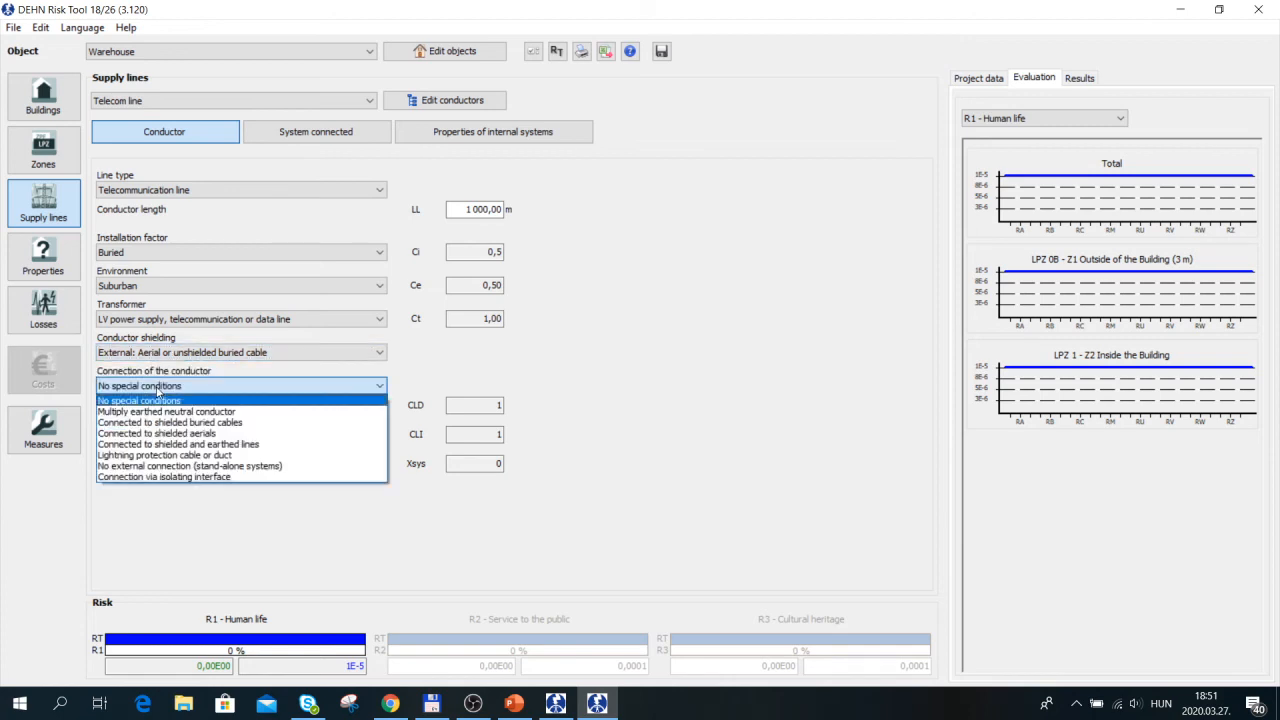
click(160, 390)
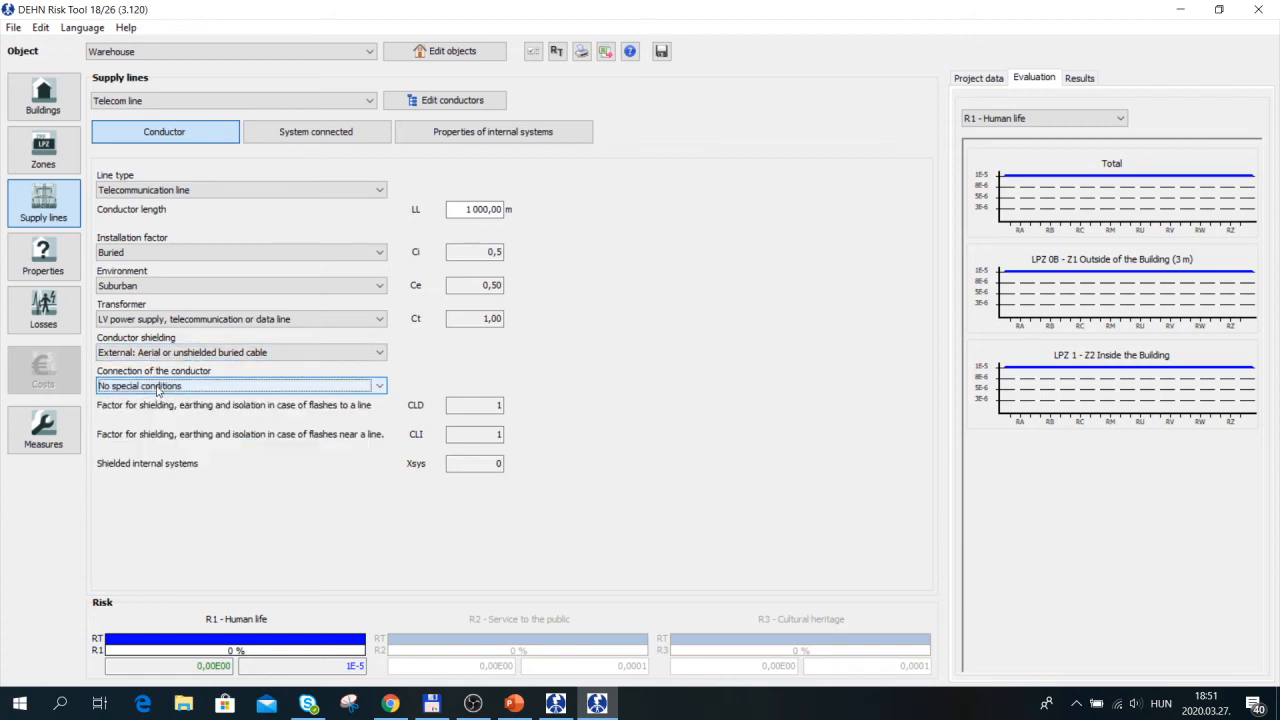
- Define the Telecom line's connected system as a simple structure with length, width and height set to 0 m
click(316, 137)
click(184, 248)
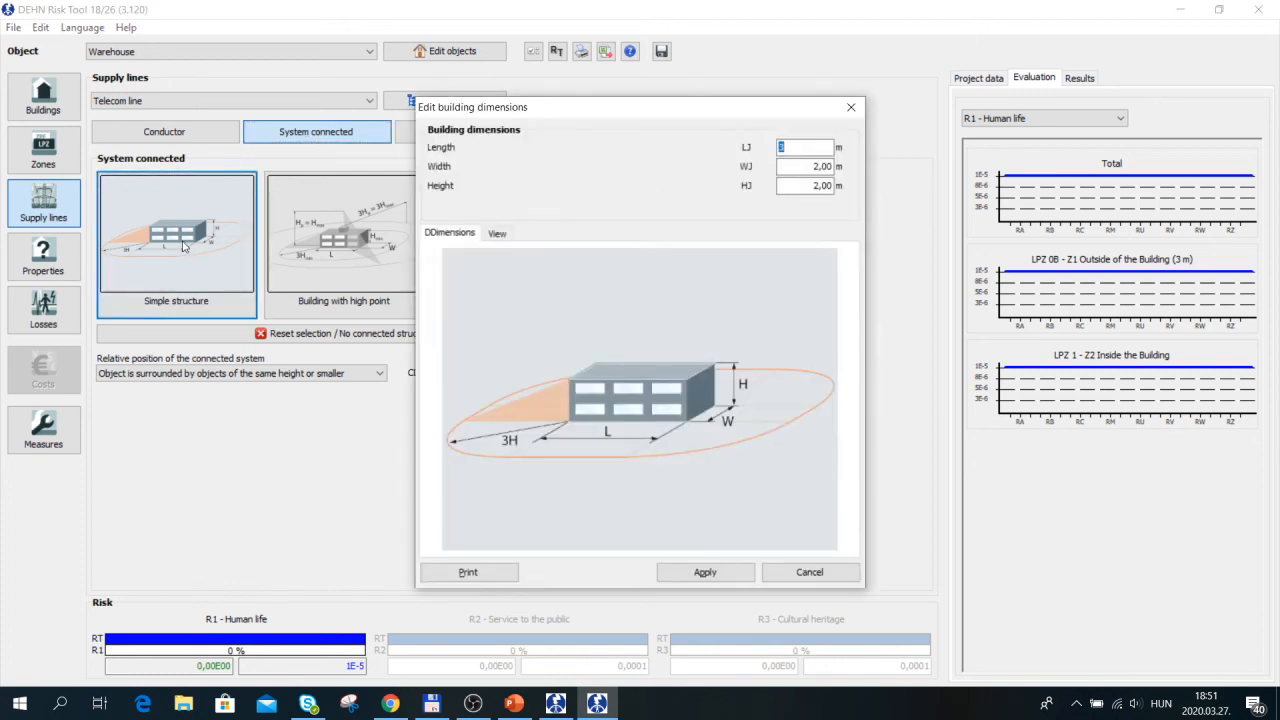
click(794, 148)
text(0)
key(Tab)
text(0)
drag(793, 186, 757, 186)
text(0)
click(728, 573)
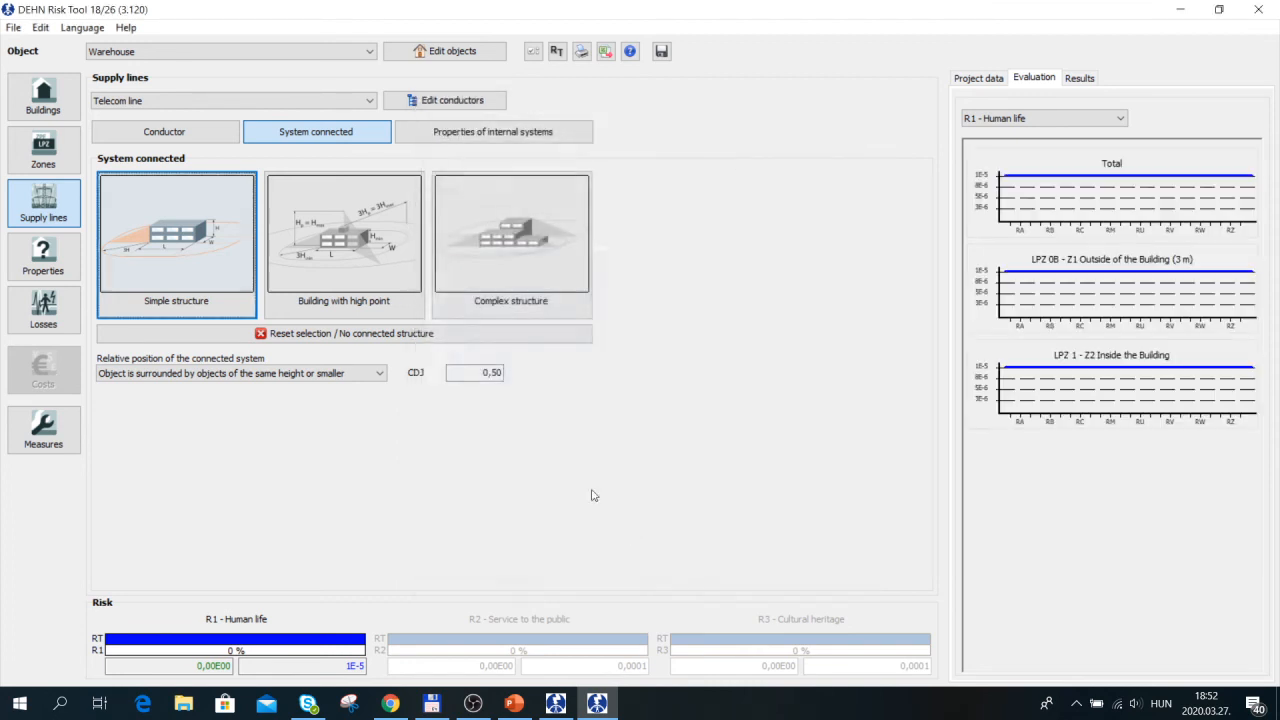
- Set the Telecom line's rated impulse withstand voltage to Uw <= 1.0 kV for both zone Z1 outside and zone Z2 inside the building
click(442, 135)
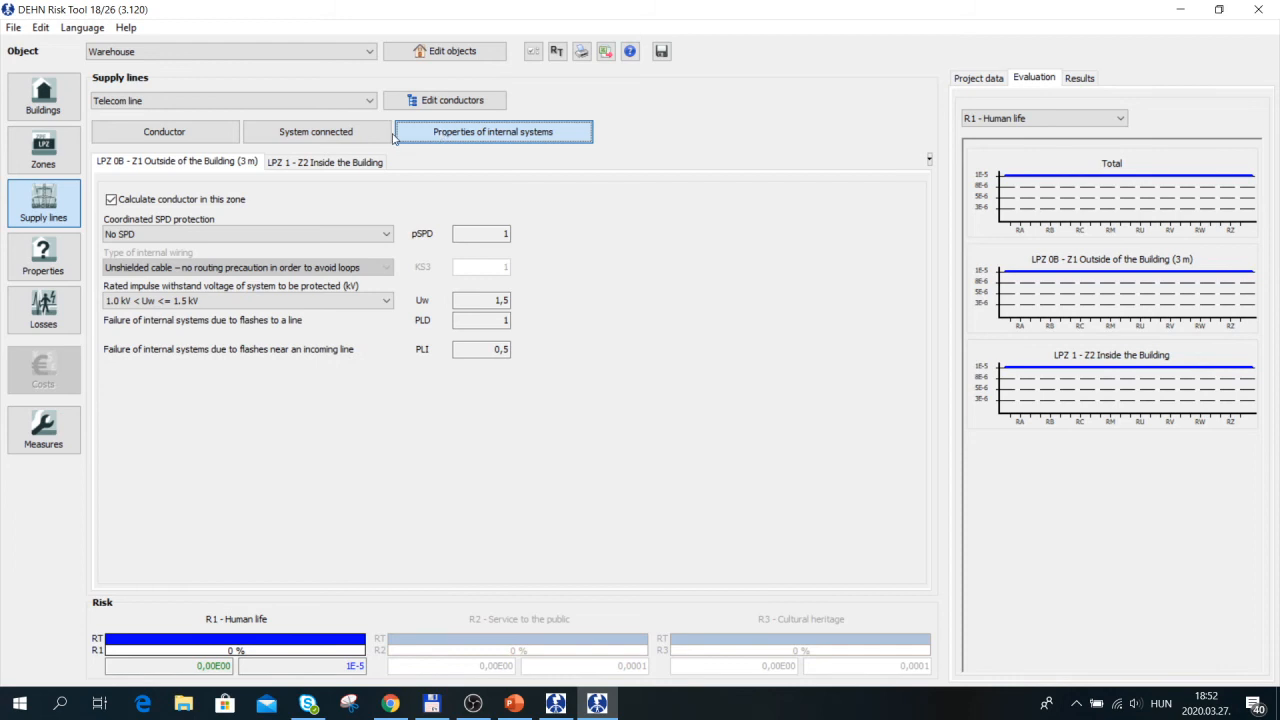
click(131, 306)
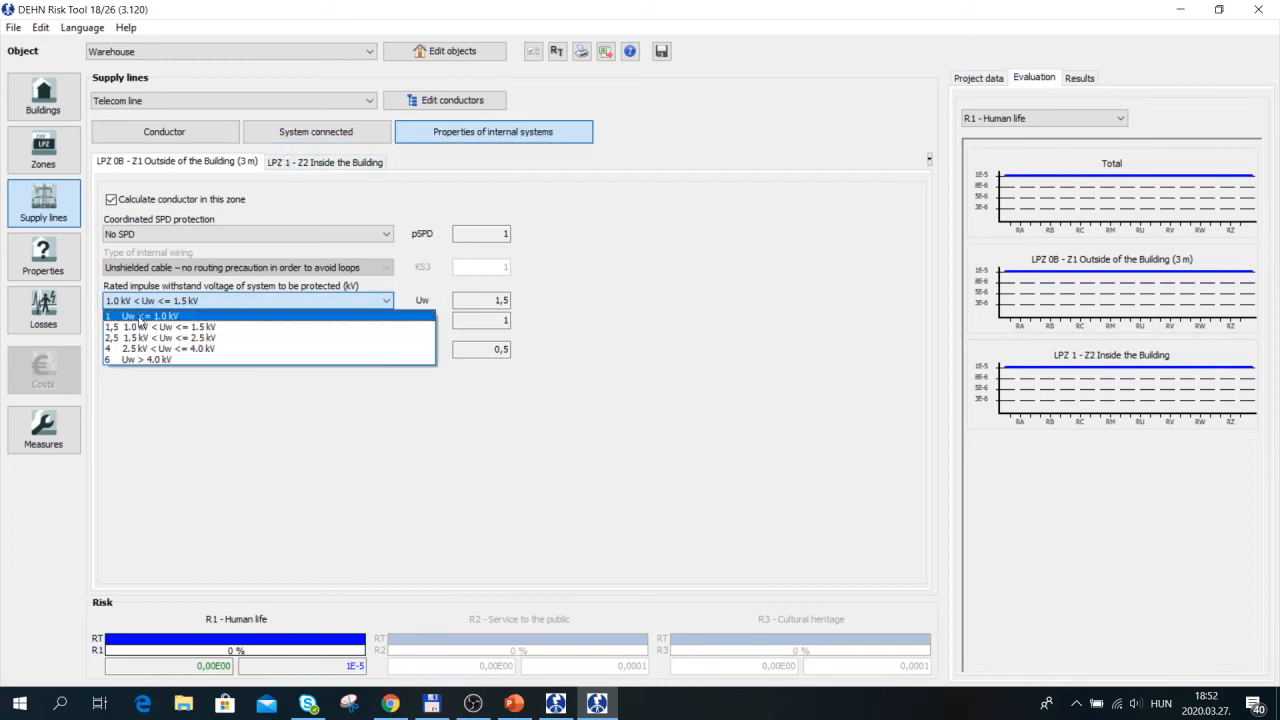
click(140, 313)
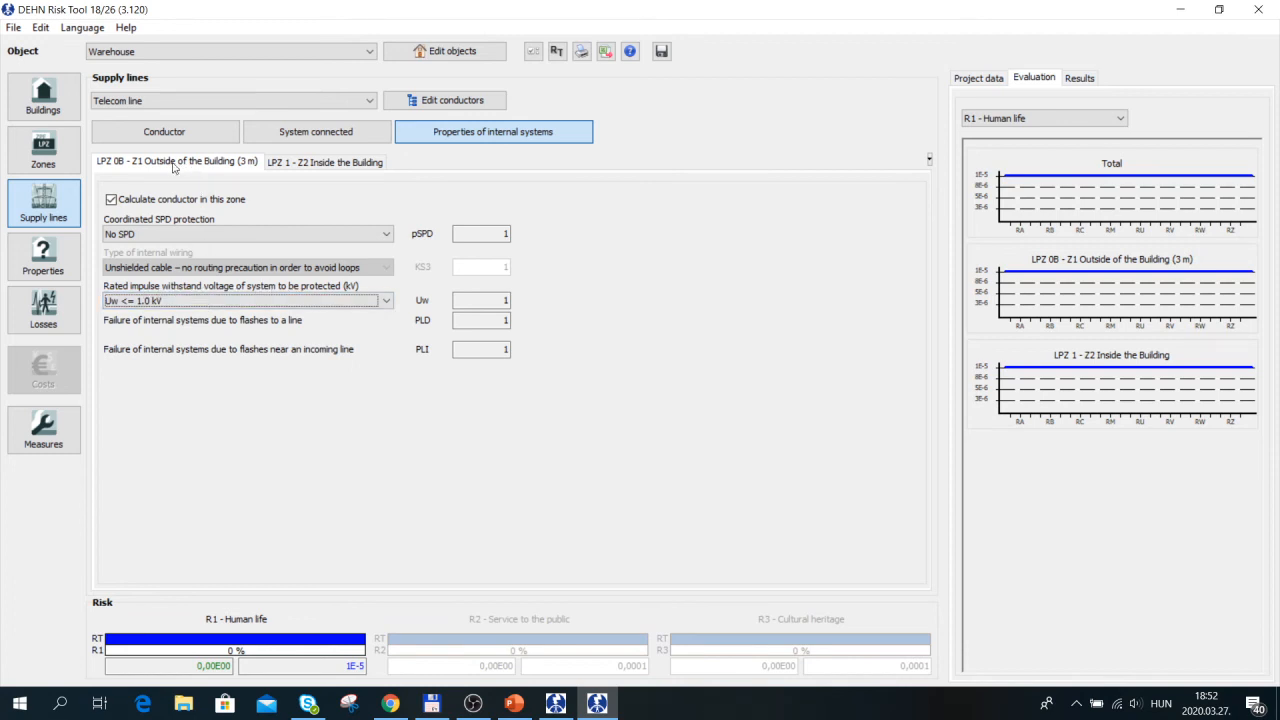
click(310, 167)
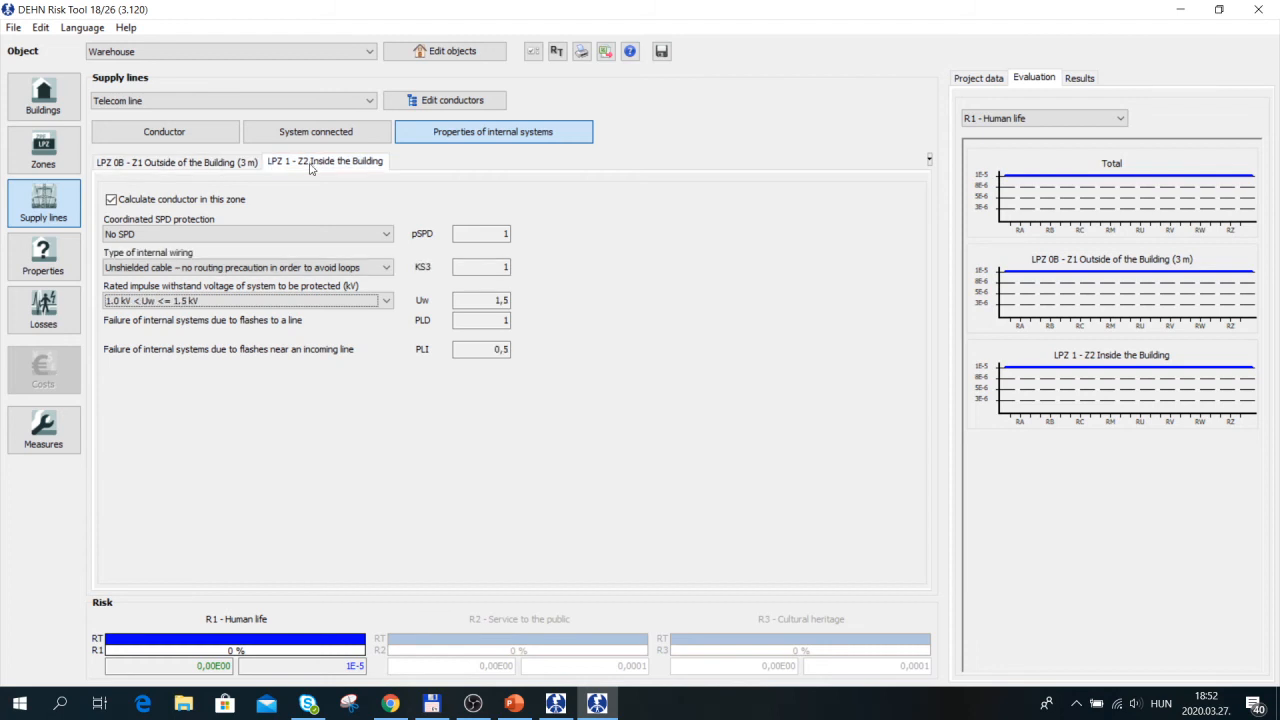
click(190, 301)
click(180, 318)
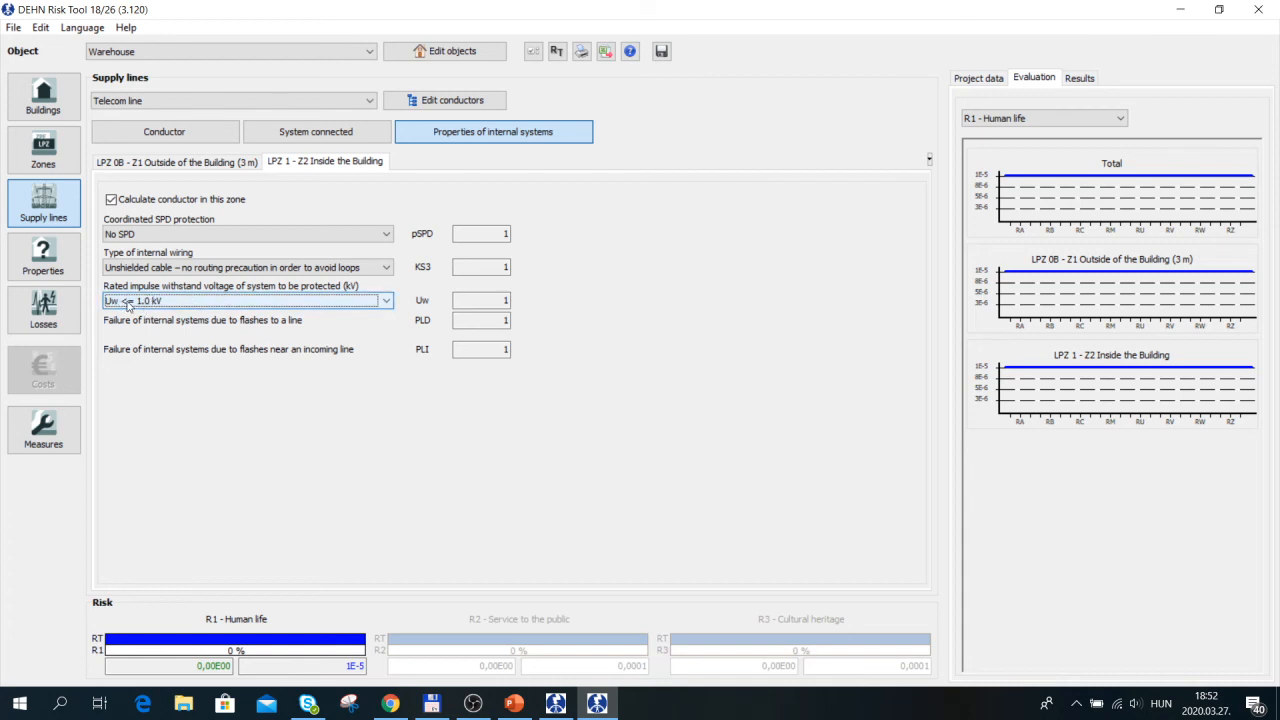
- Review the 0,4 kV supply line's internal system properties in zone Z2 and return to the Telecom line
click(155, 101)
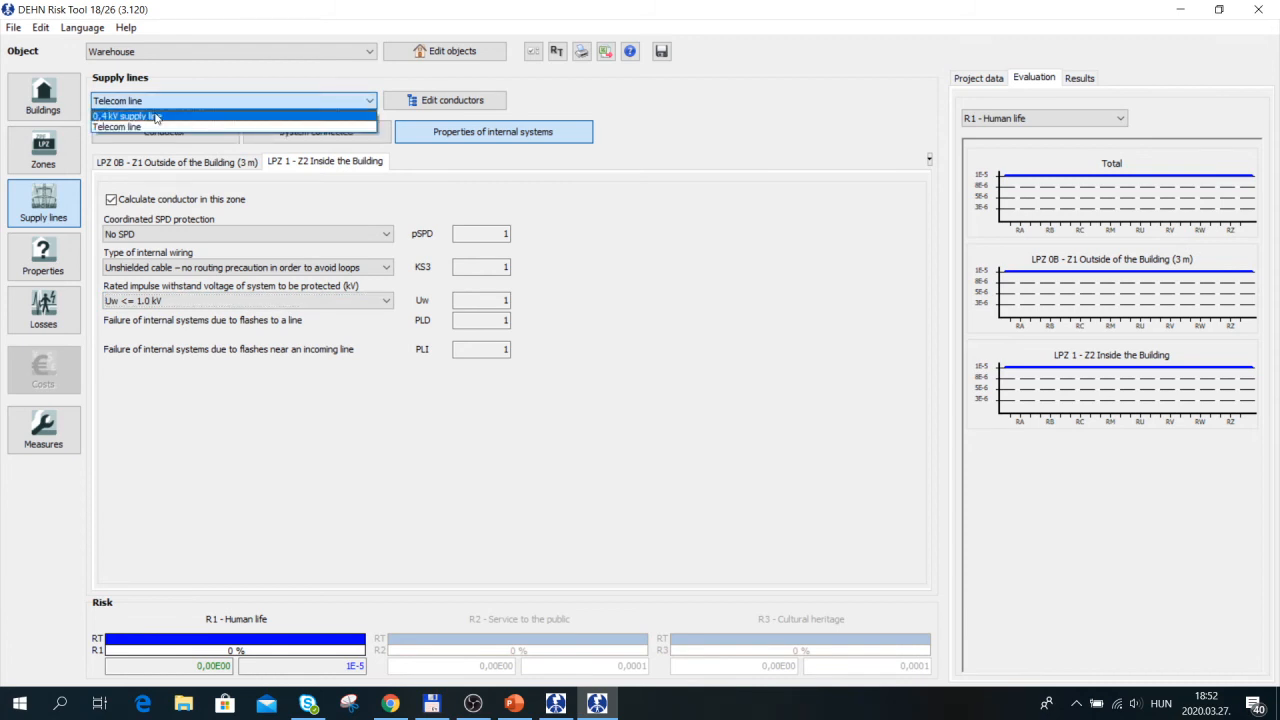
click(158, 115)
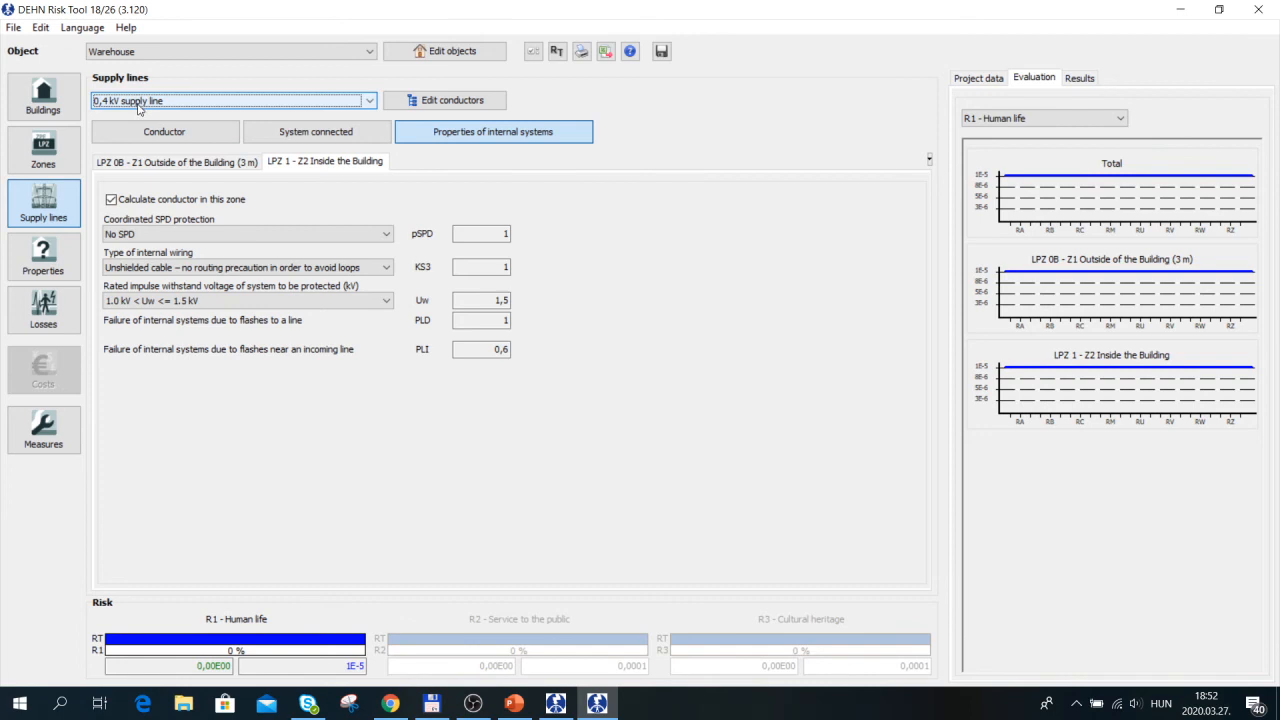
click(139, 103)
click(140, 127)
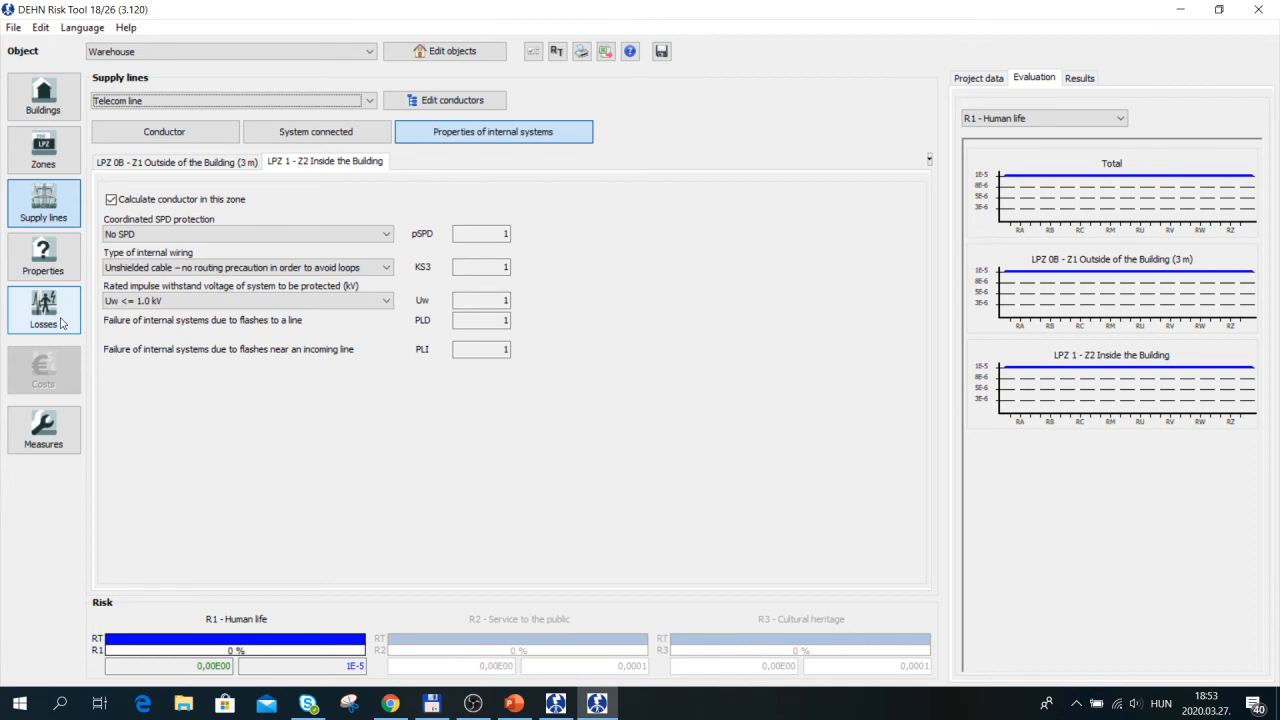
- Keep zone Z1's soil type as Agriculturally used area, concrete, and set zone Z2's floor type to Marble, ceramics
click(52, 253)
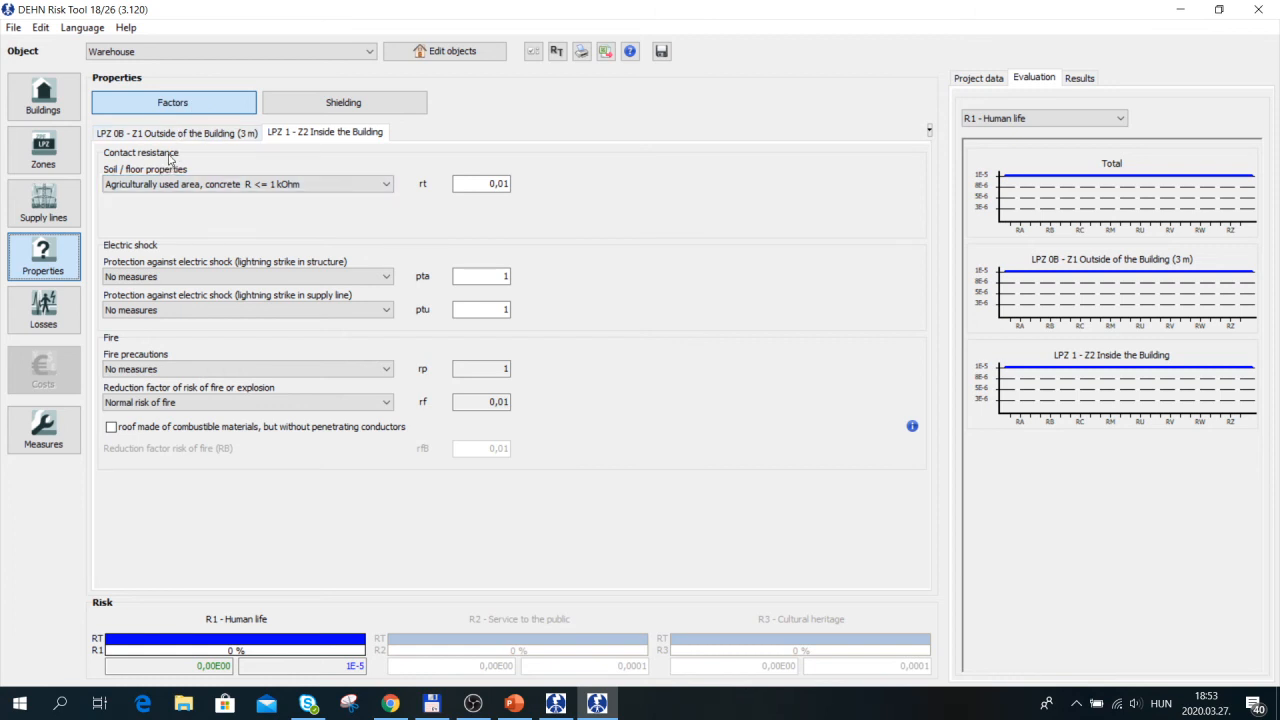
click(156, 136)
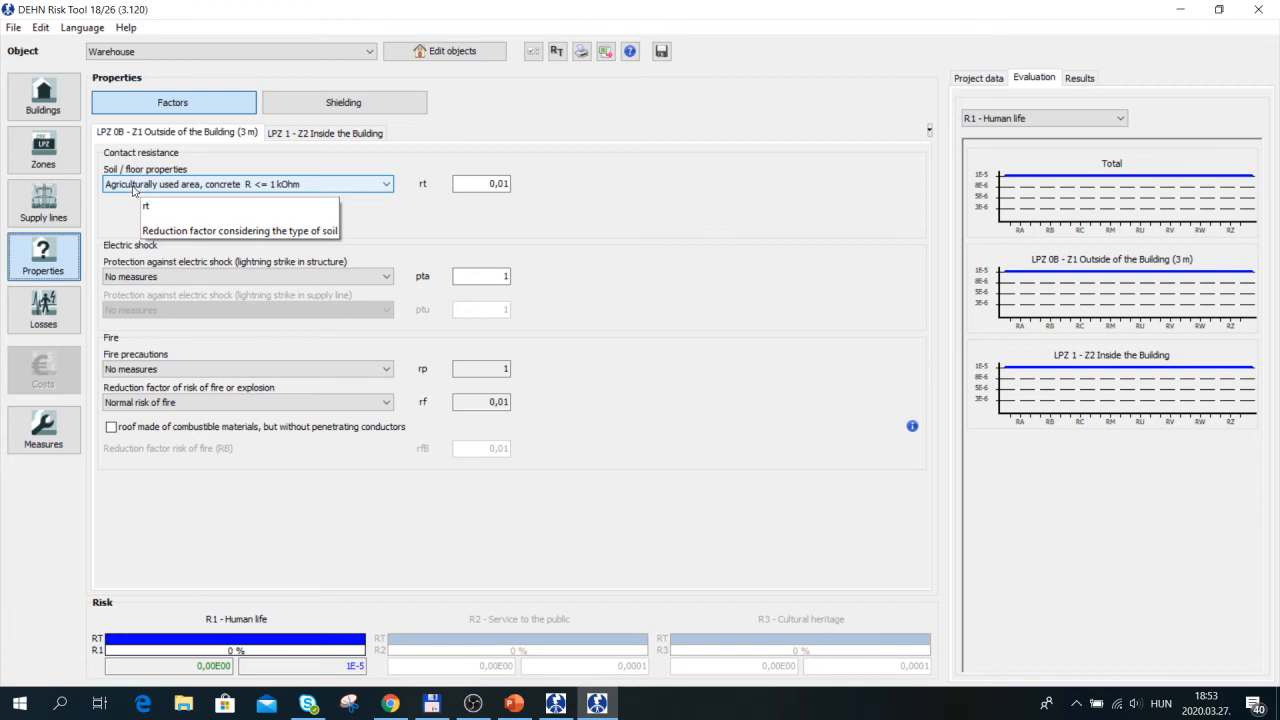
click(137, 188)
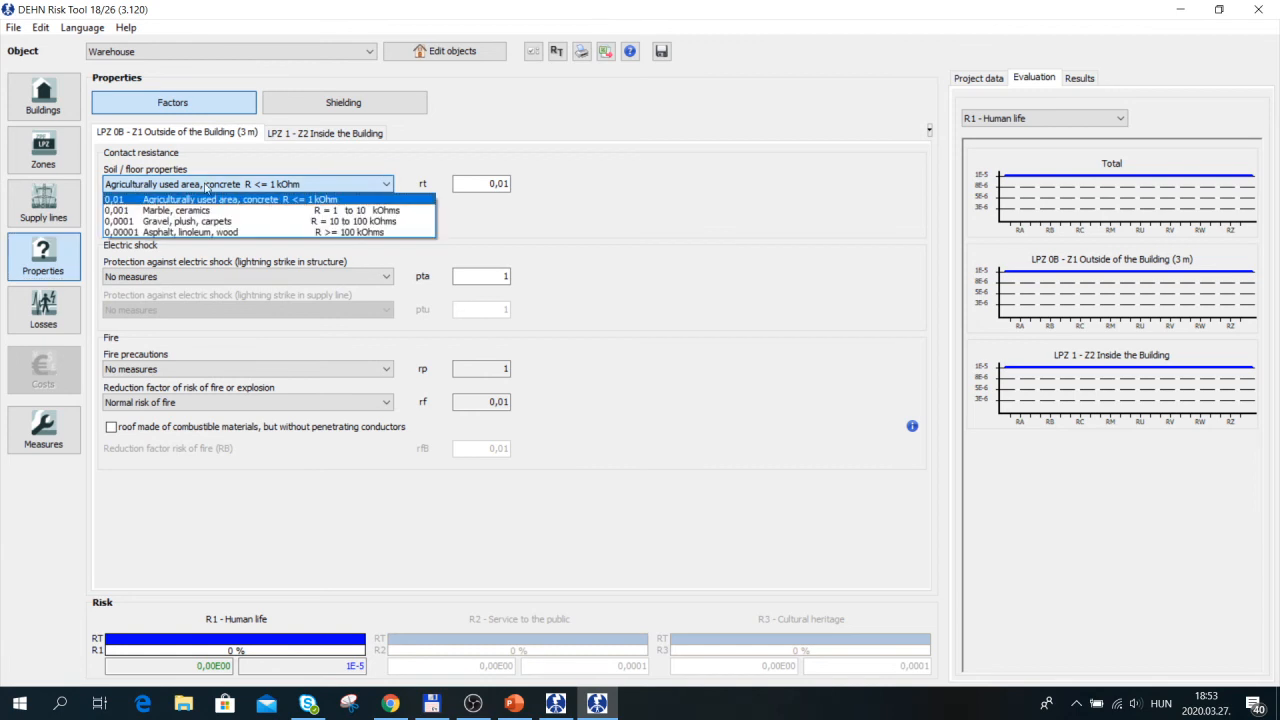
click(207, 188)
click(334, 135)
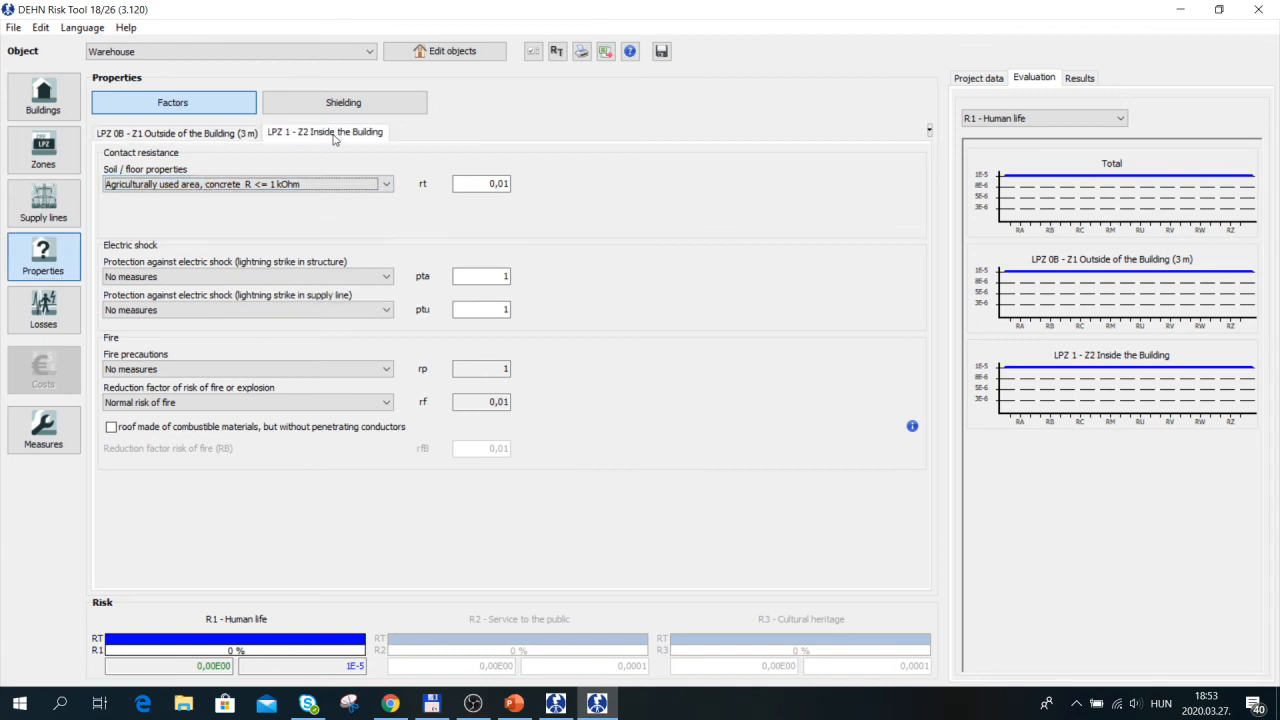
click(210, 188)
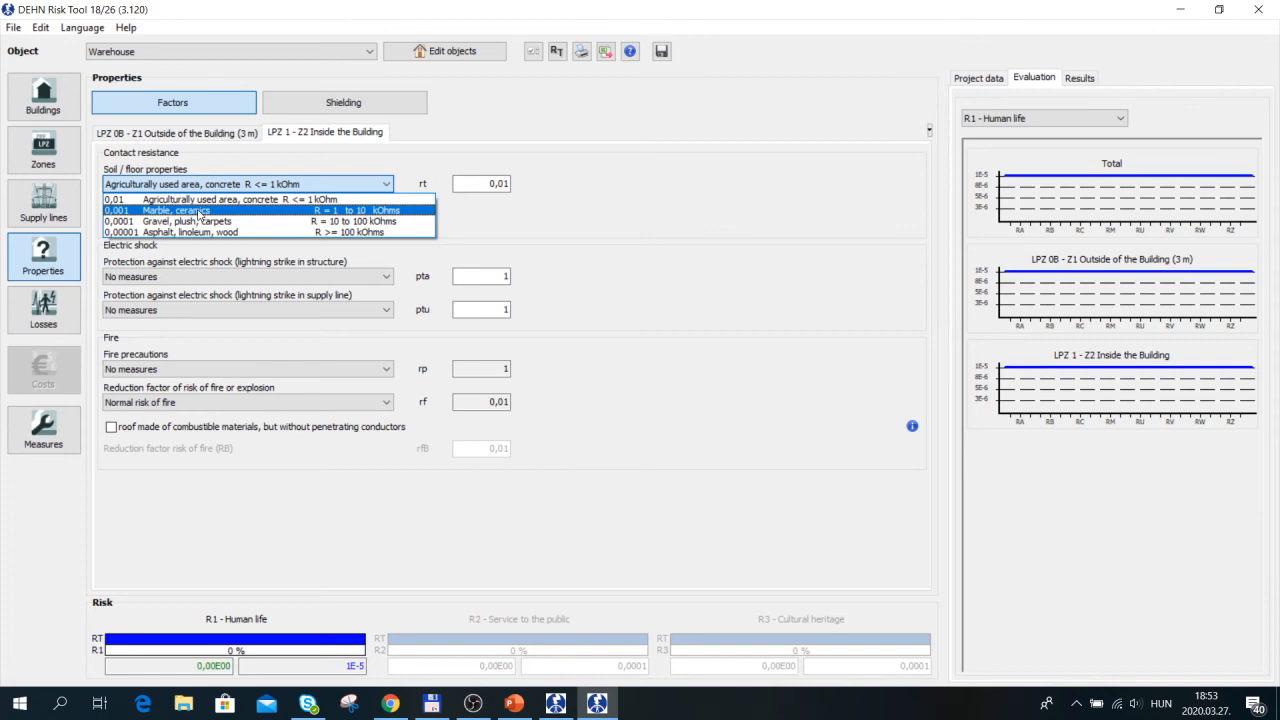
click(199, 211)
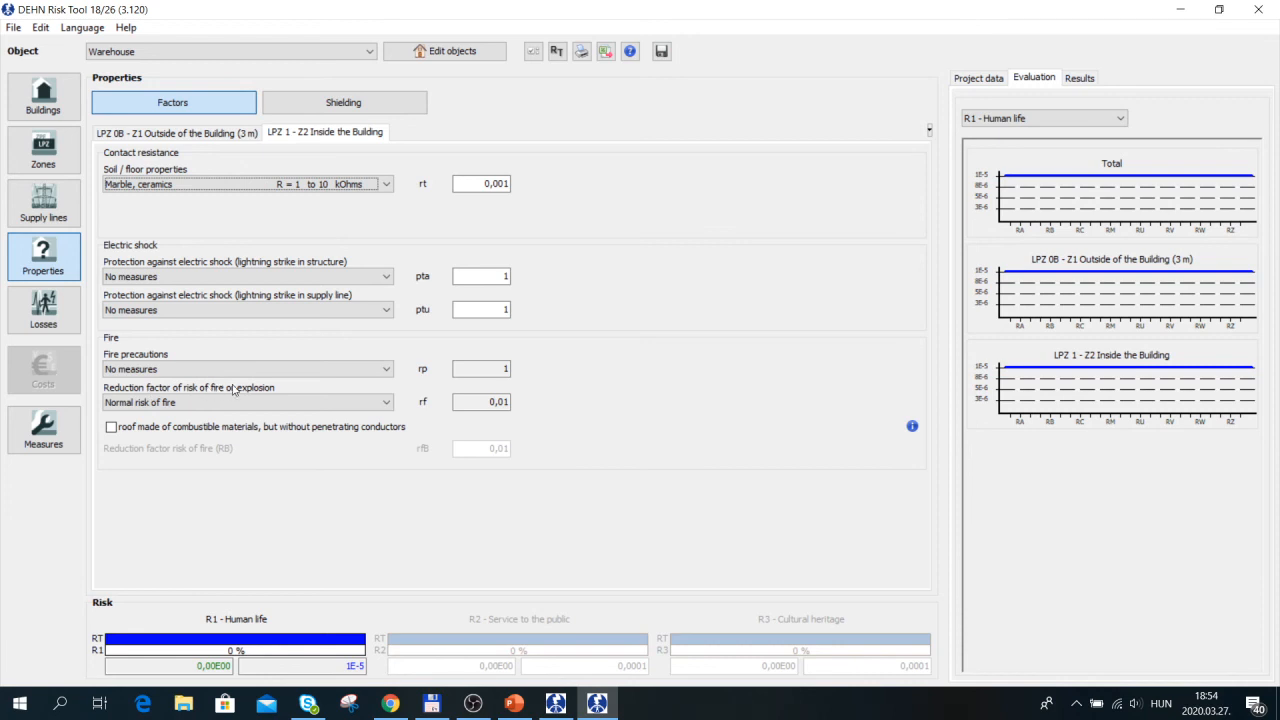
- Keep Normal risk of fire for zone Z2 and enable the option for a combustible roof without penetrating conductors
click(174, 404)
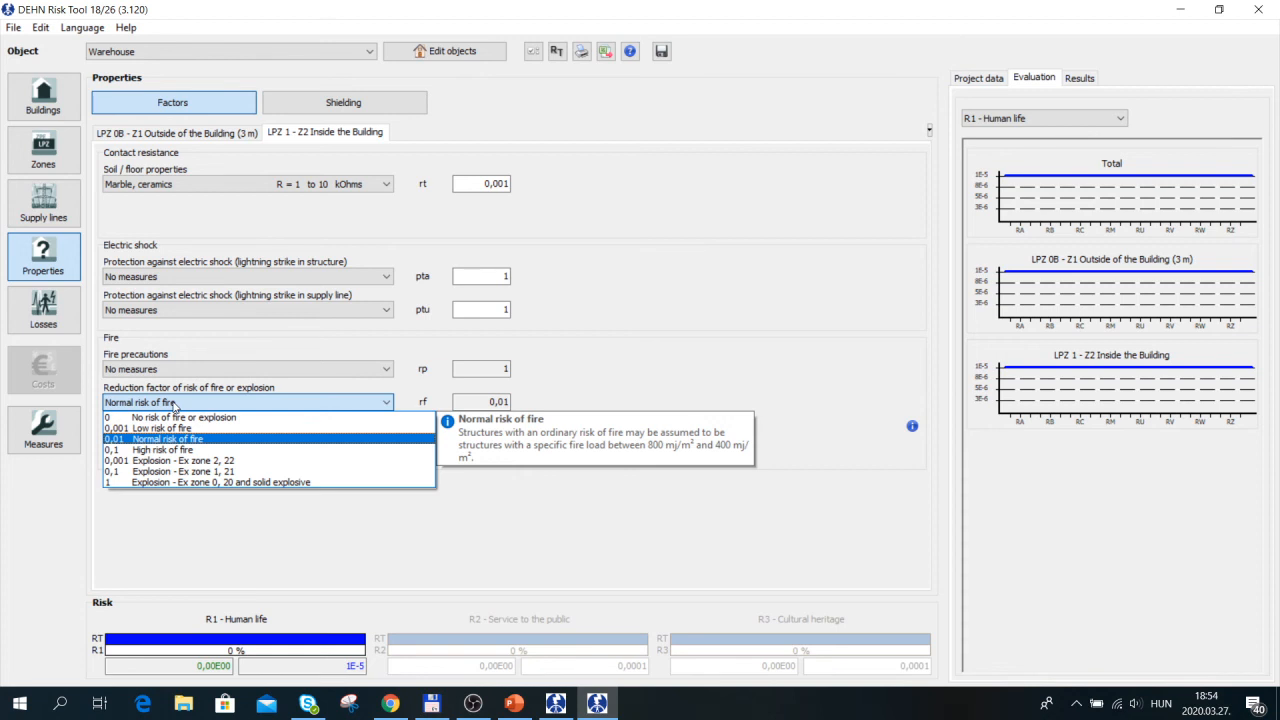
click(174, 404)
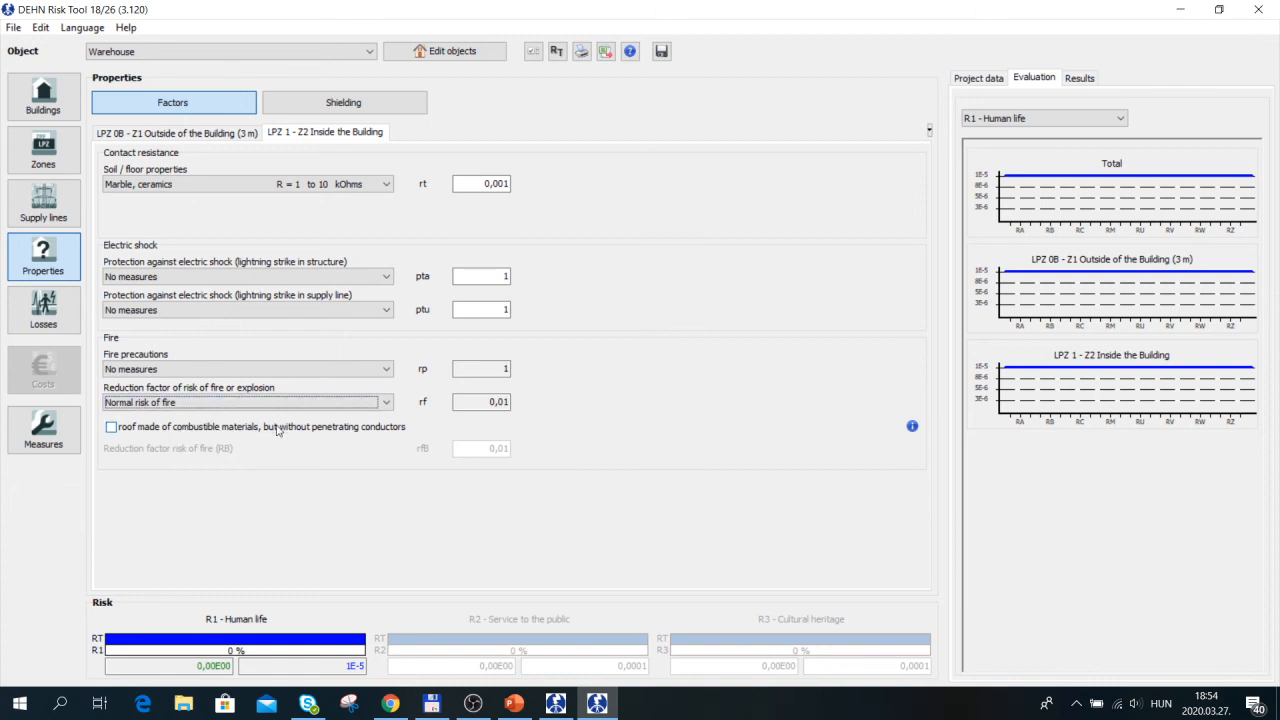
click(111, 428)
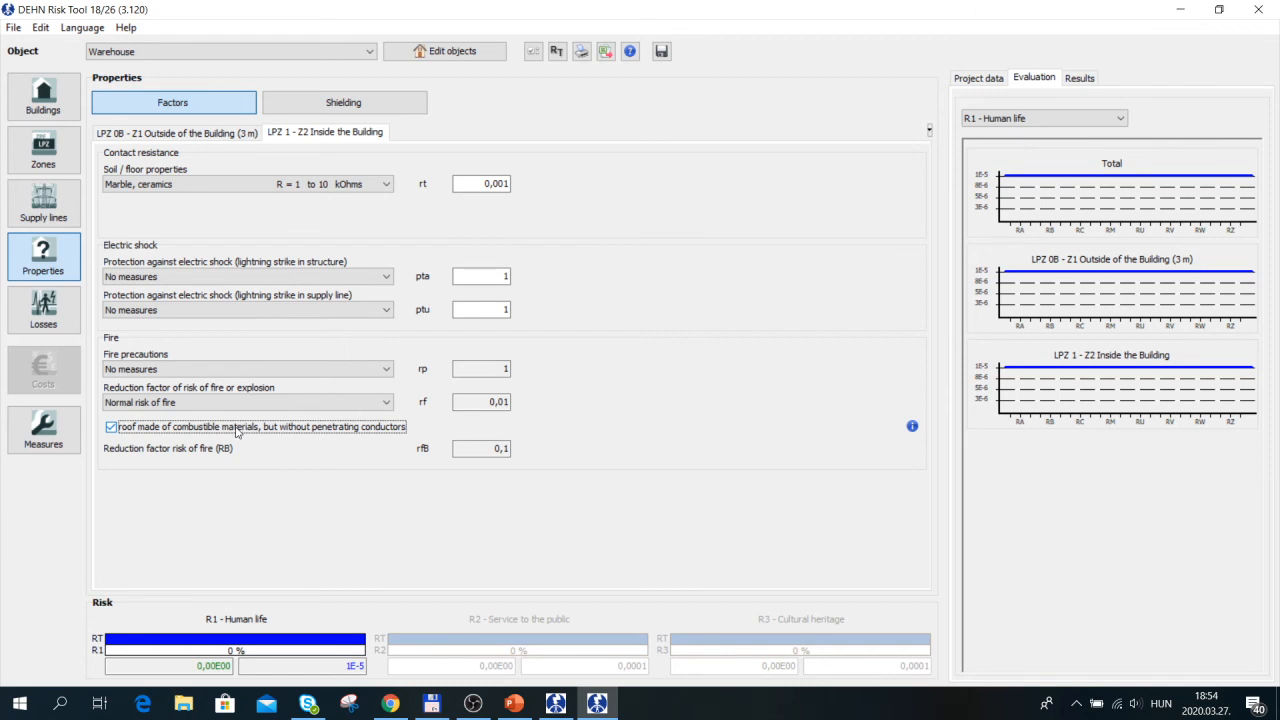
- Set the fire or explosion risk of zone Z1 outside the building to No risk of fire or explosion
click(200, 132)
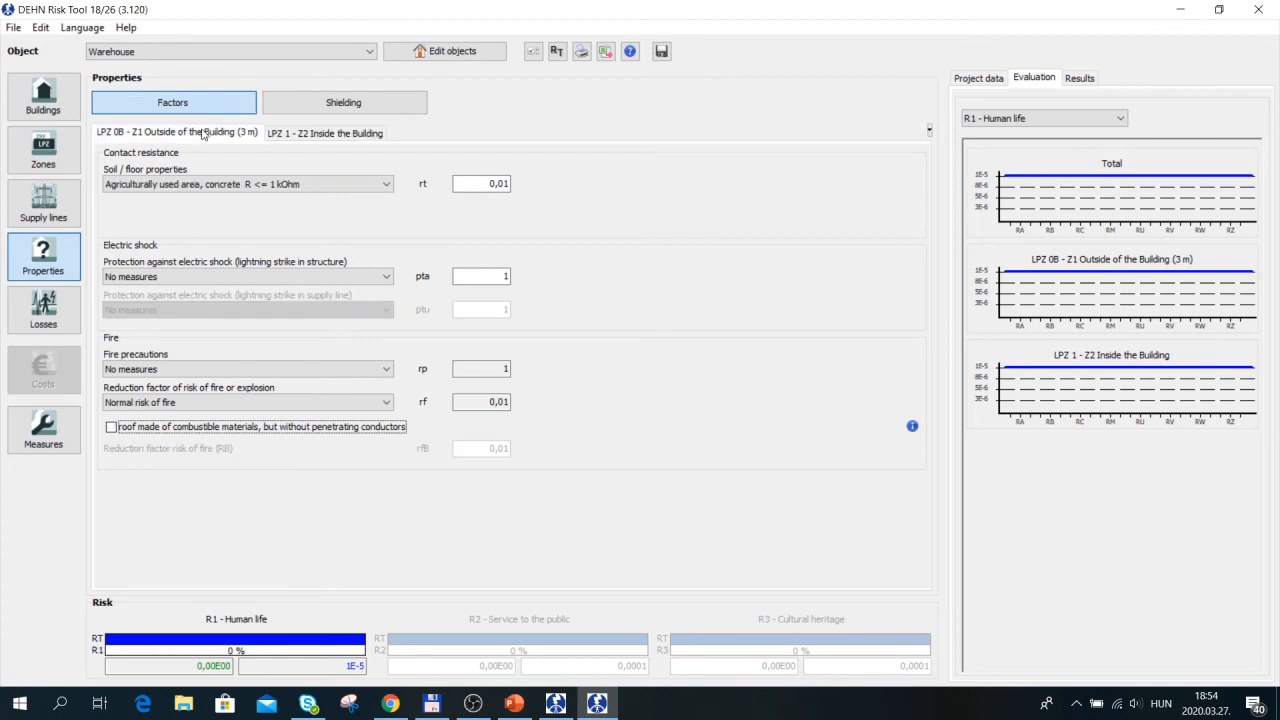
click(128, 403)
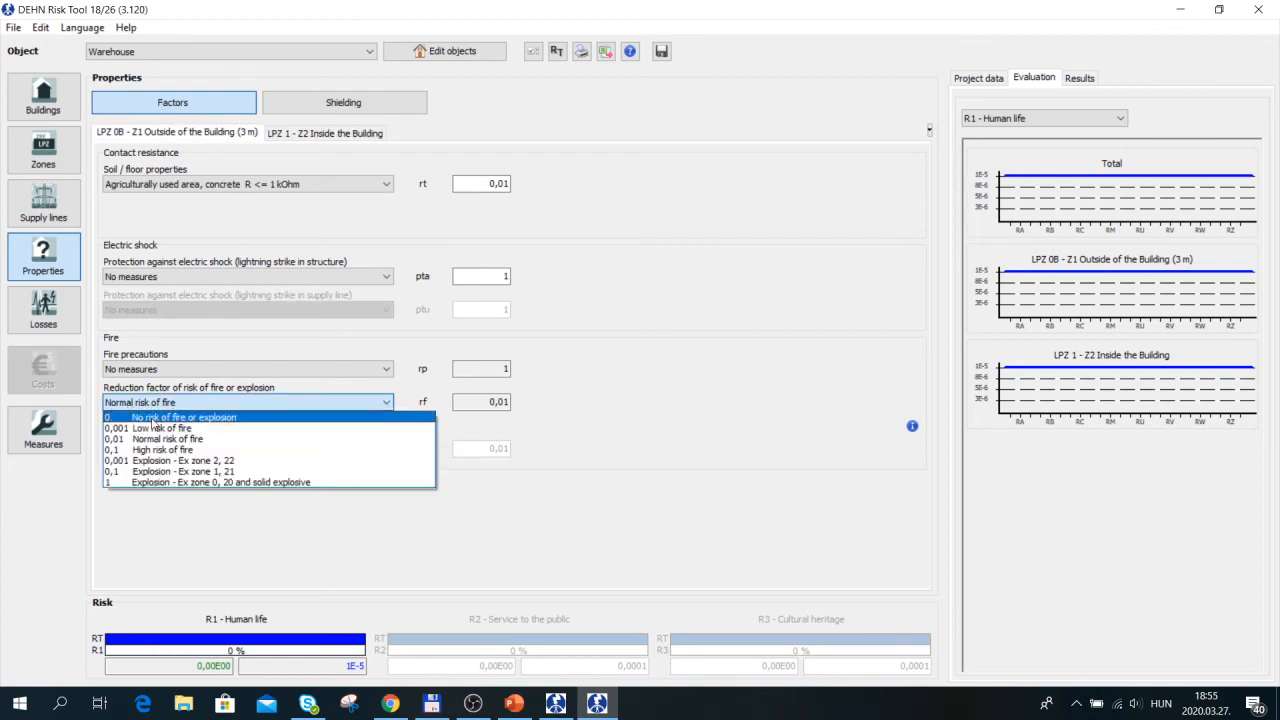
click(161, 420)
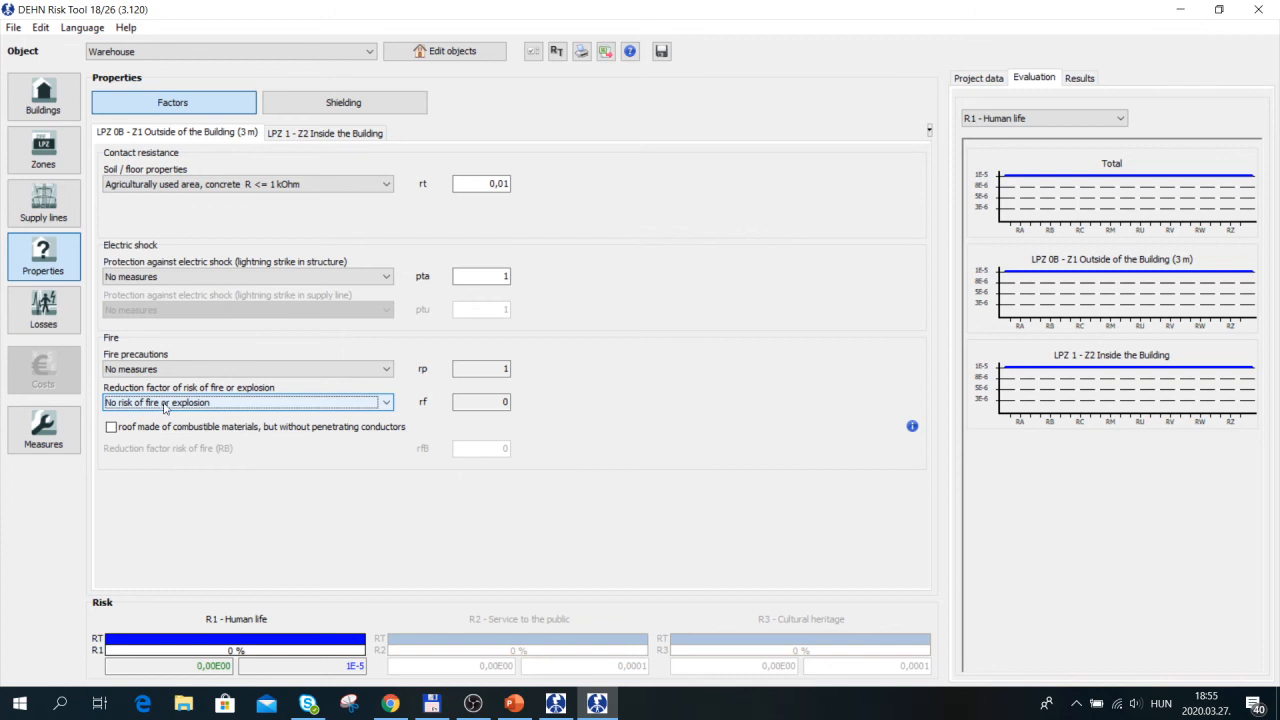
- Try the Education buildings type for the minimum LPS class in the shielding properties, reset it, and review both zones' internal spatial shielding
click(344, 104)
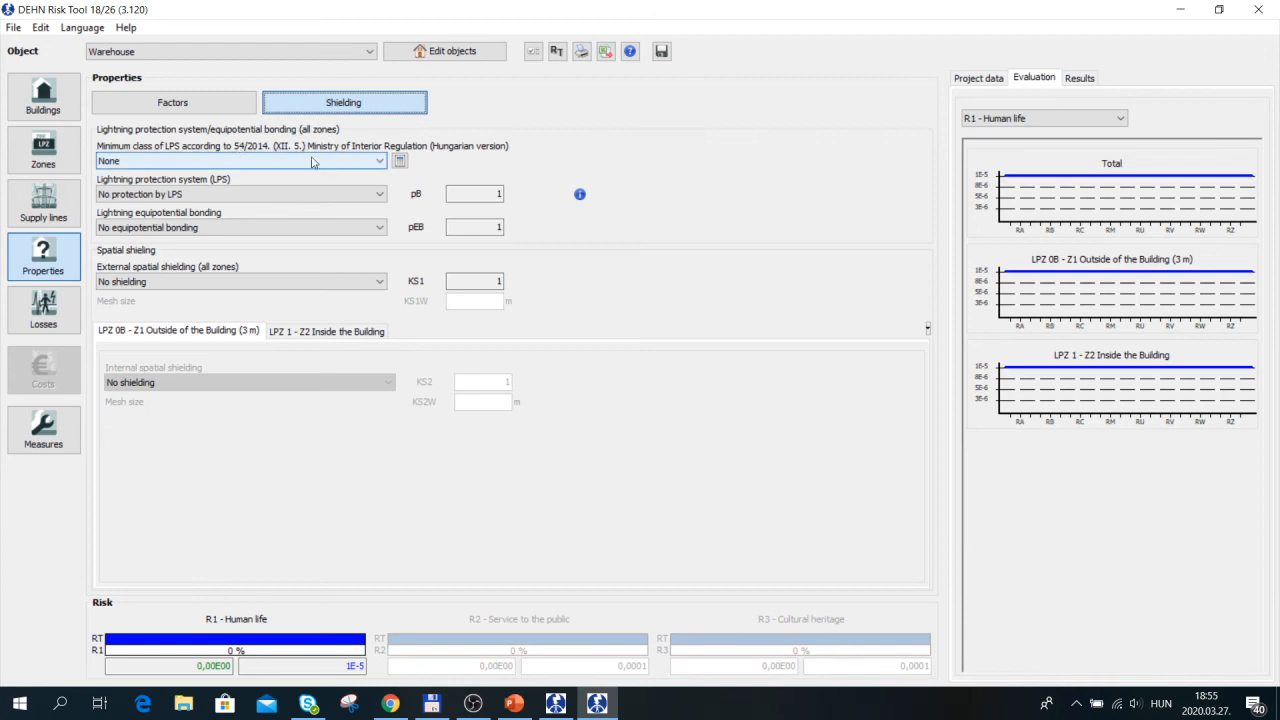
click(399, 161)
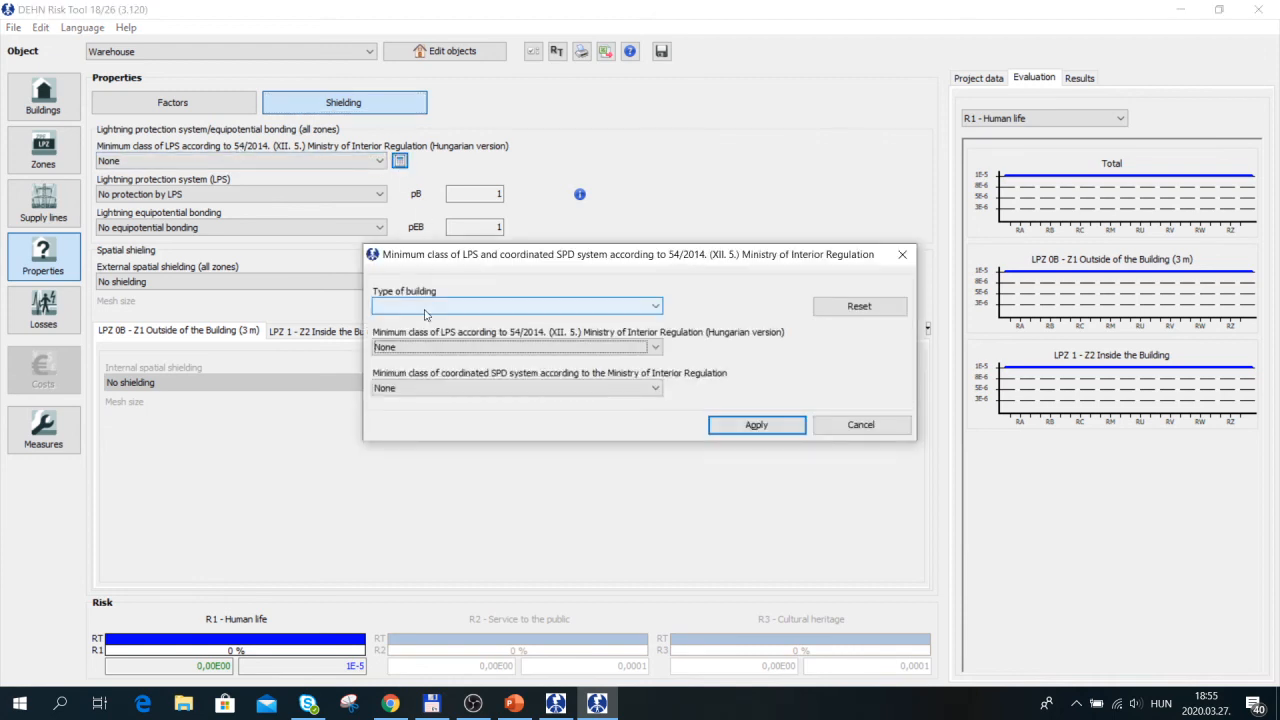
click(657, 308)
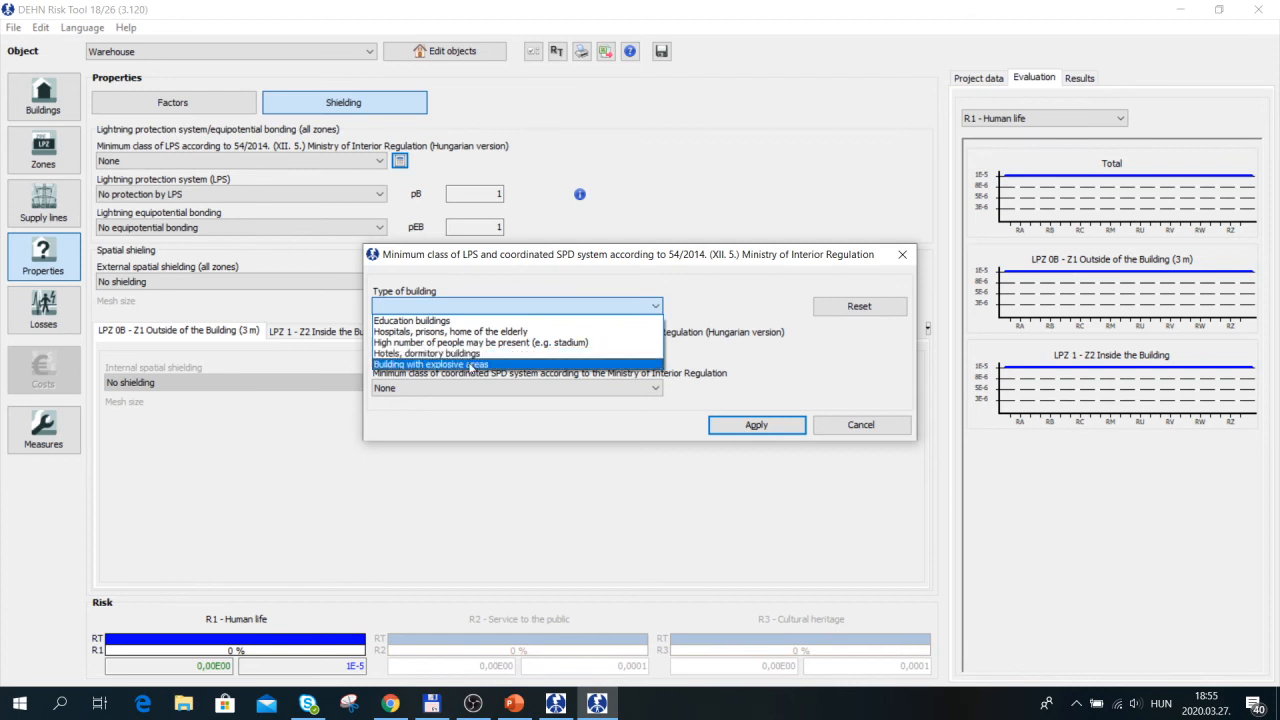
click(483, 305)
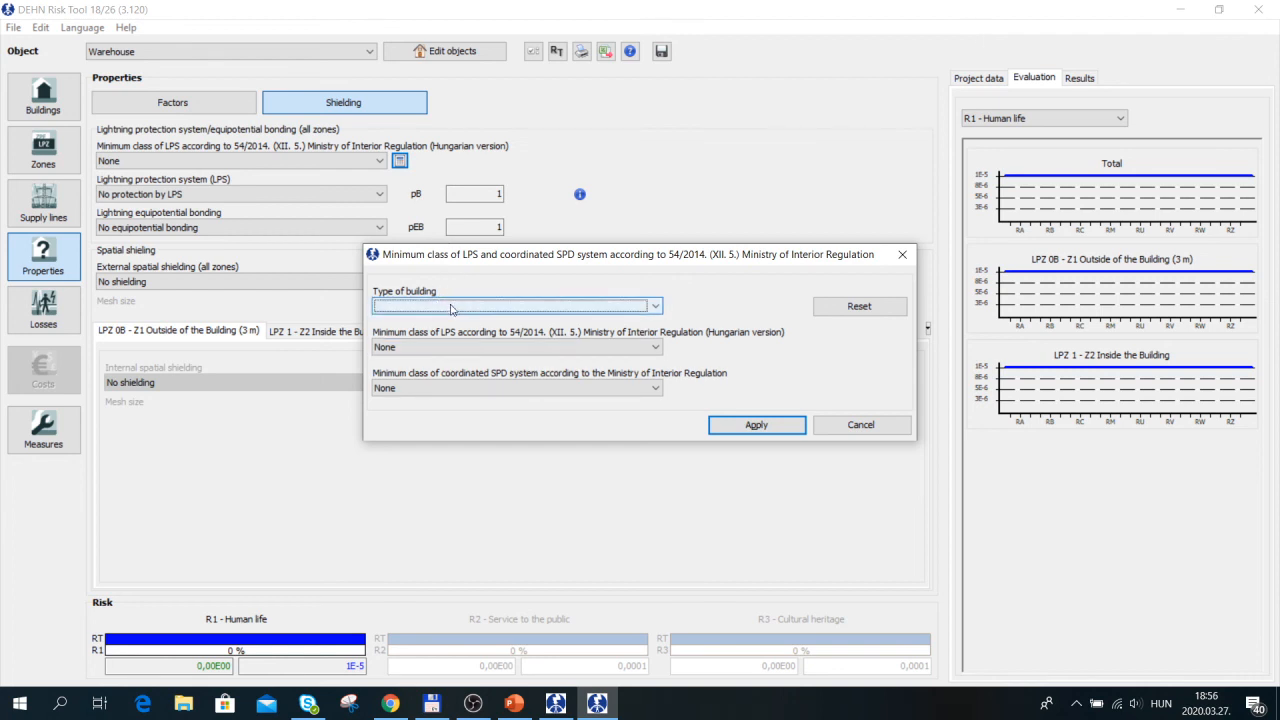
click(451, 309)
click(439, 322)
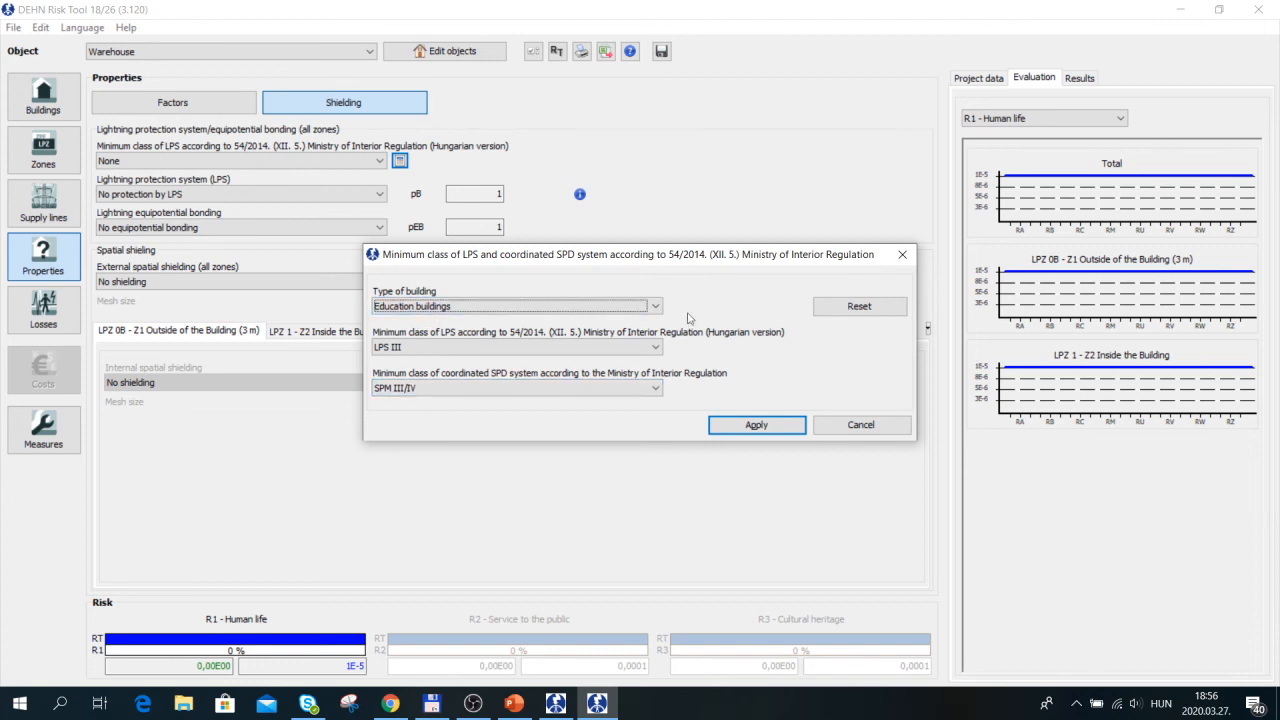
click(856, 312)
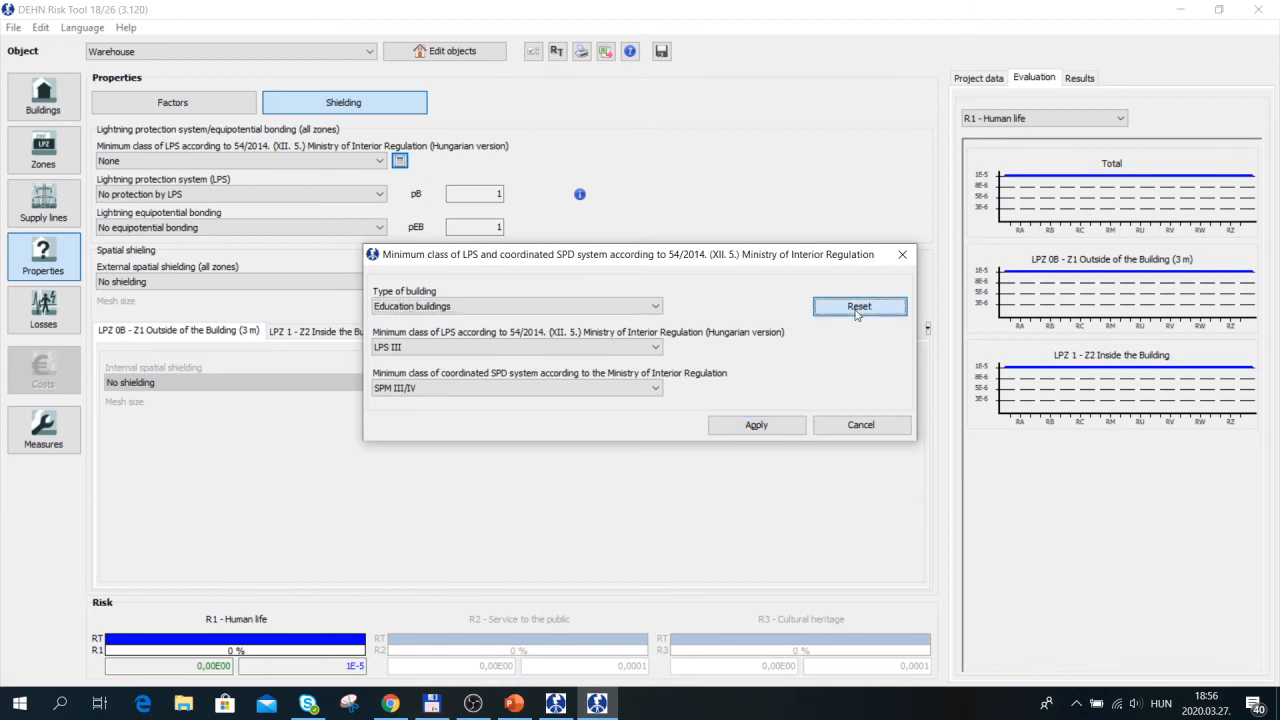
click(756, 425)
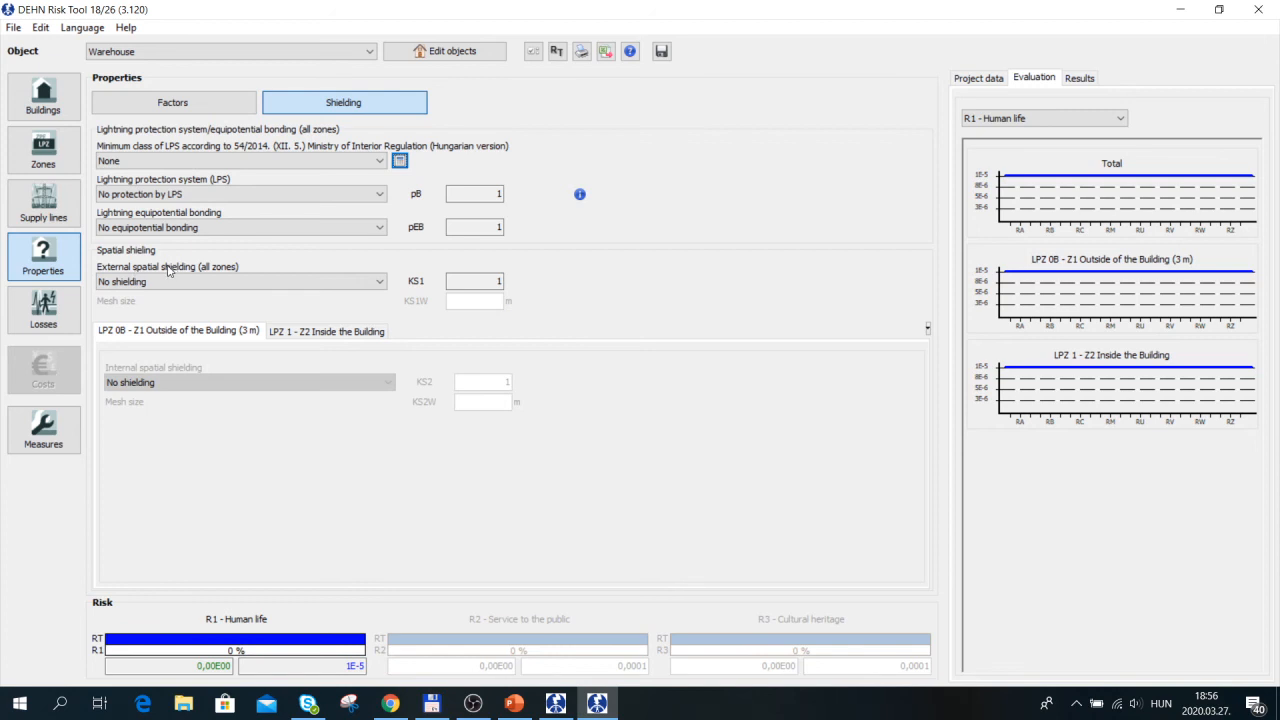
click(226, 331)
click(326, 331)
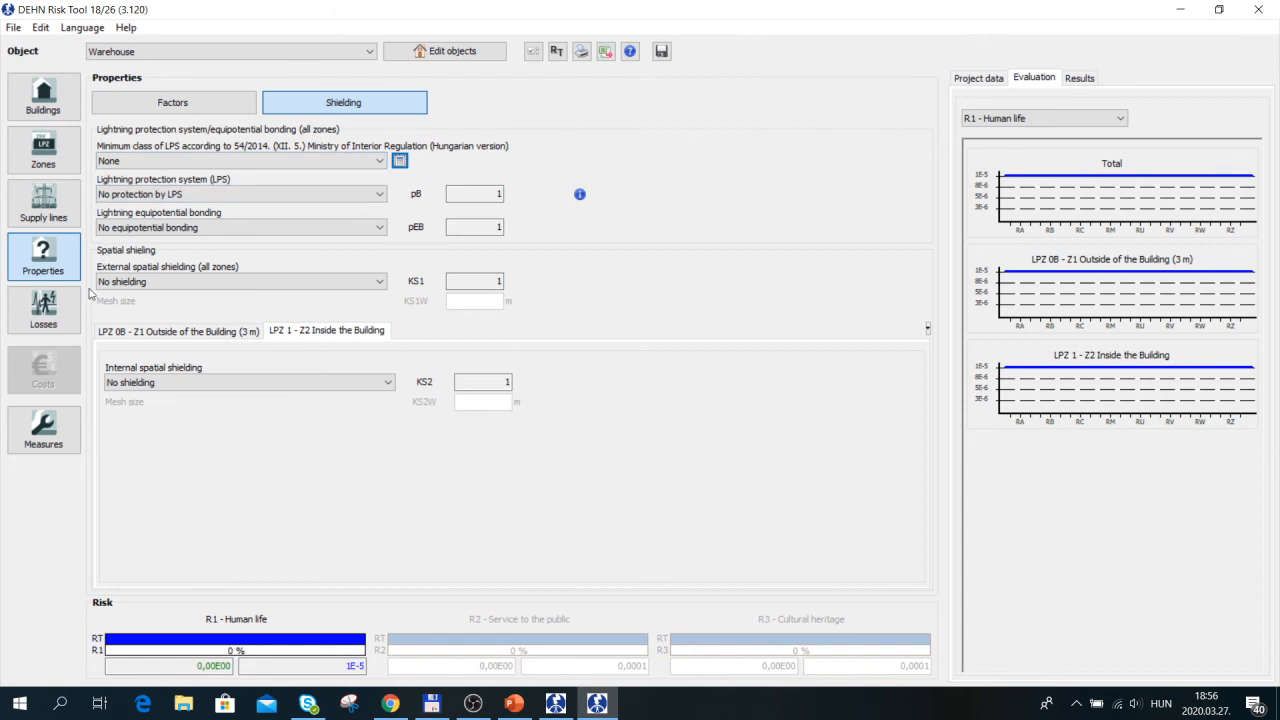
- In the human life losses, set zone Z2's factor for touch and step voltage to Typical value, 0,01
click(43, 310)
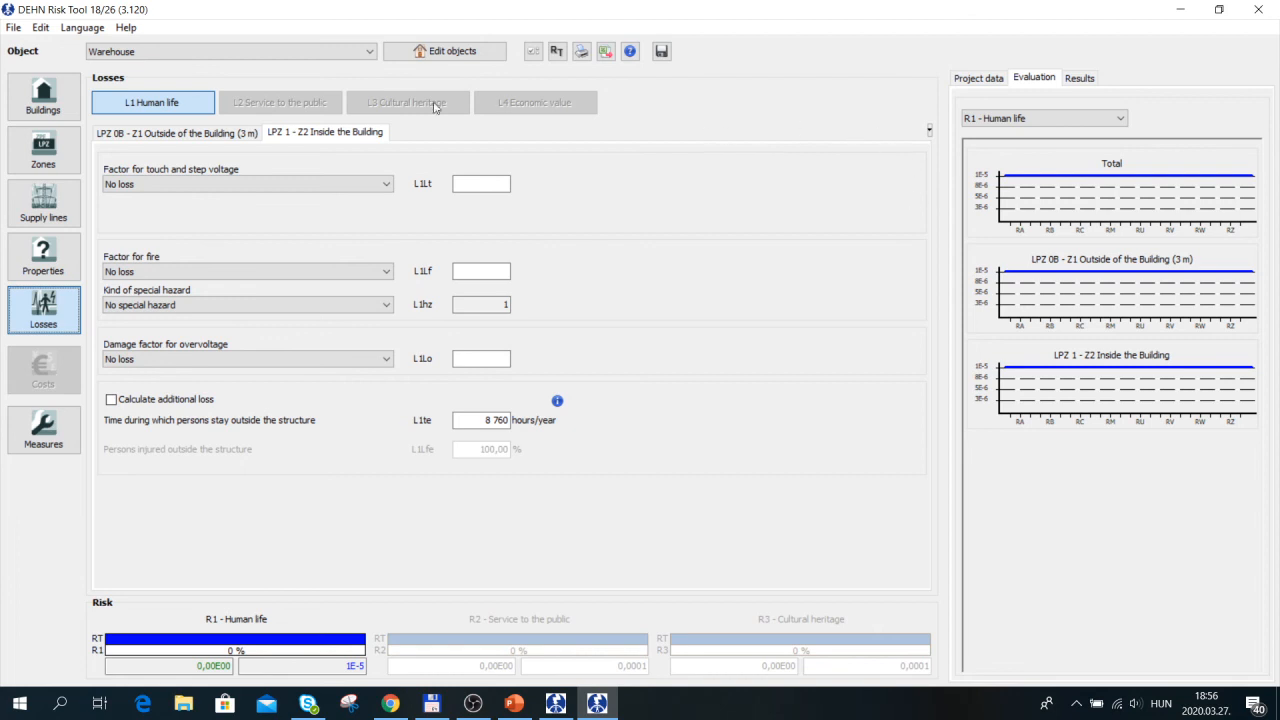
click(189, 137)
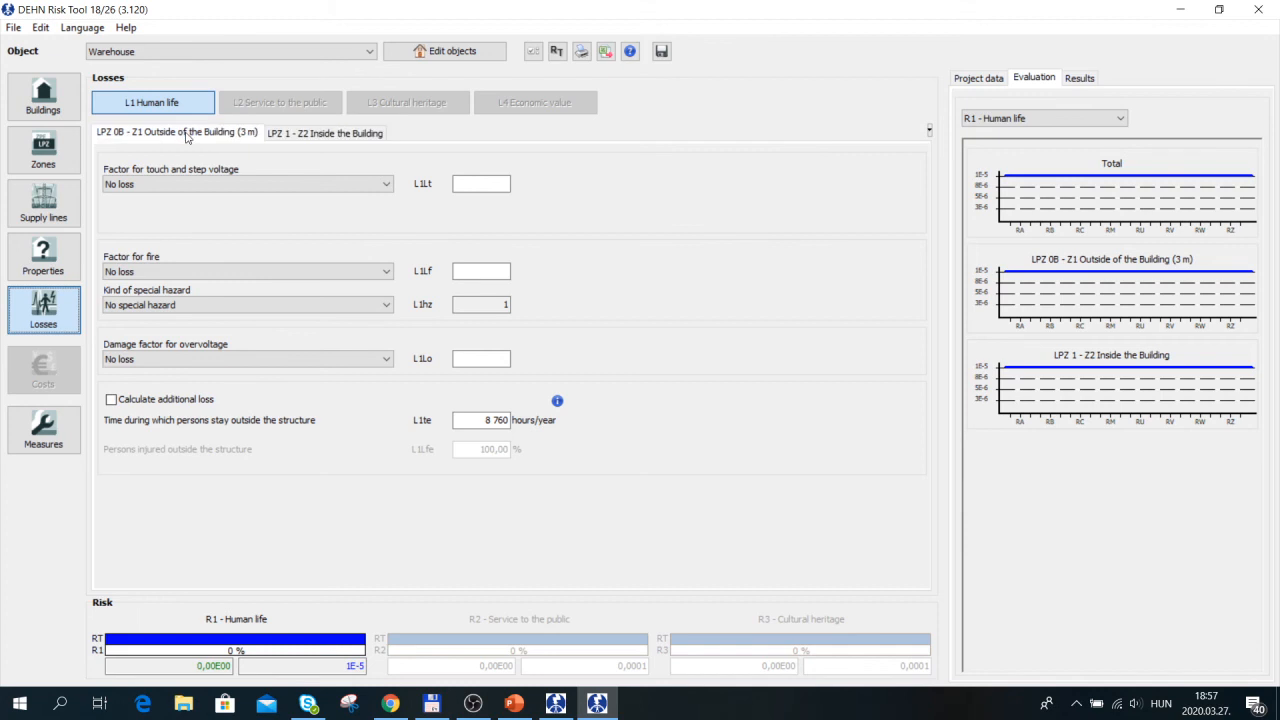
click(355, 136)
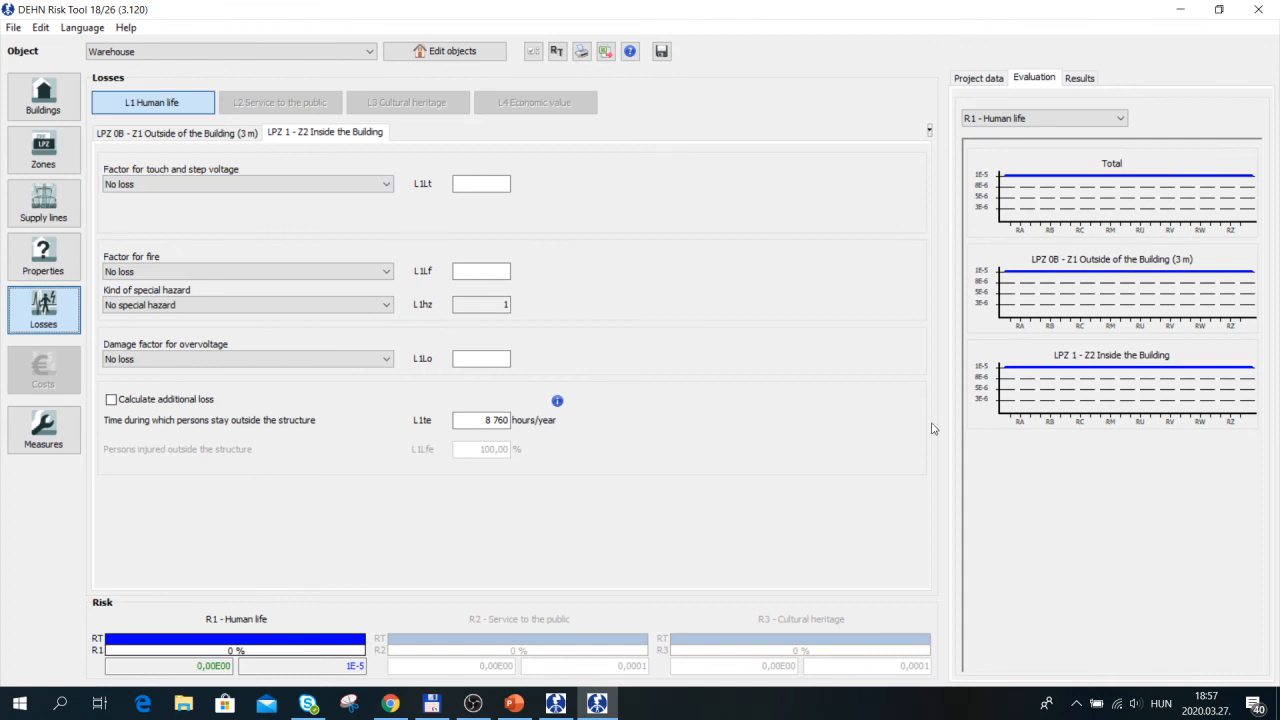
click(200, 189)
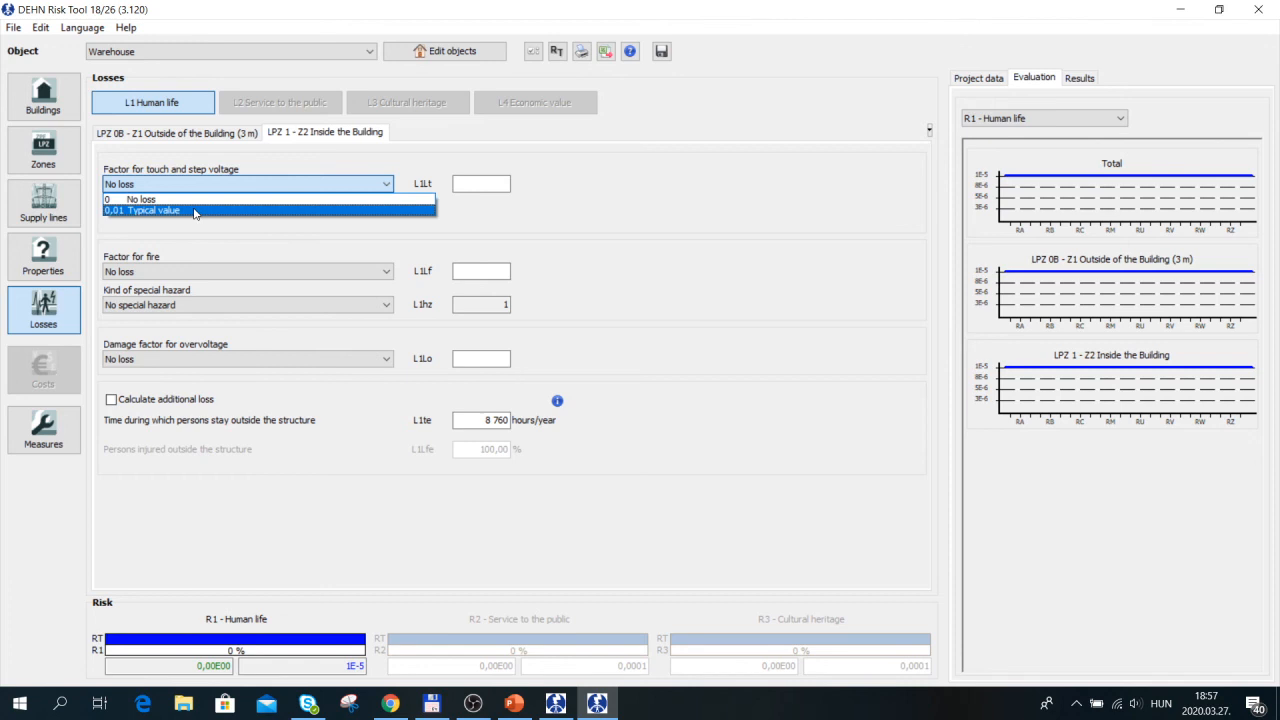
click(195, 211)
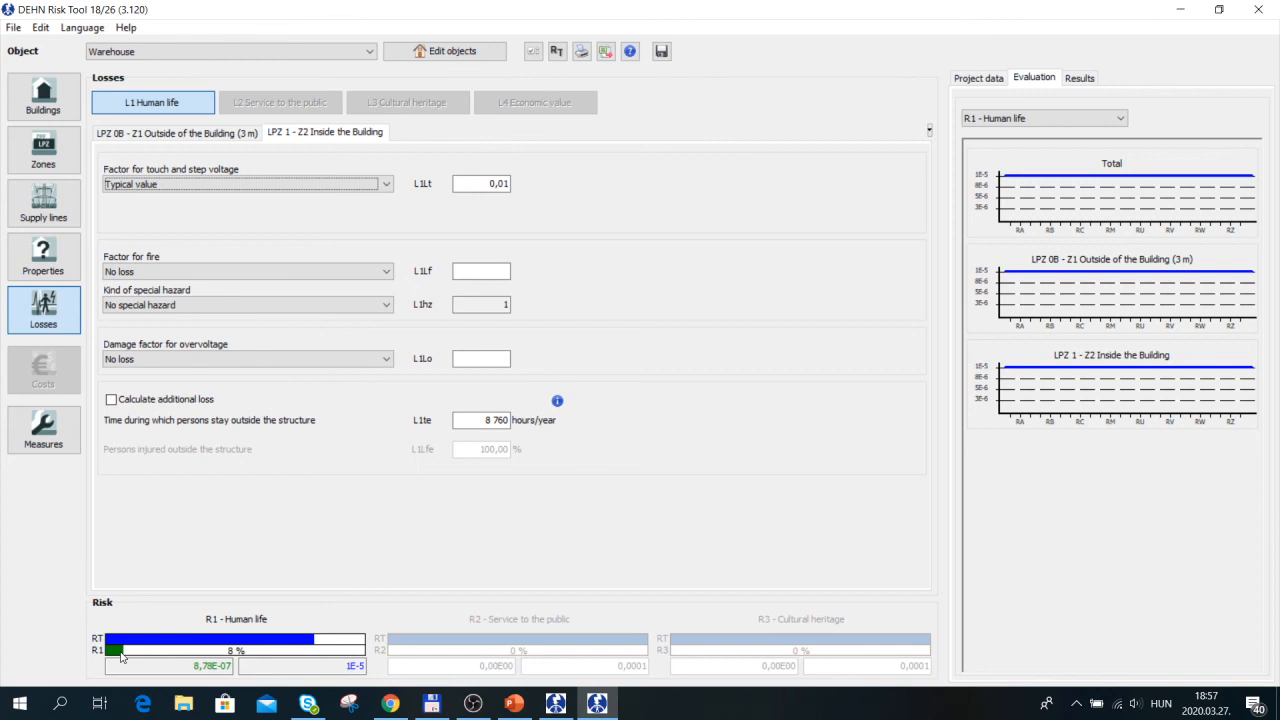
- Set the touch and step voltage loss factor of zone Z1 outside the building to Typical value, 0,01
click(205, 137)
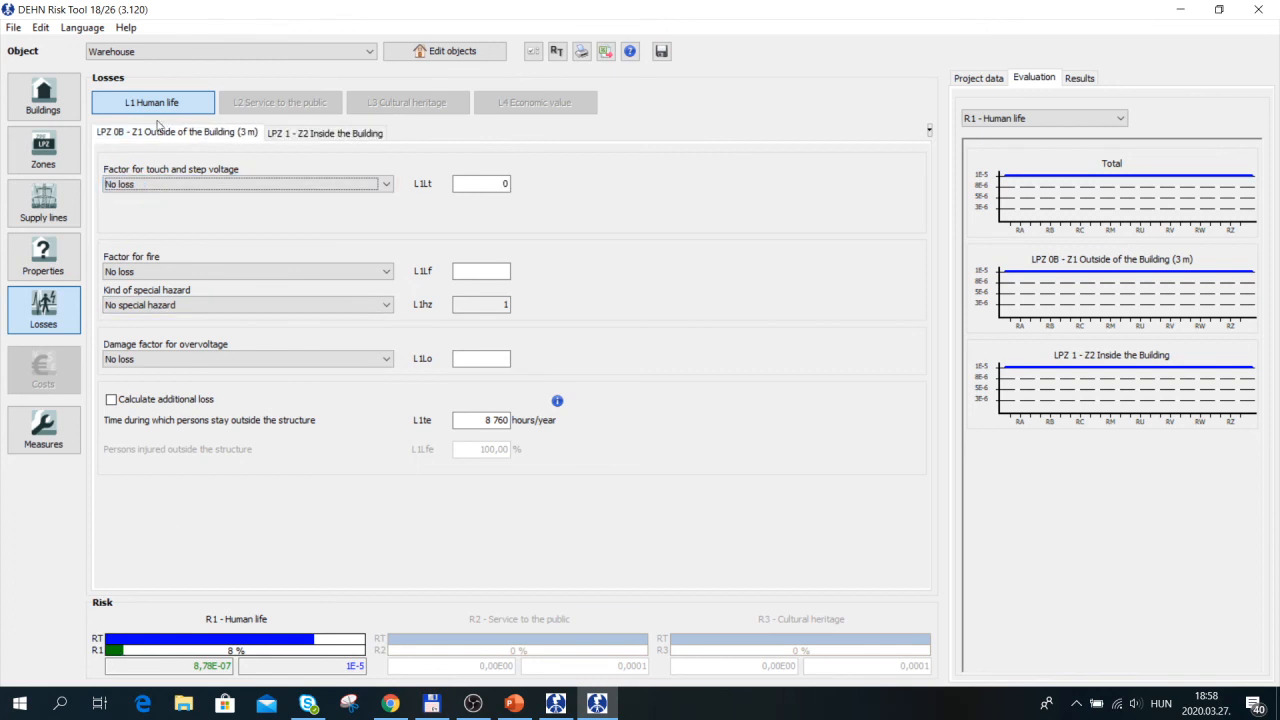
click(148, 186)
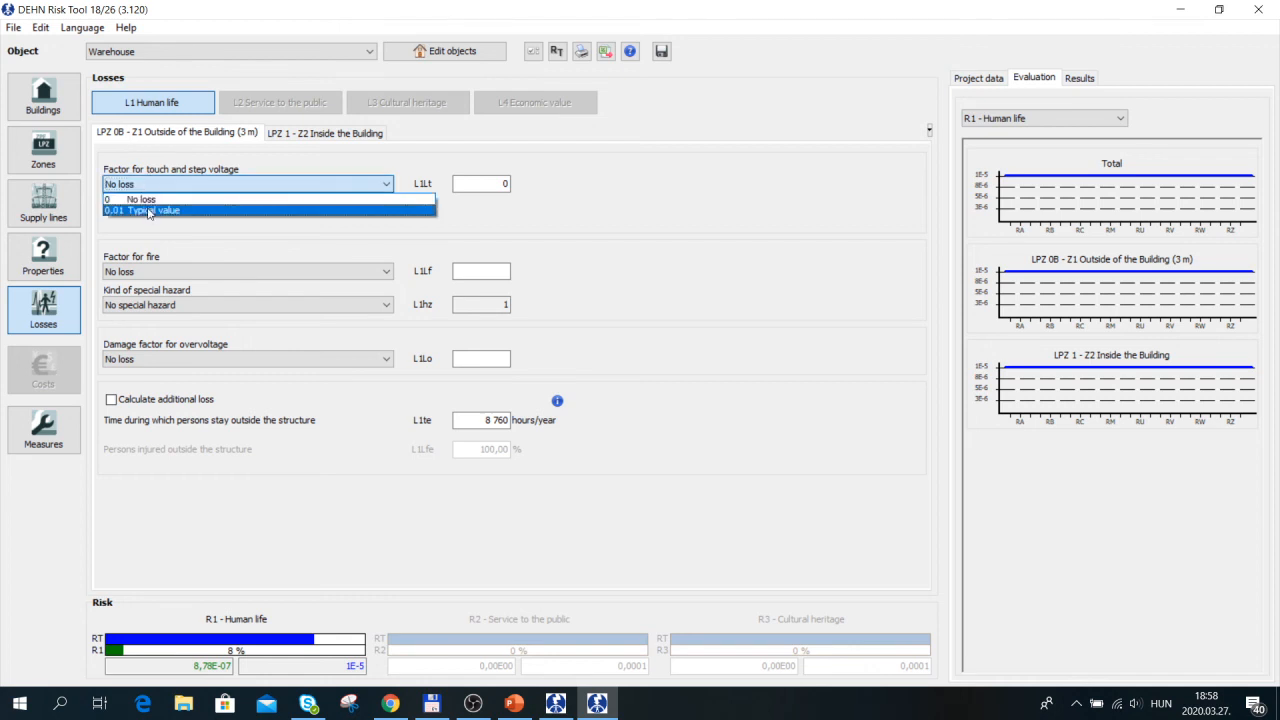
click(148, 211)
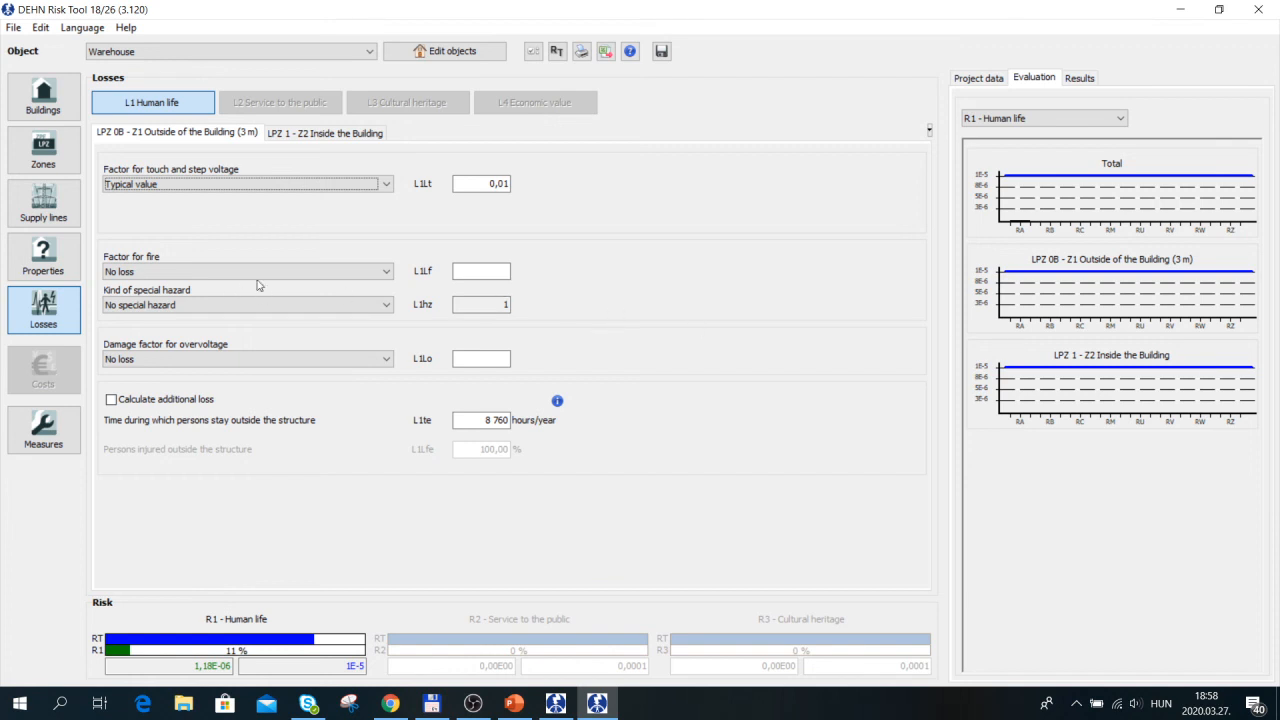
- Set the factor for fire of zone Z2 inside the building to Industrial application, 0,02
click(297, 134)
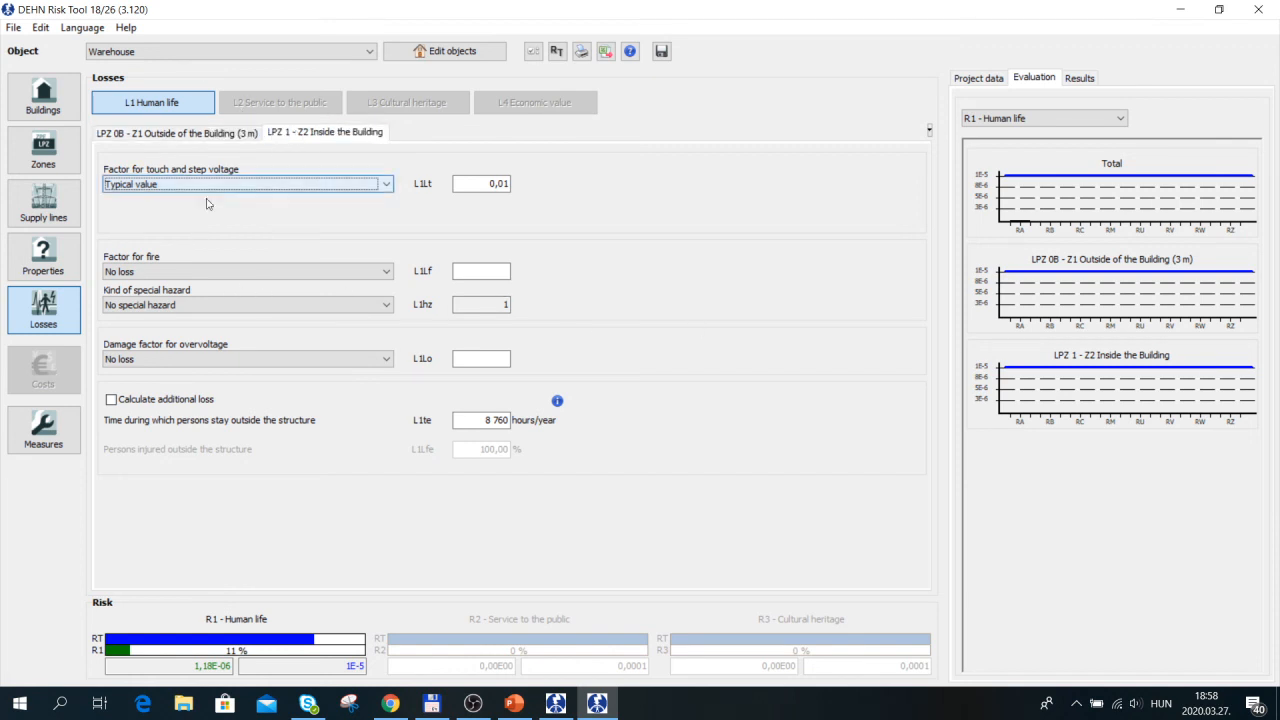
click(145, 273)
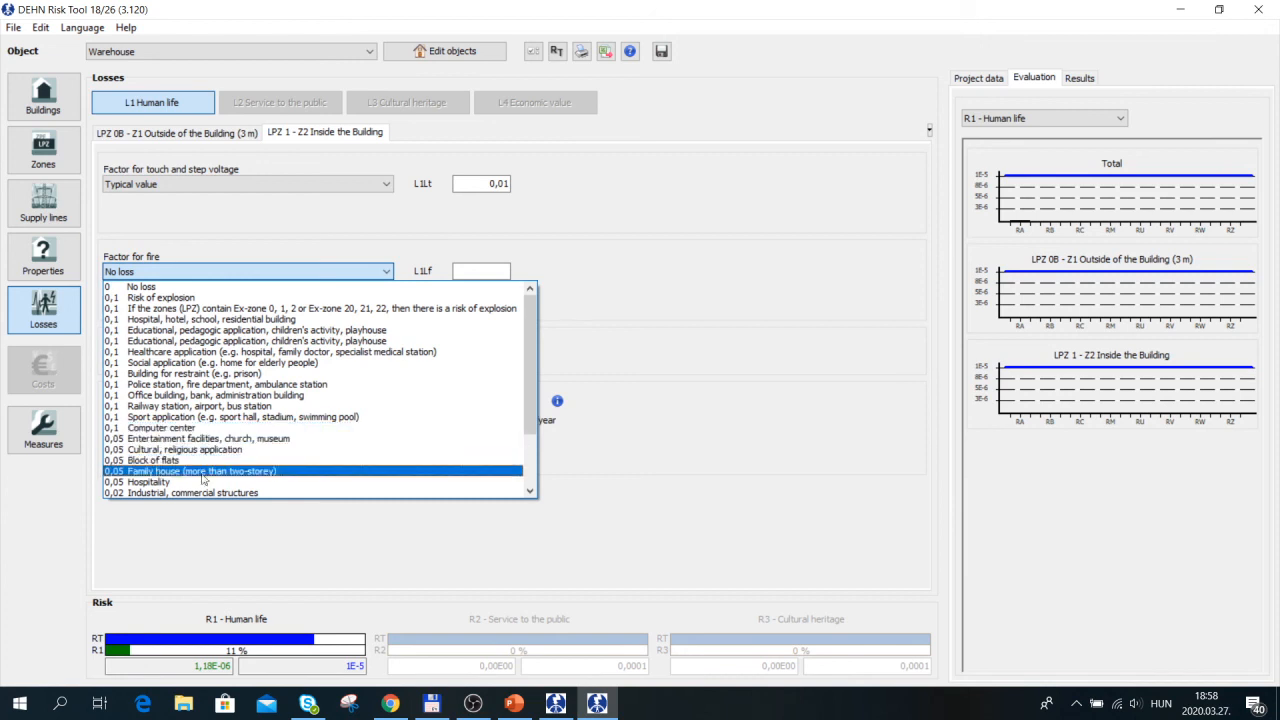
drag(531, 364, 526, 406)
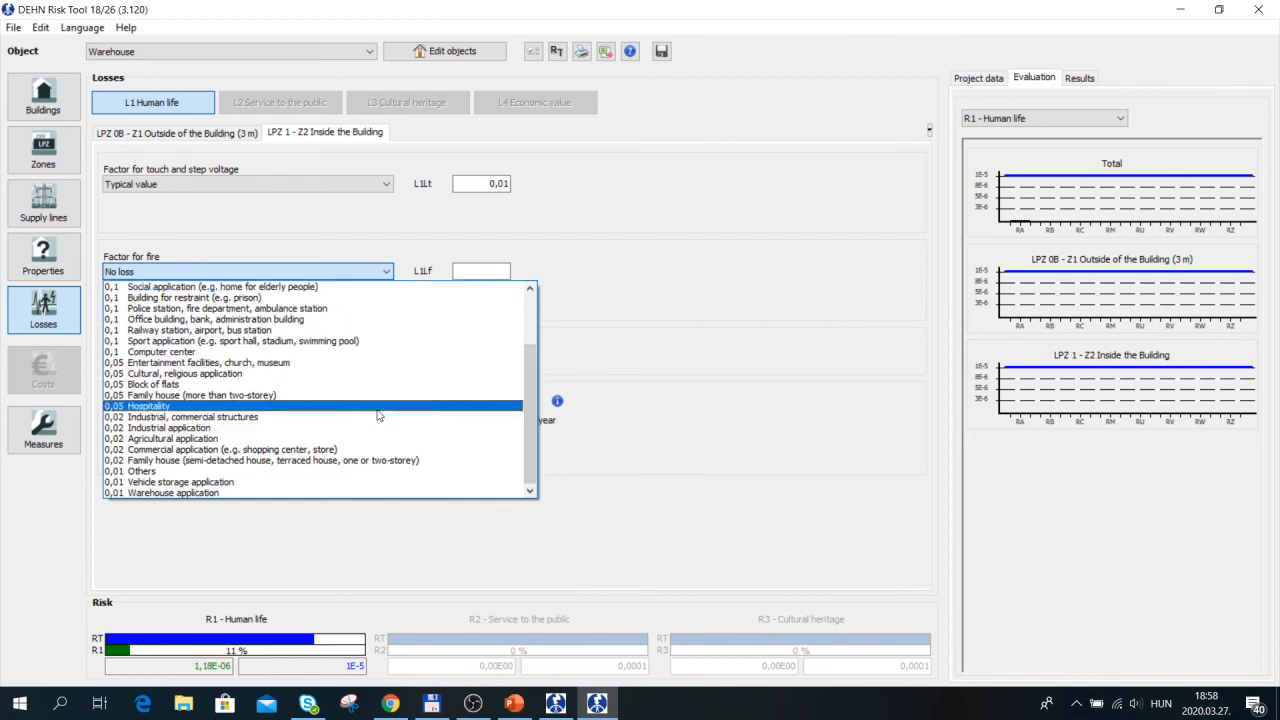
click(158, 430)
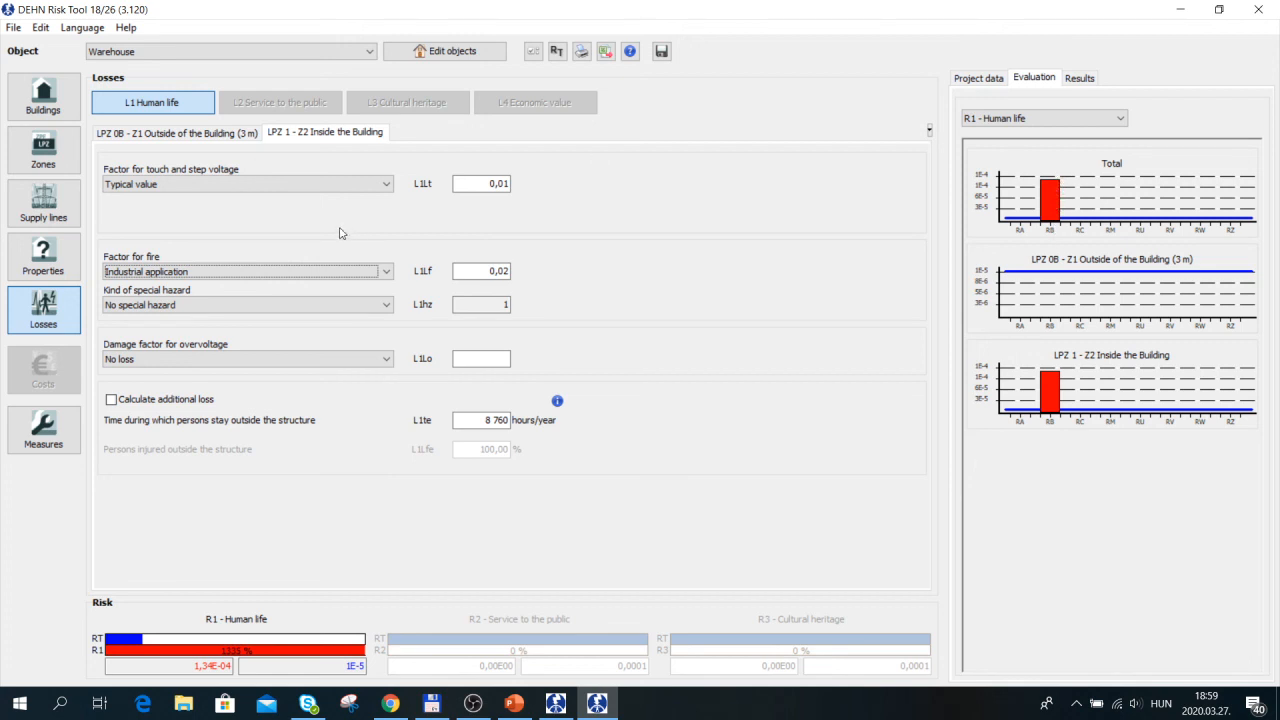
- Set the factor for fire of zone Z1 outside the building to Agricultural application, 0,02
click(168, 136)
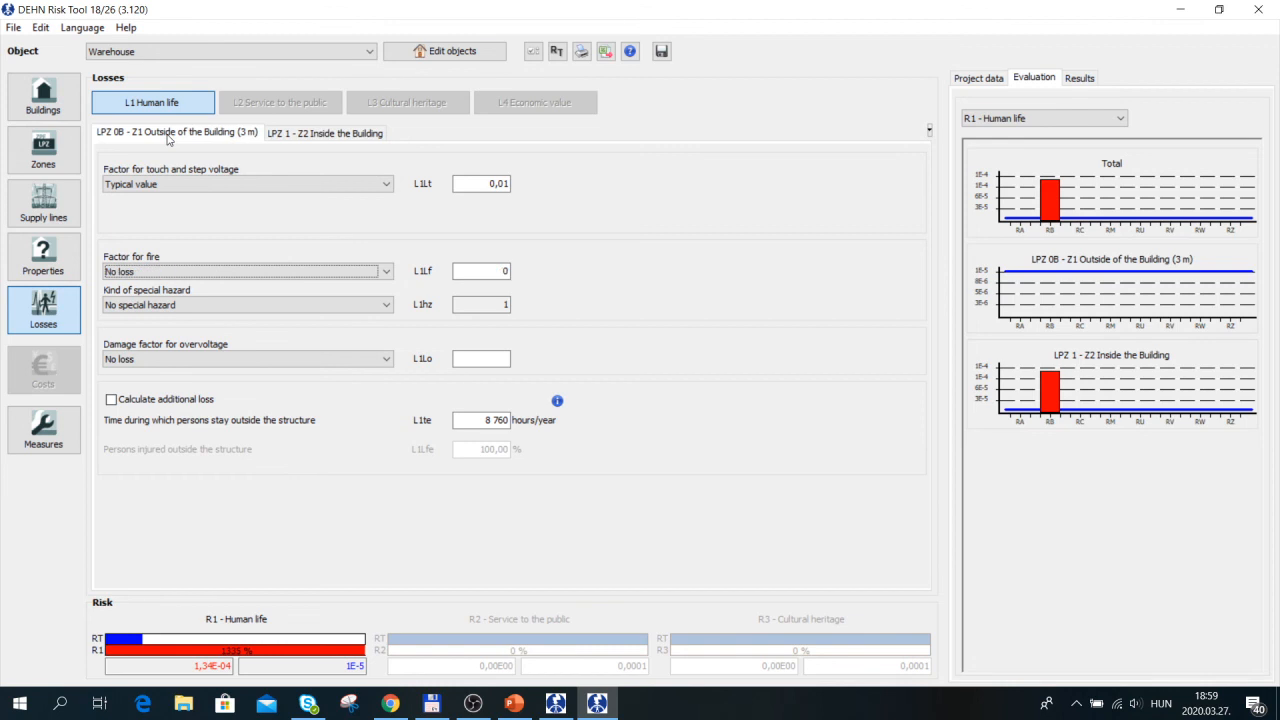
click(160, 271)
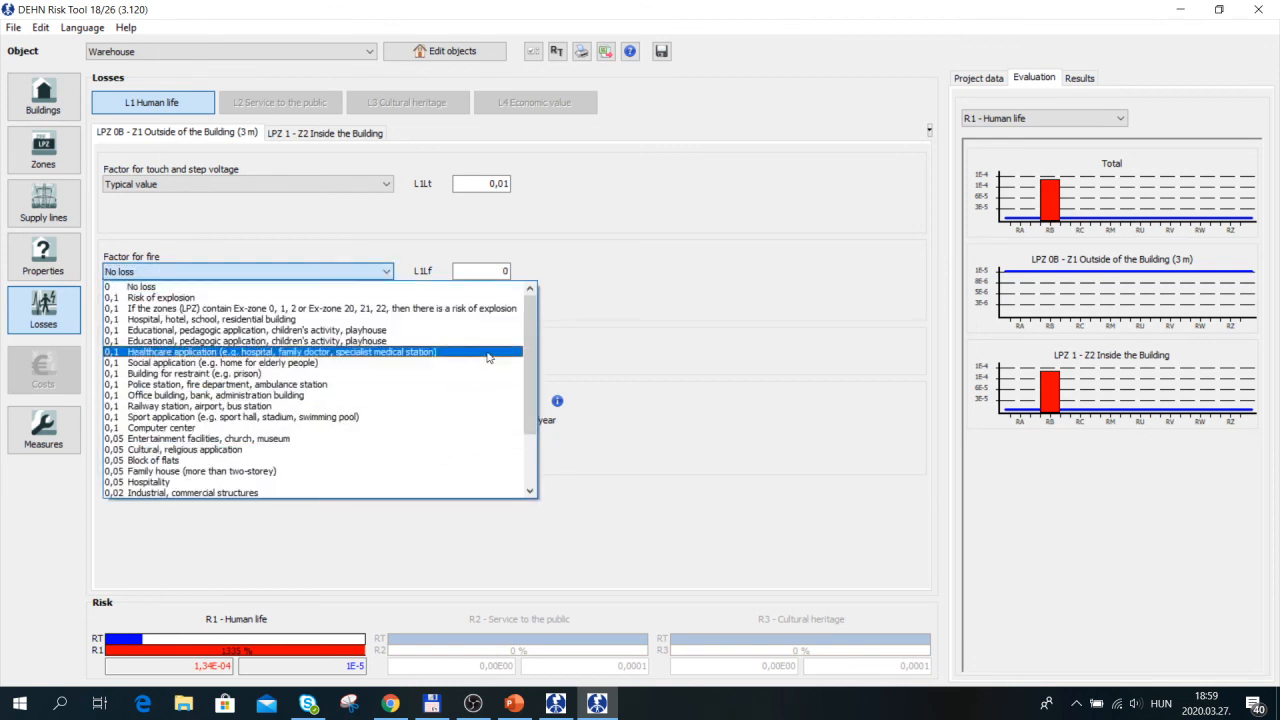
drag(531, 420, 532, 474)
click(140, 445)
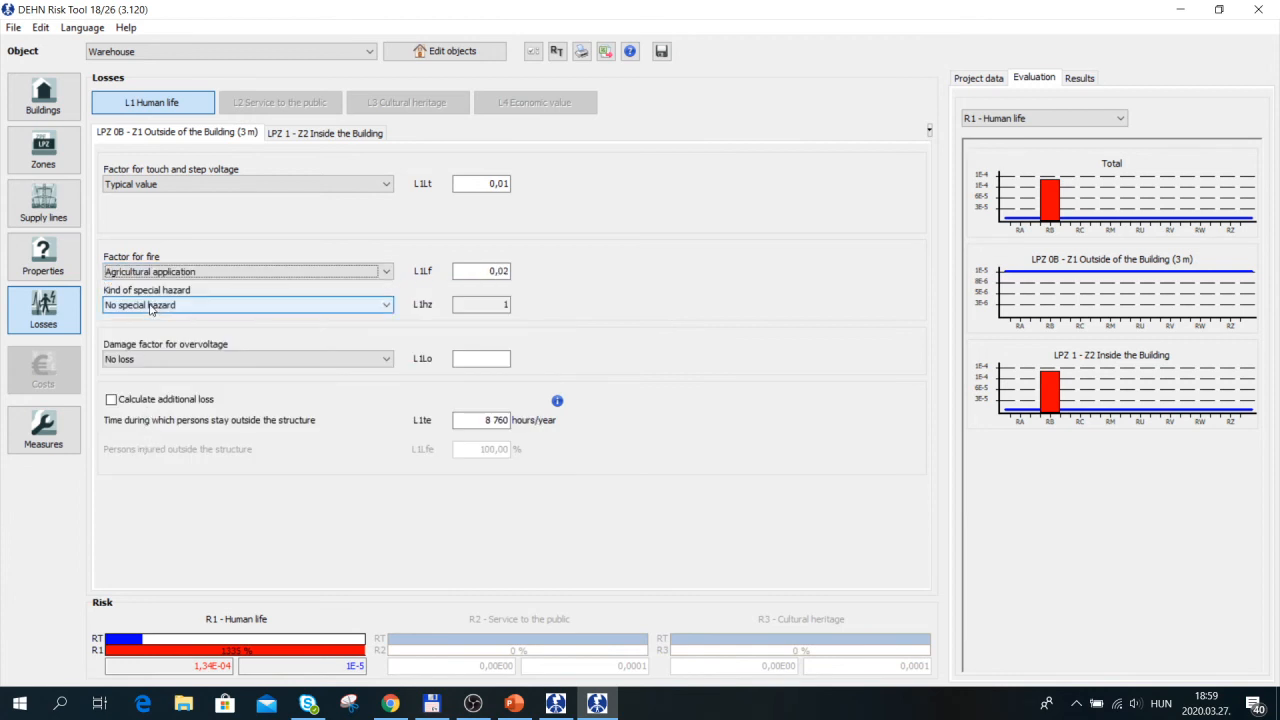
- Set zone Z2's kind of special hazard to Average level of panic and keep No special hazard for zone Z1
click(285, 132)
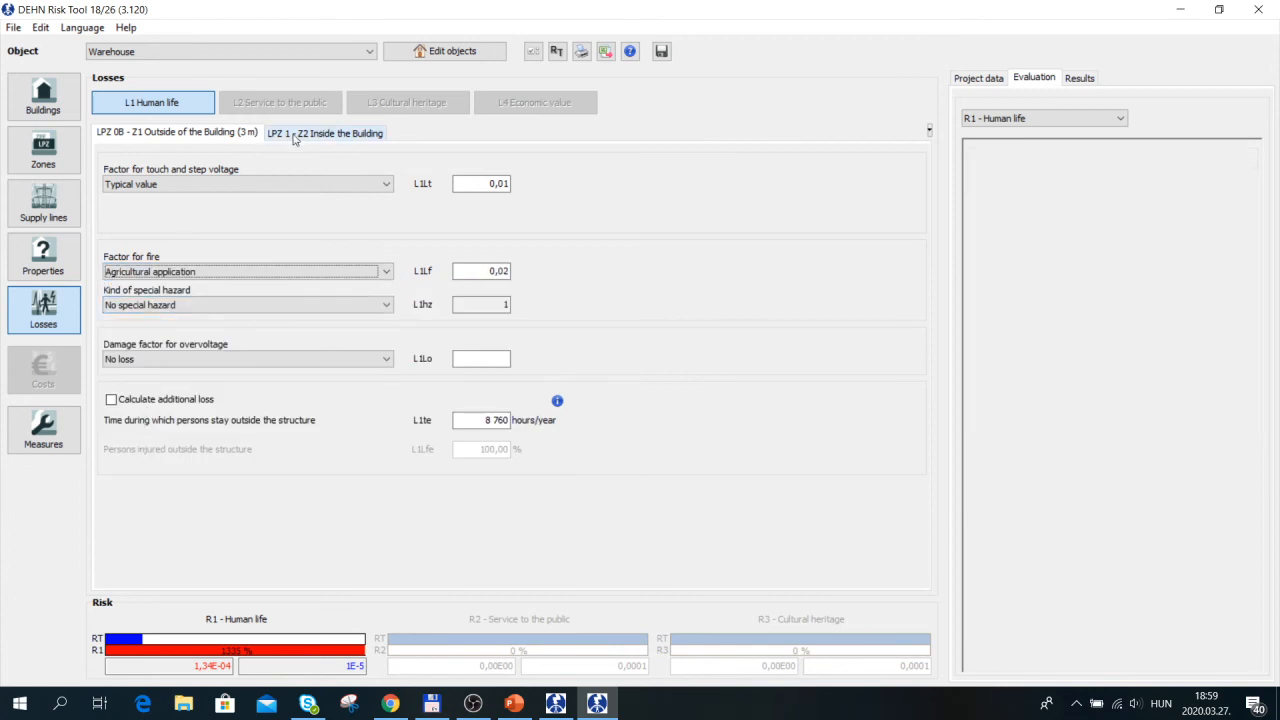
click(139, 308)
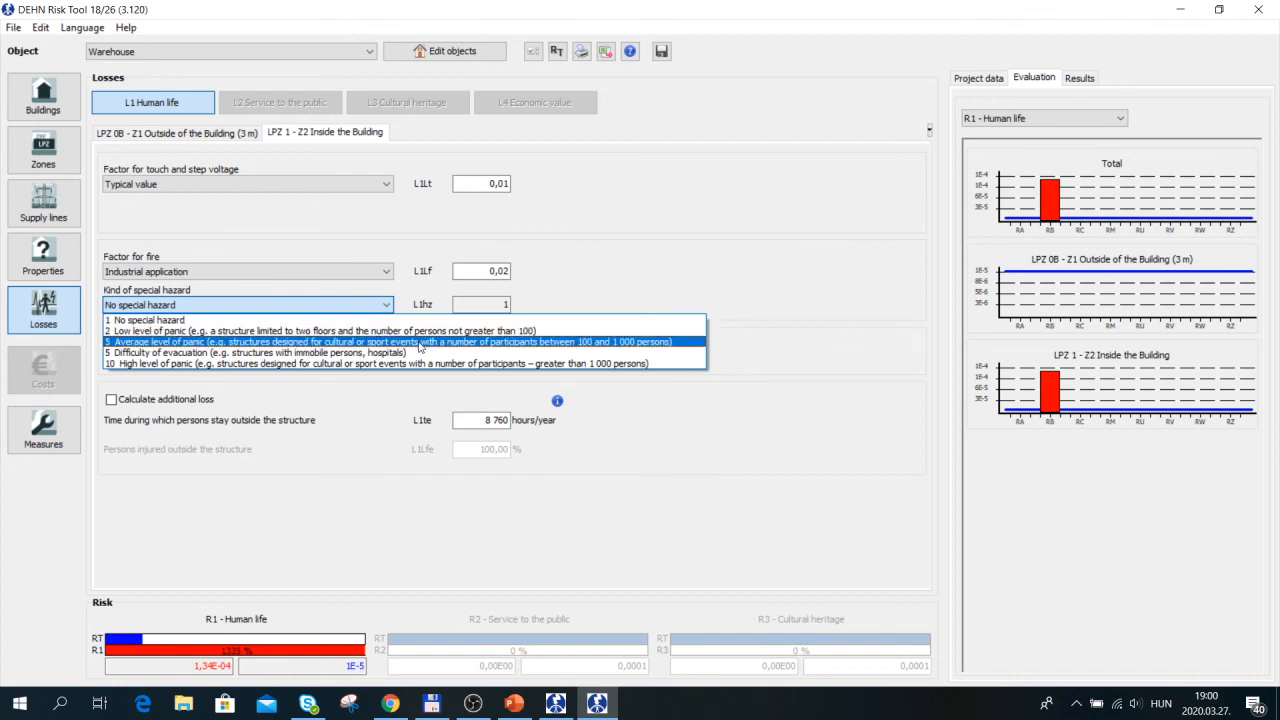
click(570, 342)
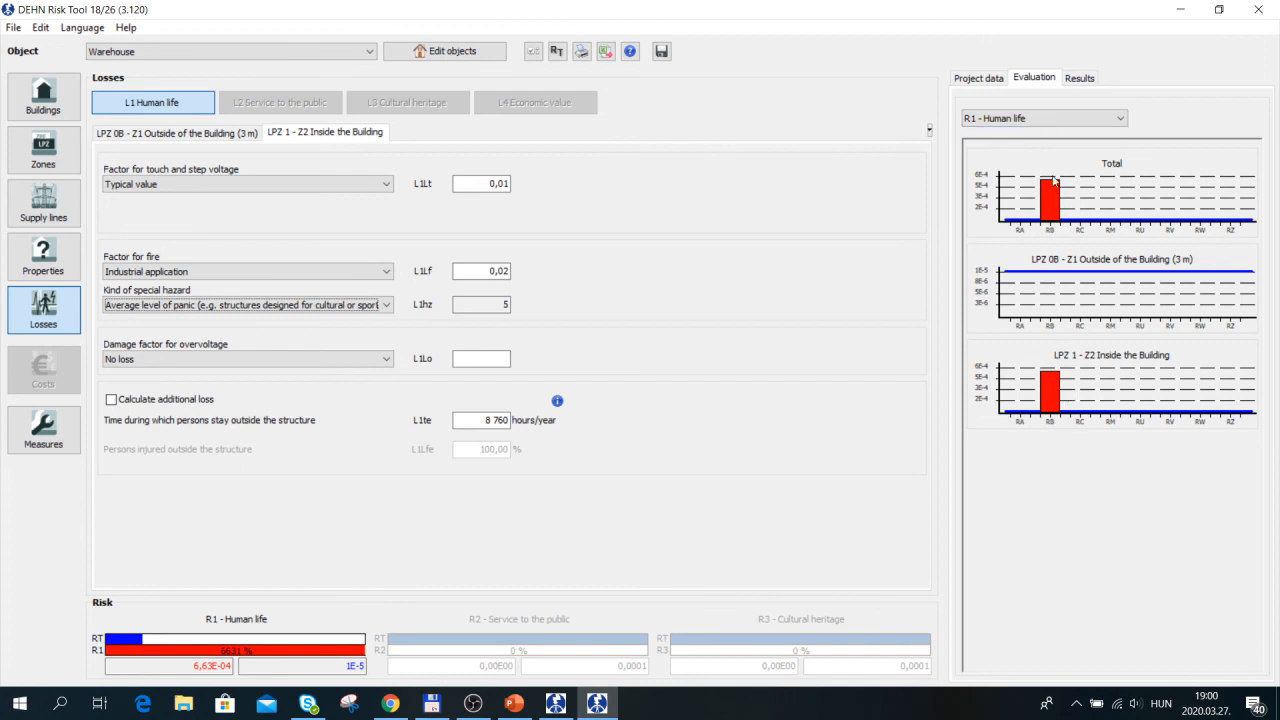
click(159, 134)
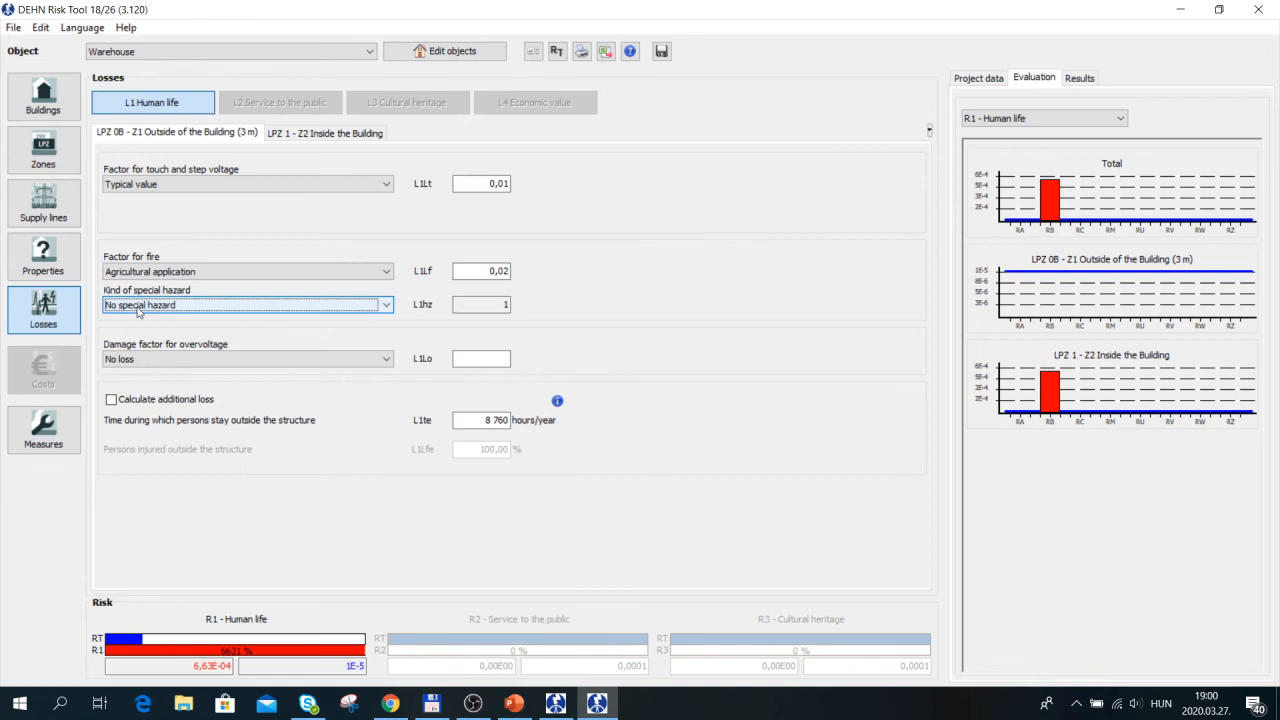
click(139, 308)
click(139, 313)
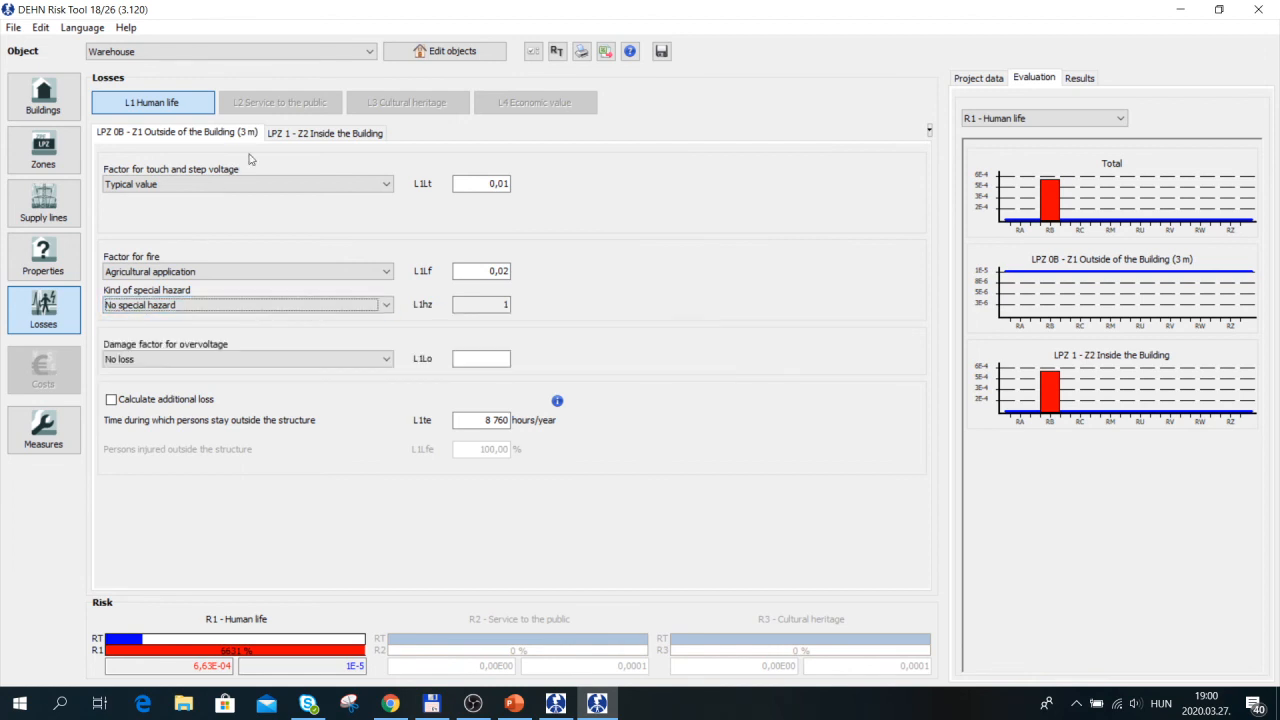
- Keep No loss as zone Z2's damage factor for overvoltage and review the losses of zone Z1
click(320, 136)
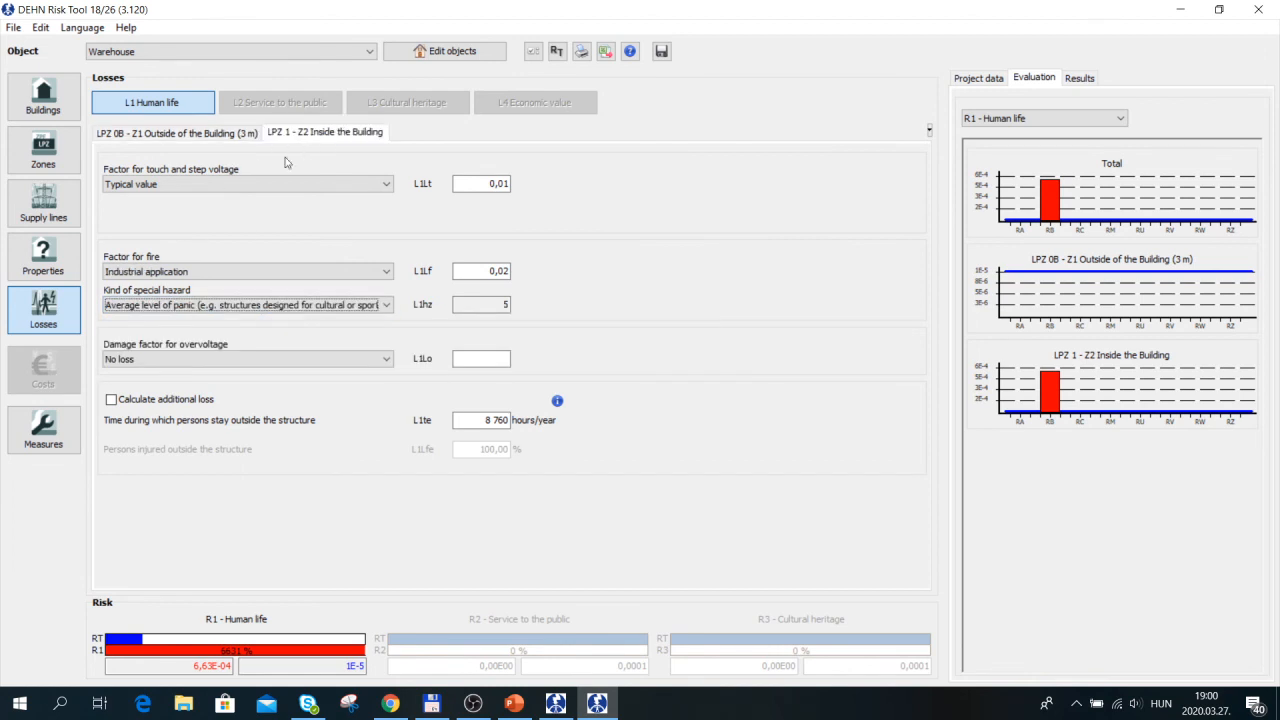
click(157, 362)
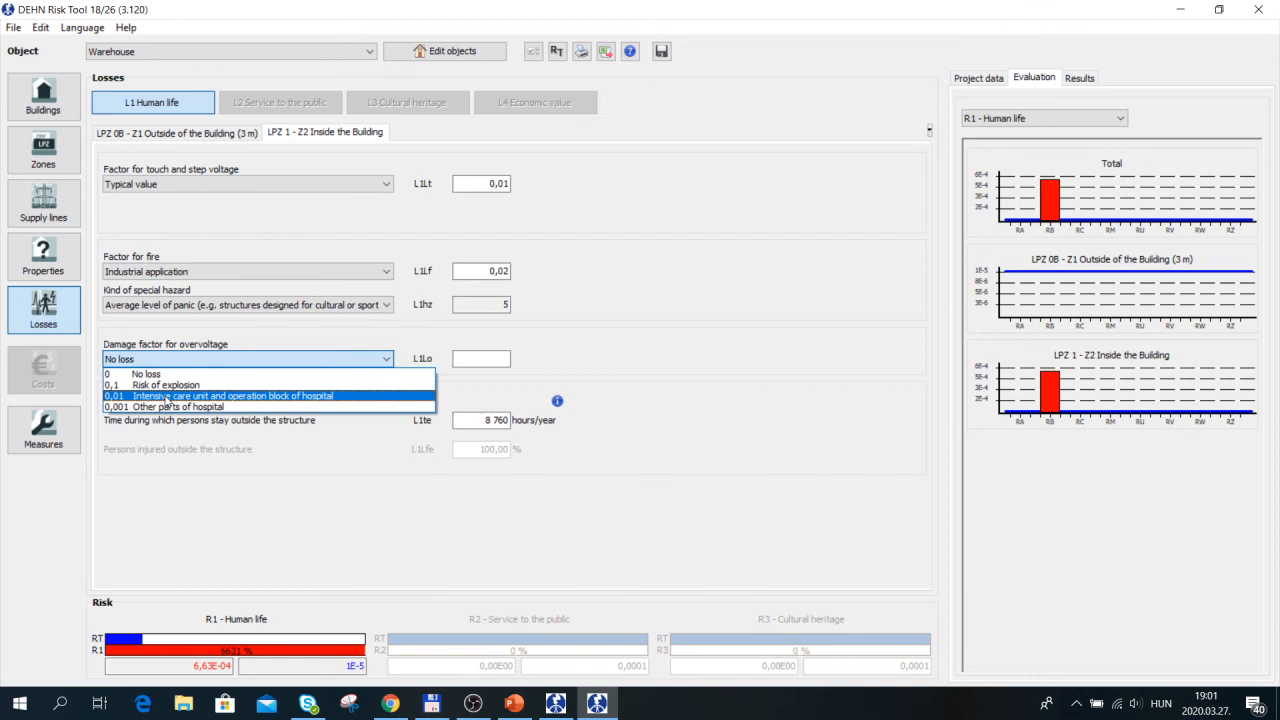
click(165, 374)
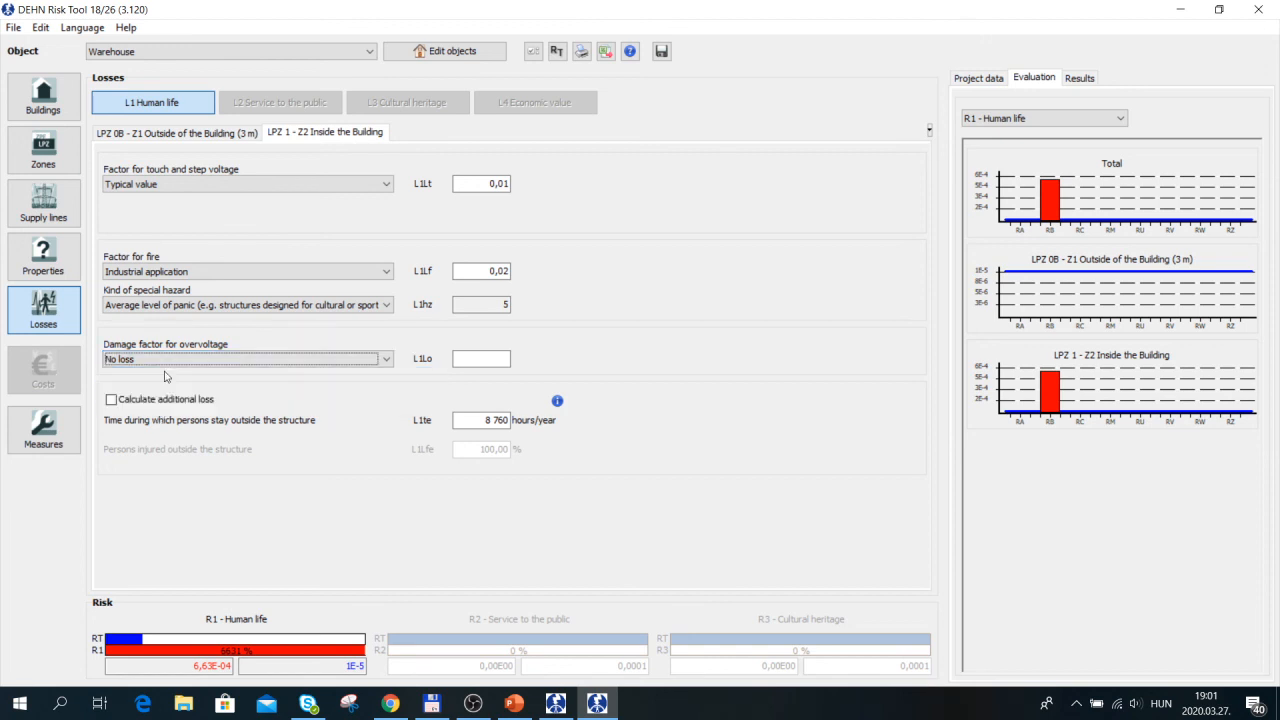
click(203, 135)
click(322, 132)
- Create the protected version of the warehouse for selecting measures, maximize the measures window and show the measures for risk component RB
click(53, 432)
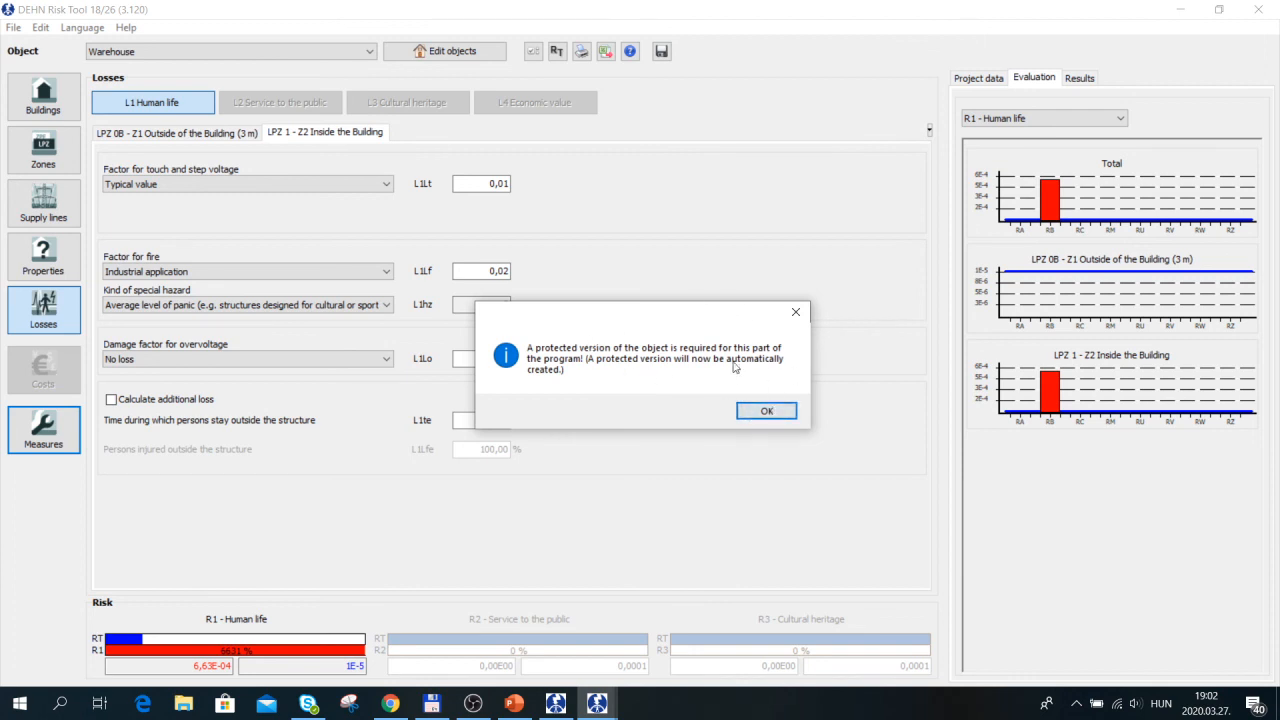
click(767, 411)
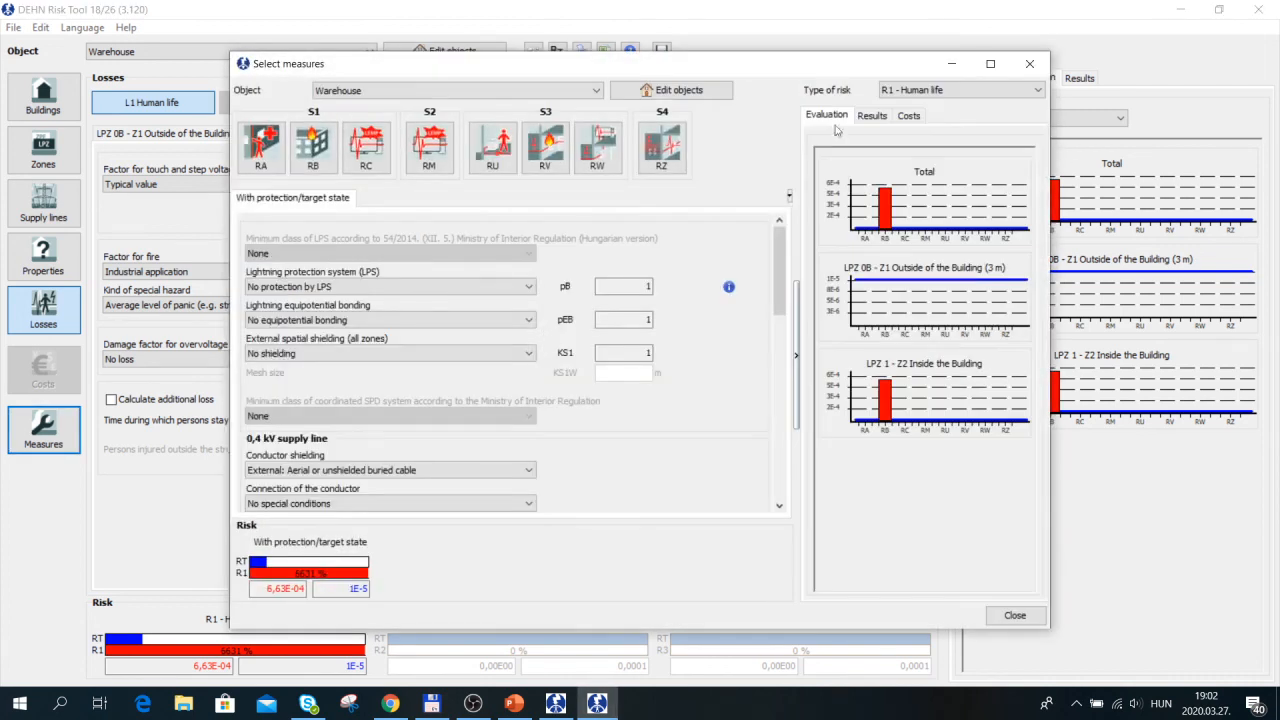
click(990, 63)
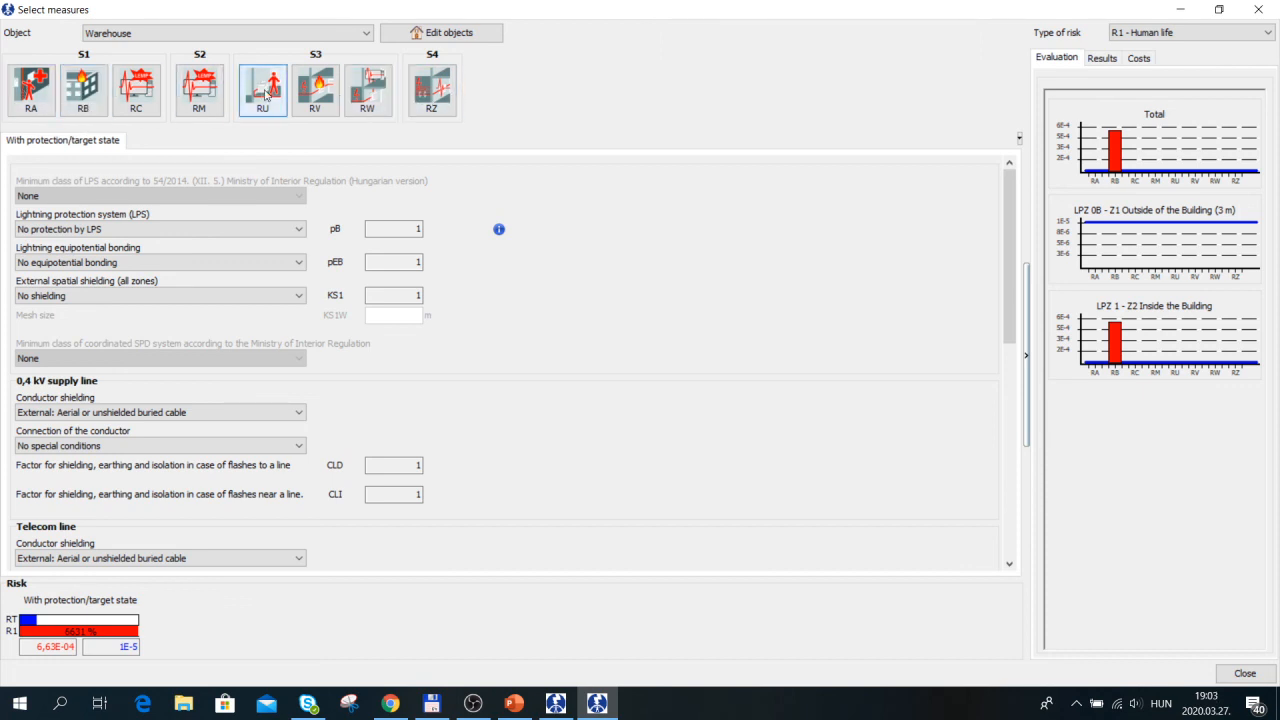
click(84, 103)
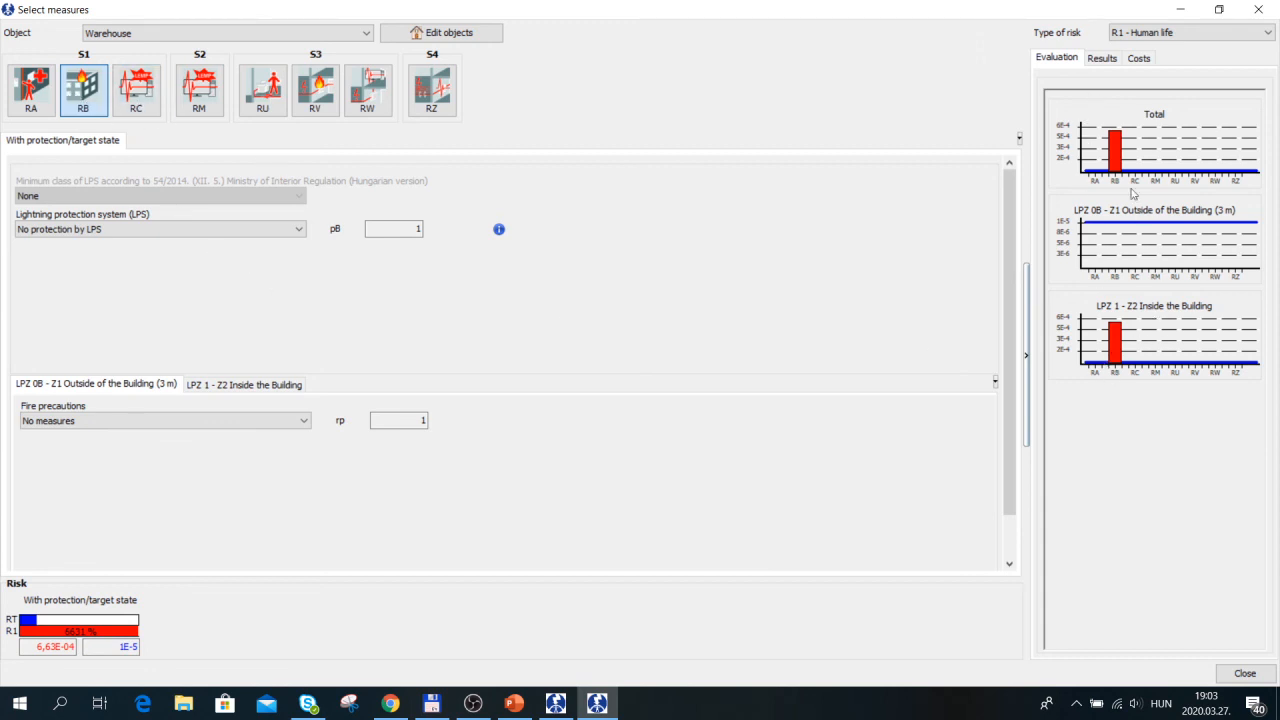
- Try the lightning protection system as Class of LPS IV and Class of LPS III against risk component RB
click(97, 232)
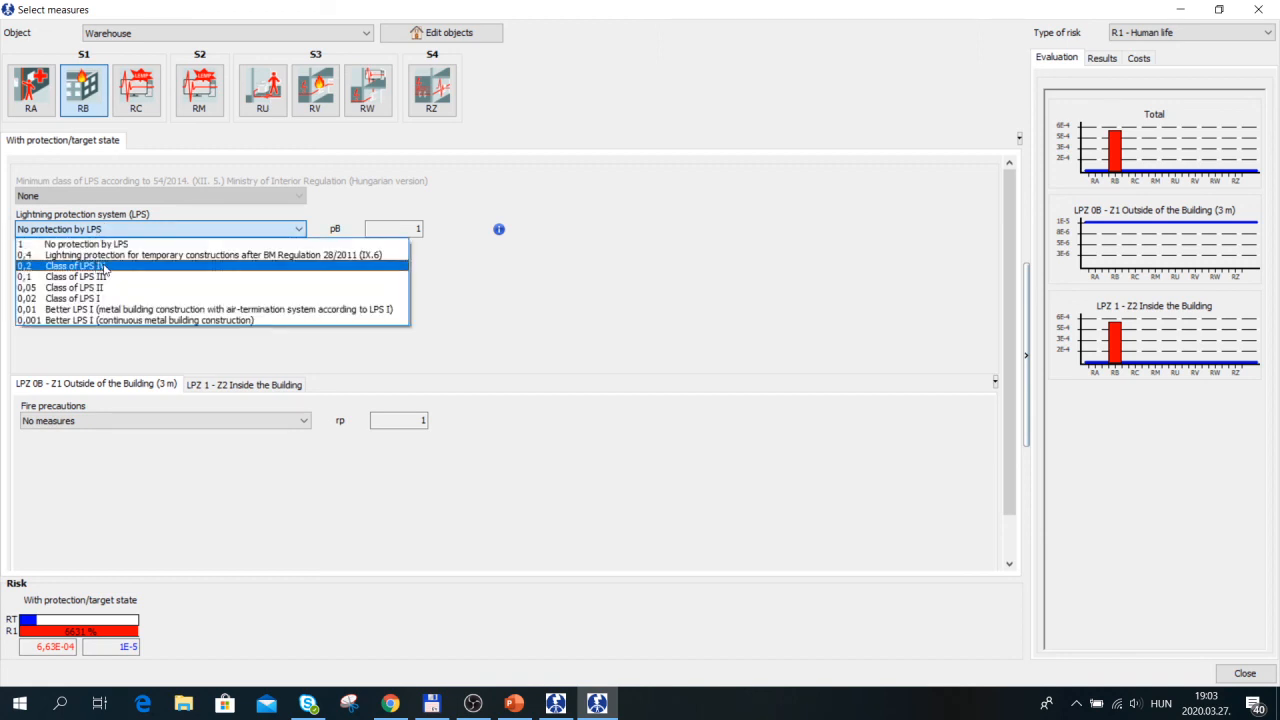
click(105, 268)
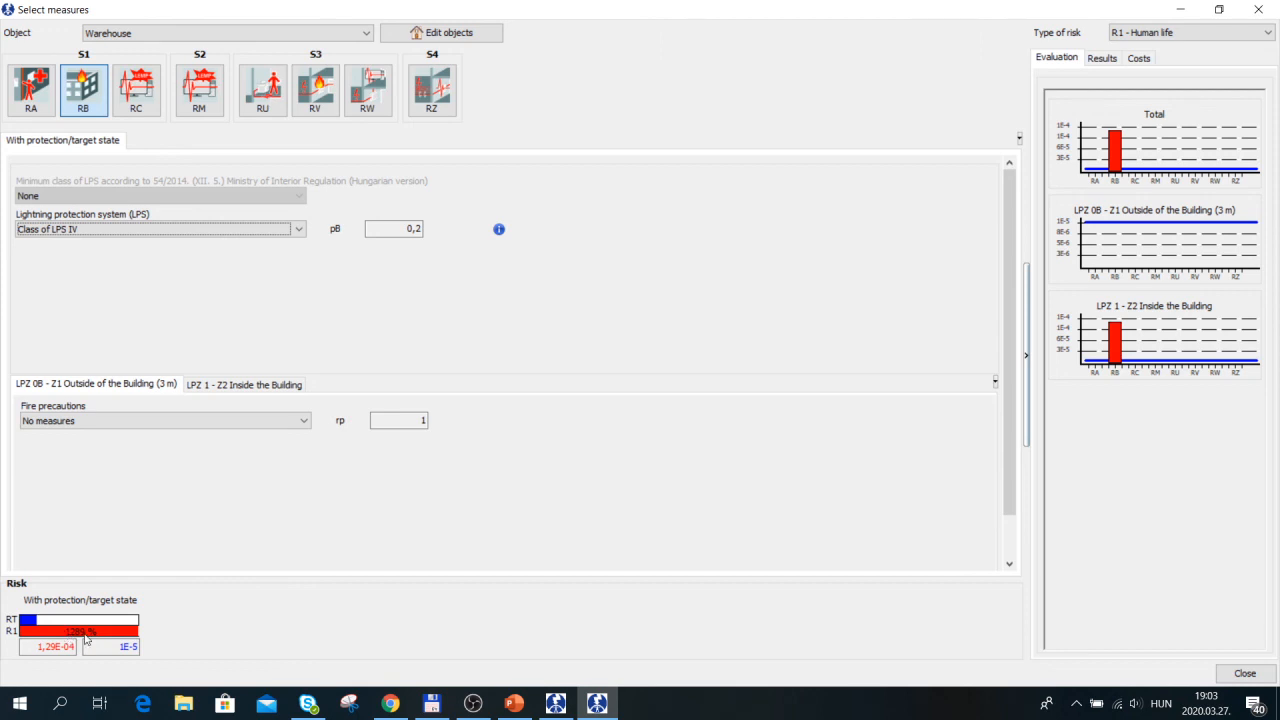
click(60, 232)
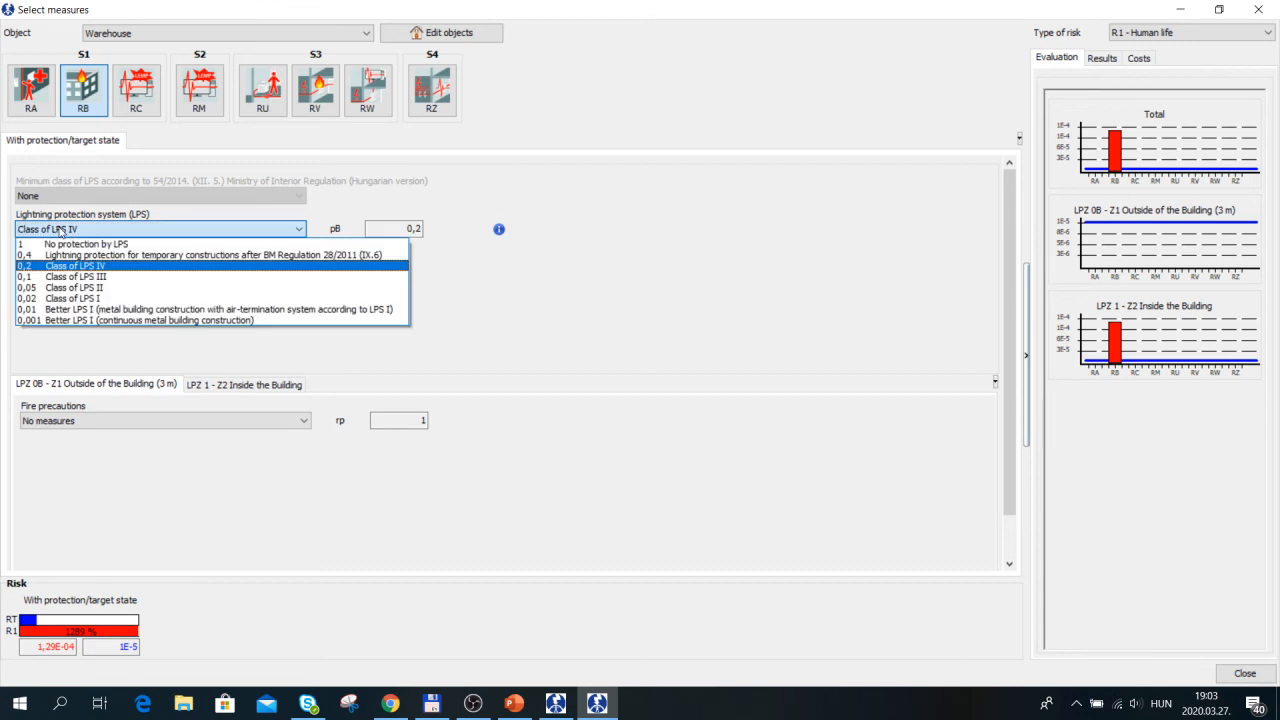
click(66, 277)
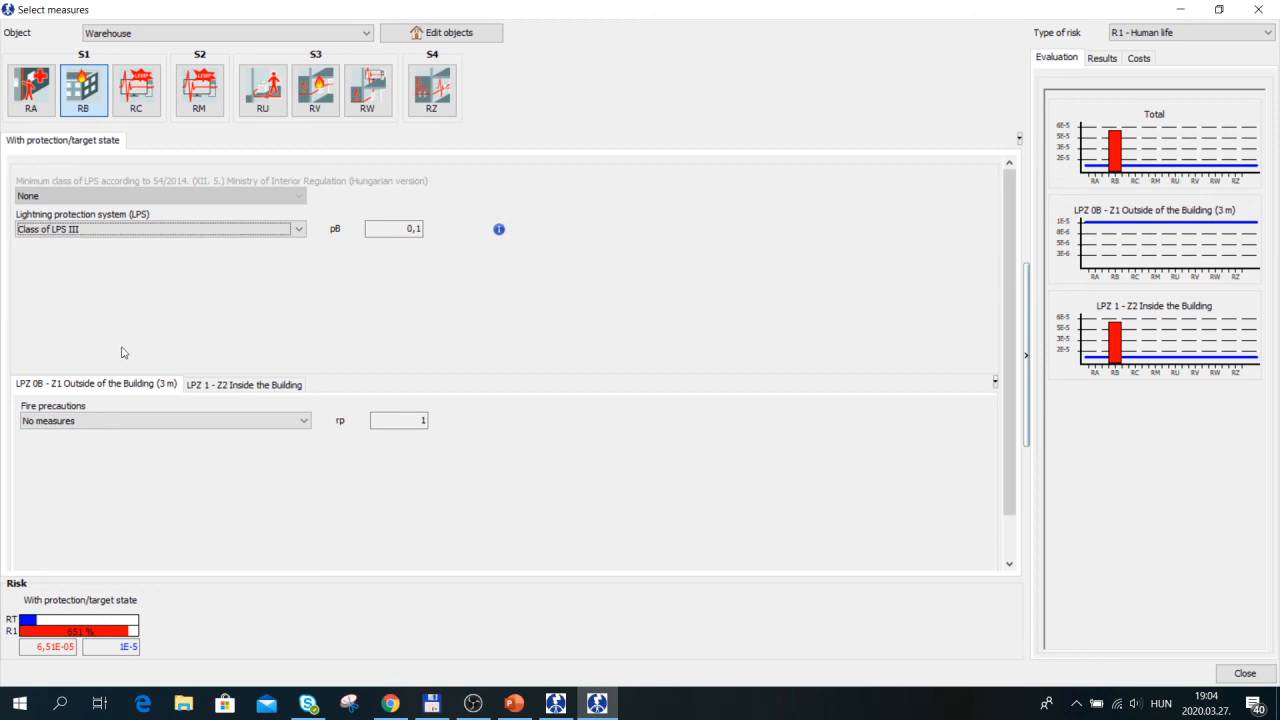
- Set the fire precautions of zone Z2 inside the building to fire extinguishers, manual fire alarm system and hydrants, 0,5
click(260, 386)
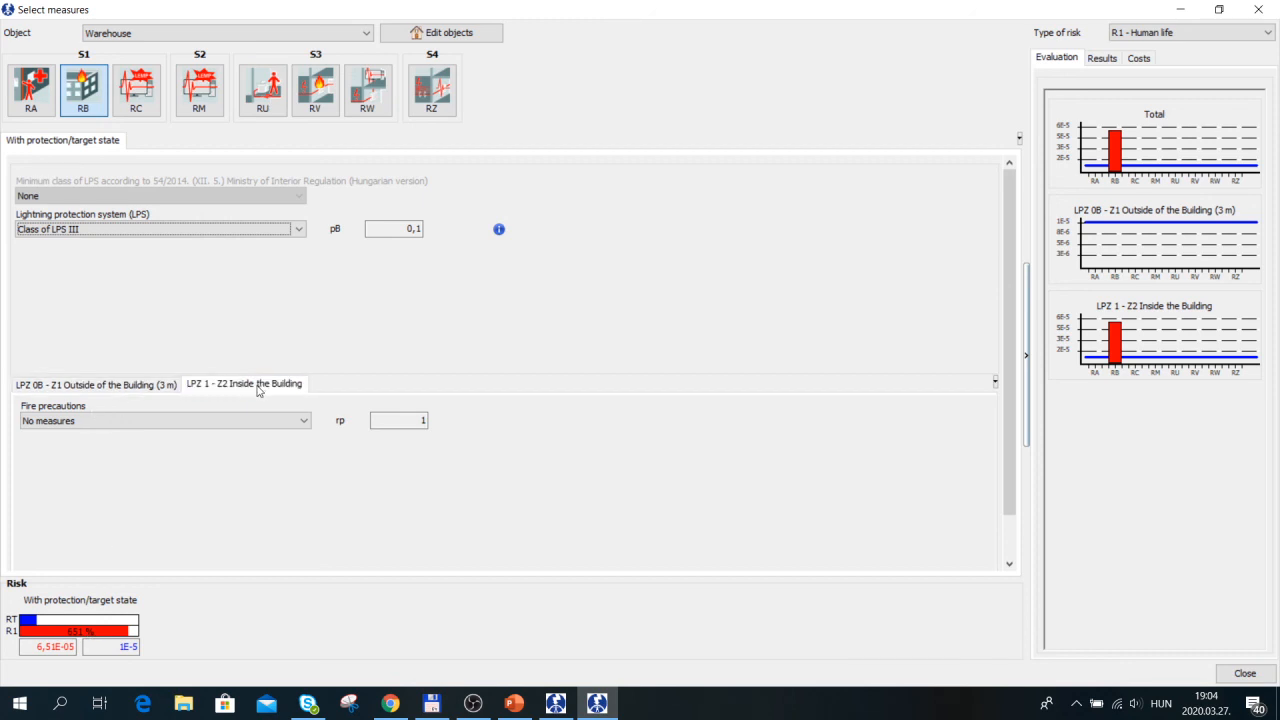
click(81, 424)
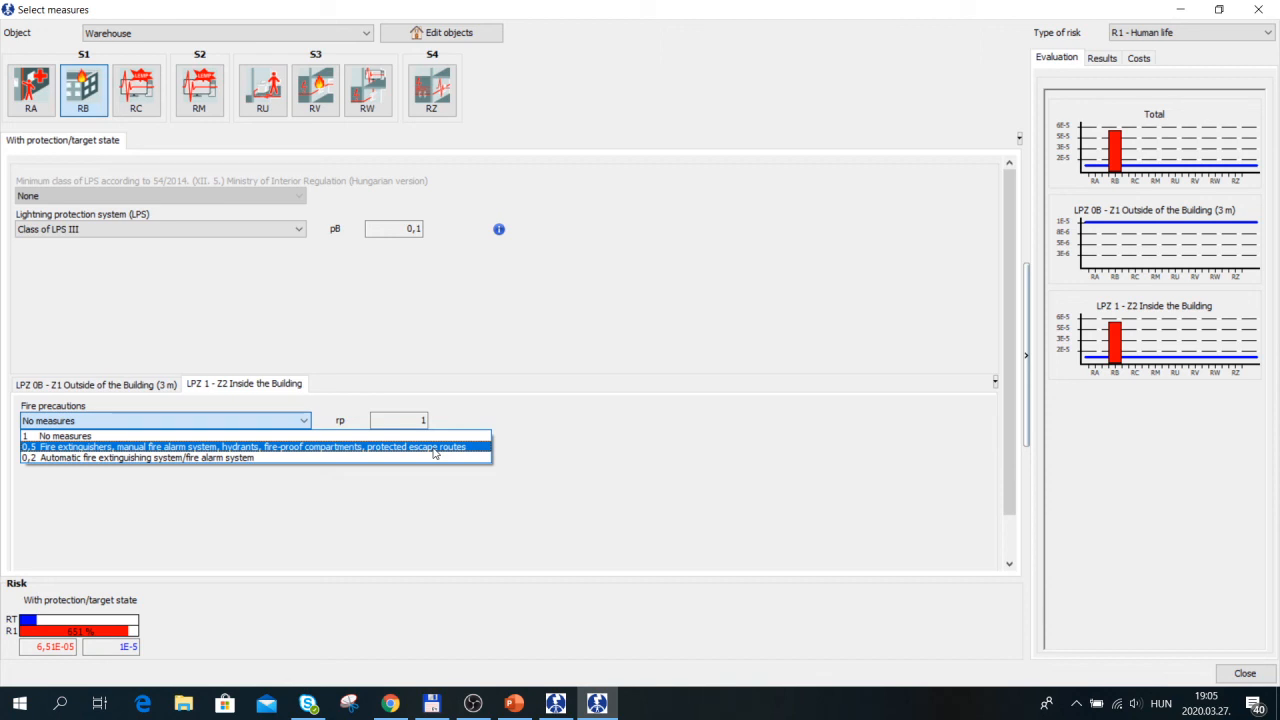
click(384, 447)
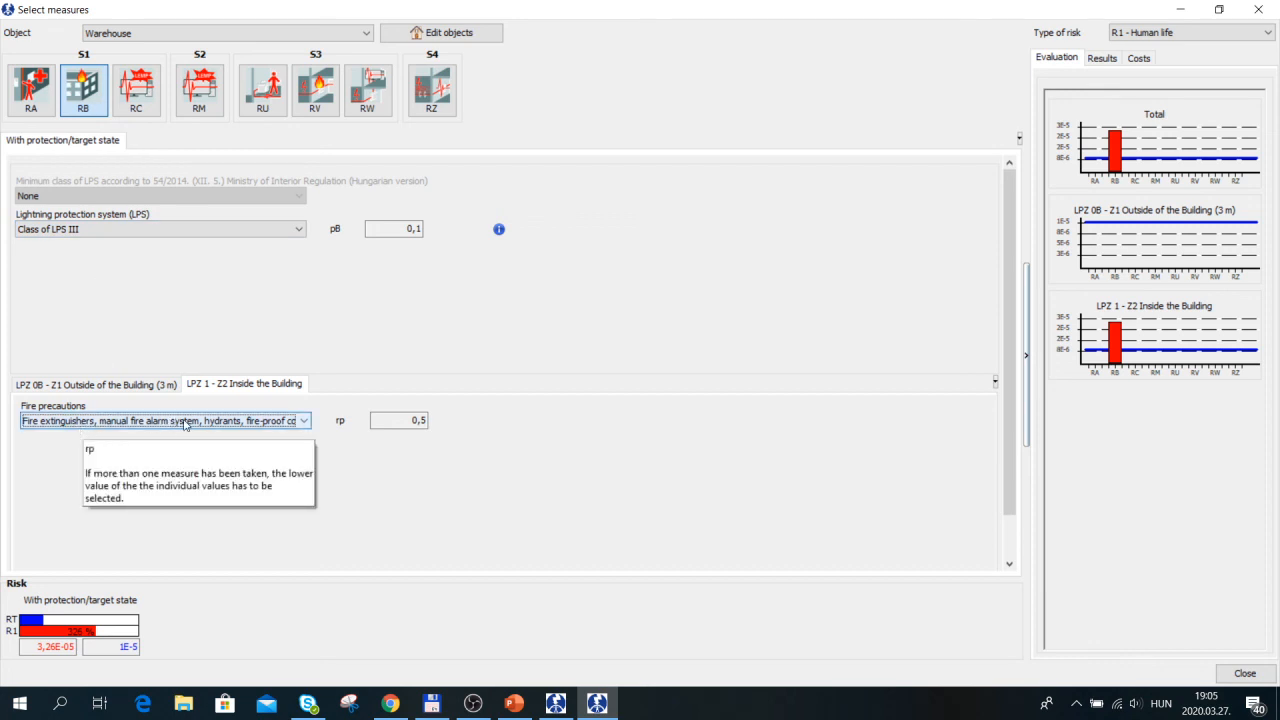
- Set the lightning protection system to Class of LPS II and zone Z2's fire precautions to Automatic fire extinguishing system/fire alarm system, 0,2
click(66, 231)
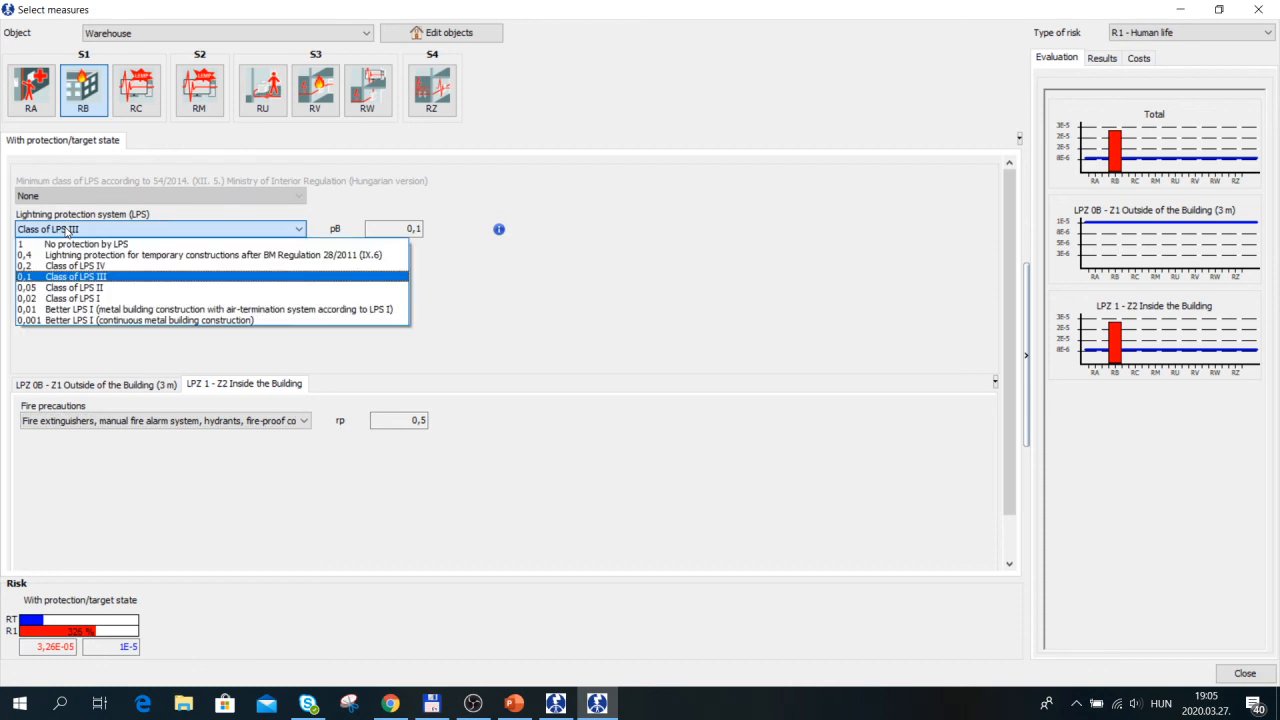
click(77, 289)
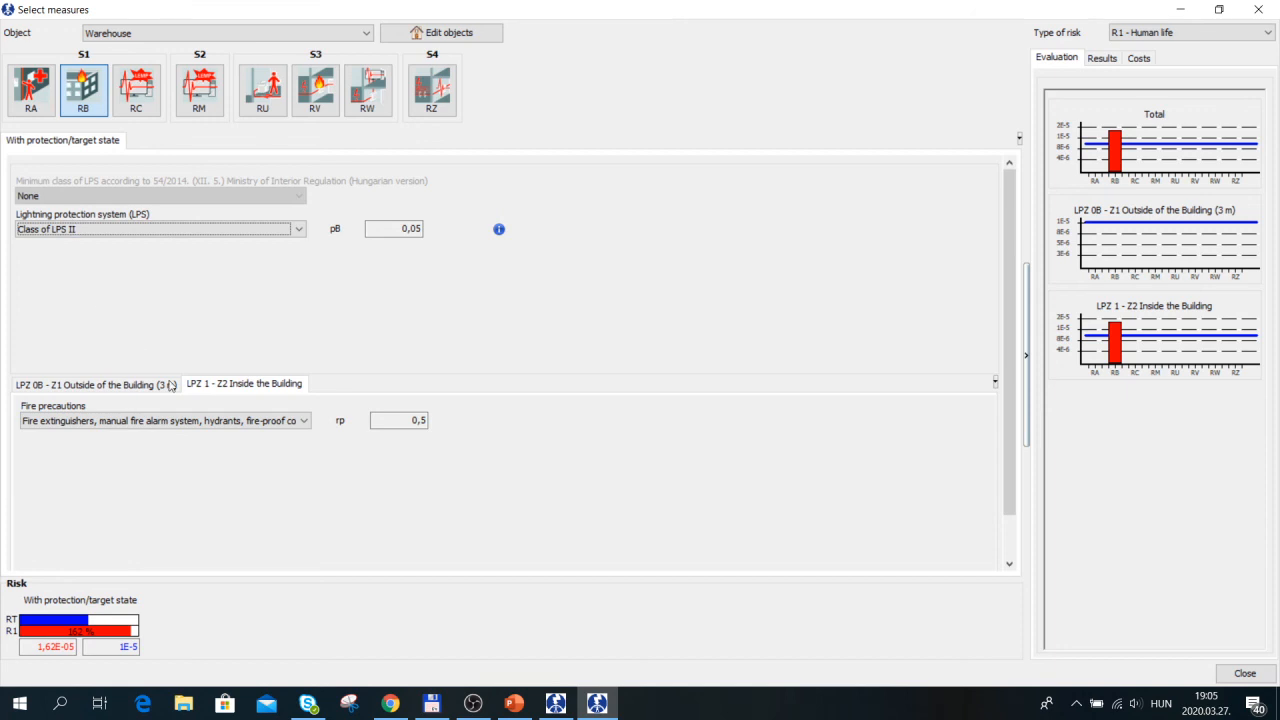
click(155, 422)
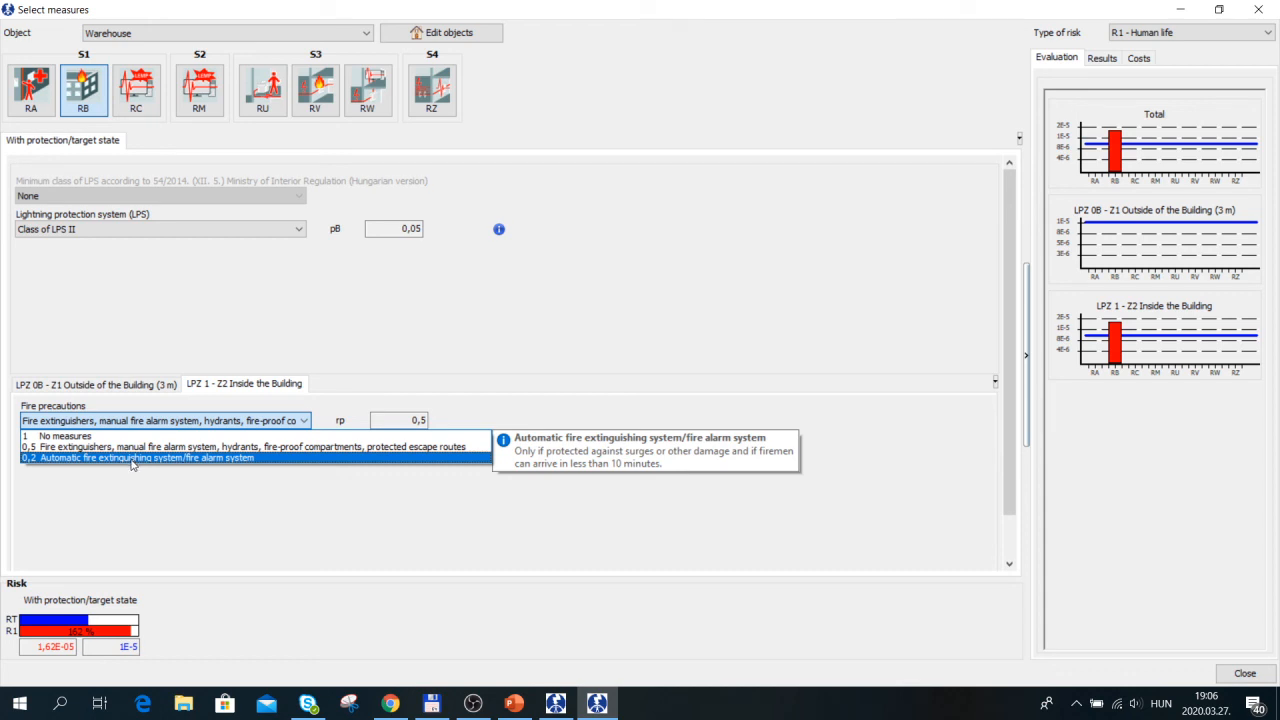
click(255, 461)
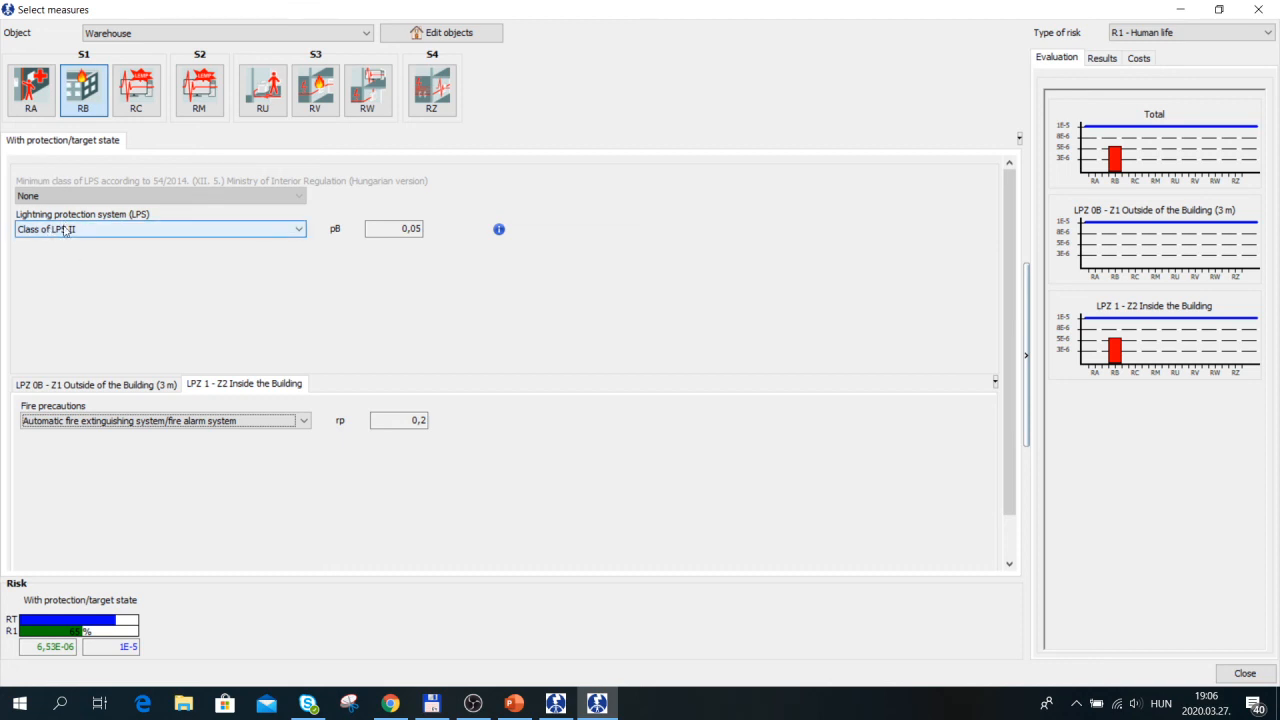
- Try Class of LPS I combined with fire extinguishers, manual fire alarm system and hydrants, 0,5, for zone Z2
mouse_move(83, 437)
click(83, 233)
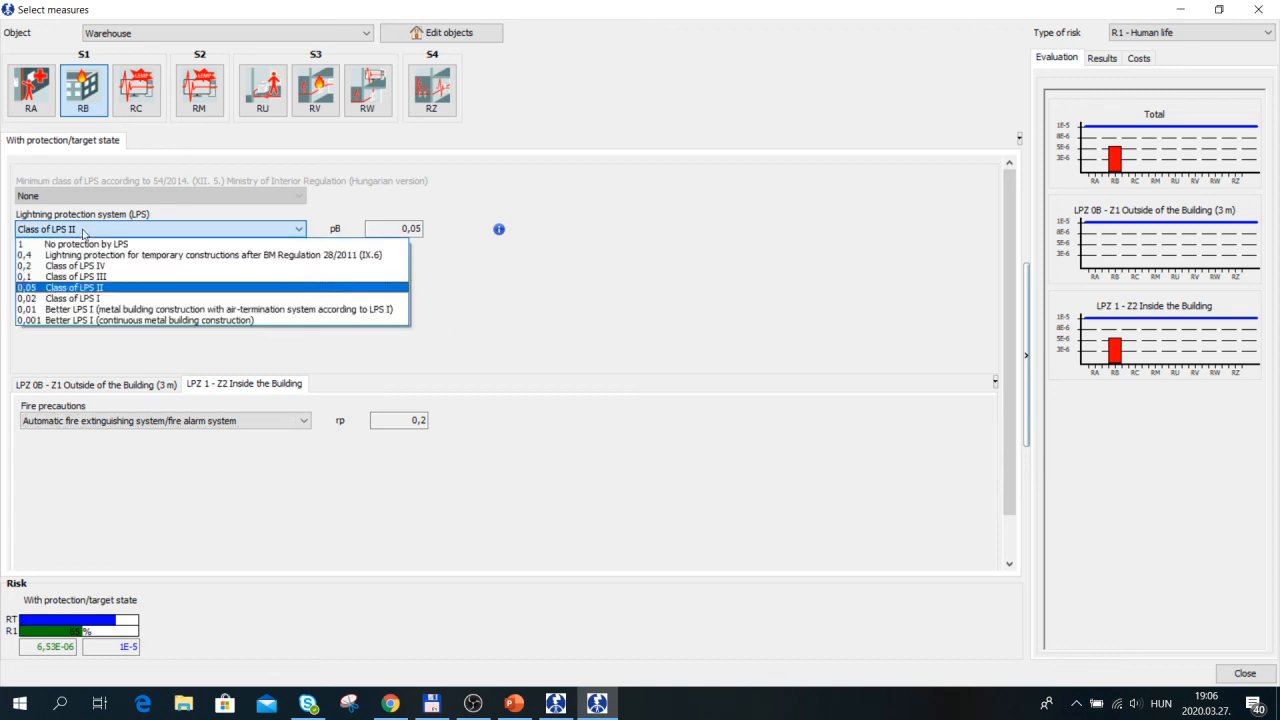
click(84, 301)
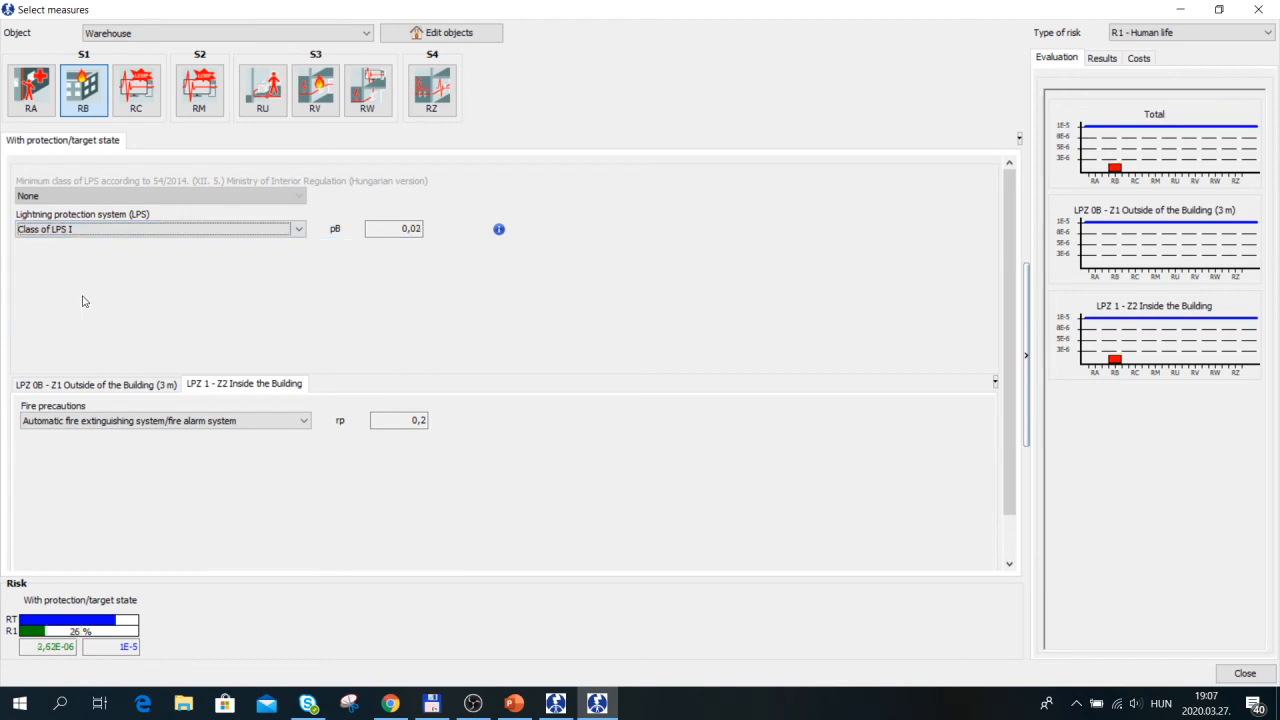
click(158, 424)
click(140, 447)
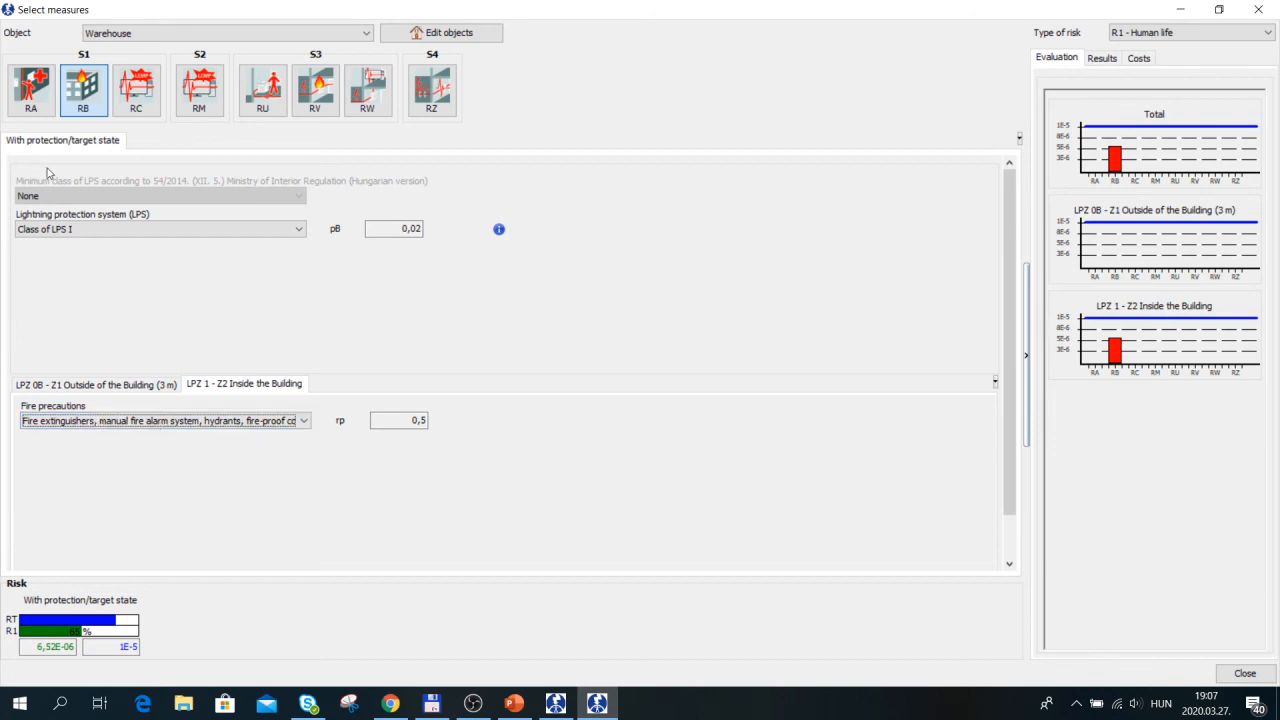
- Return the lightning protection system to Class of LPS II and zone Z2's fire precautions to the automatic extinguishing/alarm system, 0,2
click(60, 234)
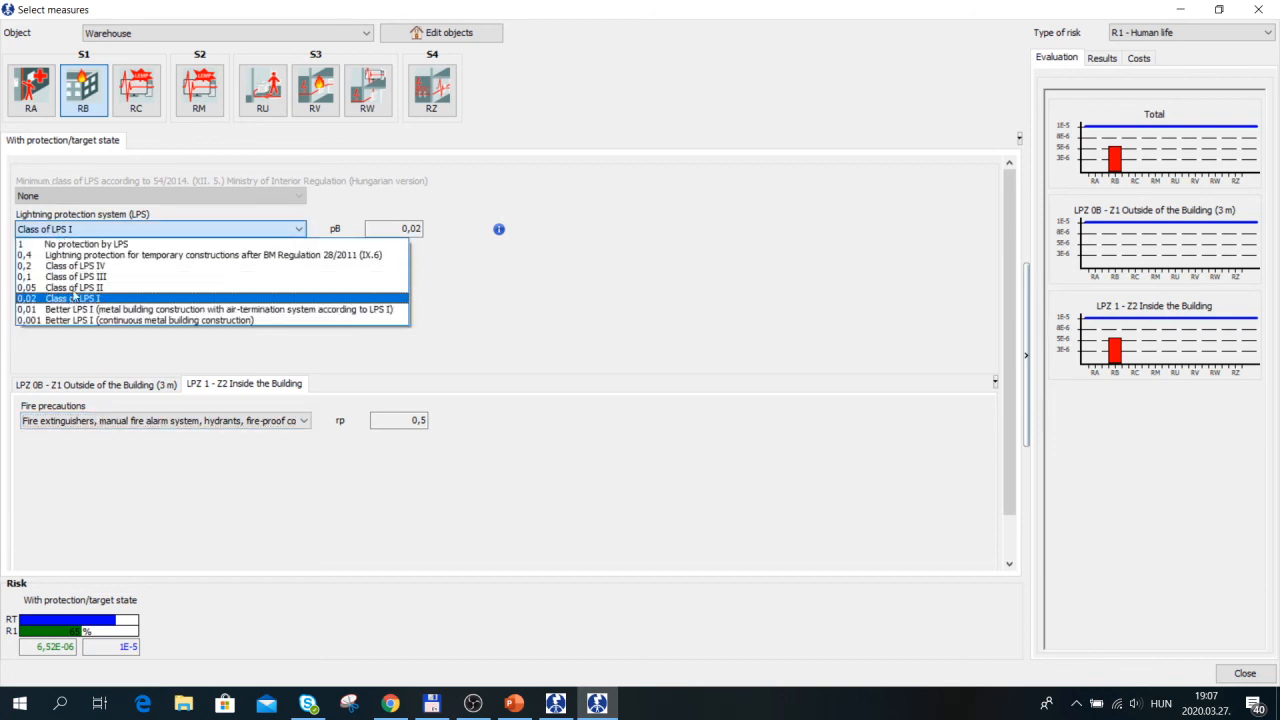
click(75, 295)
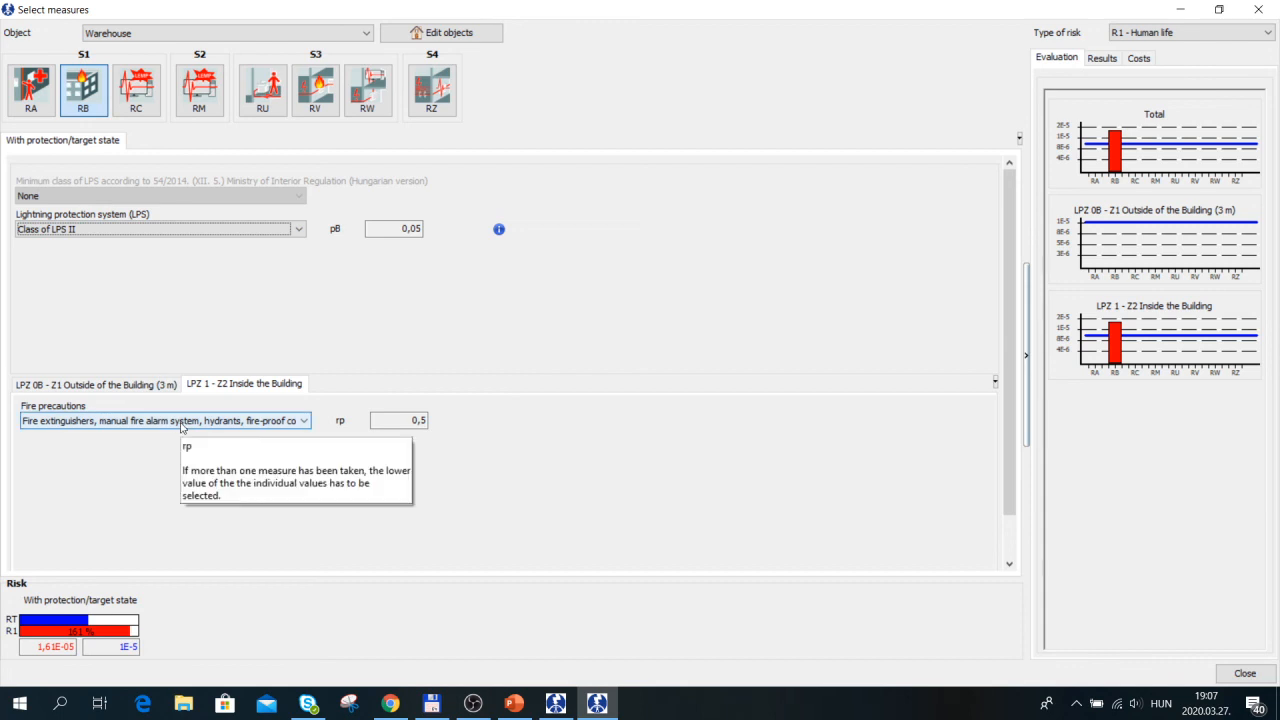
click(160, 420)
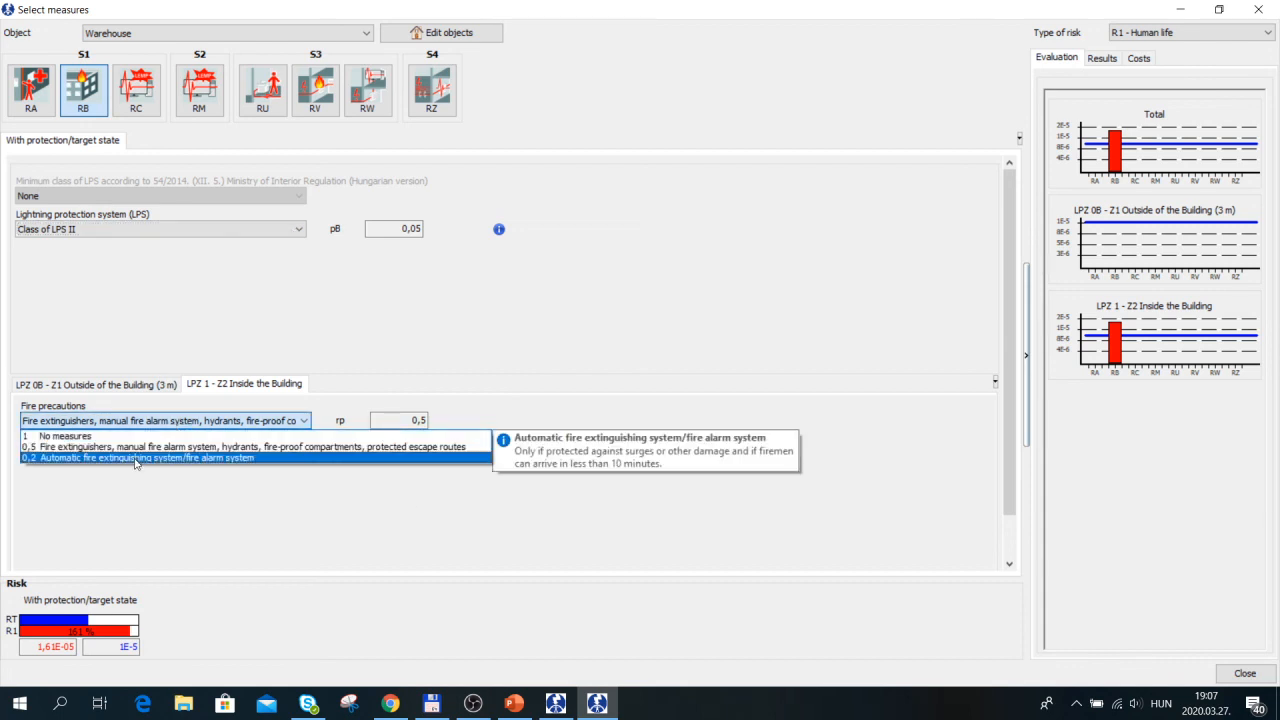
click(136, 458)
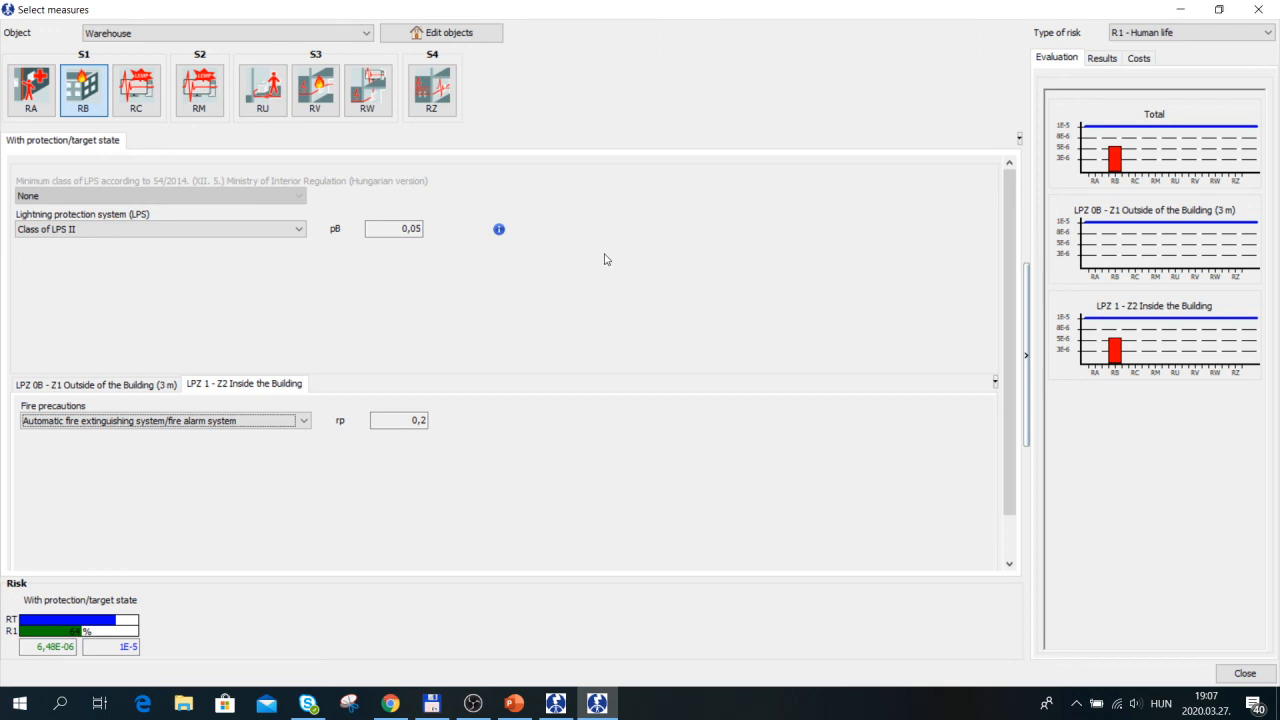
- Review the warehouse's unprotected and protected versions in the object editor and close the measure selection
click(446, 35)
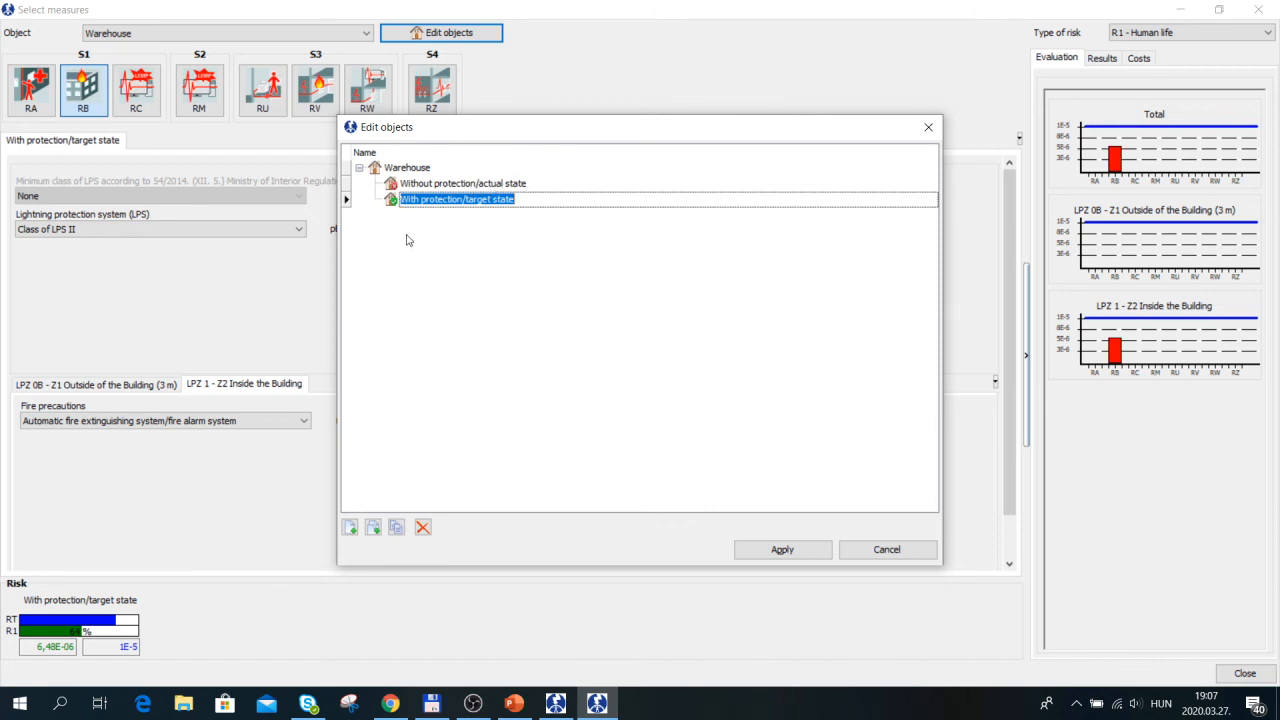
click(790, 549)
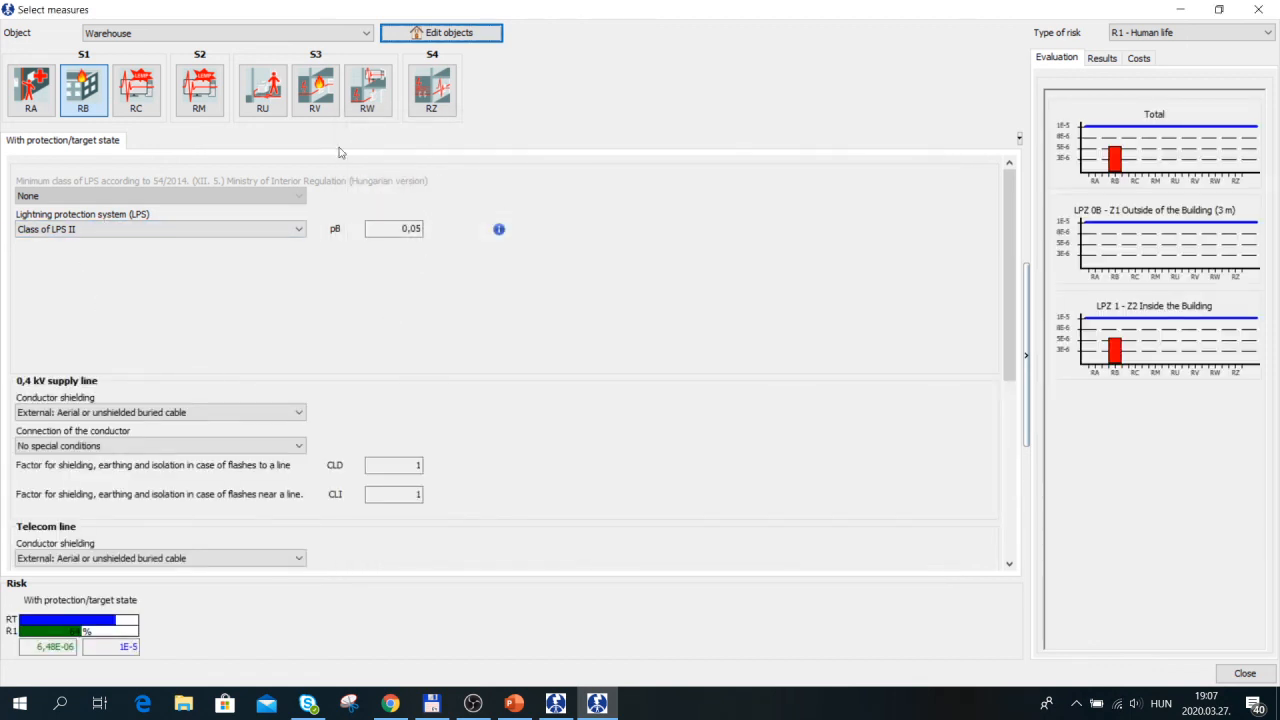
click(83, 98)
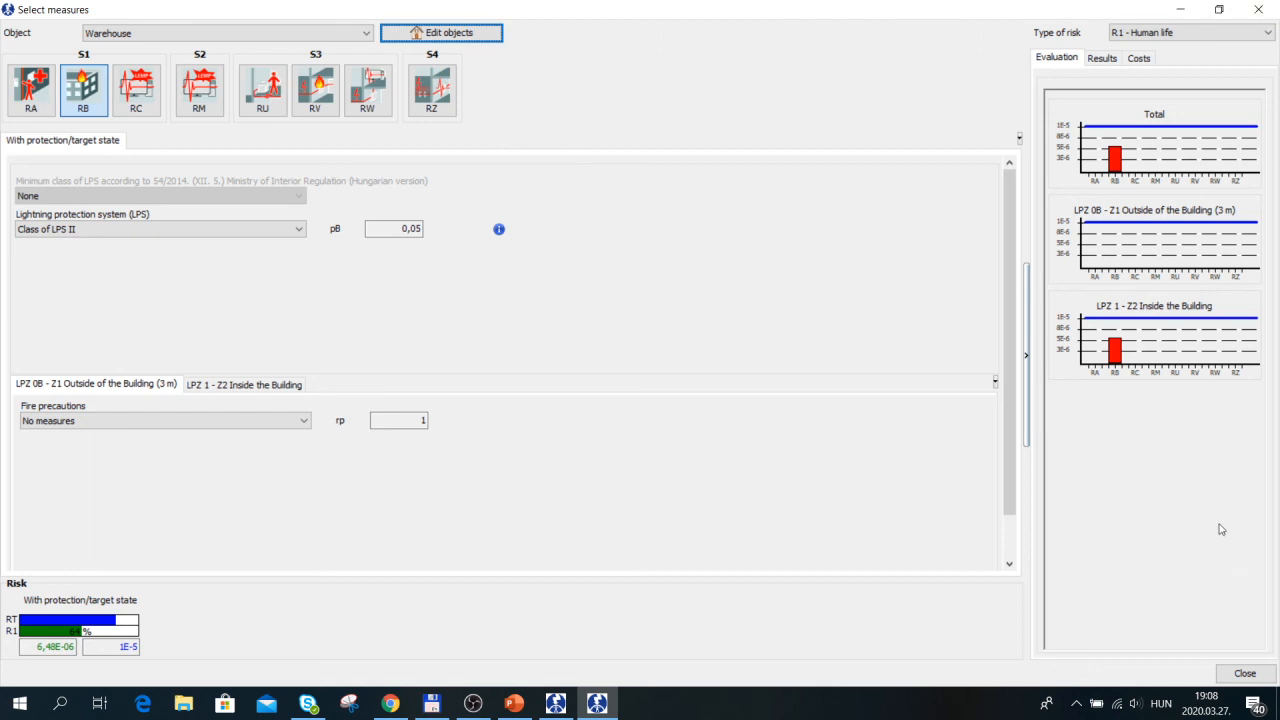
click(1246, 675)
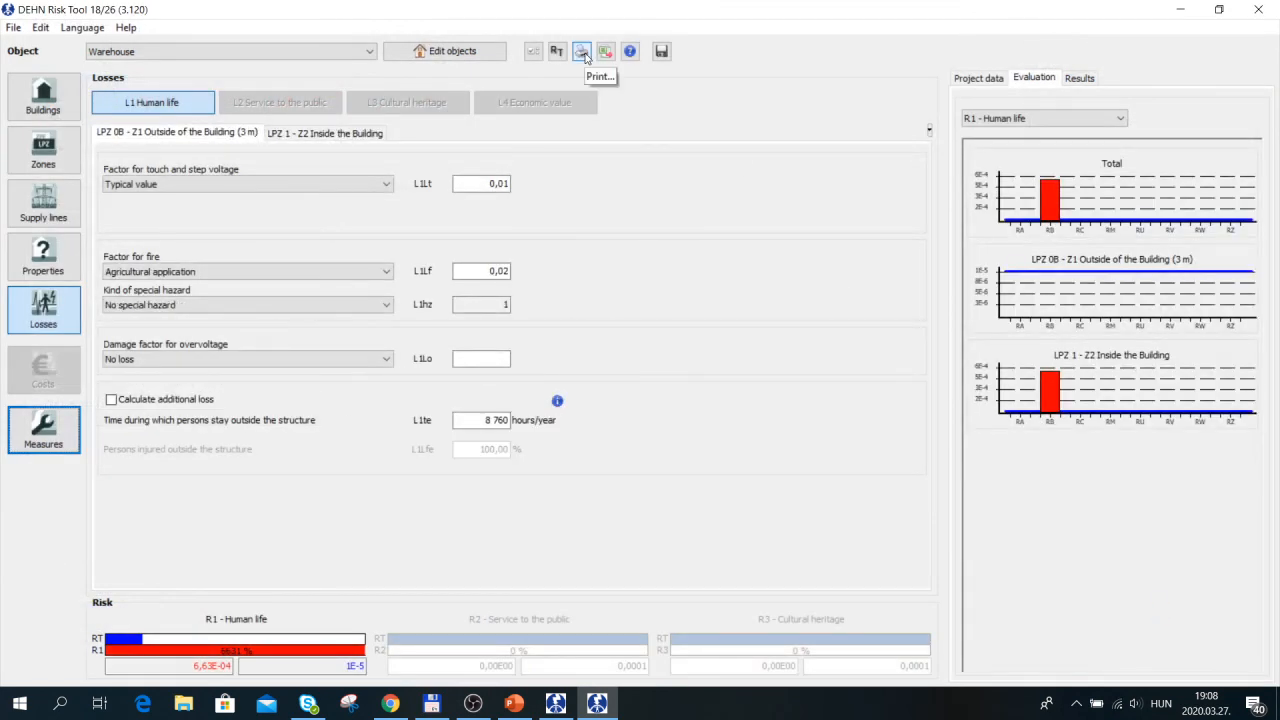
- Set up the warehouse risk report as a Long printout in English and generate its preview
click(578, 57)
click(582, 52)
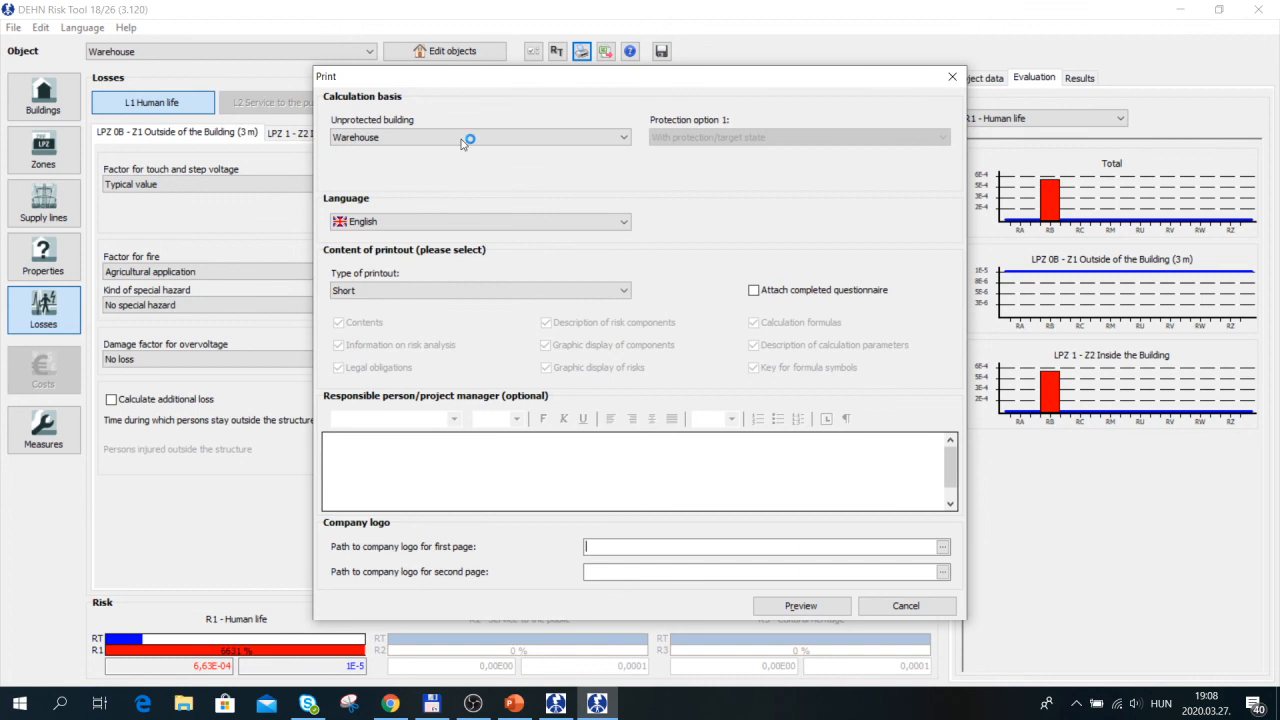
click(407, 291)
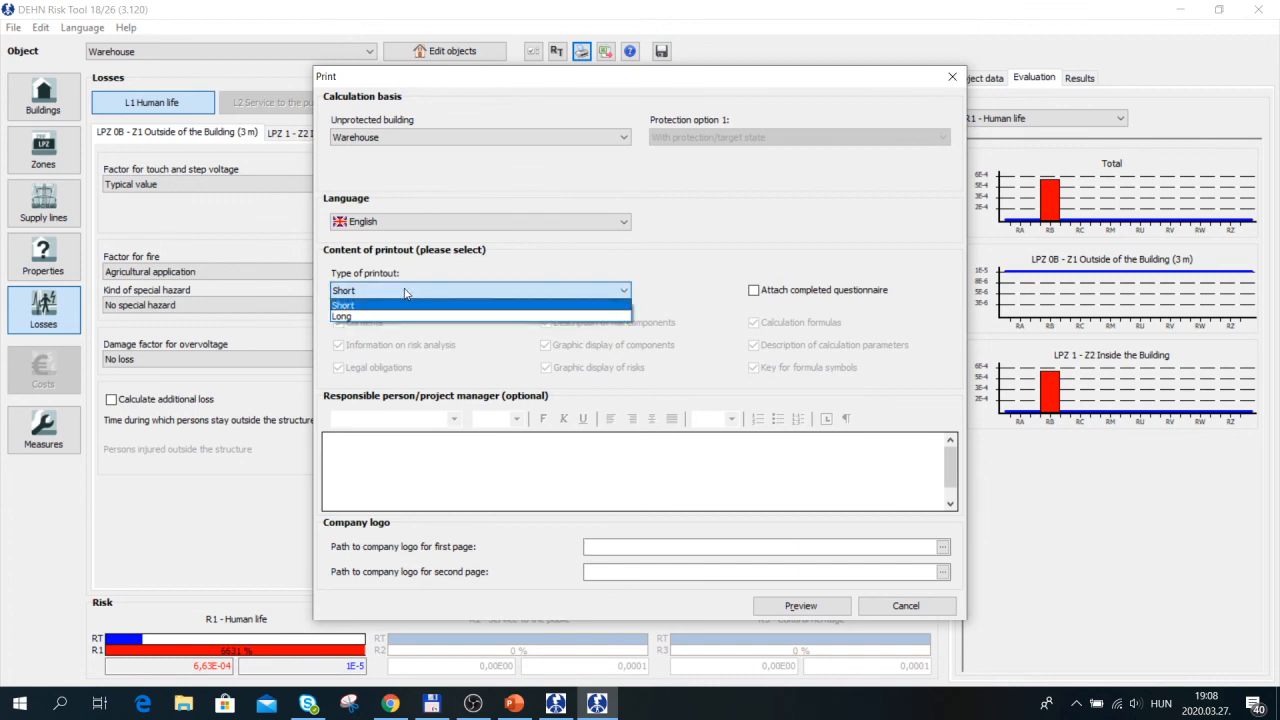
click(380, 317)
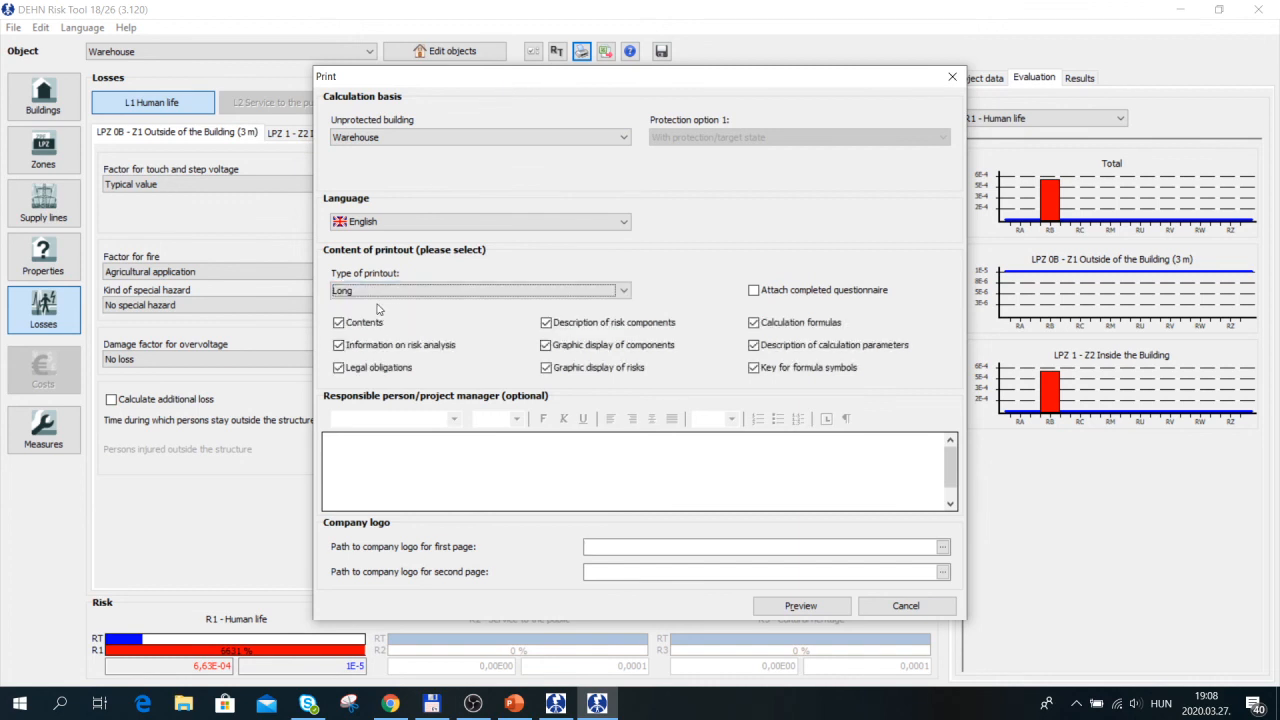
click(384, 223)
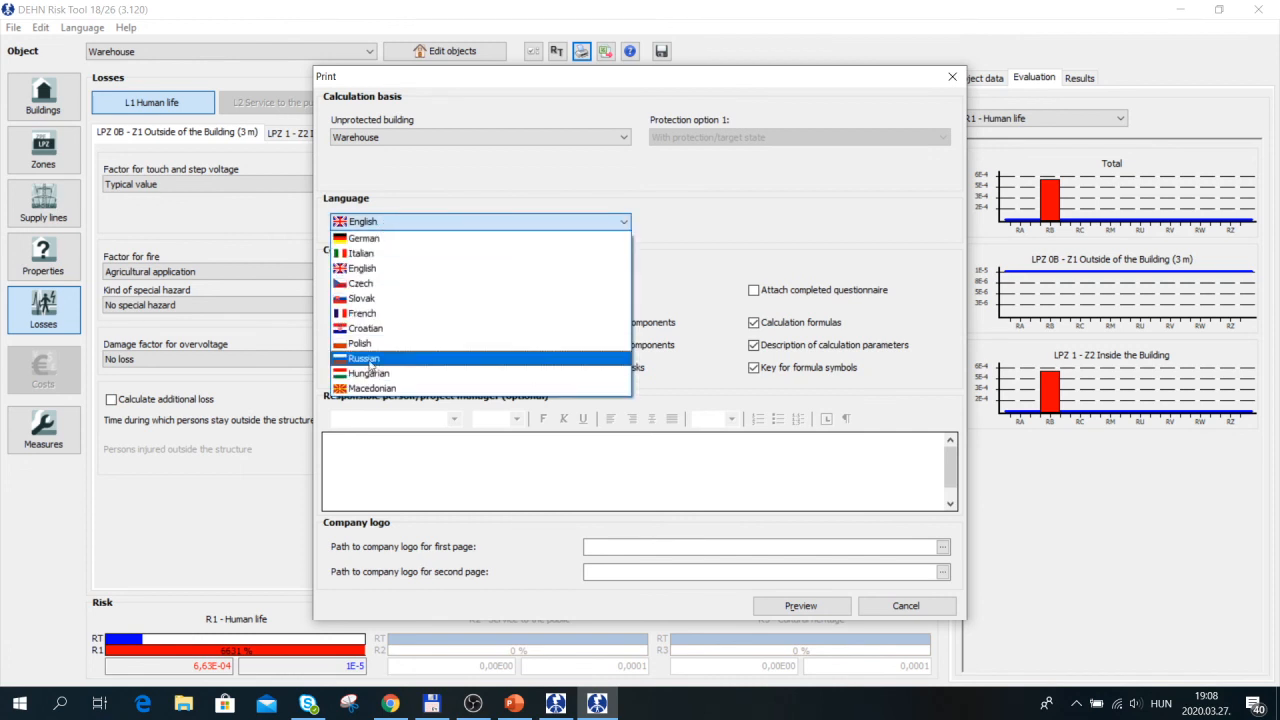
click(377, 222)
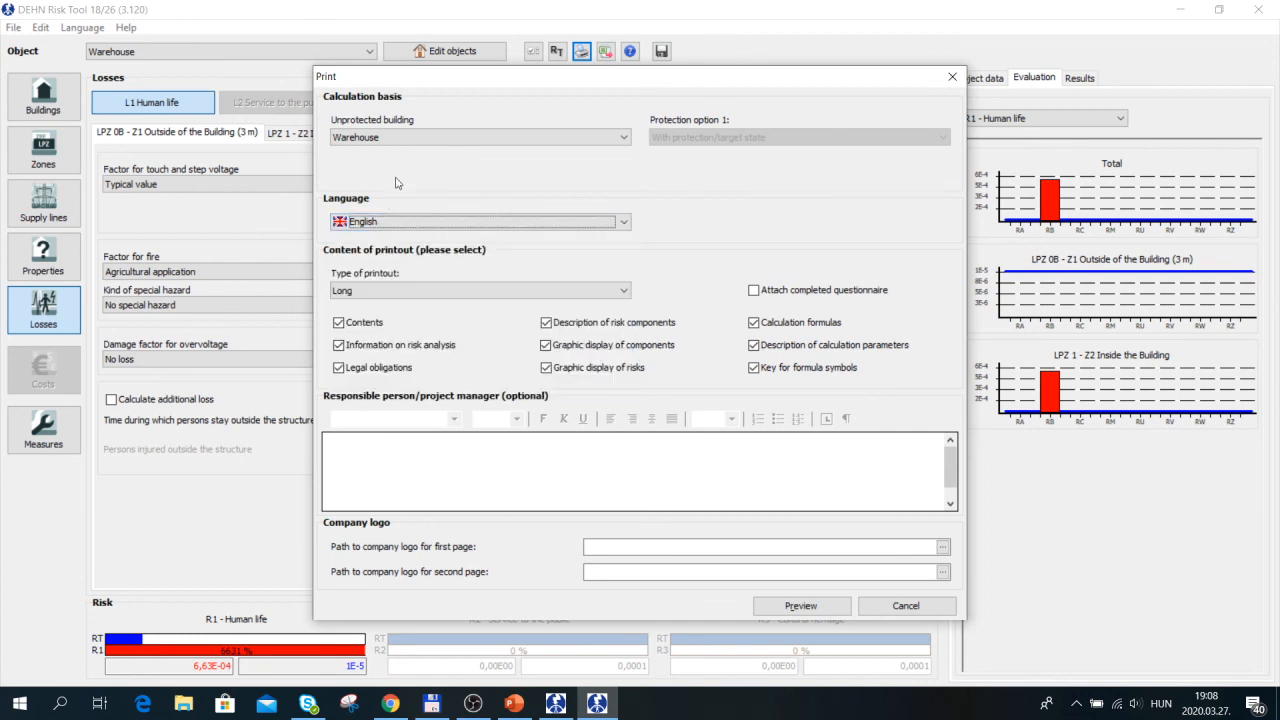
click(810, 606)
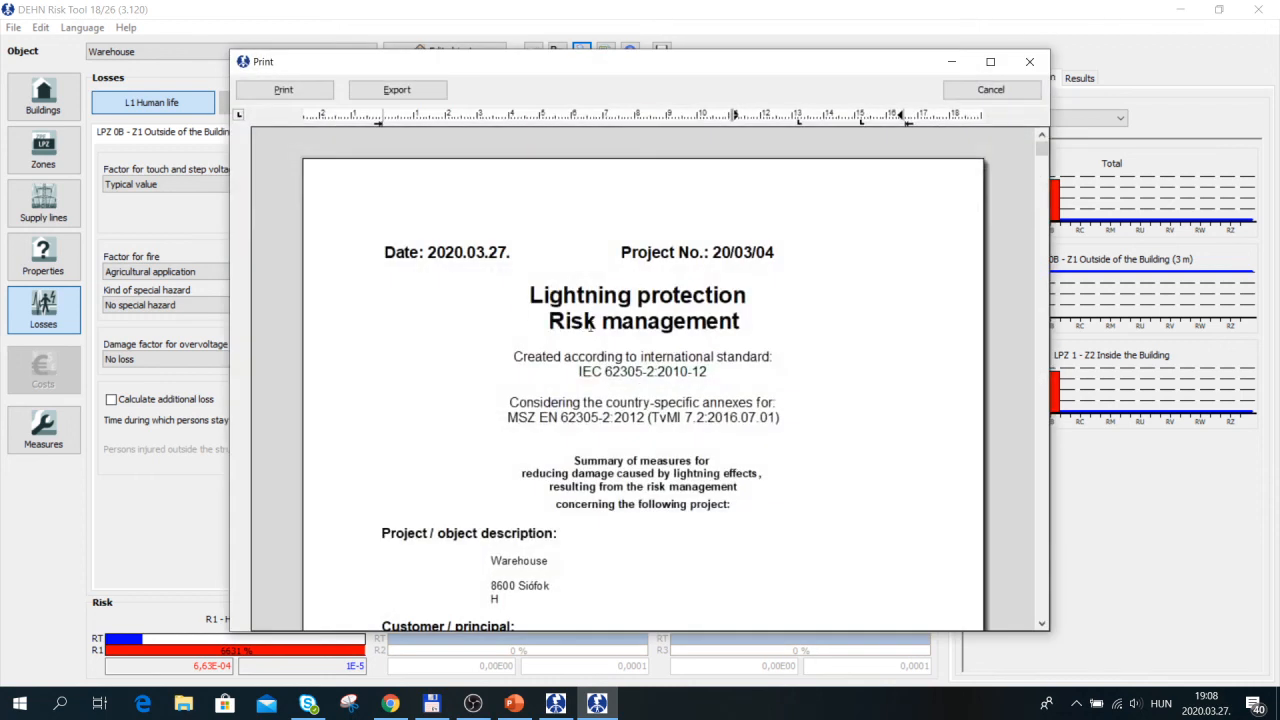
- Examine the report preview: the cover page, ground flash density map, risk R1 for human life and selection of protection measures
scroll(607, 342, down, 2)
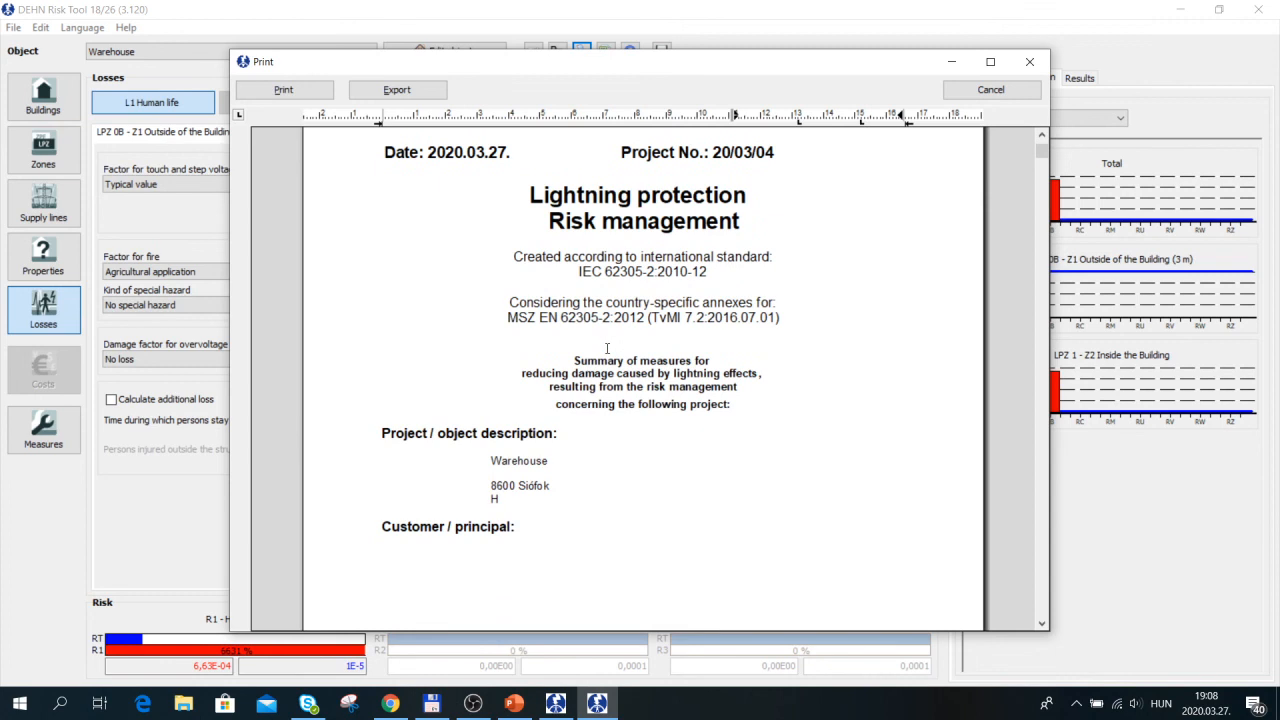
scroll(606, 436, down, 3)
scroll(604, 434, up, 2)
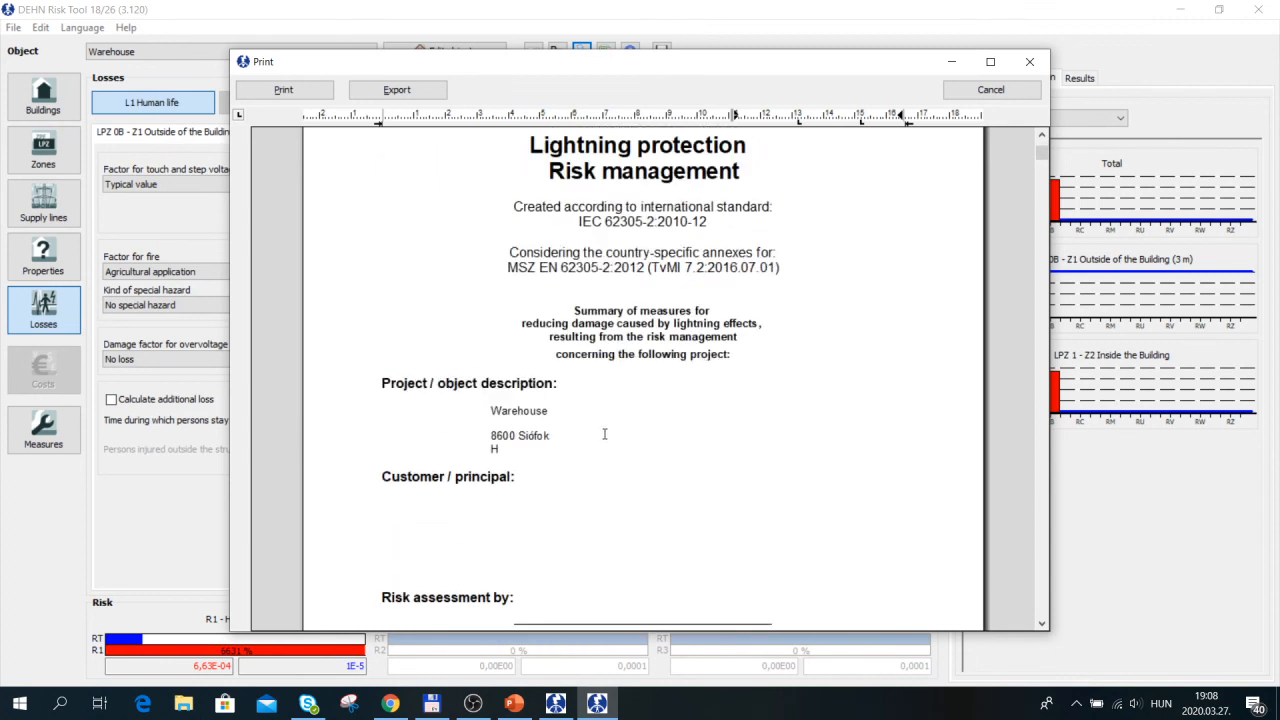
scroll(505, 415, up, 2)
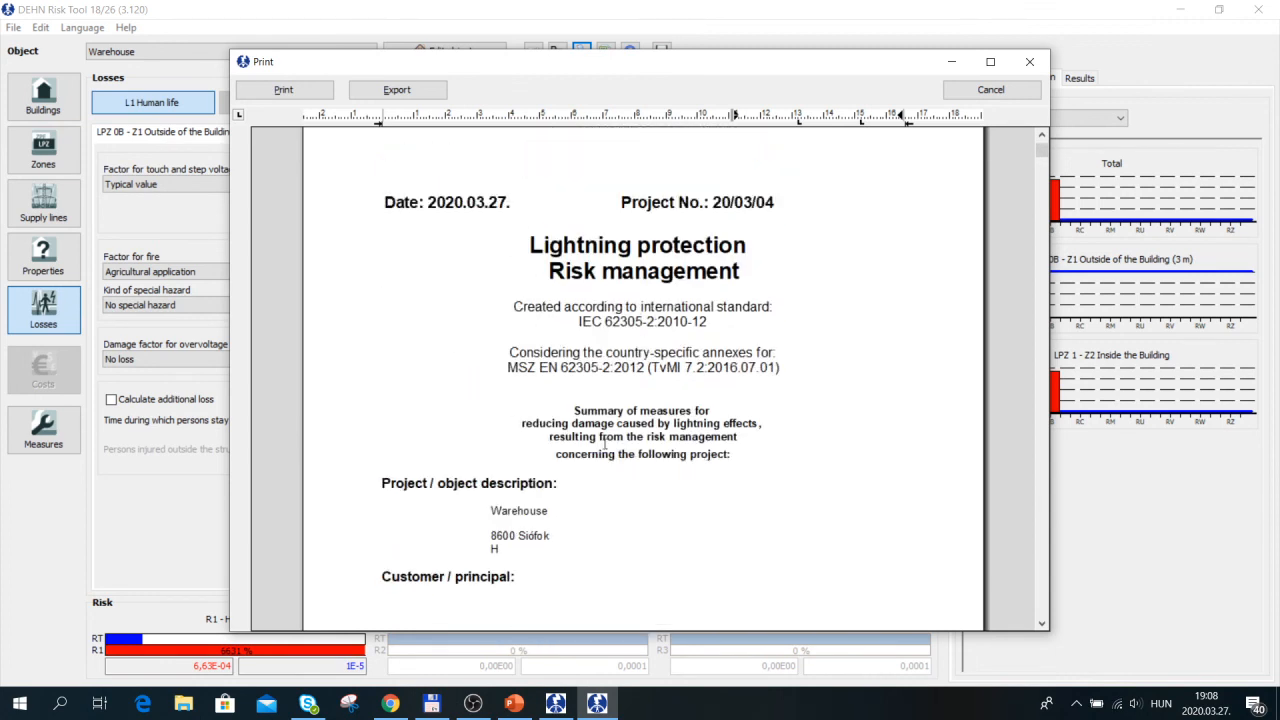
scroll(604, 441, down, 20)
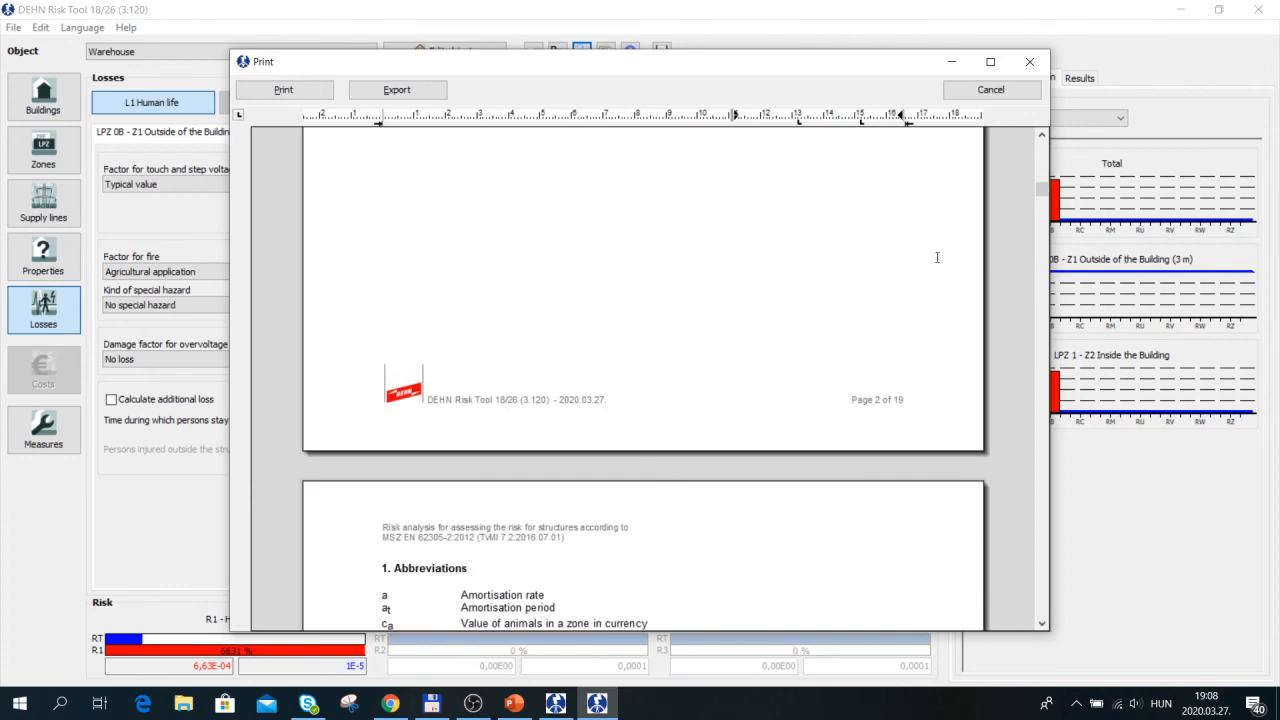
drag(1042, 190, 1036, 309)
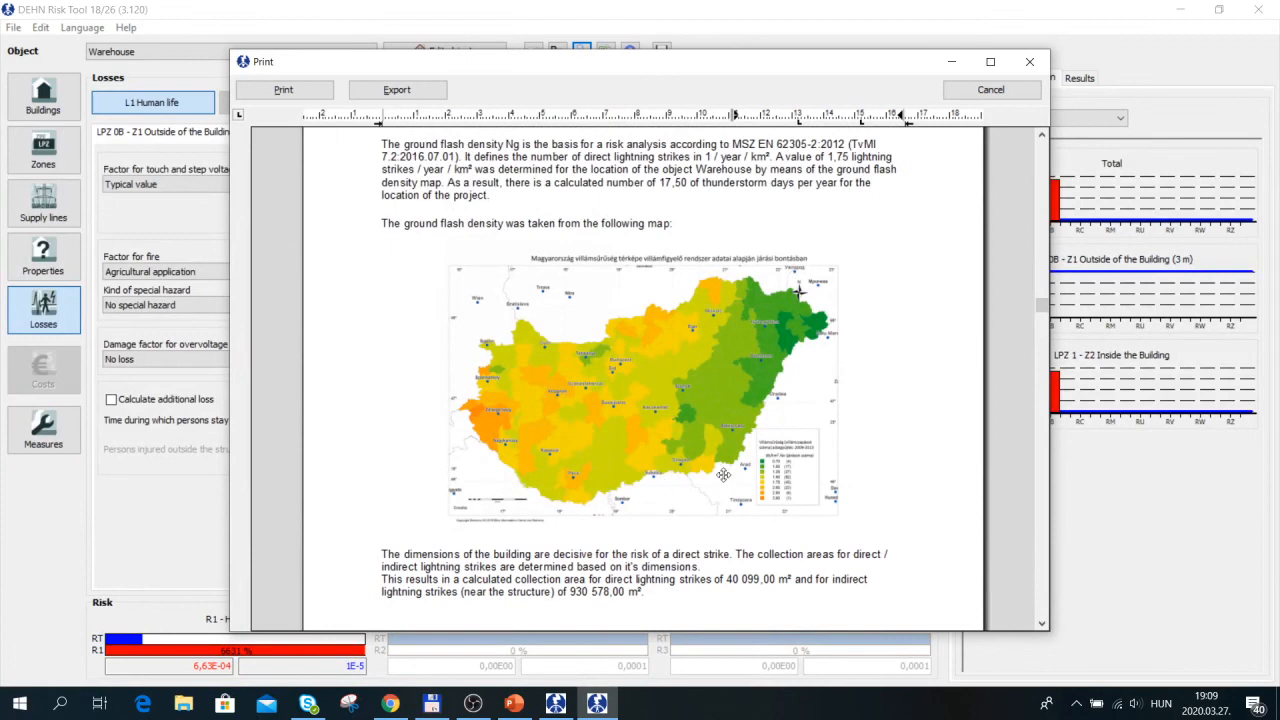
drag(1041, 308, 1040, 487)
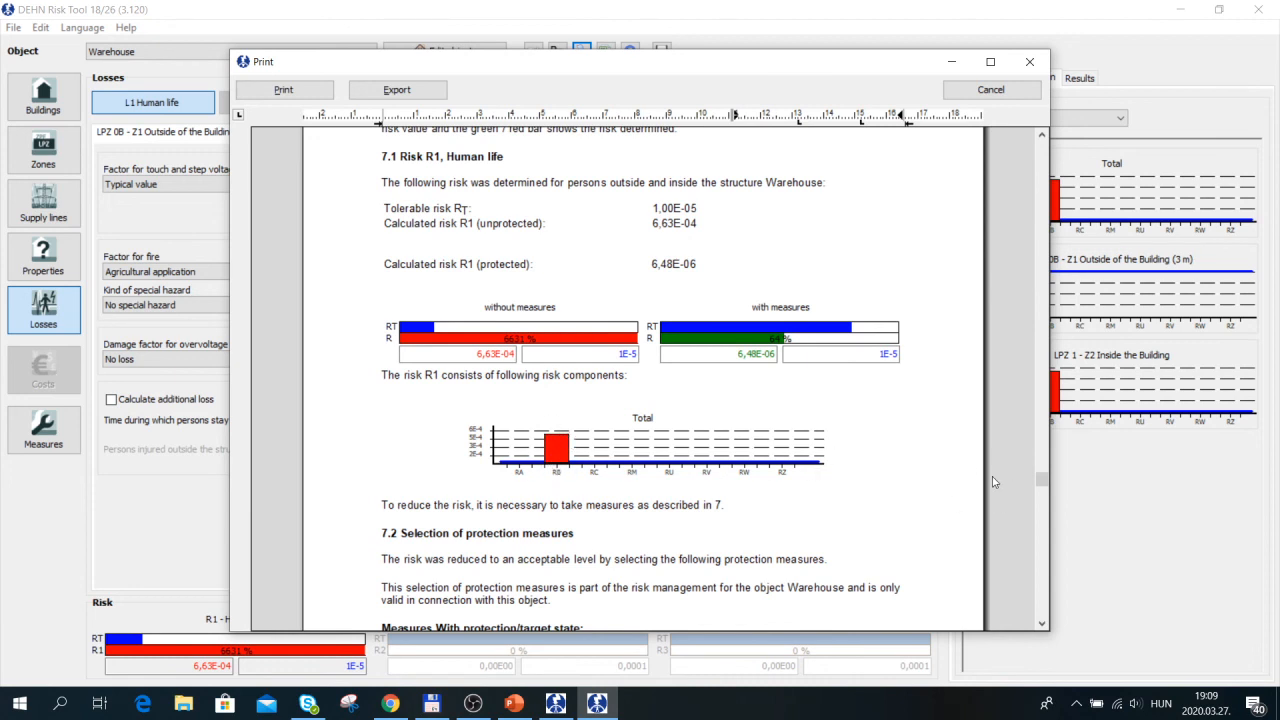
scroll(519, 474, down, 4)
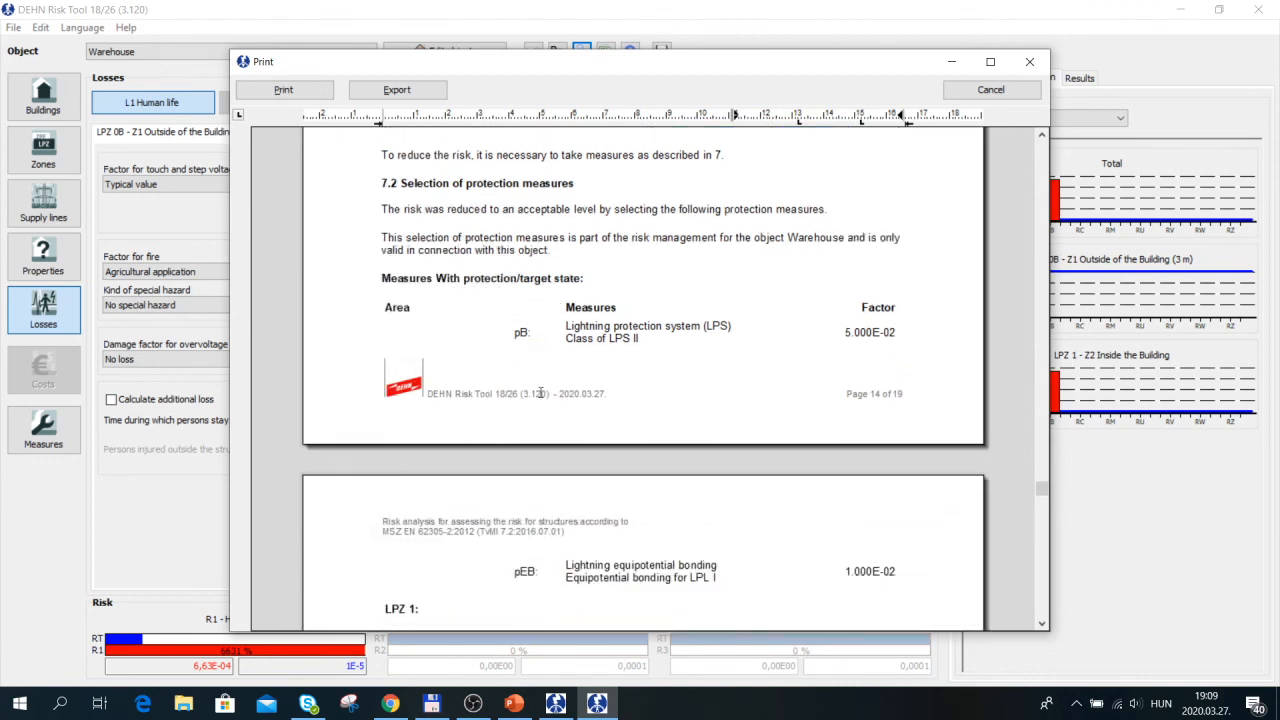
- Read the report's list of selected measures: lightning protection system, equipotential bonding, zone Z2 fire precautions and coordinated SPD protection of both supply lines
scroll(540, 393, down, 1)
scroll(545, 380, up, 1)
scroll(635, 360, down, 4)
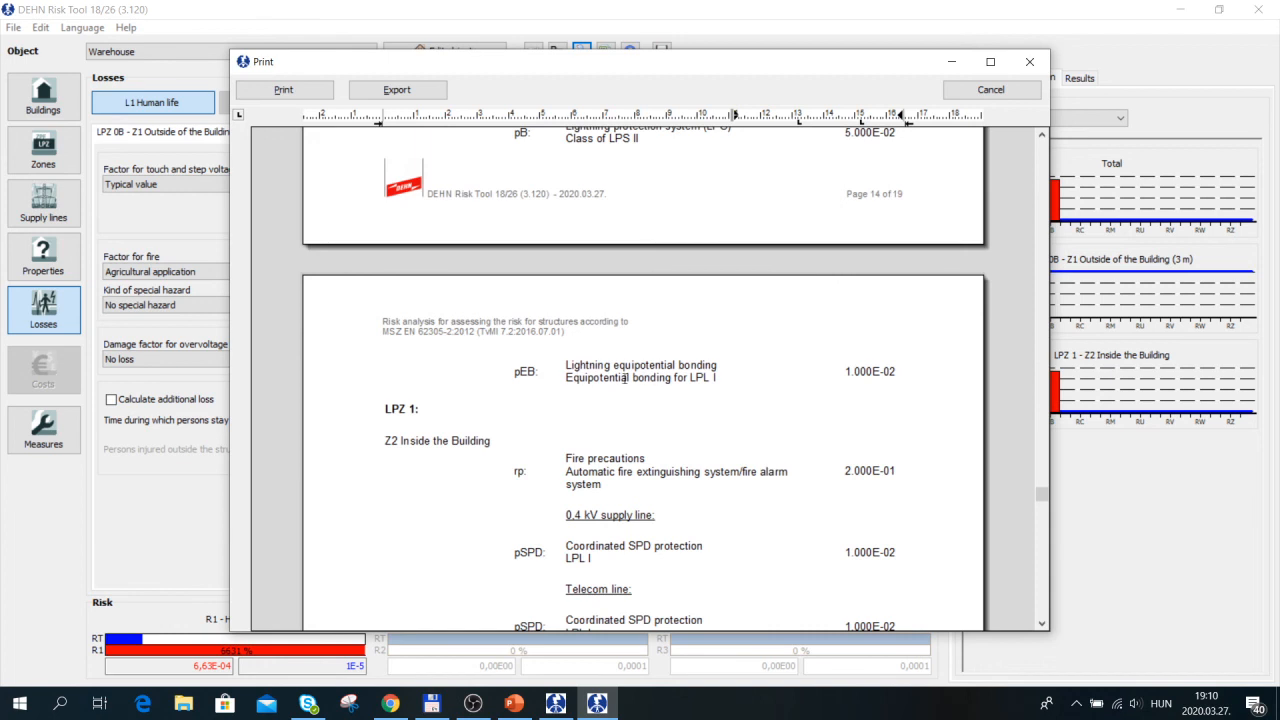
scroll(704, 360, up, 2)
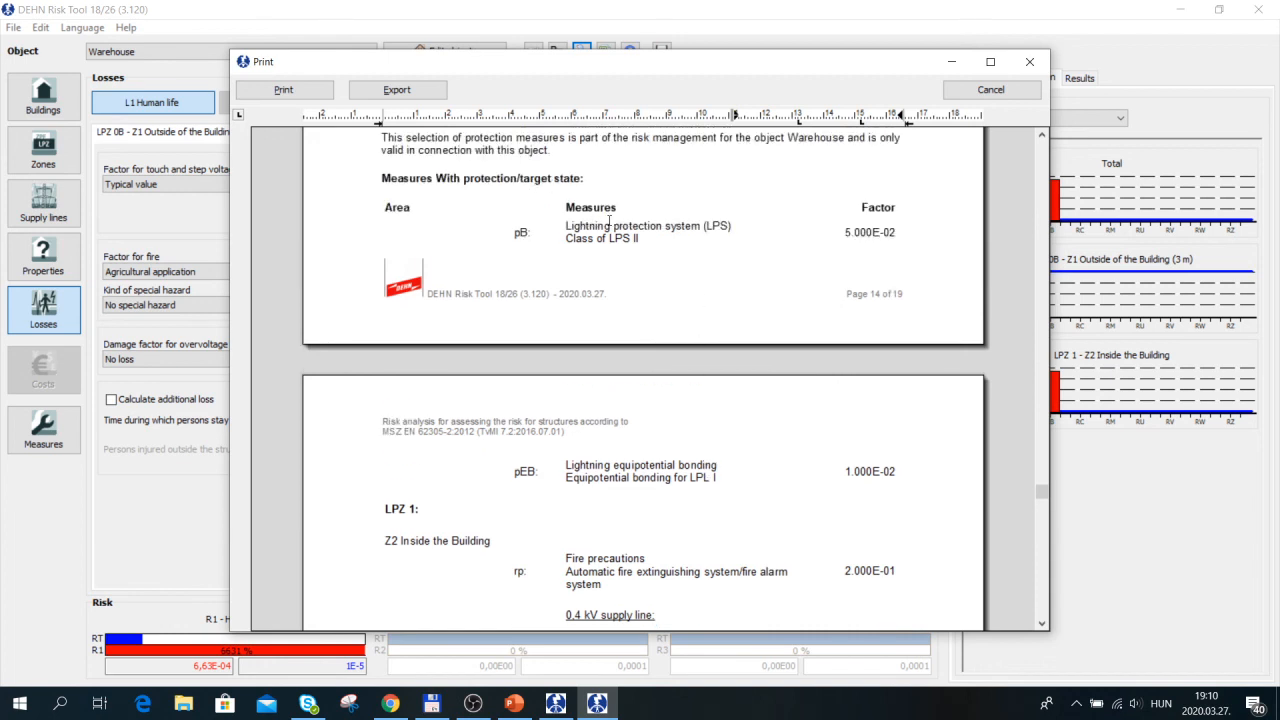
scroll(599, 481, down, 3)
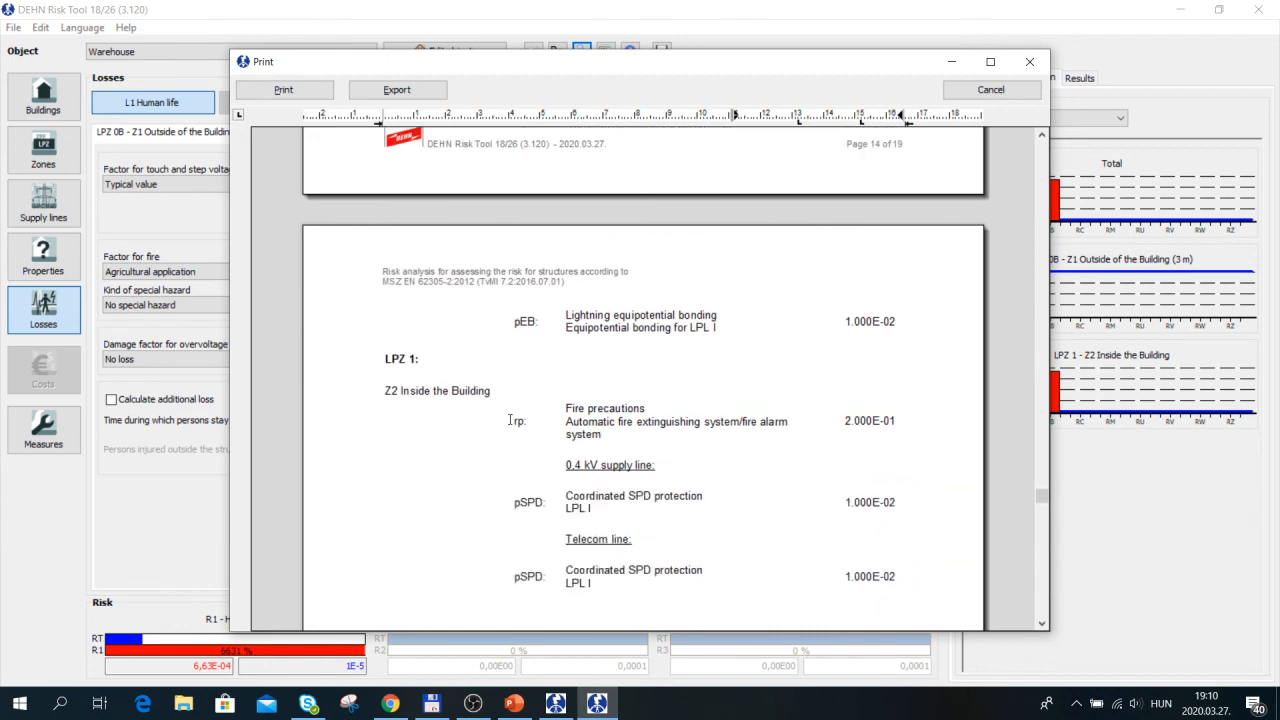
scroll(470, 410, down, 1)
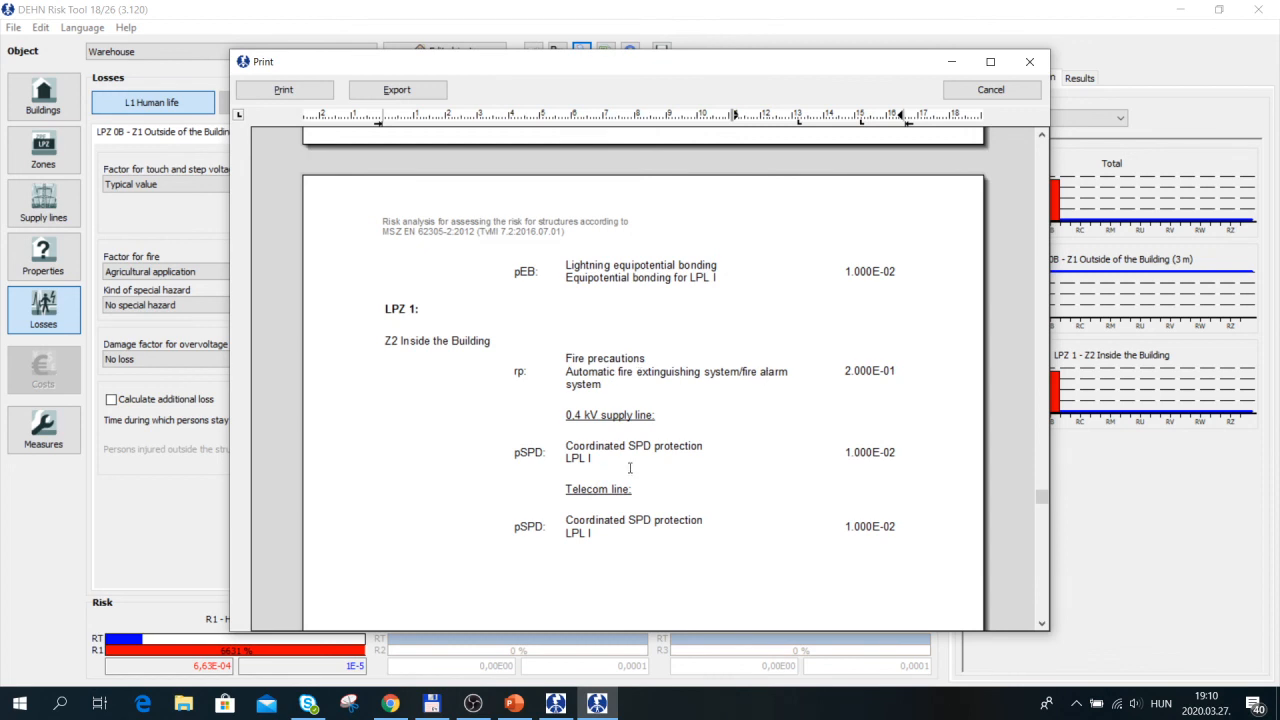
scroll(630, 467, down, 3)
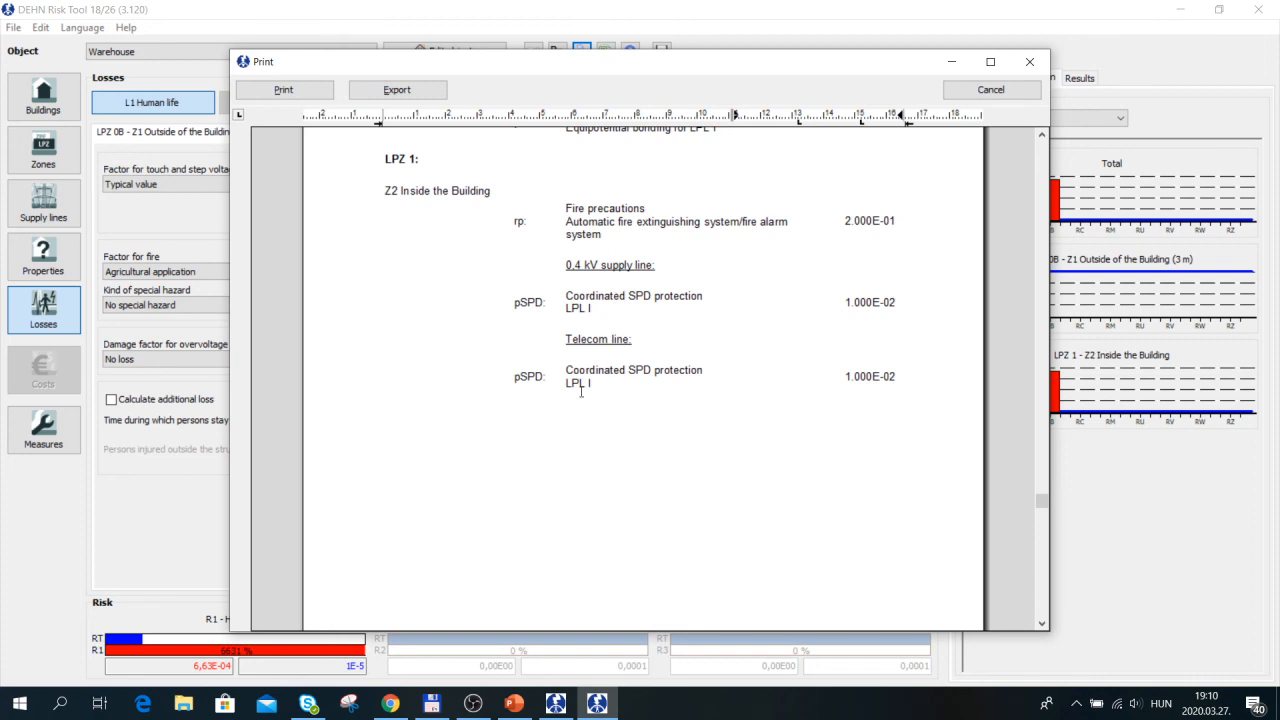
scroll(581, 391, down, 8)
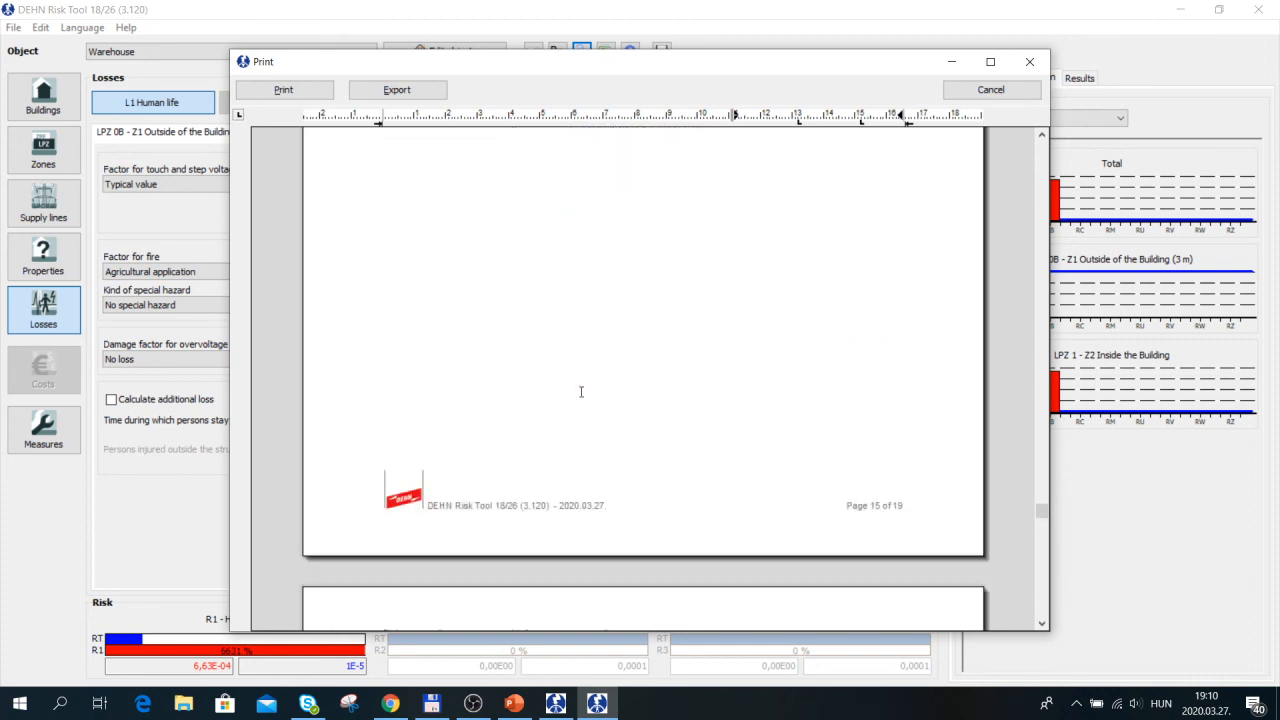
scroll(581, 391, down, 3)
scroll(581, 391, up, 8)
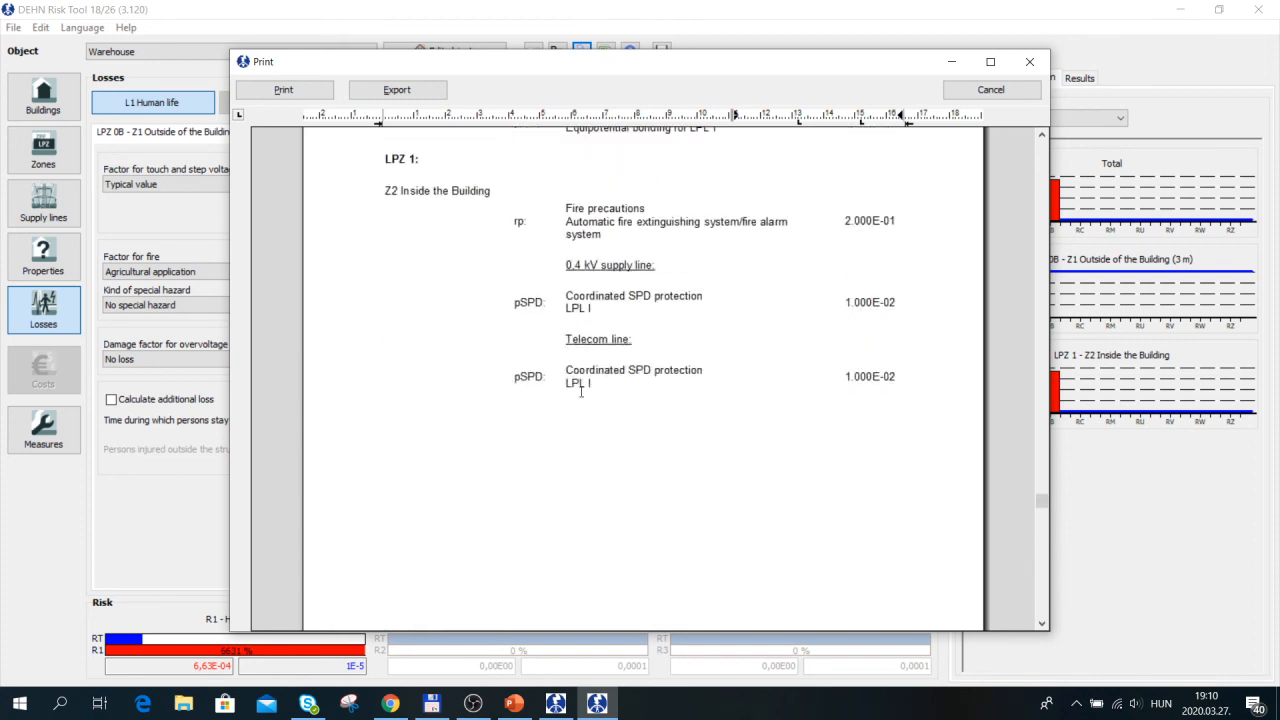
scroll(581, 391, up, 6)
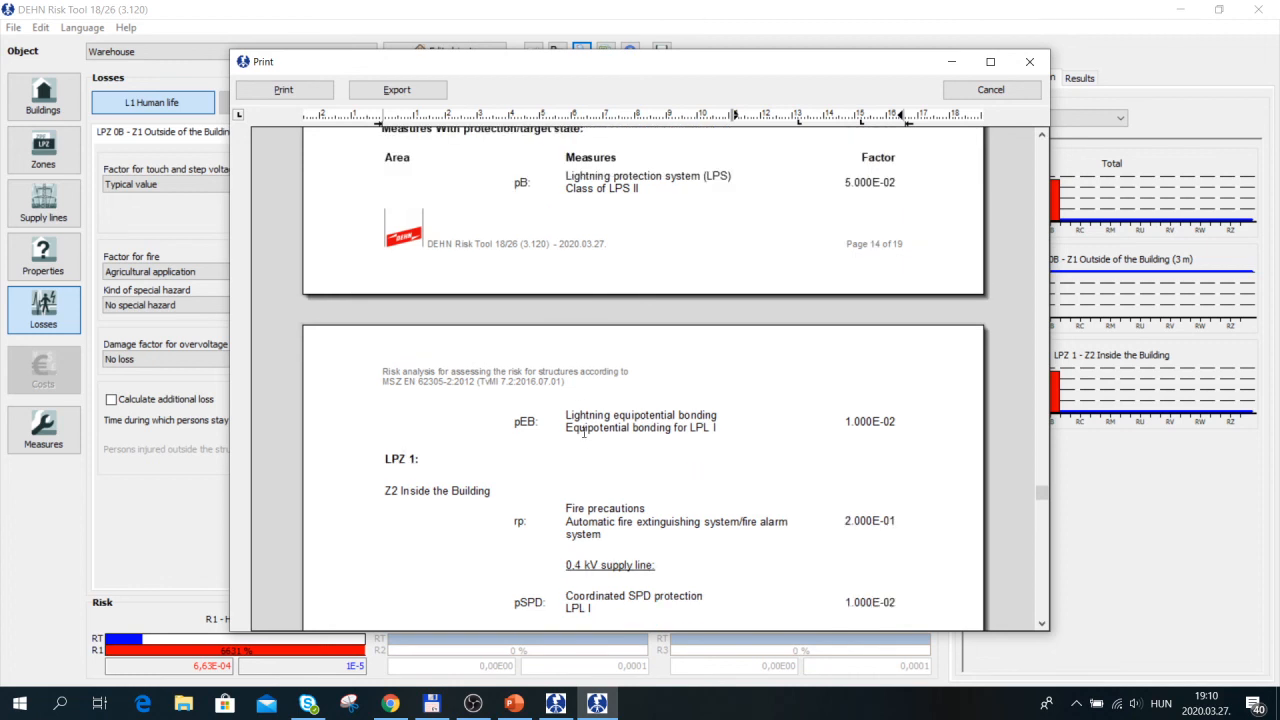
scroll(583, 432, down, 5)
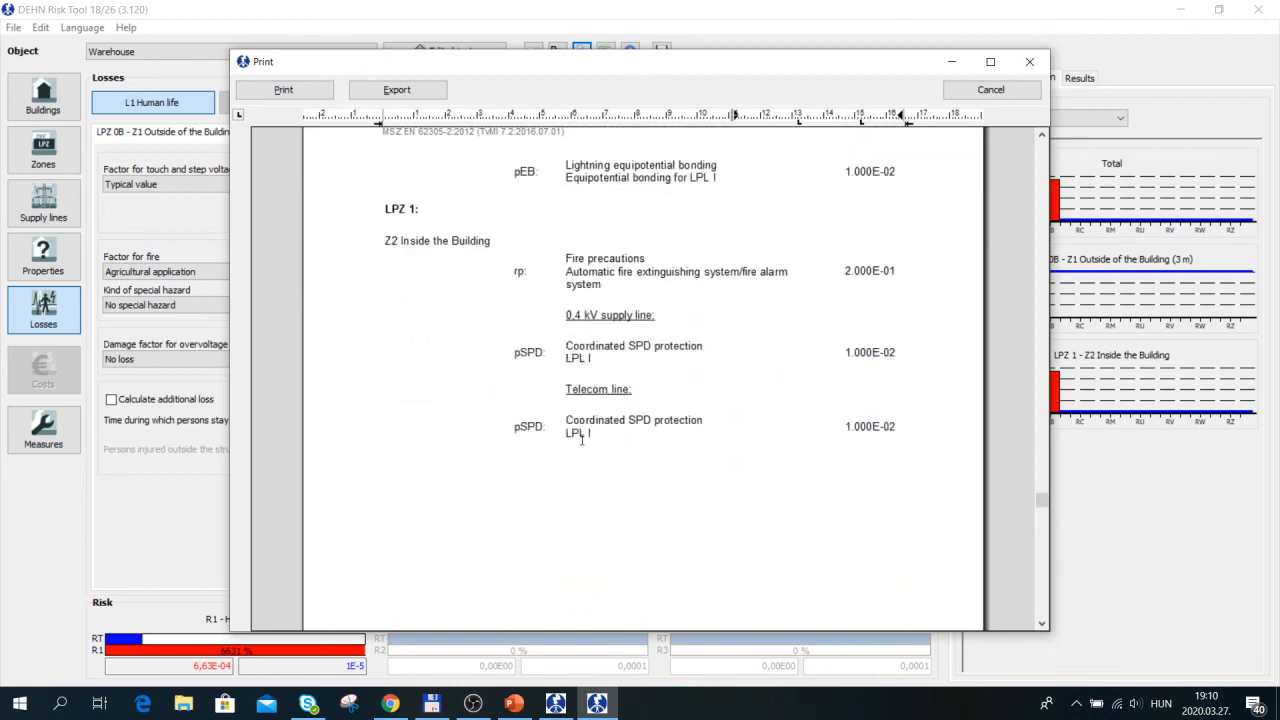
scroll(581, 440, up, 2)
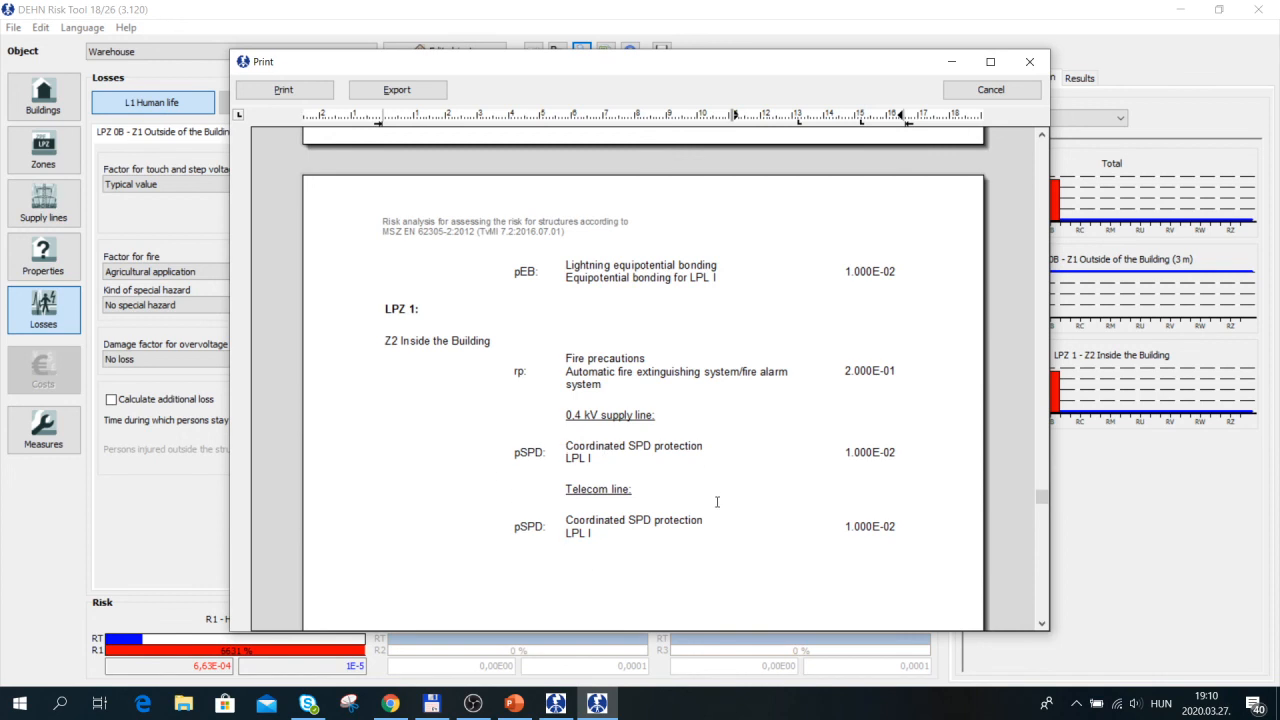
scroll(717, 502, up, 1)
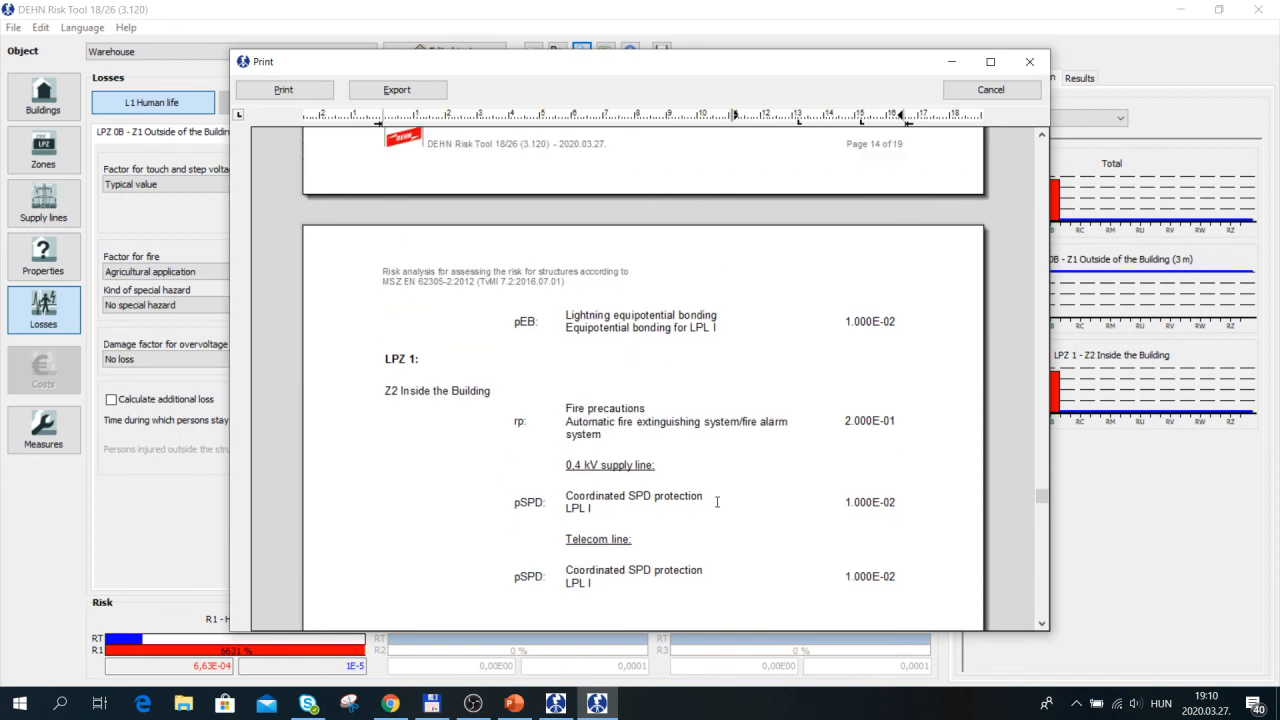
scroll(658, 485, up, 1)
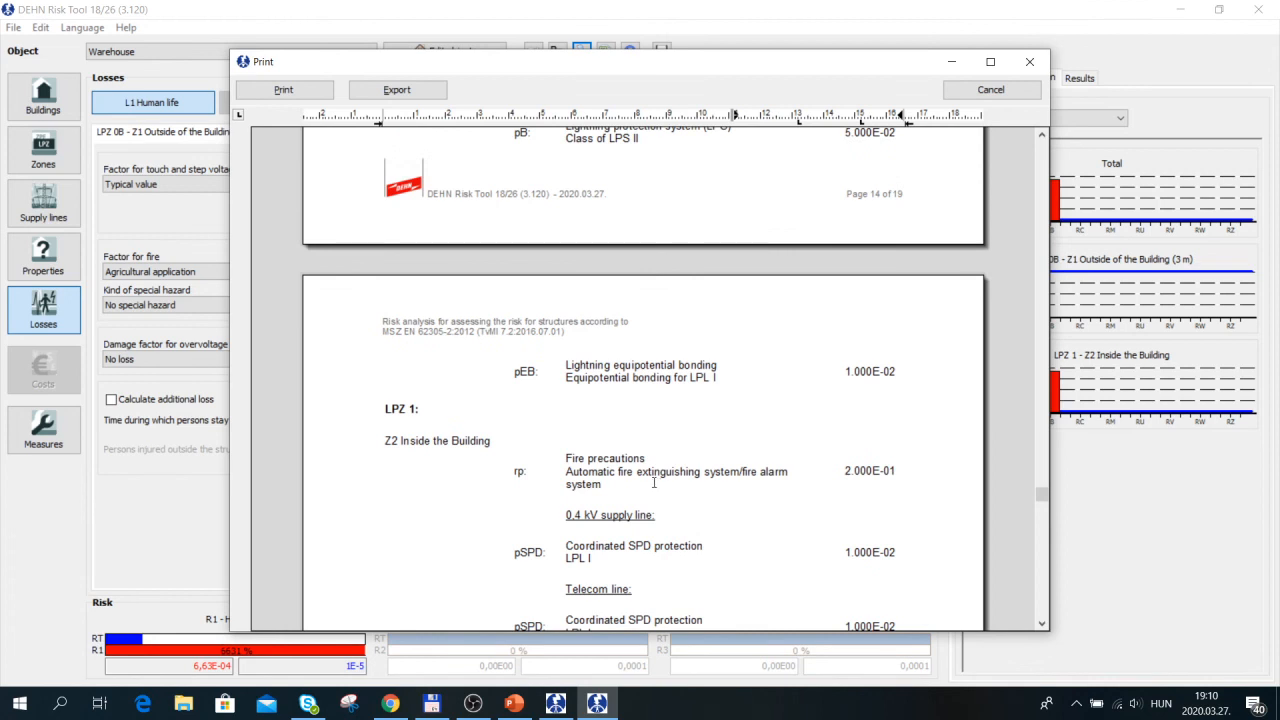
scroll(642, 534, down, 2)
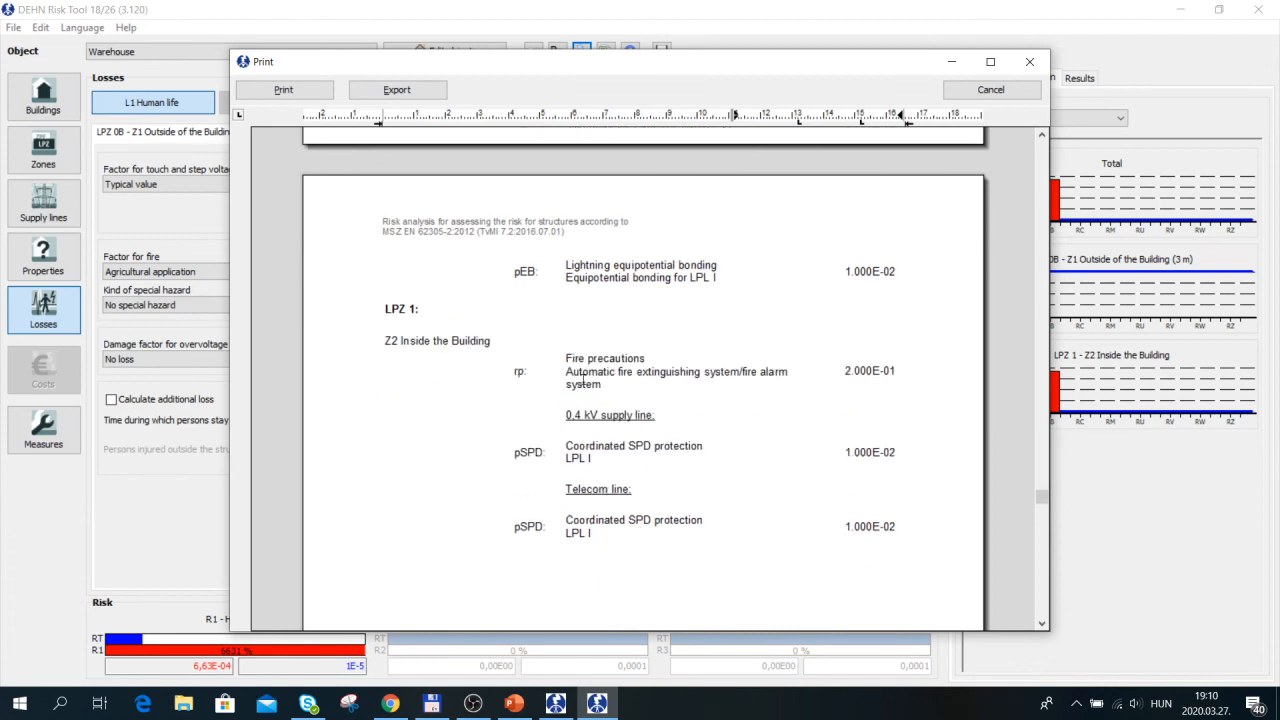